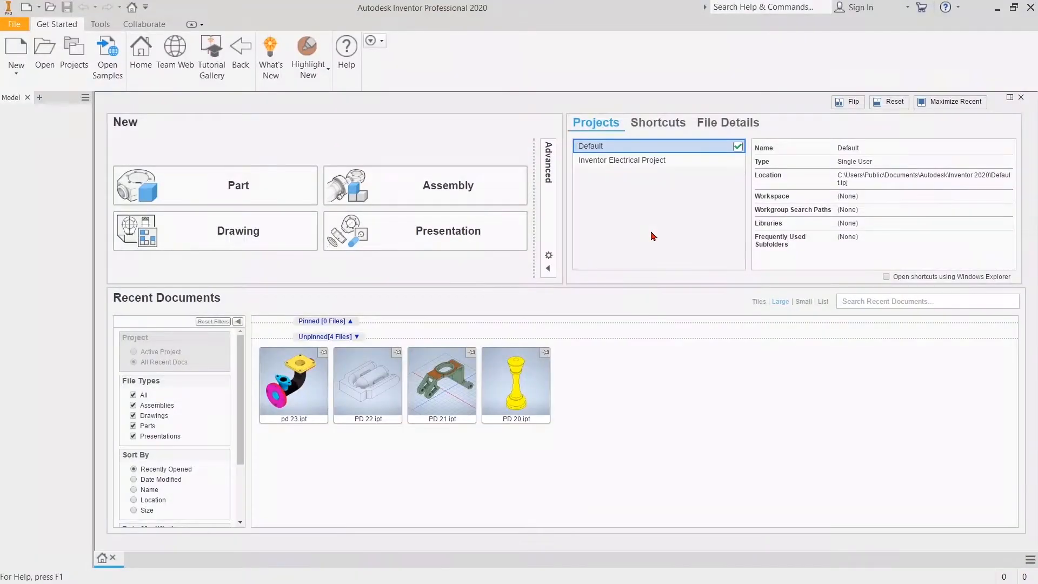
Step: Create a new part and start a 2D sketch on the XY plane
click(248, 185)
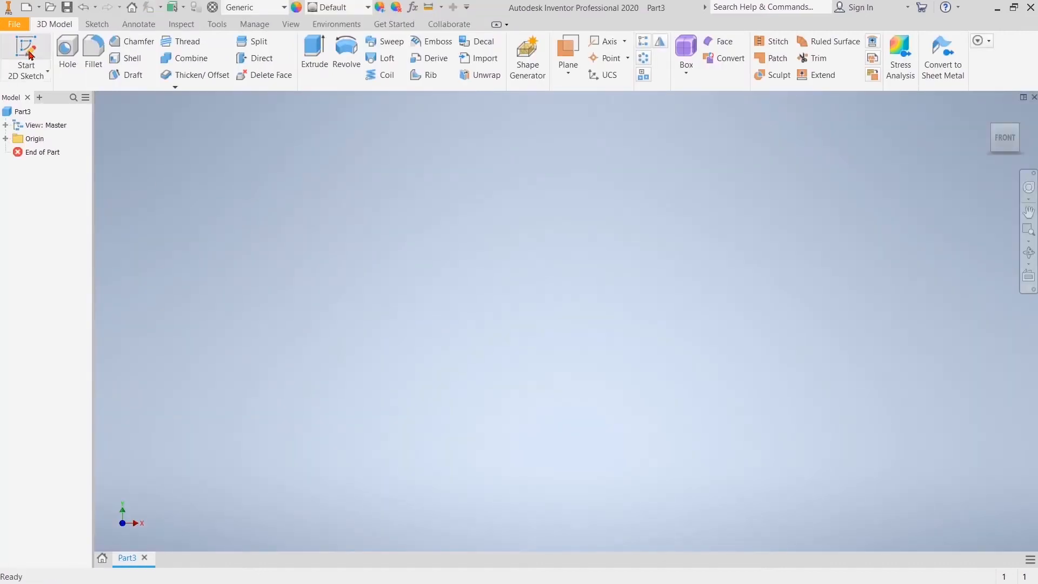
click(27, 51)
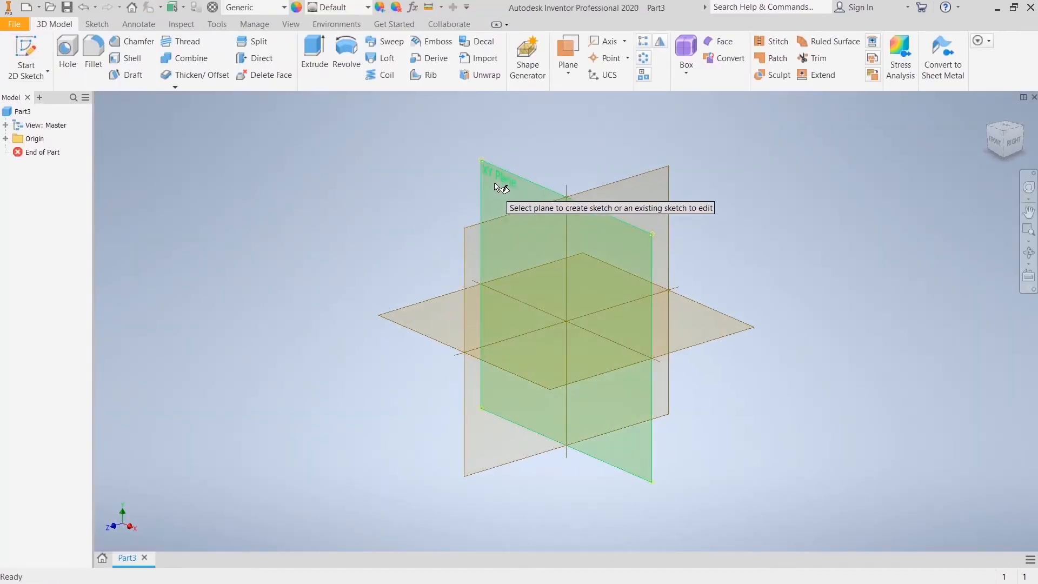
click(502, 184)
Step: Sketch a circle of 230 mm diameter centred on the origin and finish the sketch
click(559, 46)
click(567, 321)
right_click(670, 321)
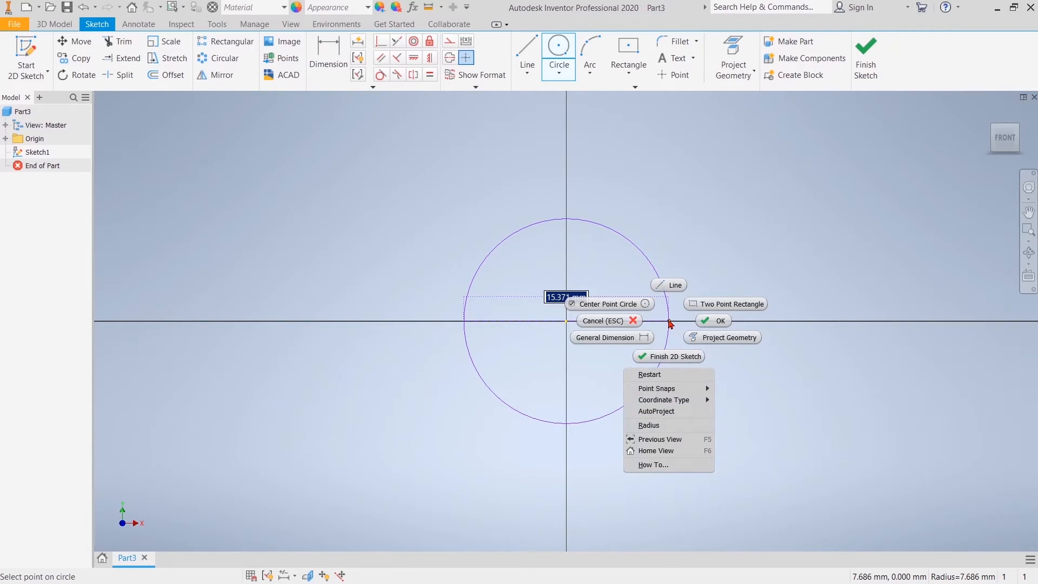
click(671, 323)
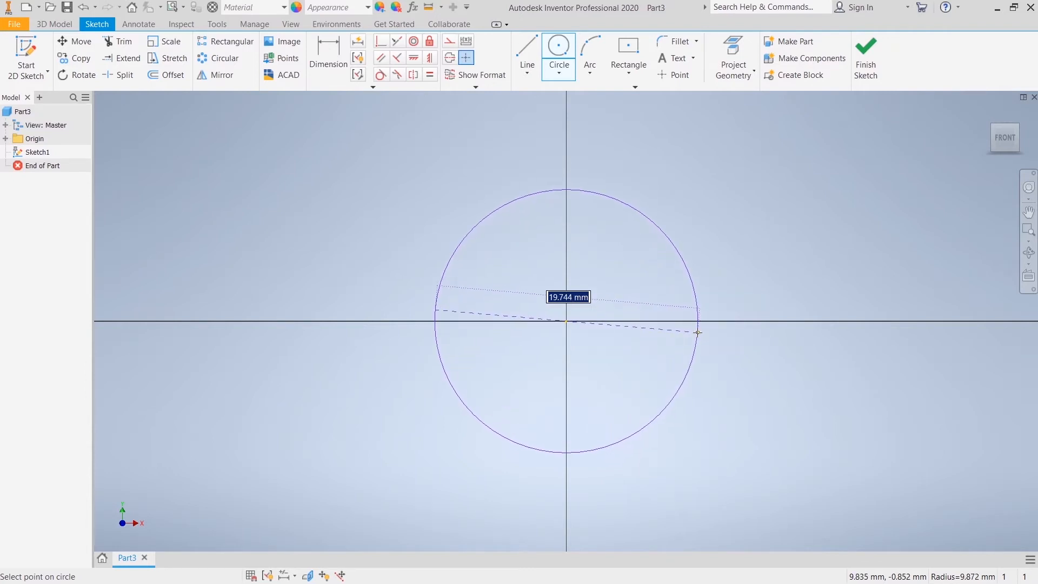
text(230)
key(Return)
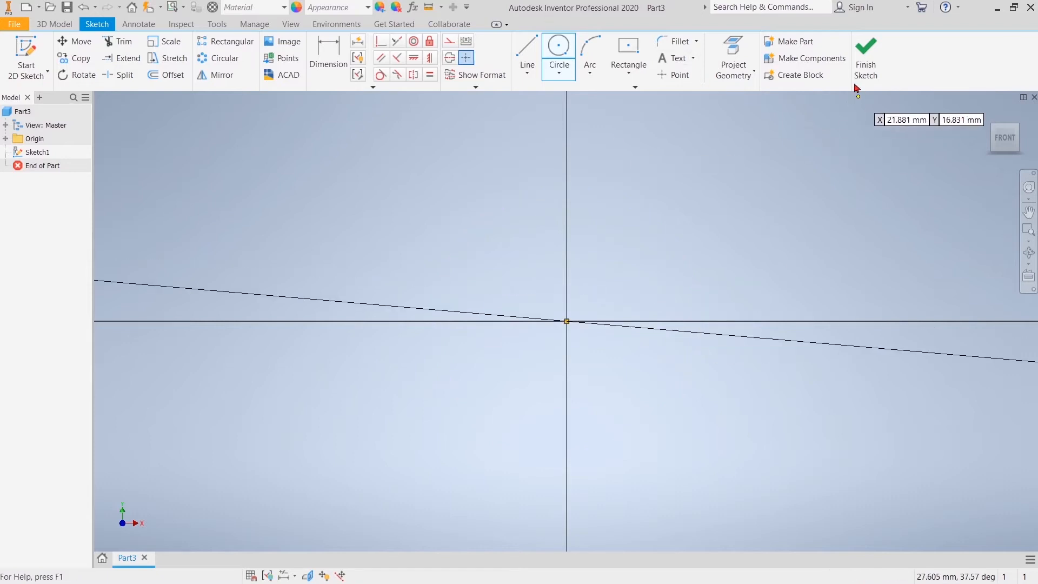
click(861, 48)
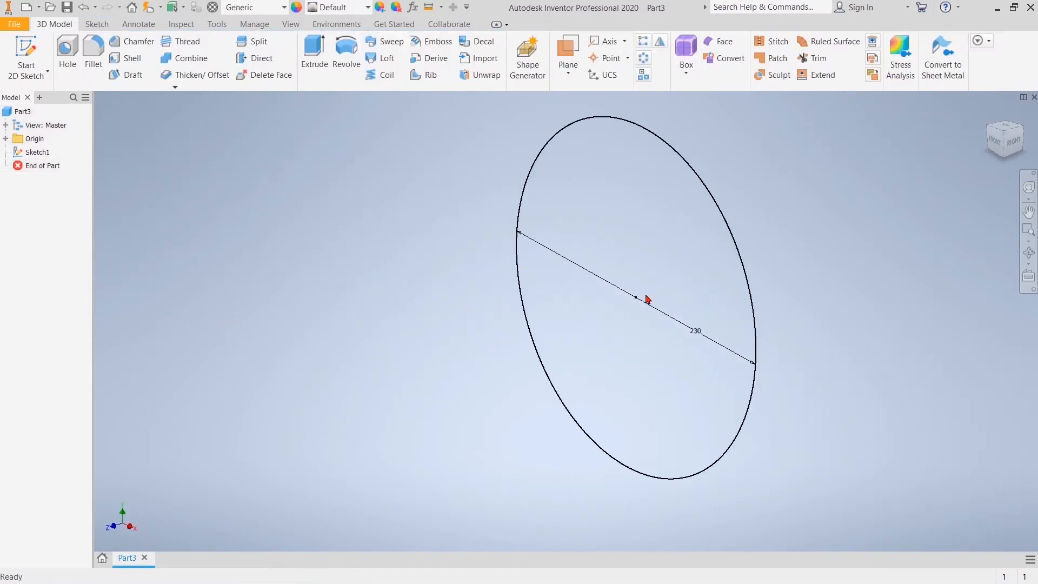
Step: Extrude the circle 20 mm in the flipped direction to form a flange disc
click(316, 60)
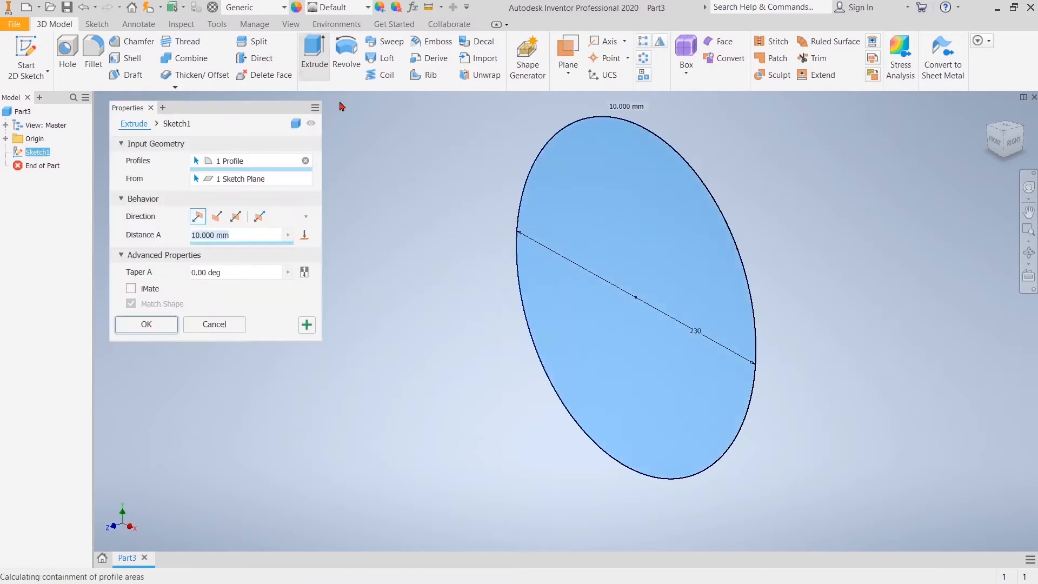
drag(233, 234, 139, 231)
text(20)
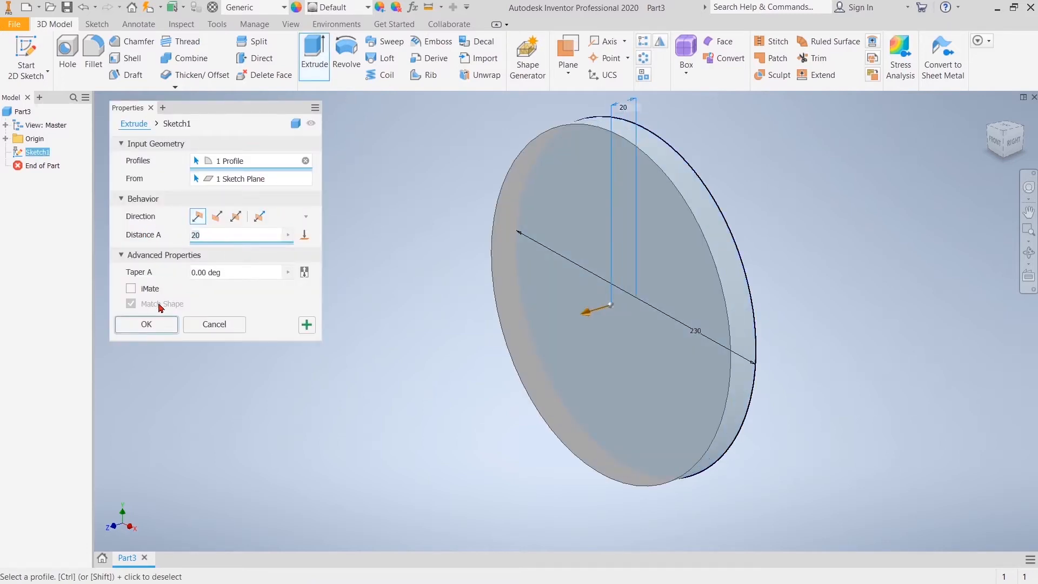
click(217, 219)
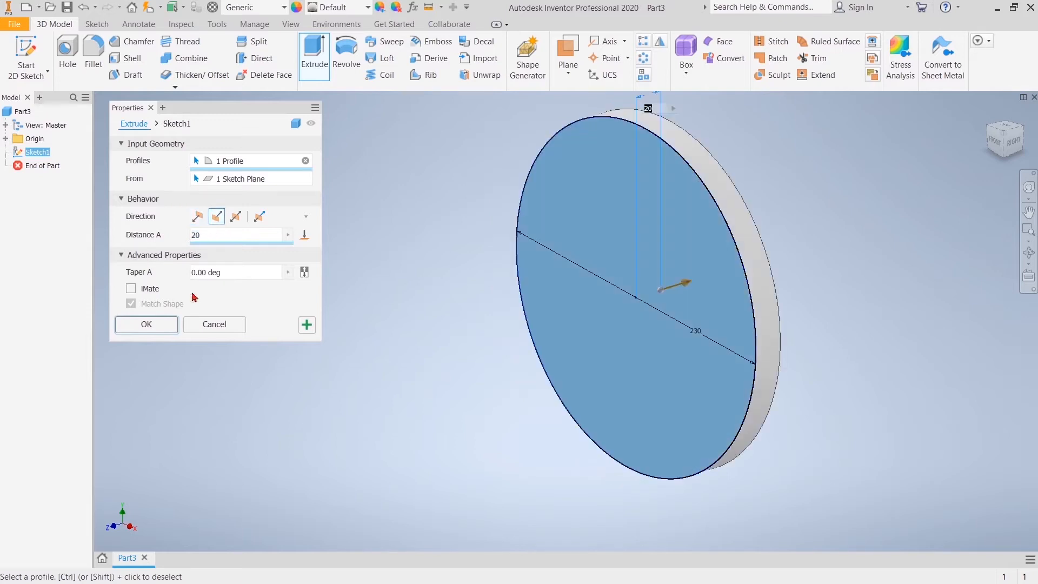
click(146, 331)
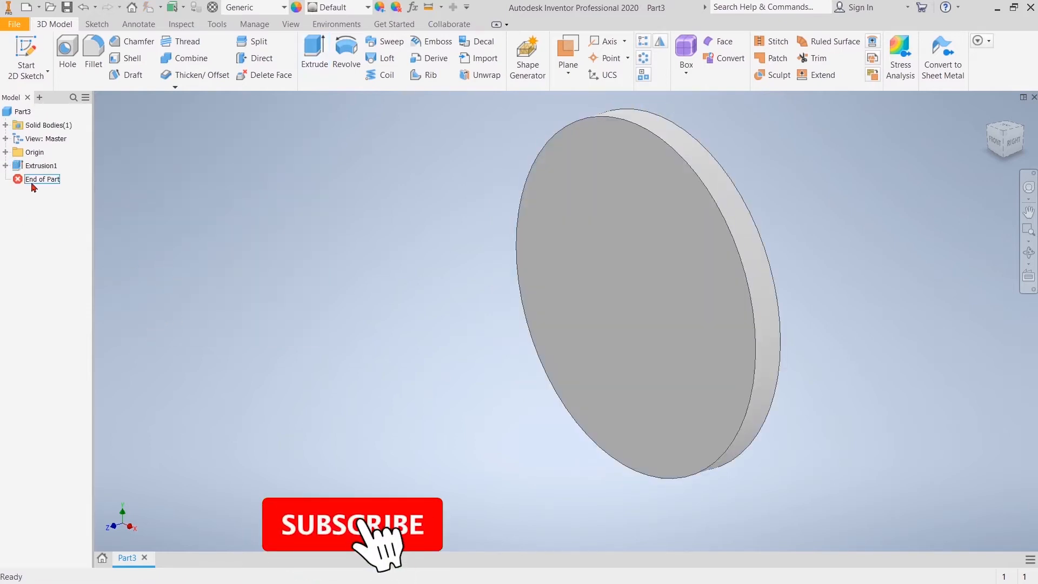
Step: Start a sketch on the YZ plane and project the edge of the disc's back face as construction geometry
click(34, 54)
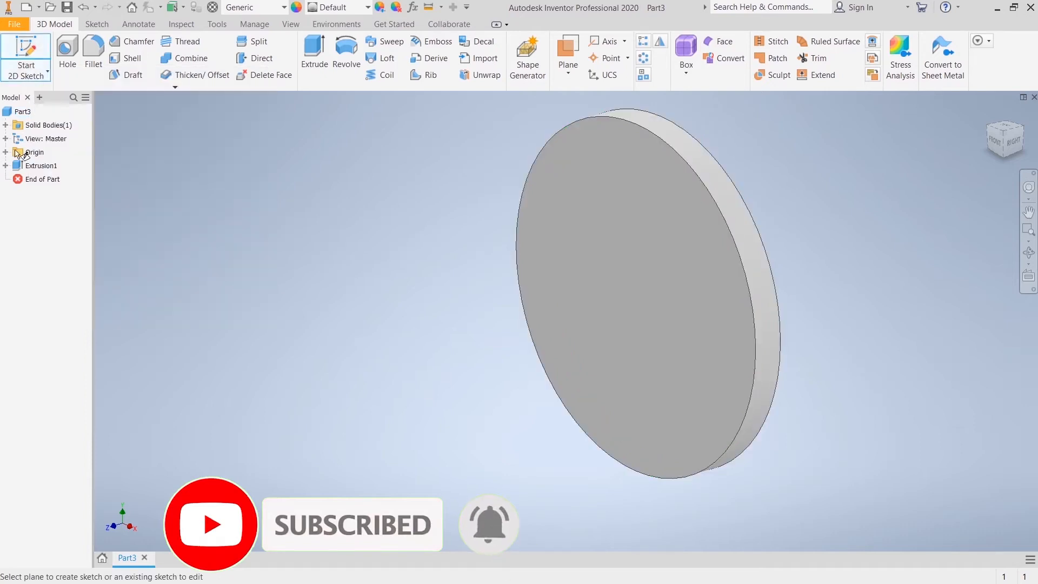
click(6, 152)
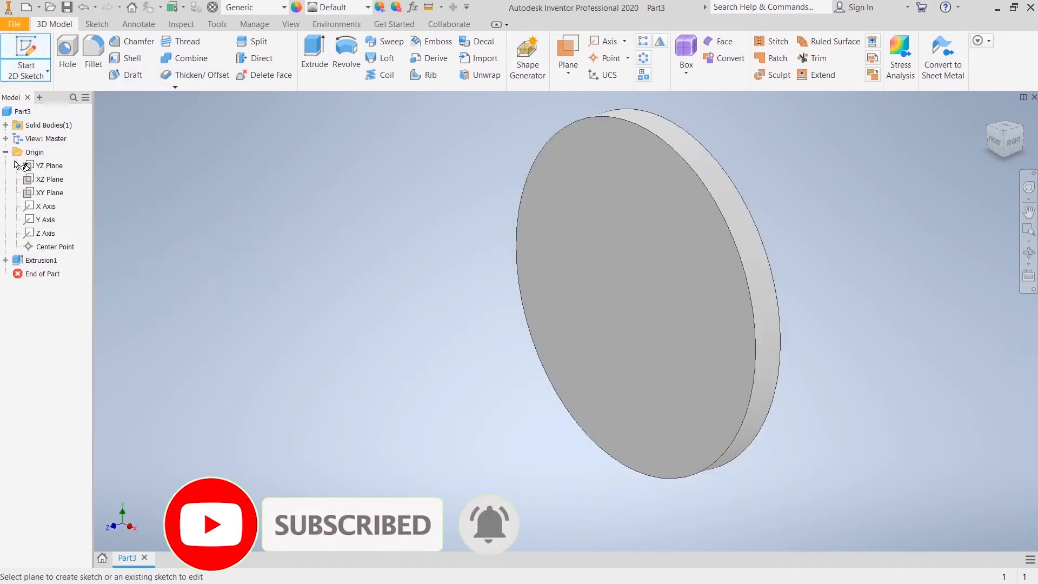
click(43, 167)
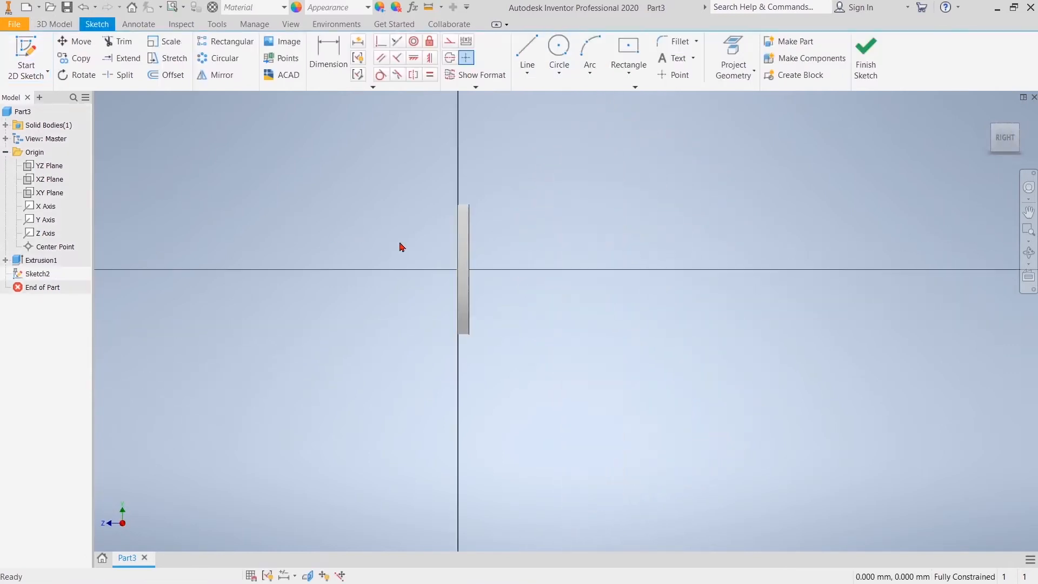
middle_drag(383, 253, 479, 259)
scroll(357, 233, down, 3)
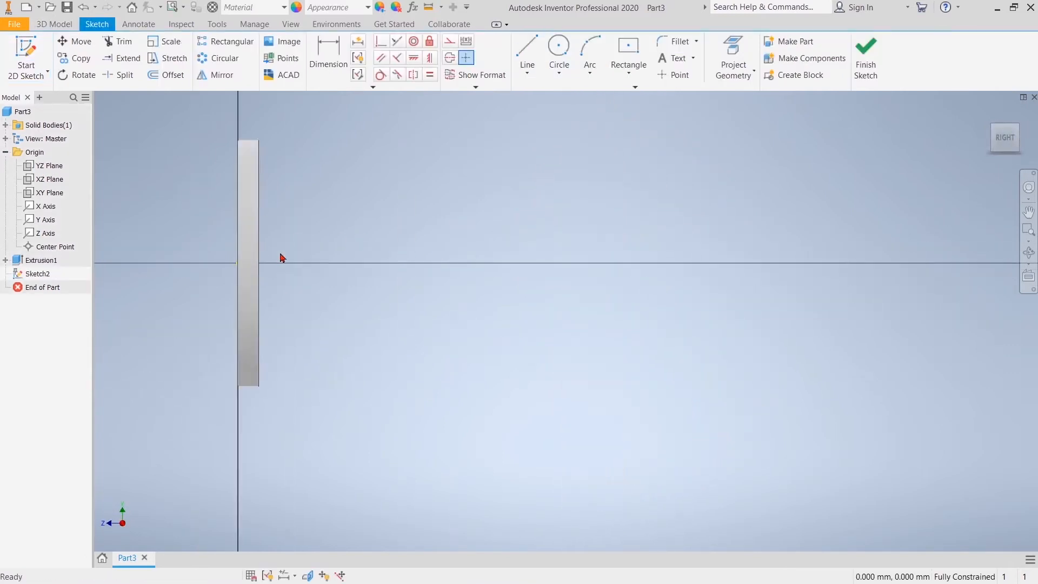
middle_drag(281, 258, 356, 258)
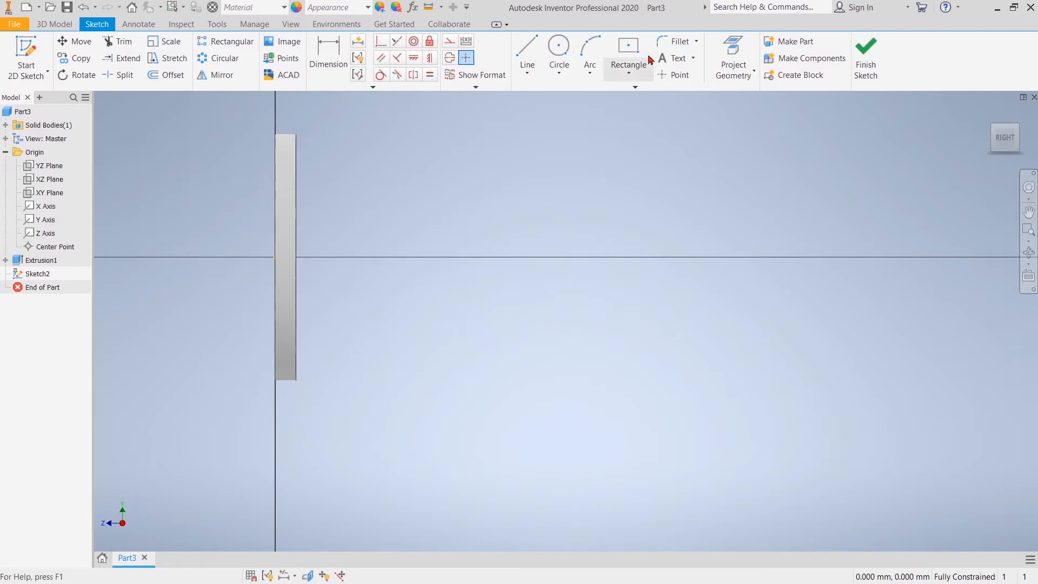
click(739, 47)
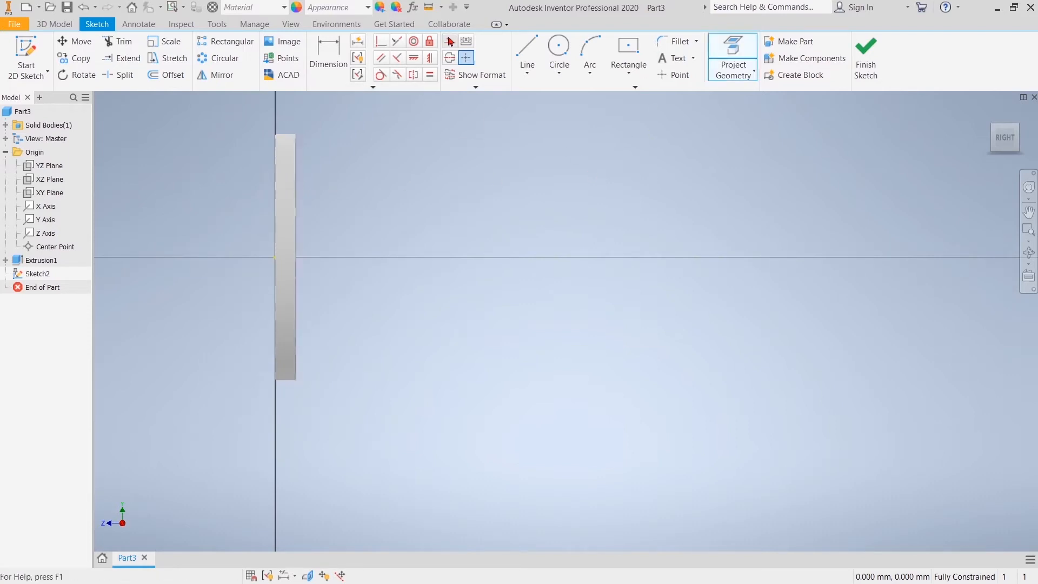
click(301, 238)
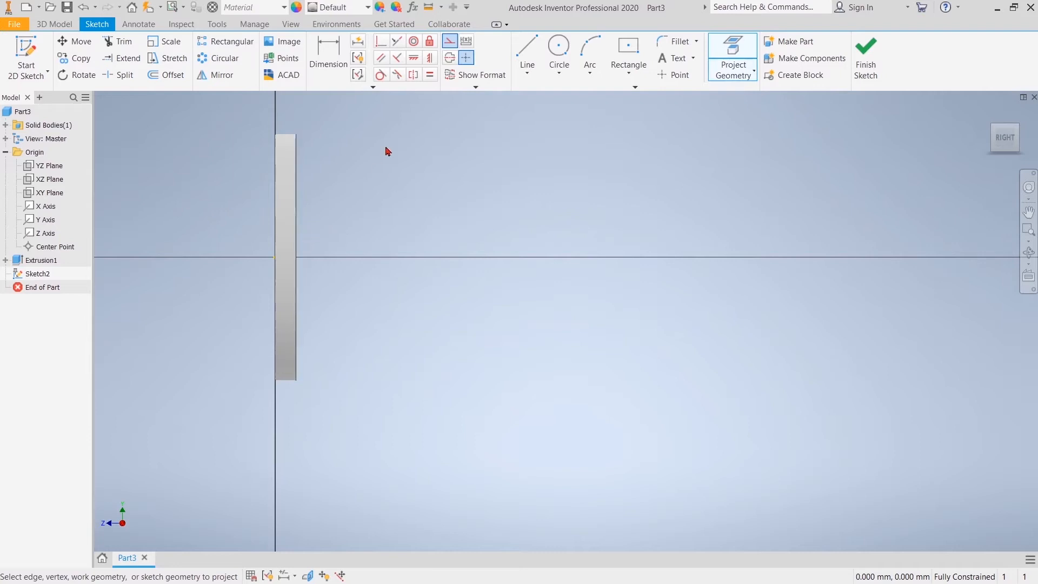
Step: Draw a horizontal construction line from the centre of the disc's back face, ending about 191 mm from the origin
click(529, 50)
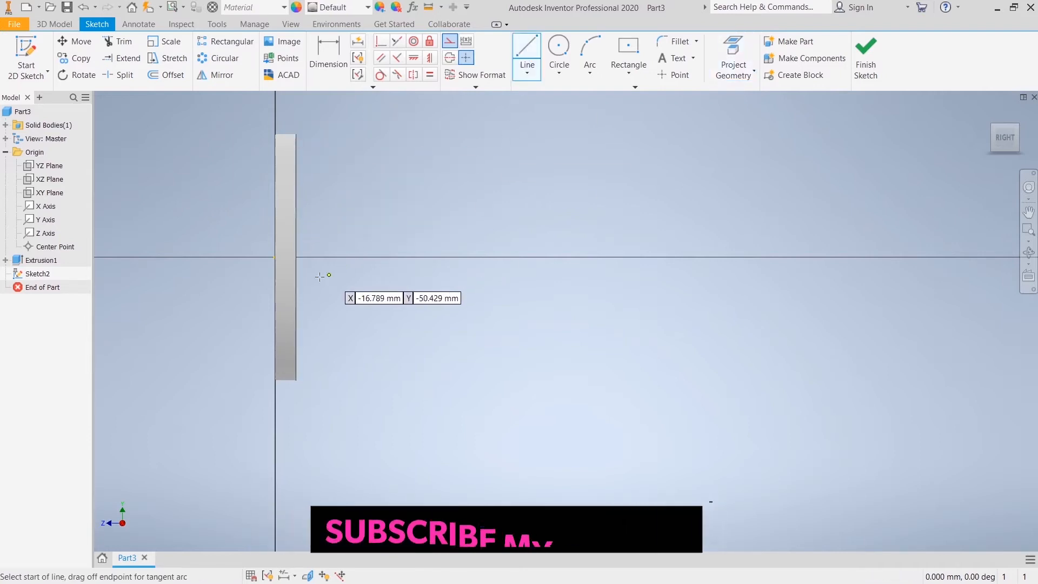
click(296, 257)
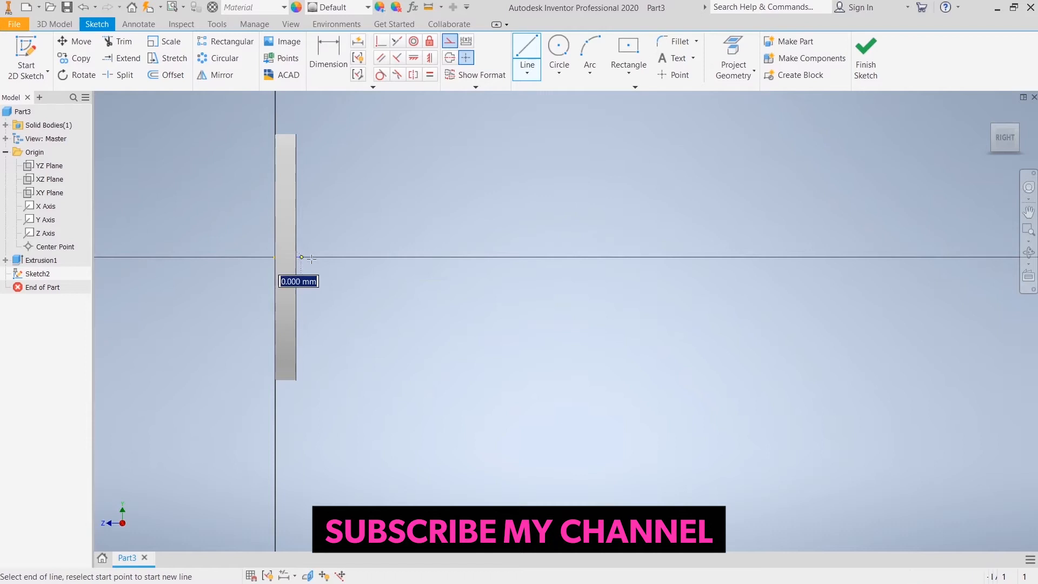
double_click(480, 258)
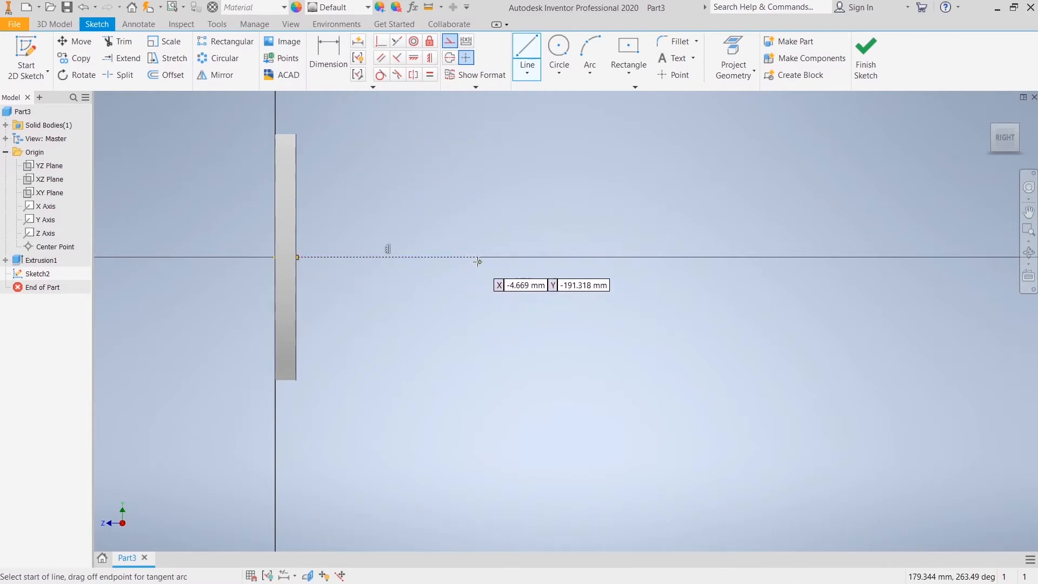
click(480, 257)
right_click(512, 223)
click(558, 201)
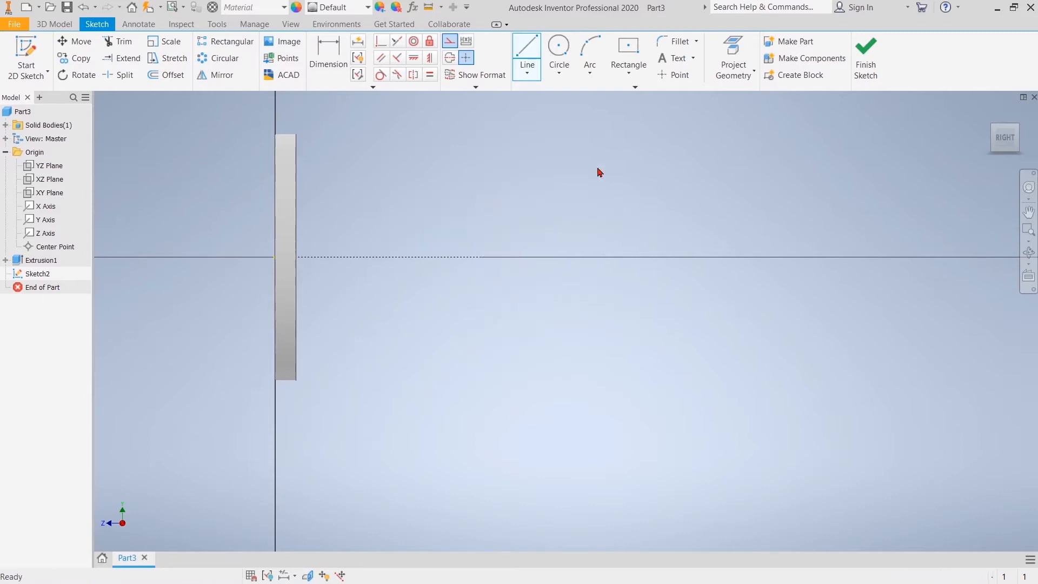
Step: Draw a tangent arc of about 65 mm radius curving upward from the horizontal line's end, continued by a vertical line
click(527, 53)
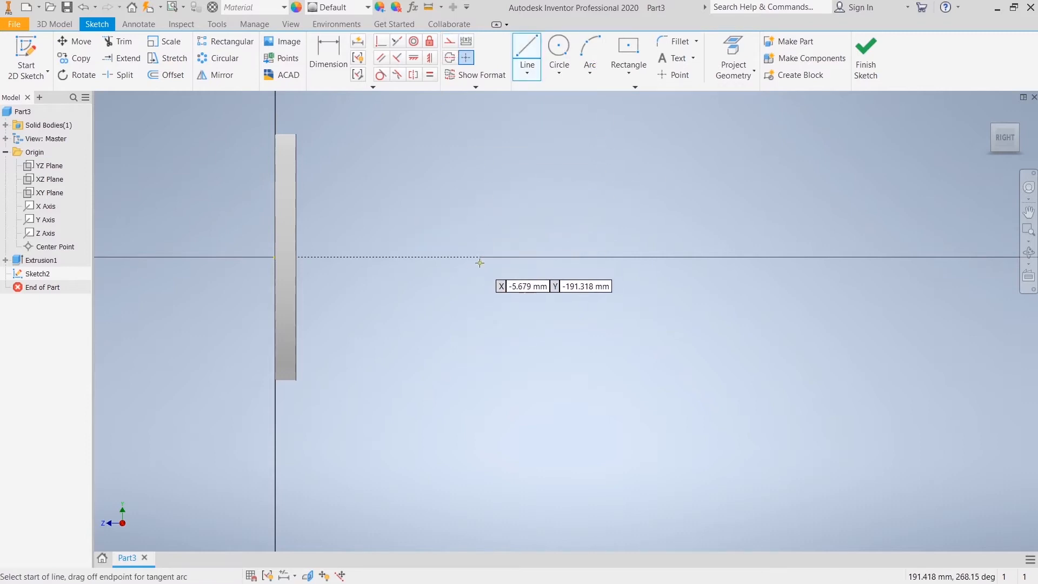
drag(481, 257, 550, 187)
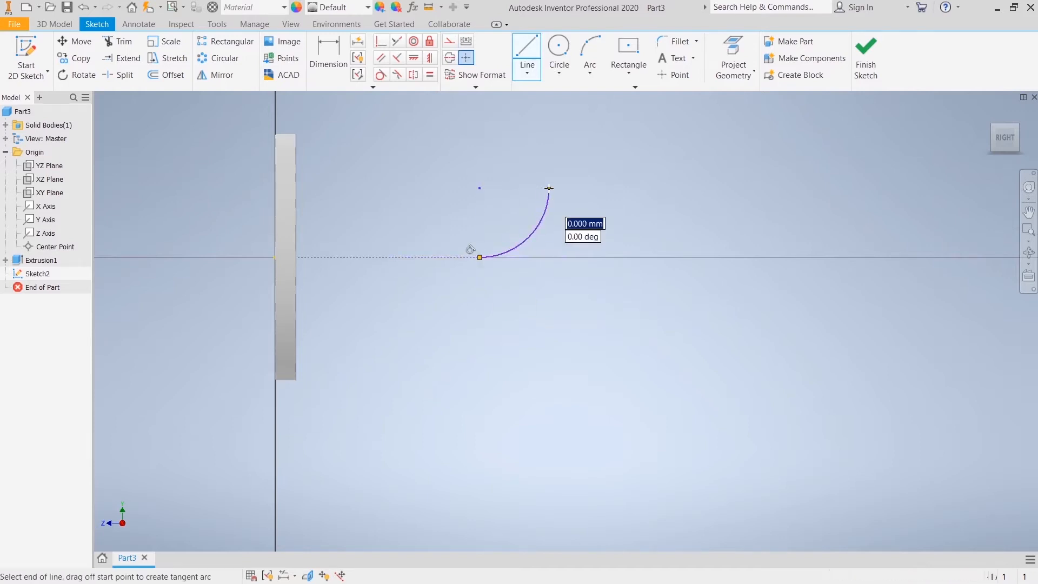
right_click(560, 157)
click(596, 158)
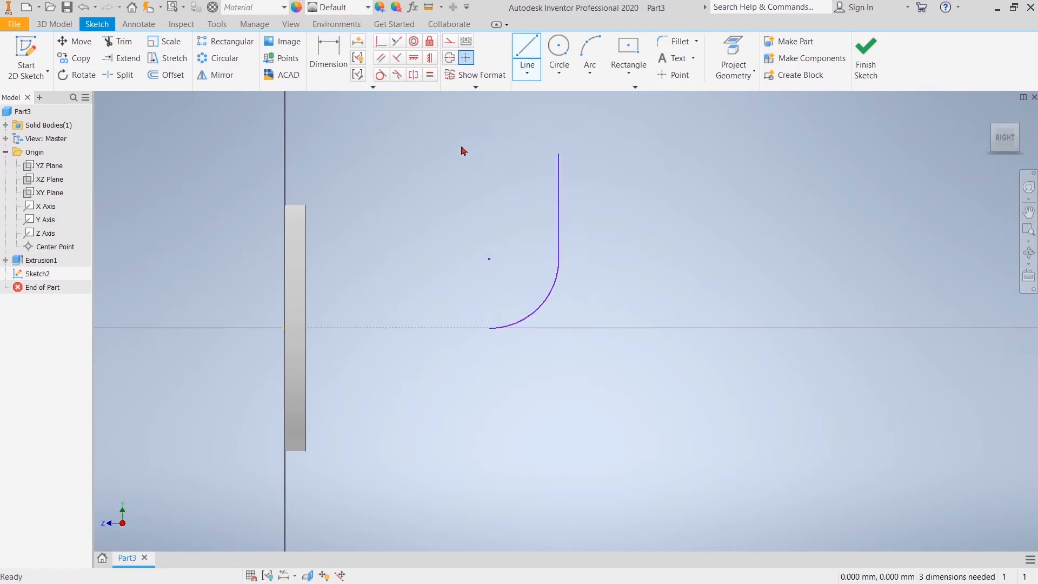
Step: Dimension the bend arc with a radius of 75 mm
click(328, 60)
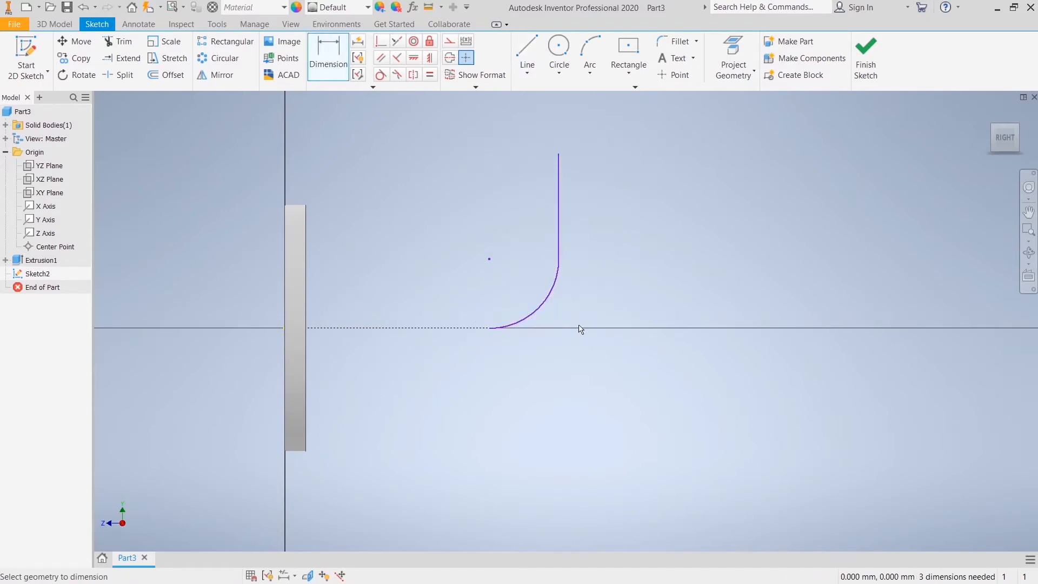
click(549, 306)
click(613, 372)
click(614, 372)
text(75)
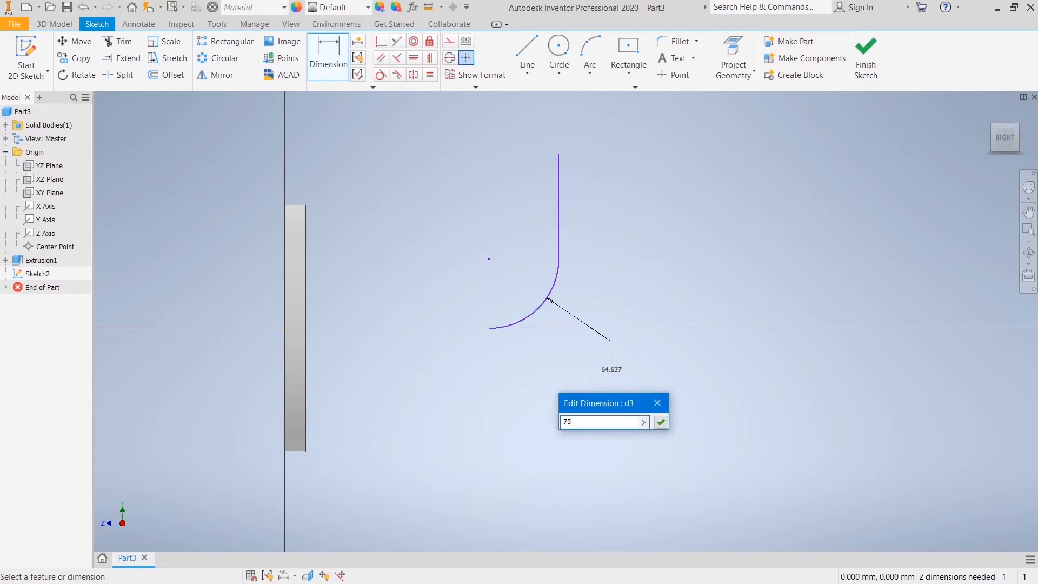
key(Return)
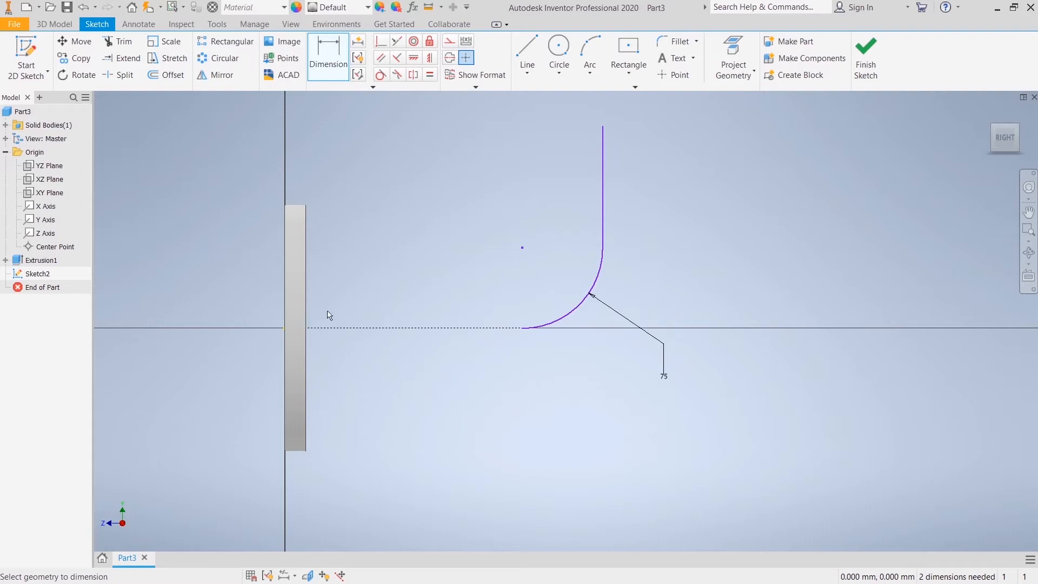
Step: Dimension the vertical distance from the horizontal line to the vertical line's upper end as 200 mm
click(422, 328)
click(603, 126)
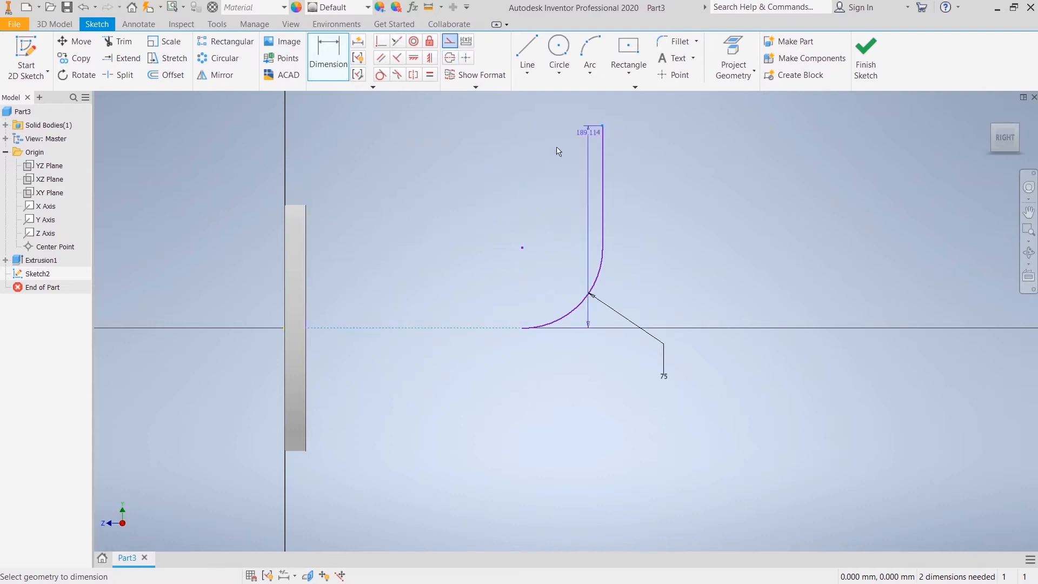
click(500, 185)
text(200)
key(Return)
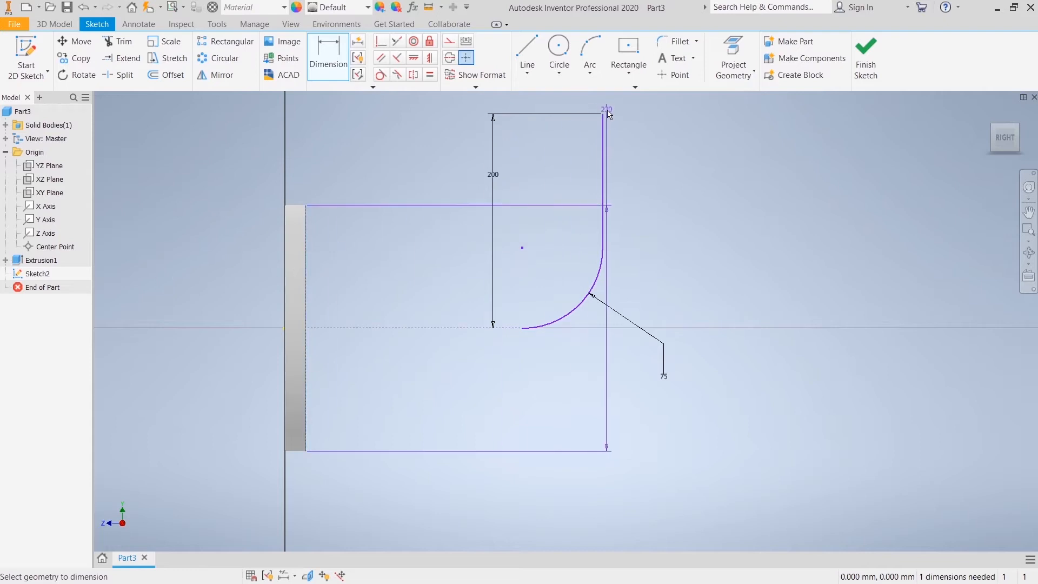
Step: Dimension the horizontal distance from the disc's back face to the vertical line's upper end as 300 mm
click(576, 115)
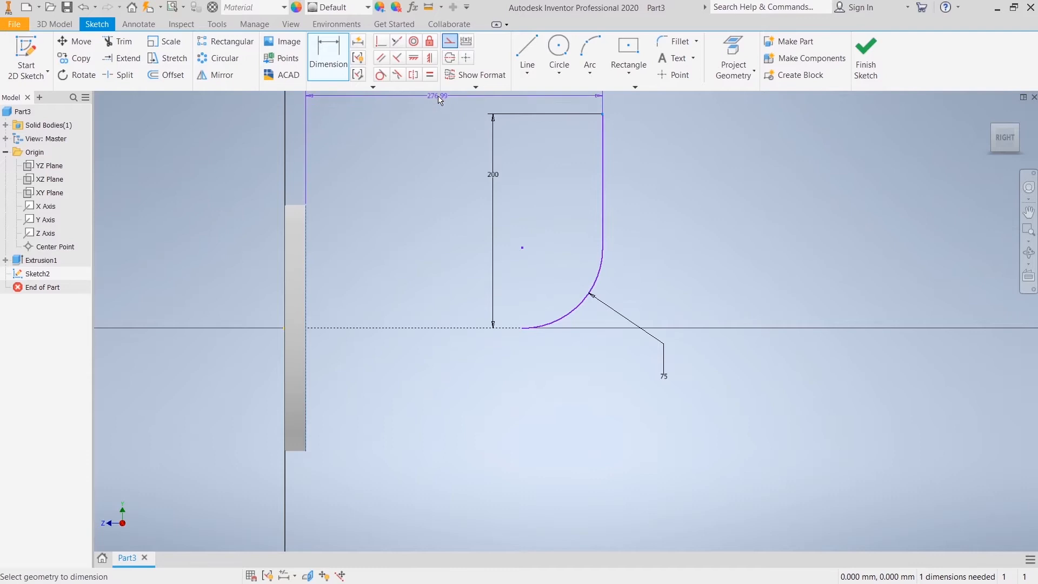
click(446, 100)
text(300)
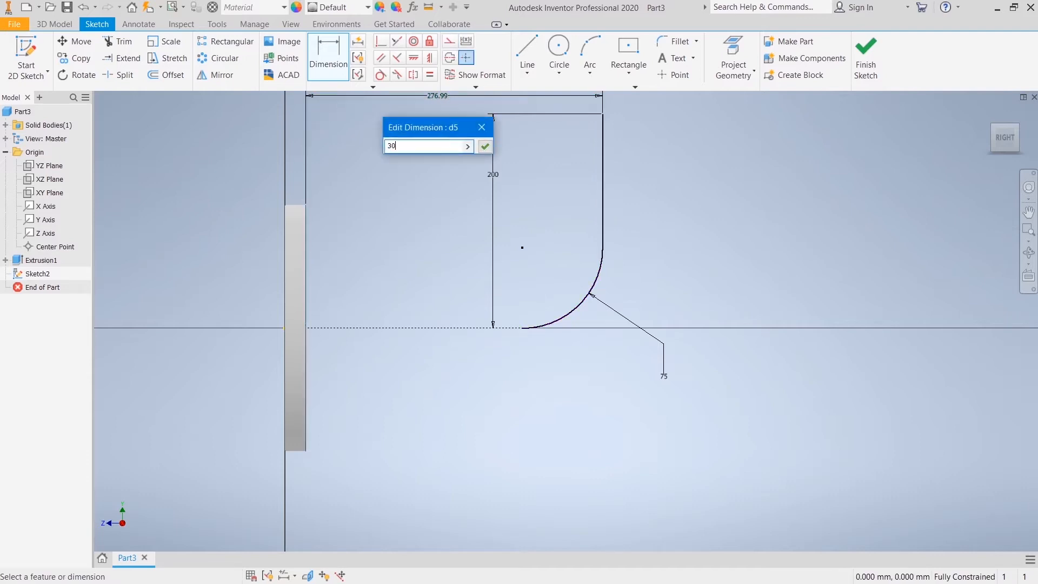
key(Return)
right_click(440, 183)
click(471, 185)
Step: Convert the horizontal construction line to normal geometry and finish the path sketch
click(426, 328)
right_click(426, 329)
click(473, 335)
click(757, 224)
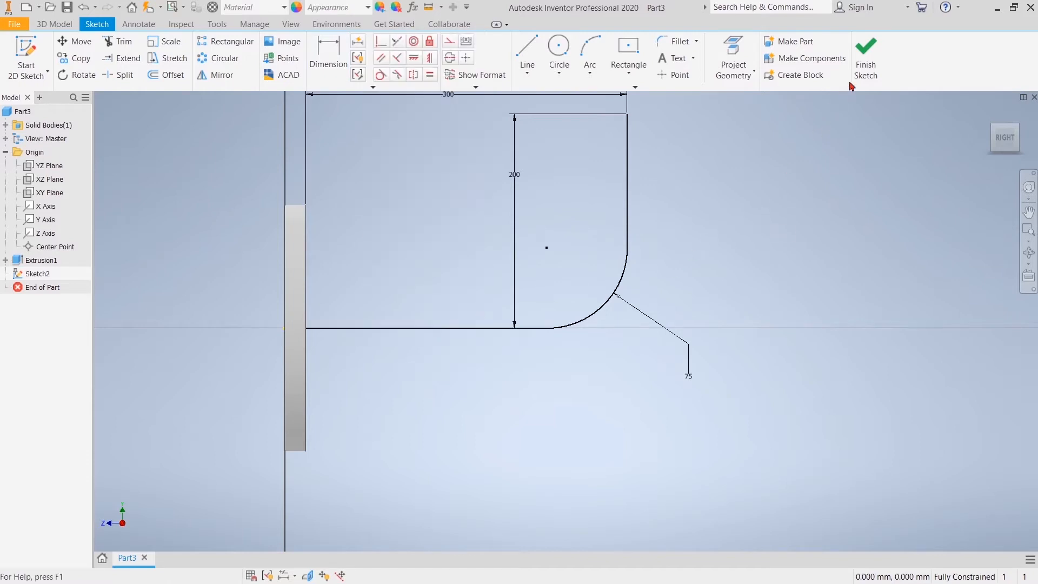
click(860, 69)
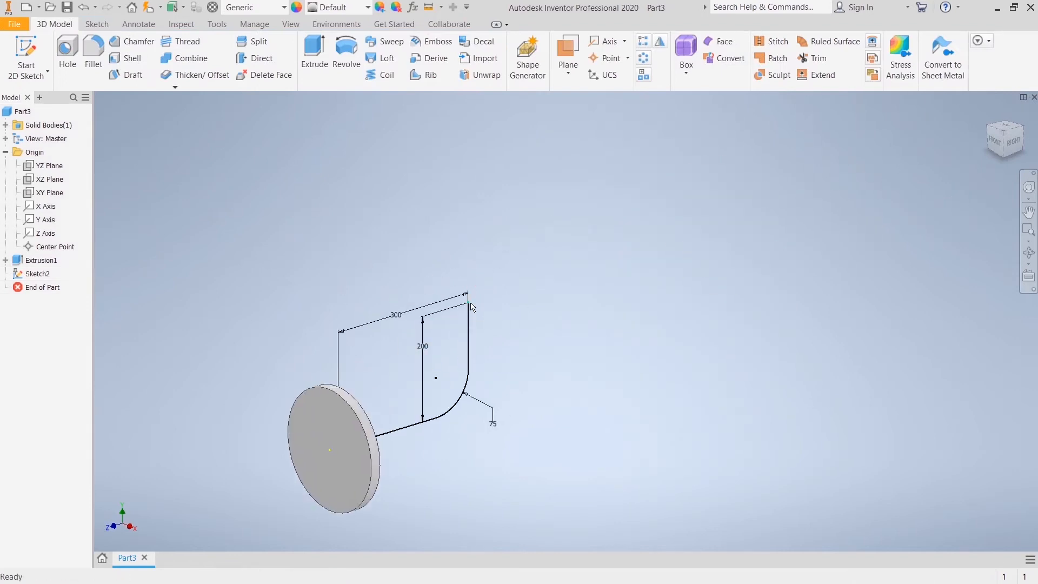
Step: Create a work plane through the upper end of the path's vertical line, perpendicular to it, and start a sketch on that plane
key(bracketright)
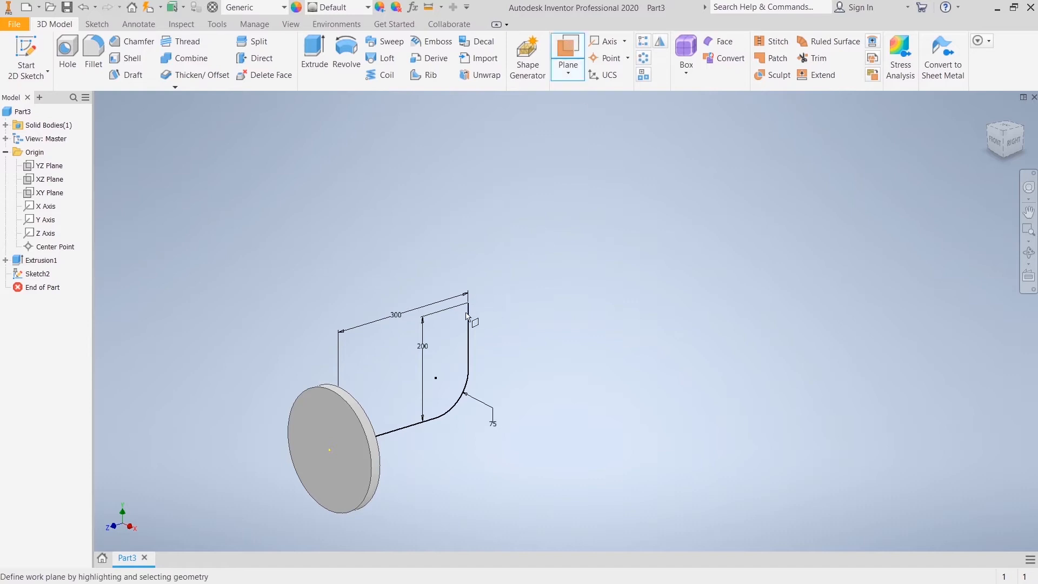
scroll(476, 308, down, 5)
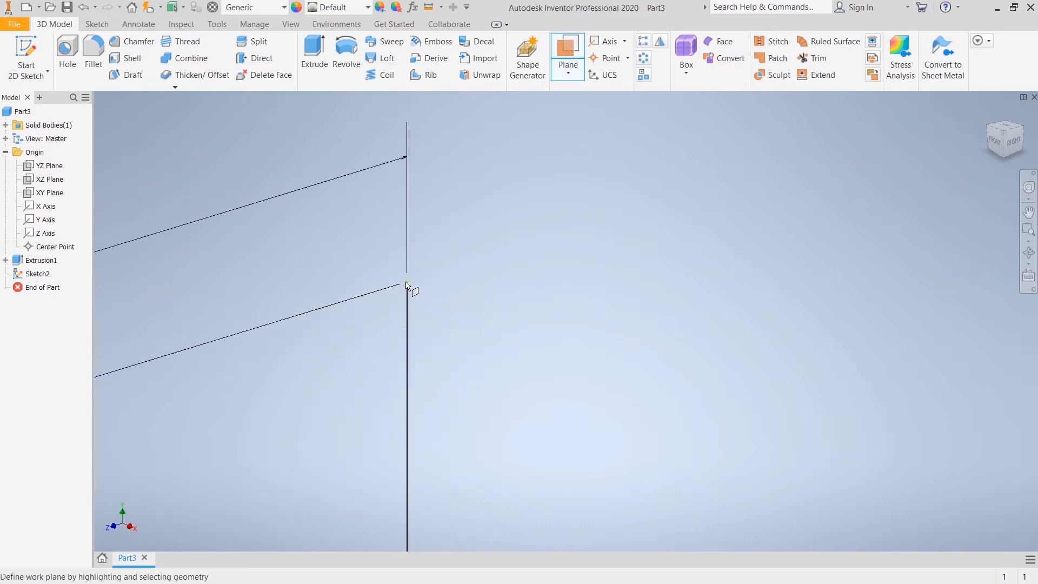
click(410, 285)
right_click(508, 215)
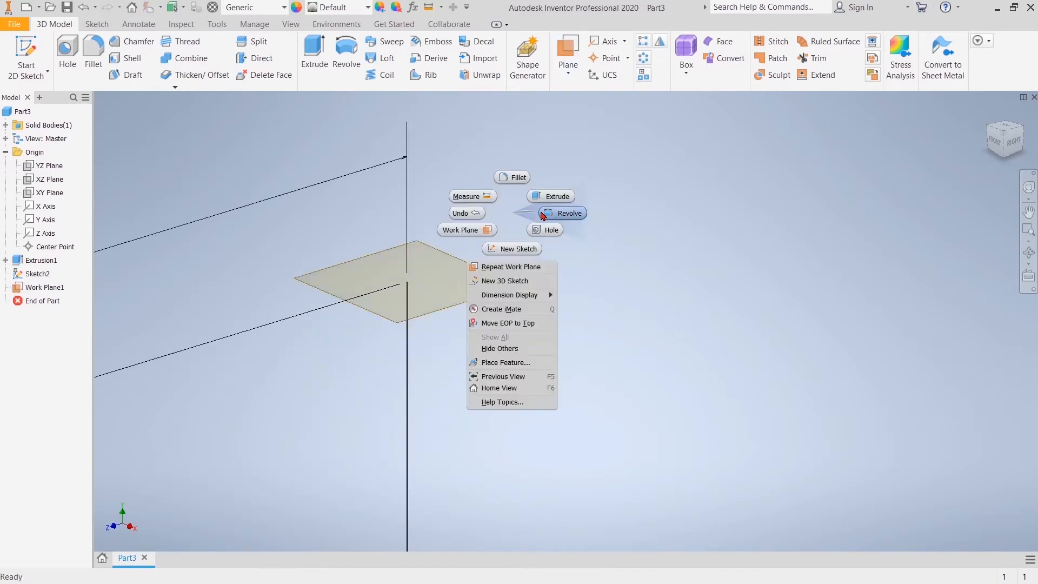
key(Escape)
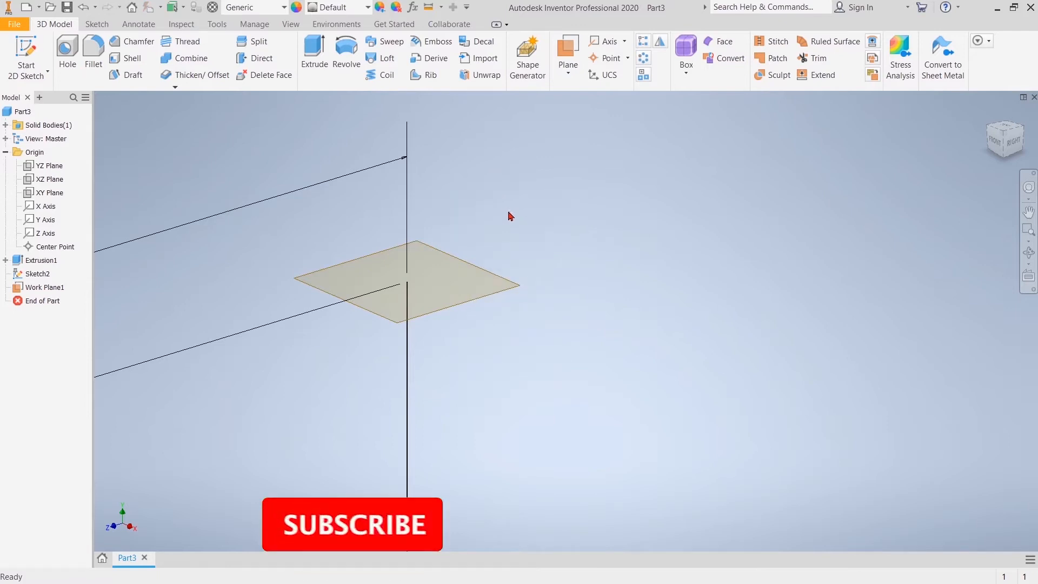
click(501, 289)
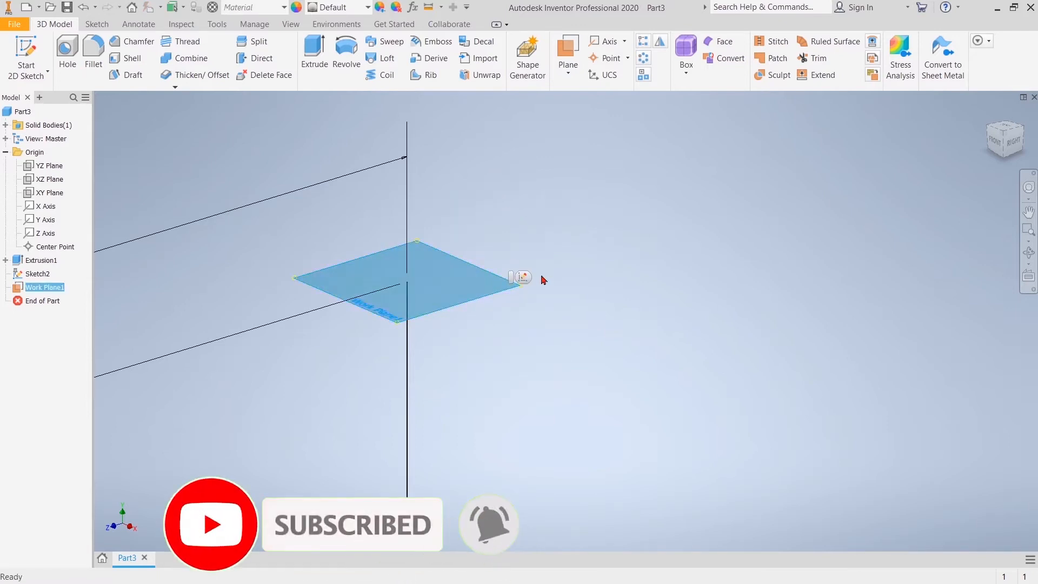
click(526, 277)
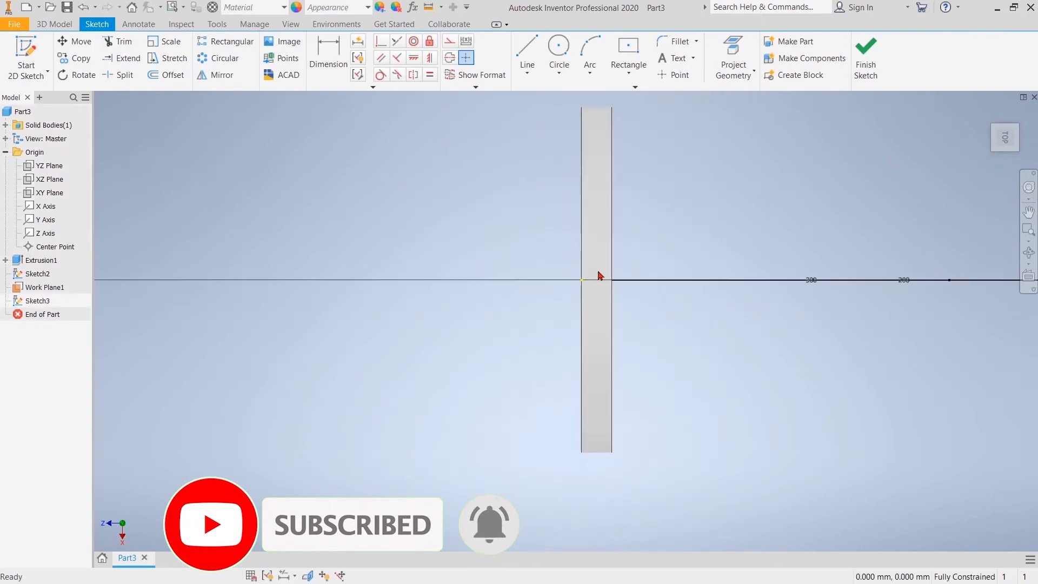
Step: Sketch a 200 x 200 mm two-point center rectangle centred on the upper endpoint of the path
scroll(637, 270, down, 3)
middle_drag(663, 263, 450, 265)
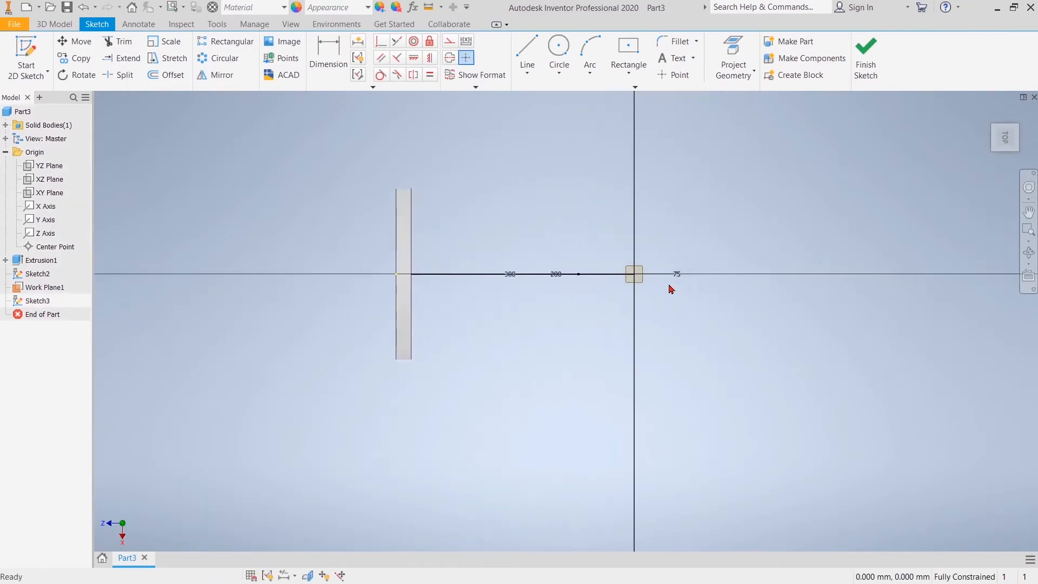
scroll(672, 288, up, 6)
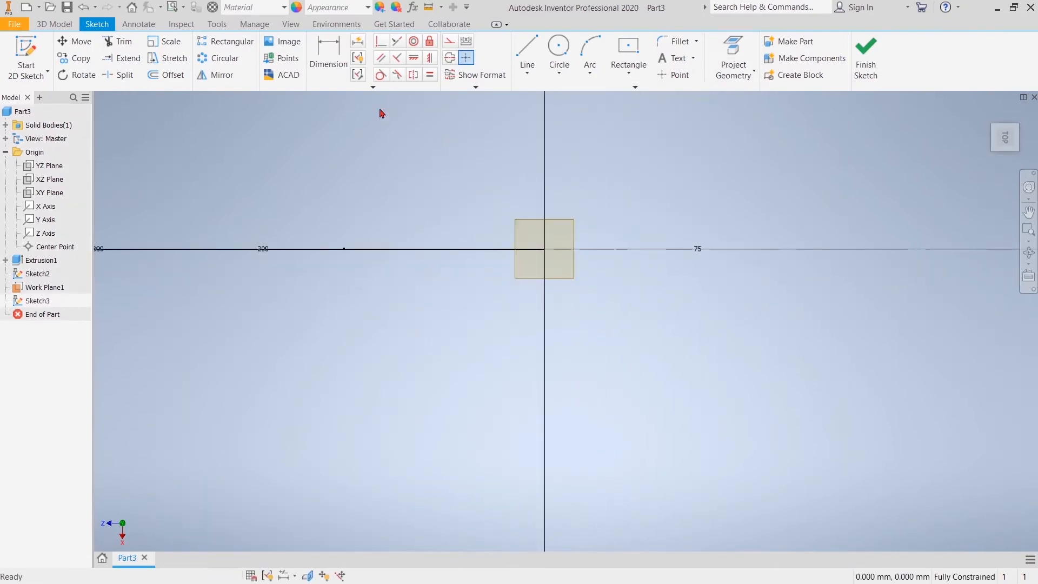
click(627, 79)
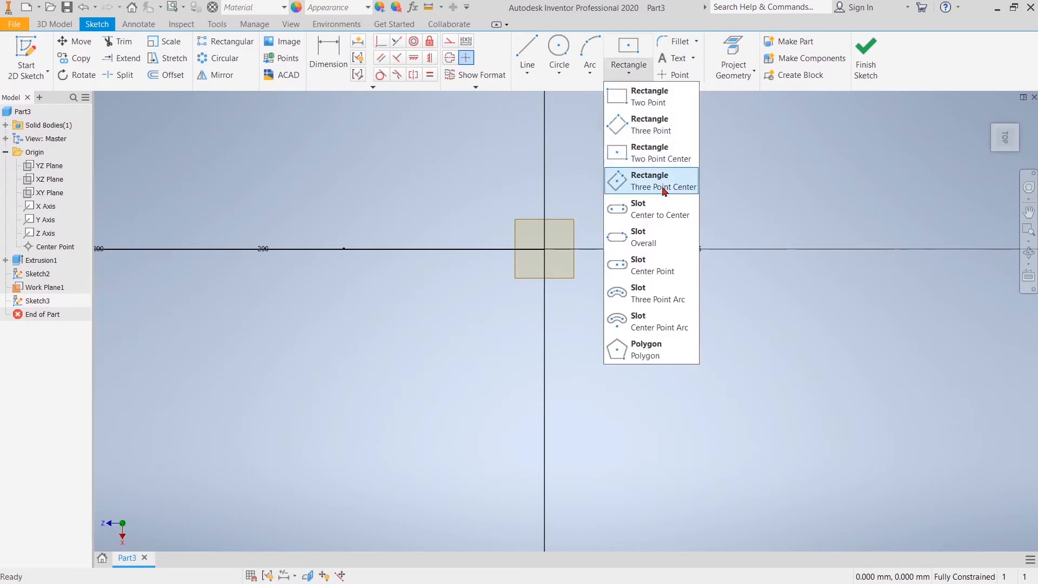
click(654, 158)
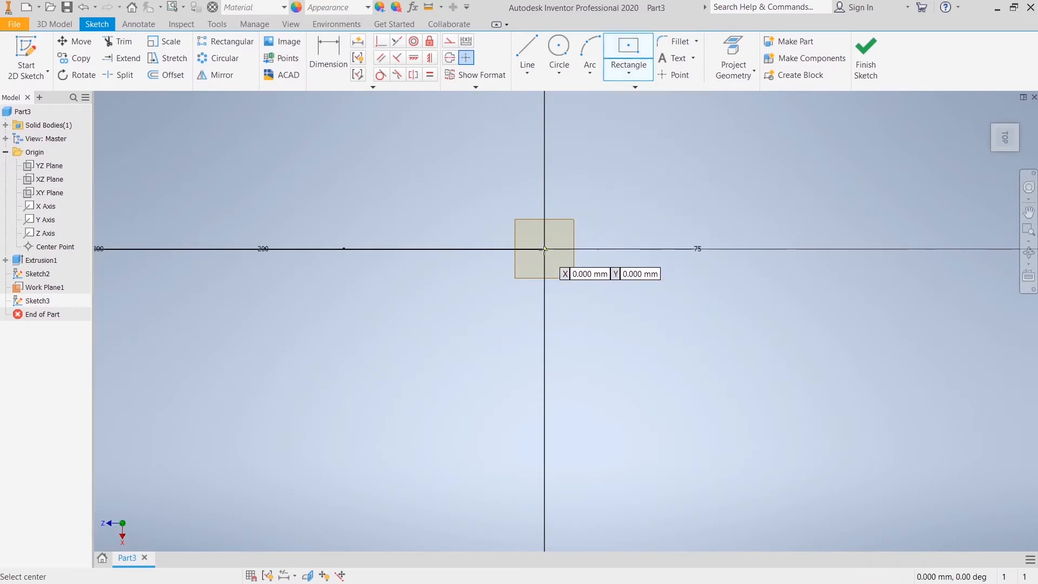
scroll(543, 248, up, 3)
click(547, 247)
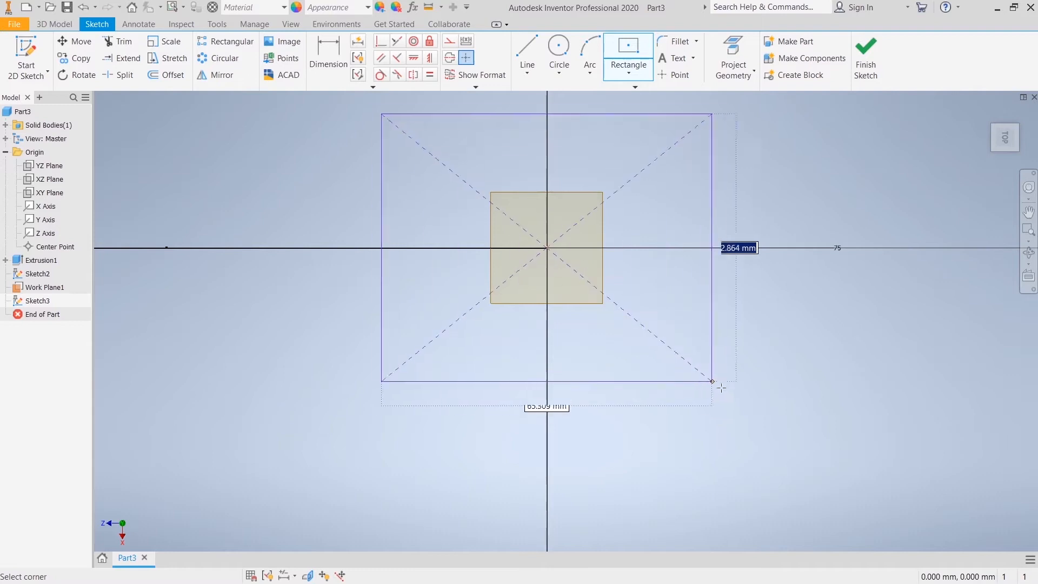
text(20)
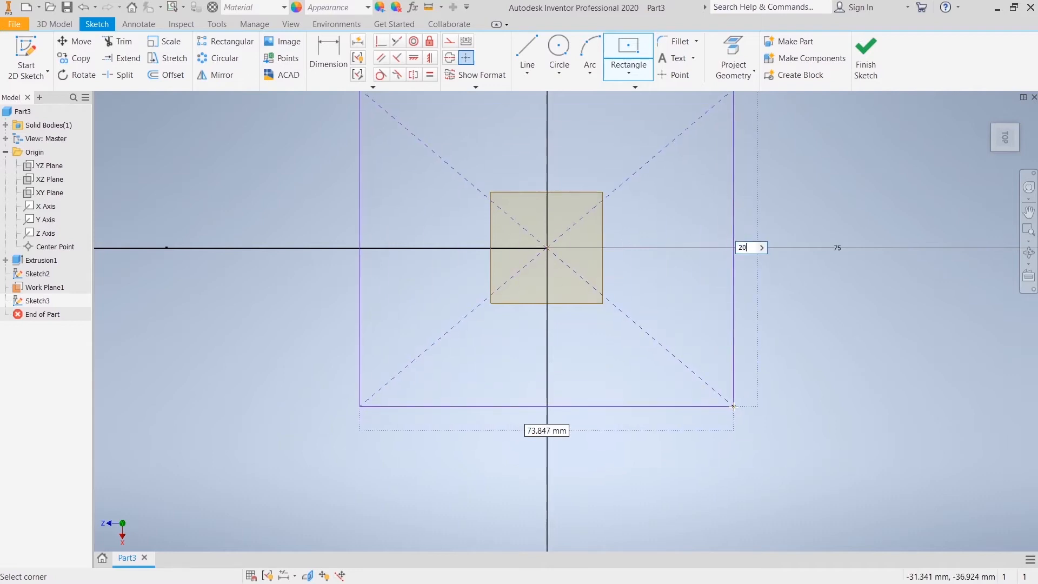
text(0)
key(Tab)
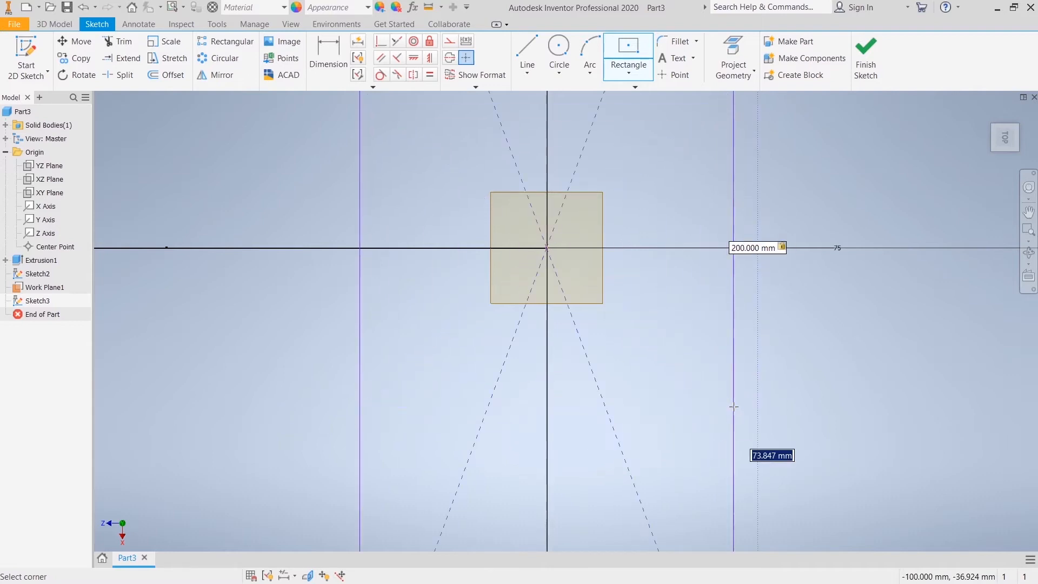
text(200)
key(Return)
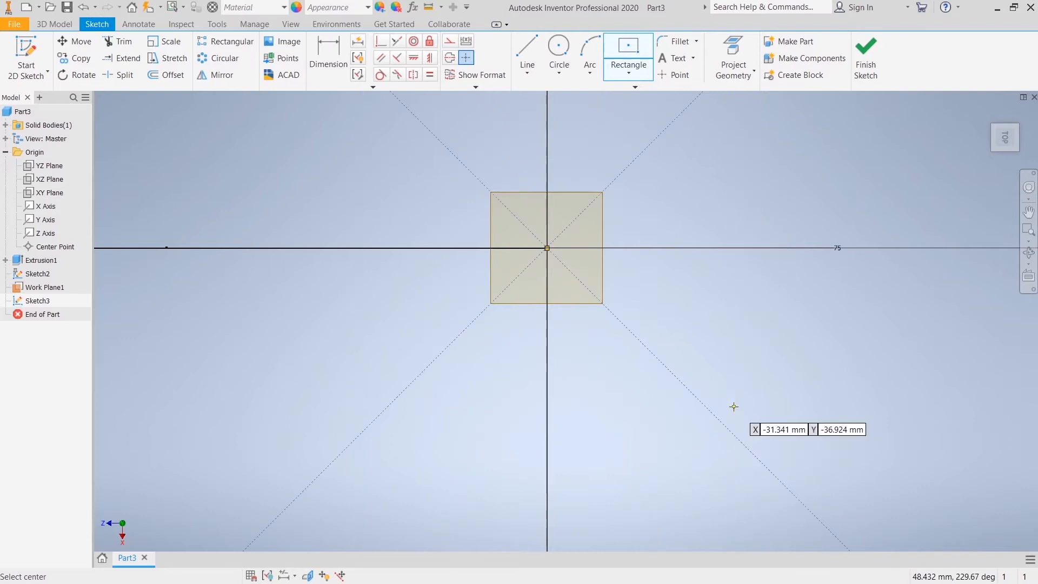
scroll(370, 212, up, 5)
scroll(370, 212, up, 3)
right_click(514, 179)
click(562, 182)
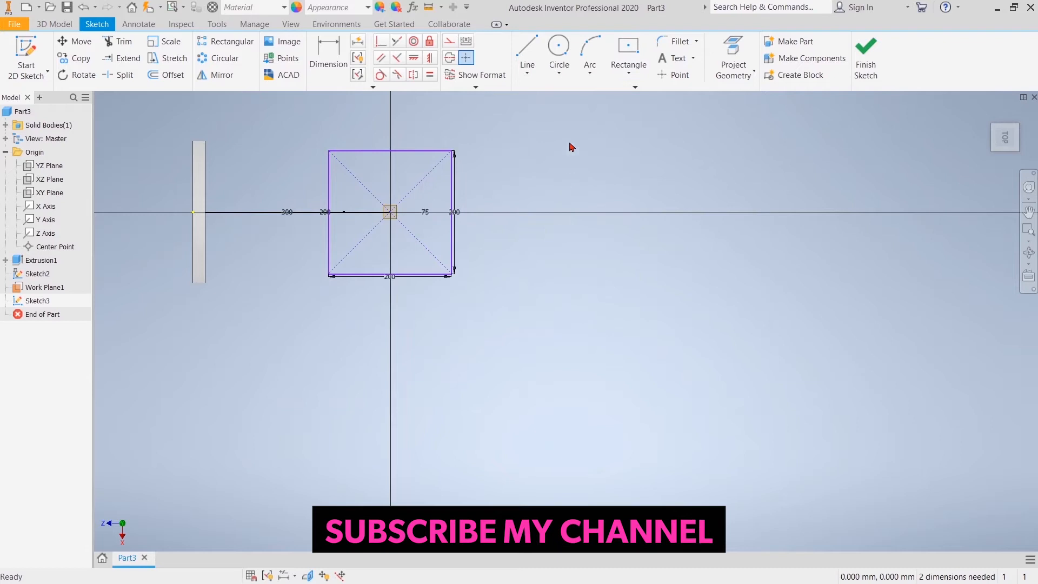
Step: Round all four corners of the square with 20 mm sketch fillets
click(675, 41)
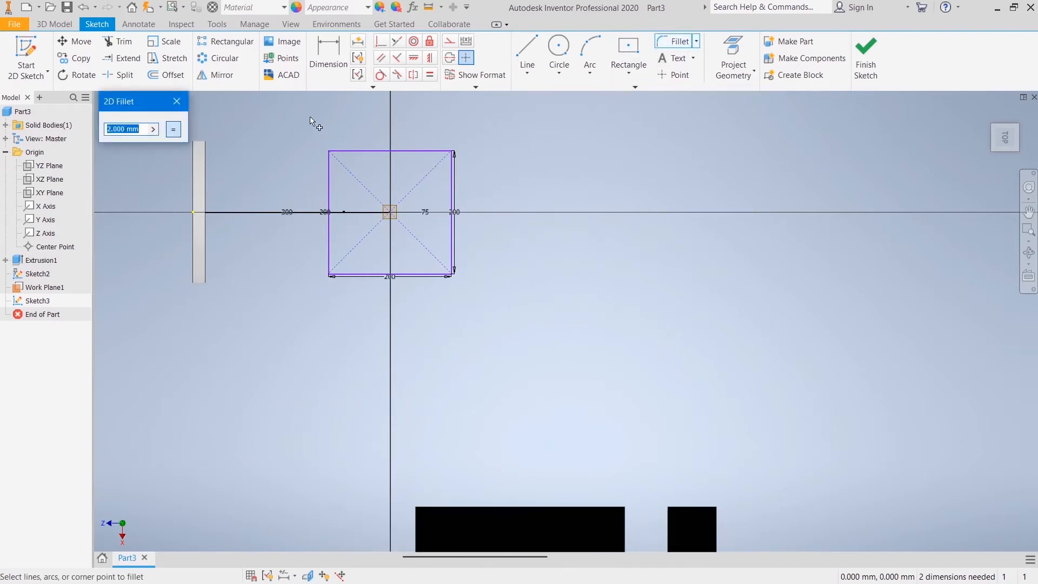
text(20)
key(Return)
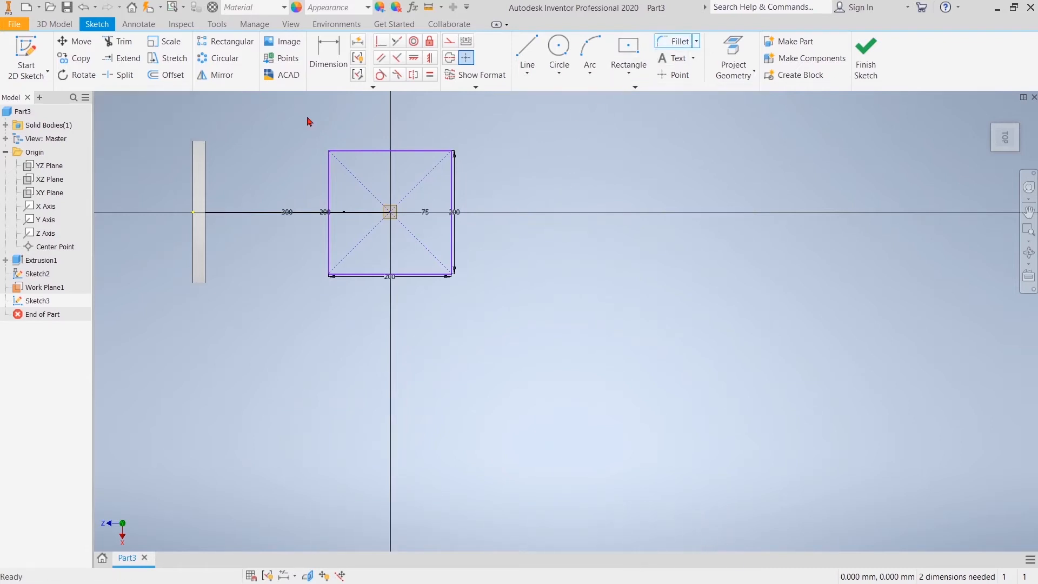
click(675, 42)
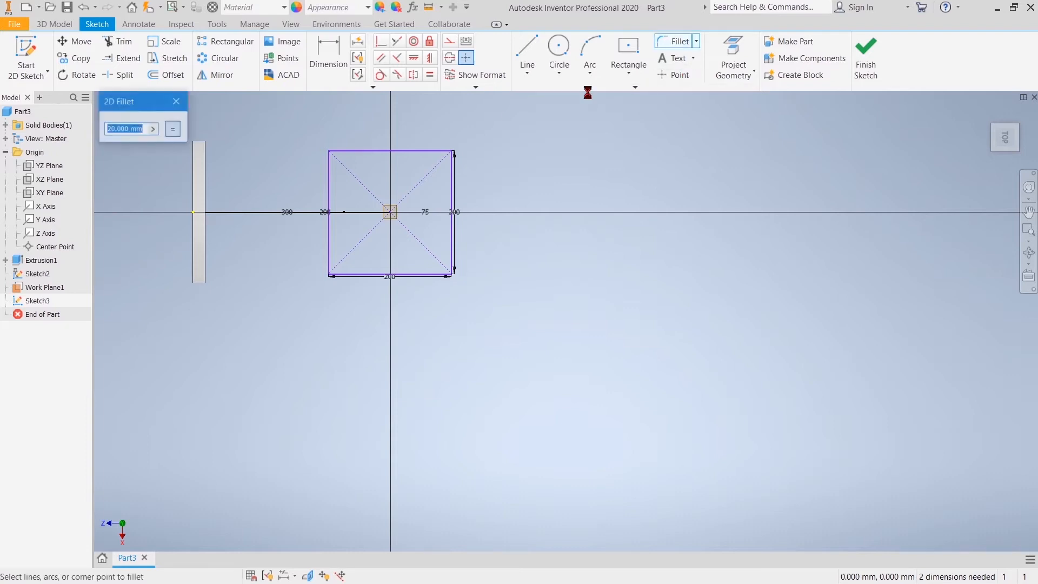
scroll(336, 175, up, 2)
click(326, 157)
click(341, 135)
click(553, 134)
click(558, 157)
click(341, 369)
click(326, 350)
click(528, 368)
right_click(614, 263)
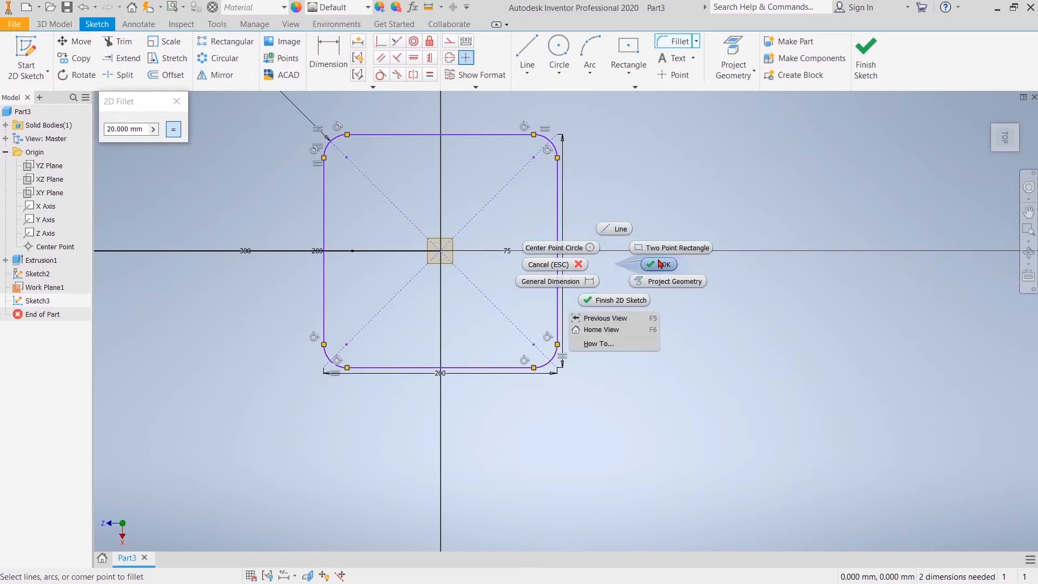
click(656, 262)
Step: Draw a 20 mm diameter circle at the centre of the square's upper-left corner fillet
click(559, 48)
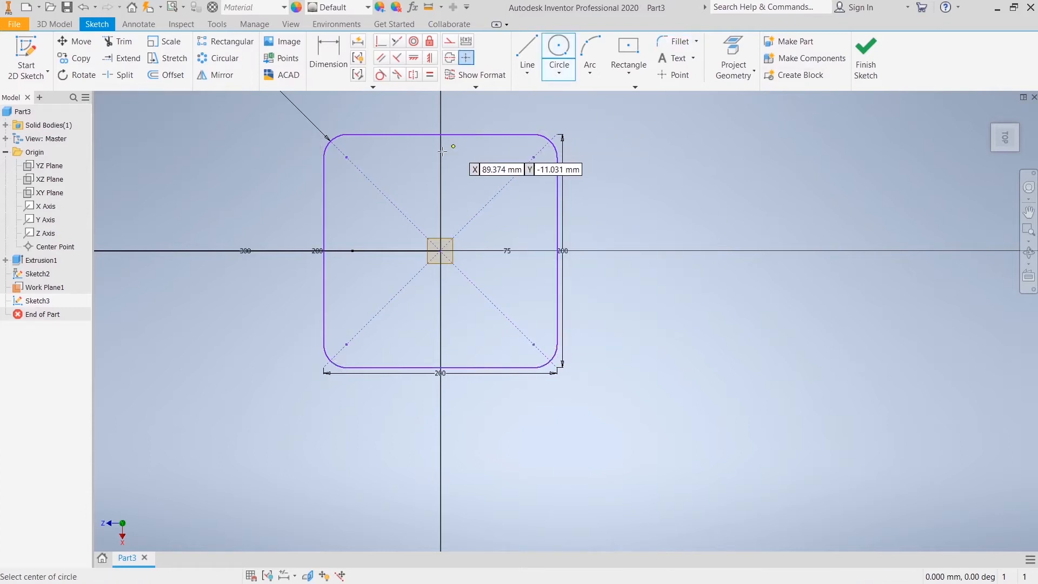
click(348, 157)
right_click(373, 164)
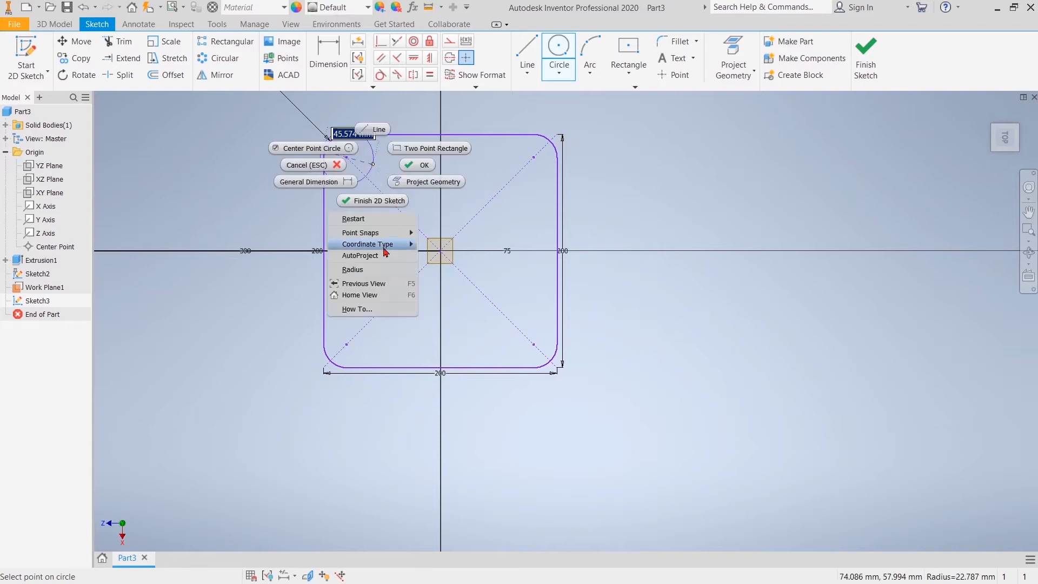
click(371, 158)
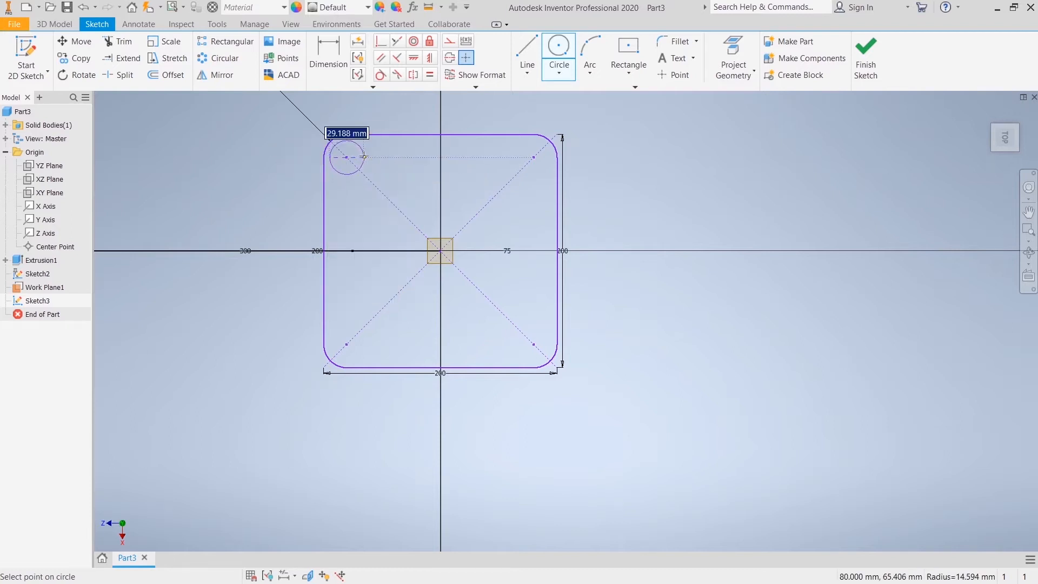
text(20)
key(Return)
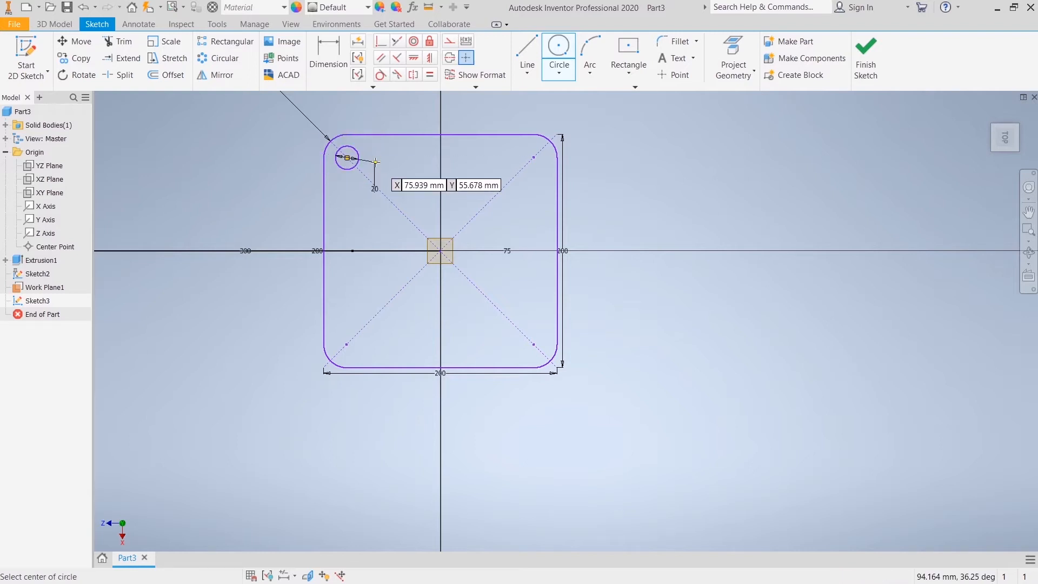
Step: Draw 20 mm diameter circles at the centres of the other three corner fillets and finish the sketch
click(535, 157)
text(20)
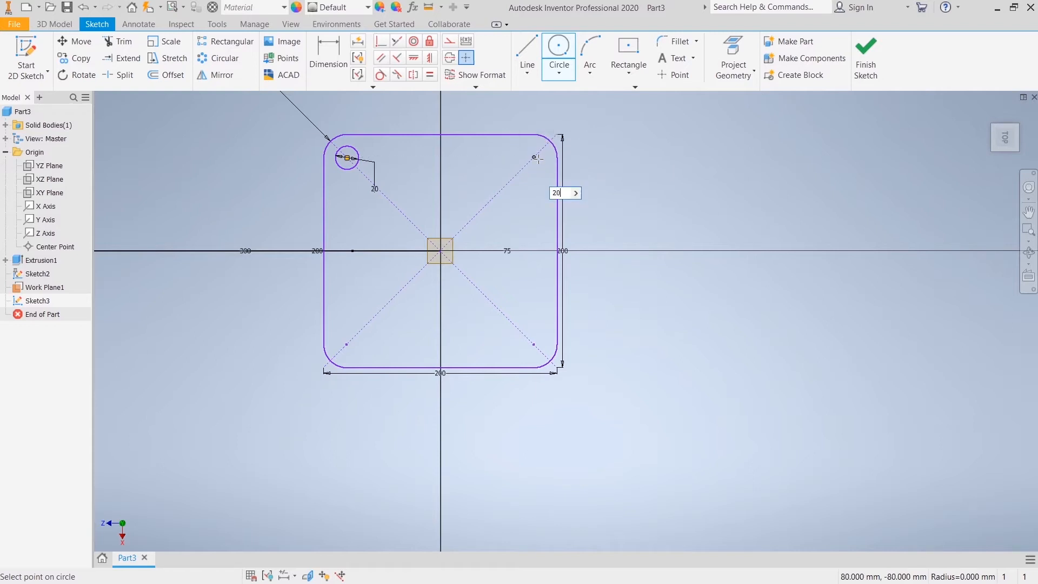
key(Return)
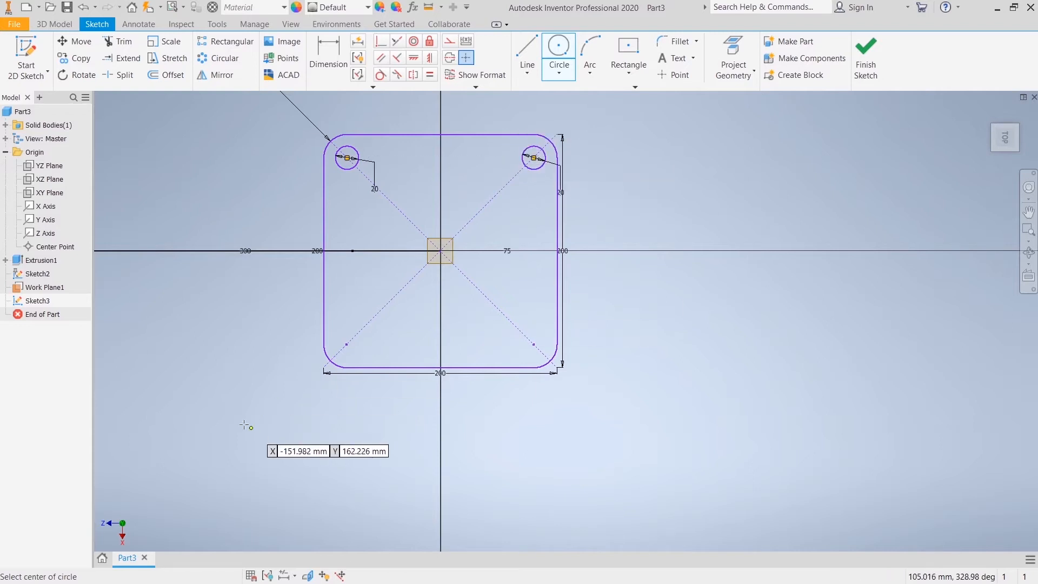
click(347, 345)
text(20)
key(Return)
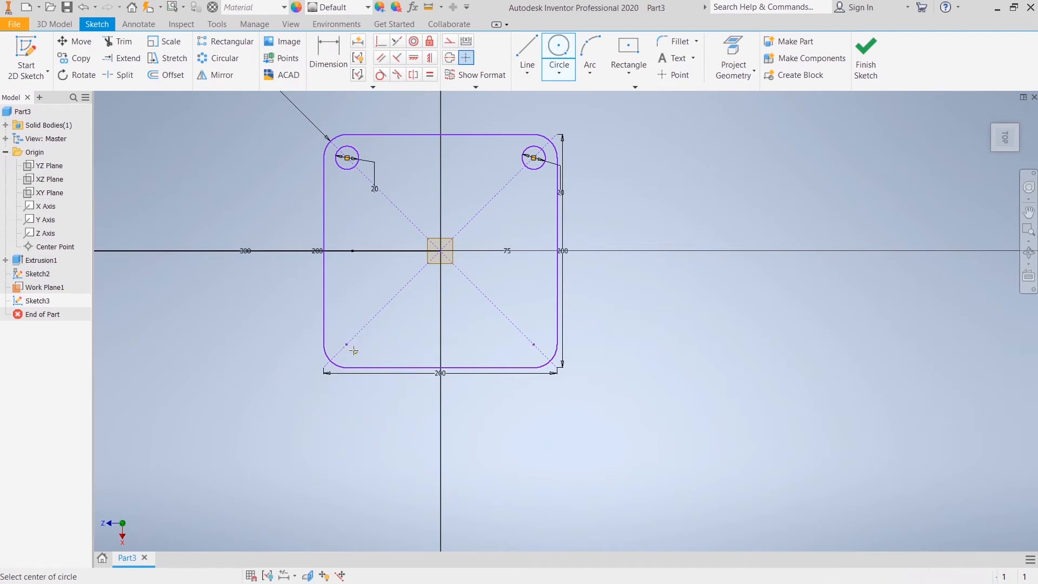
click(534, 345)
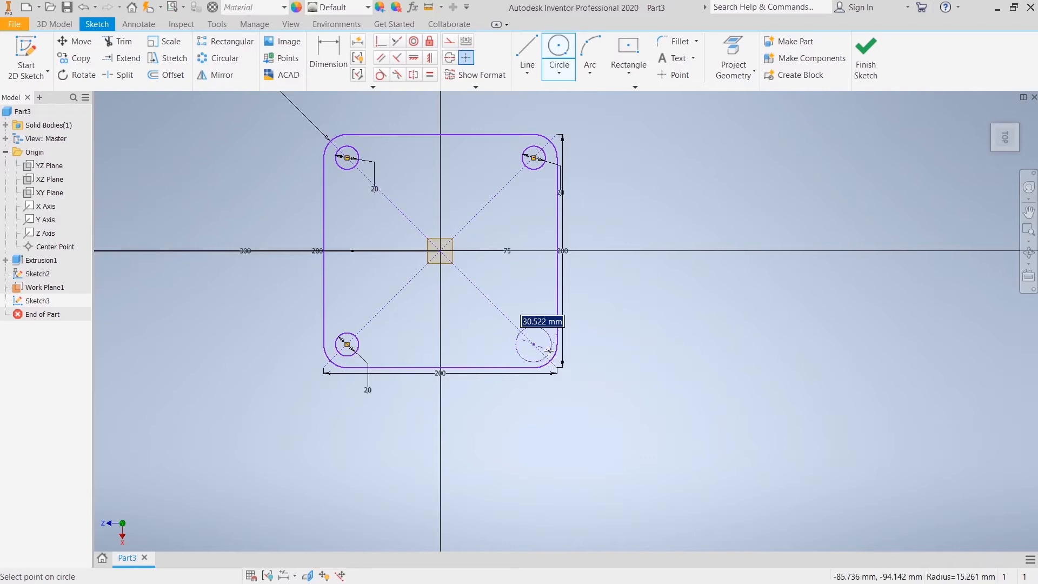
text(20)
key(Return)
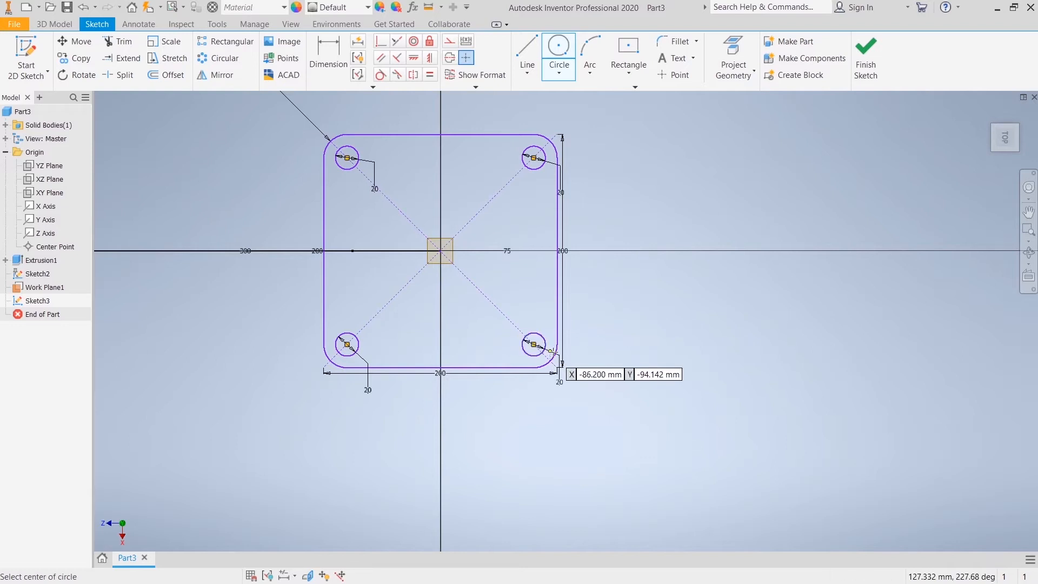
right_click(681, 181)
click(725, 190)
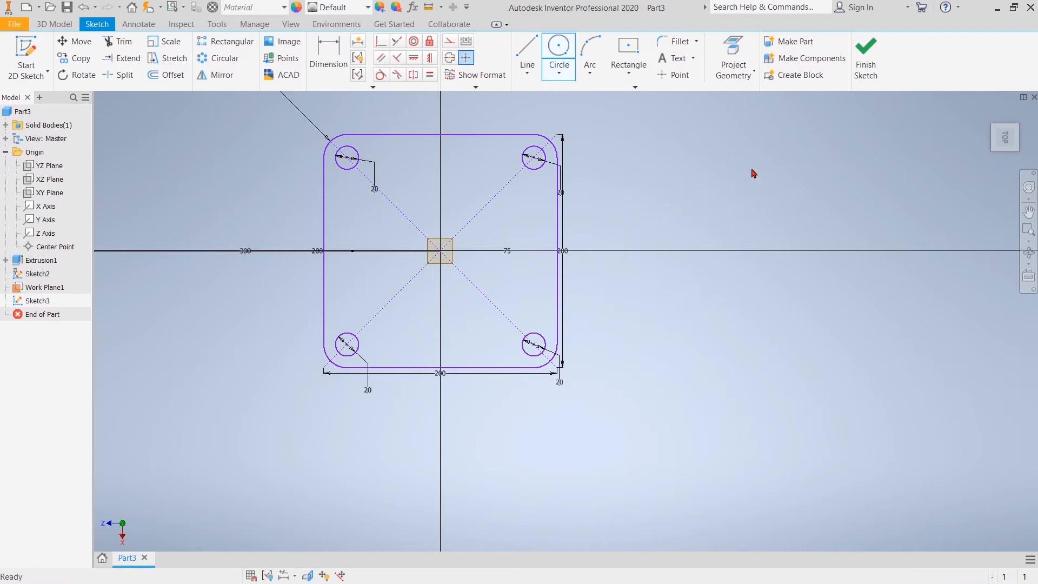
click(865, 75)
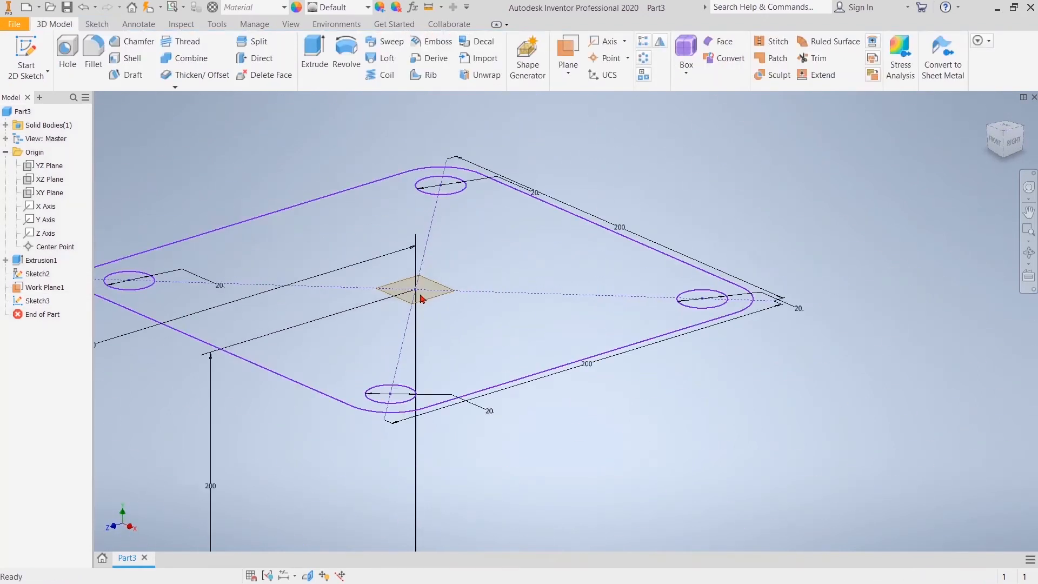
Step: Extrude the rounded square profile, excluding the four circles, 20 mm downward in the flipped direction and join it to the part
click(324, 71)
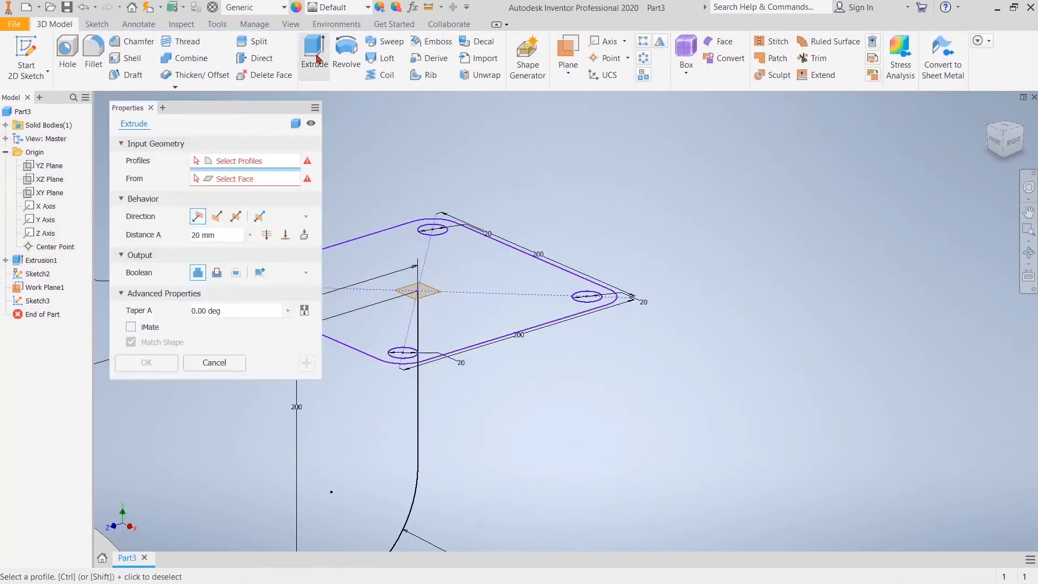
click(407, 259)
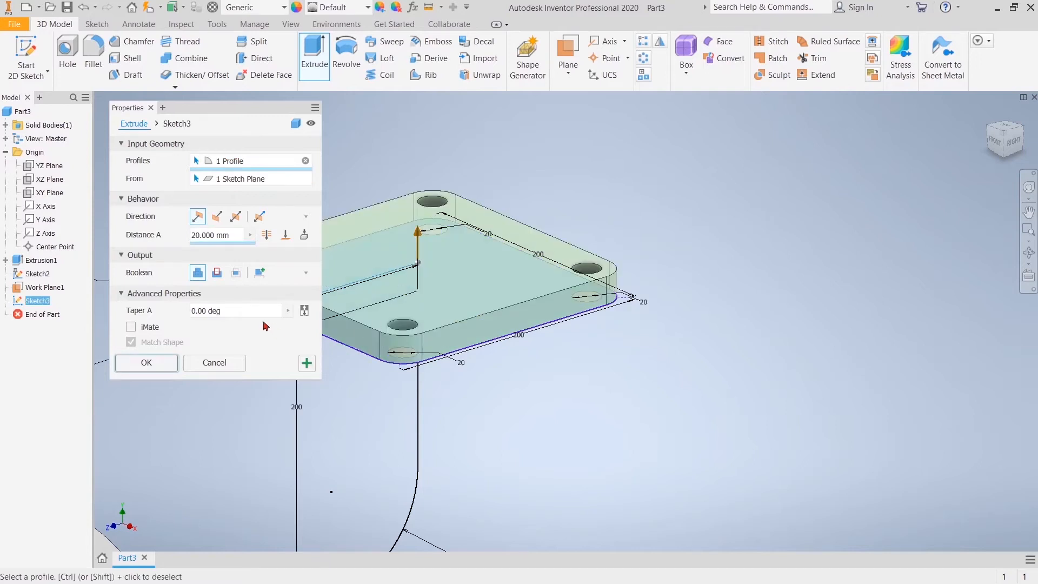
click(217, 219)
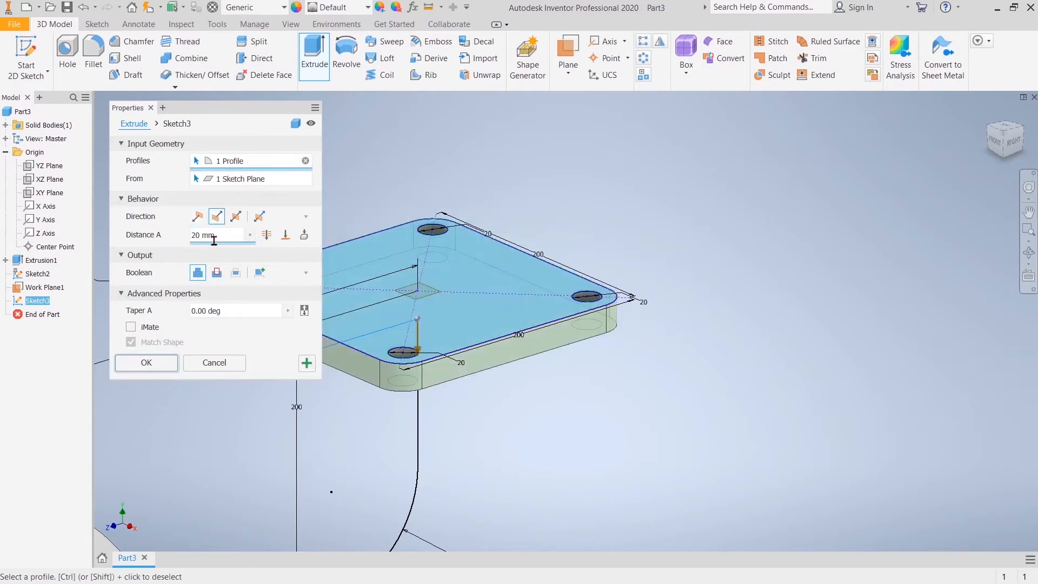
click(146, 363)
scroll(696, 300, down, 2)
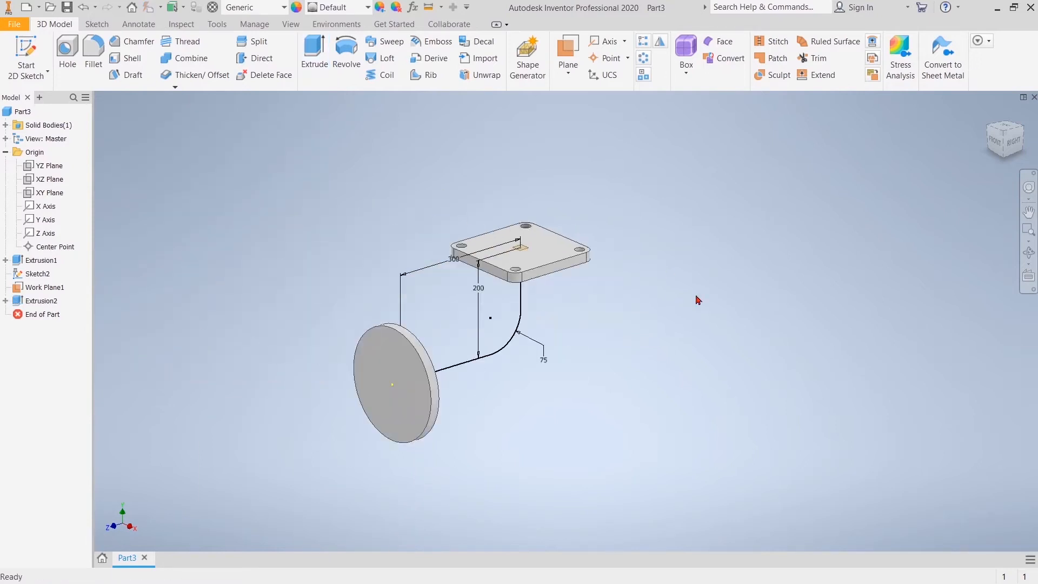
click(1015, 147)
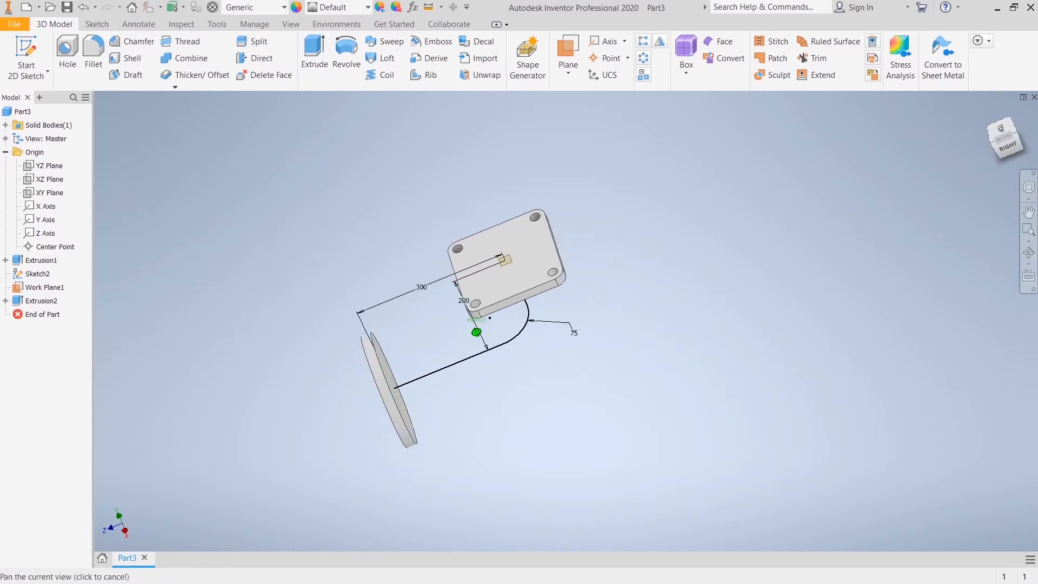
Step: On the inner face of the round flange, sketch a 100 mm diameter circle centred on the origin and finish the sketch
click(412, 402)
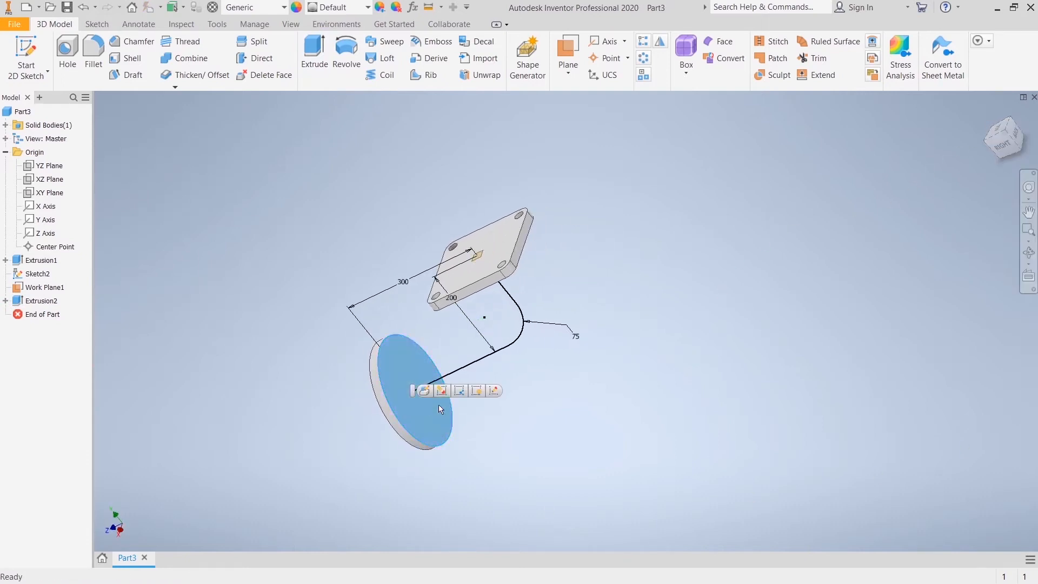
click(494, 390)
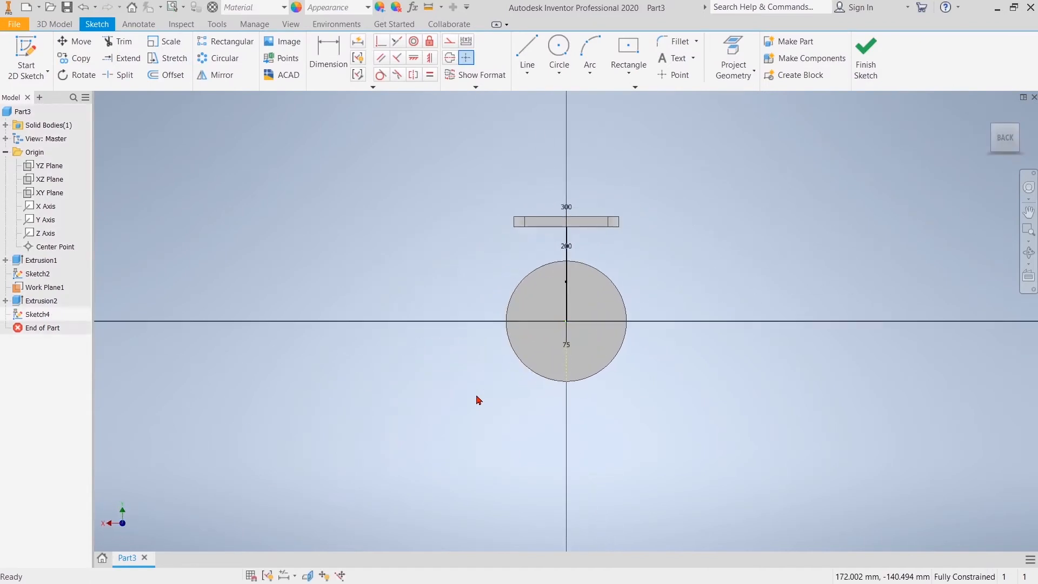
click(559, 48)
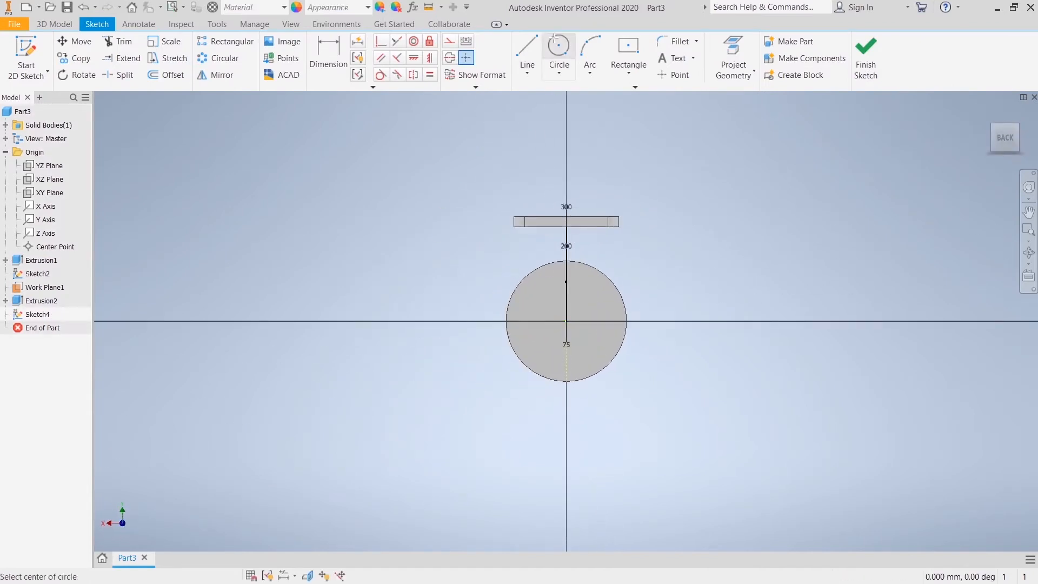
click(567, 322)
text(100)
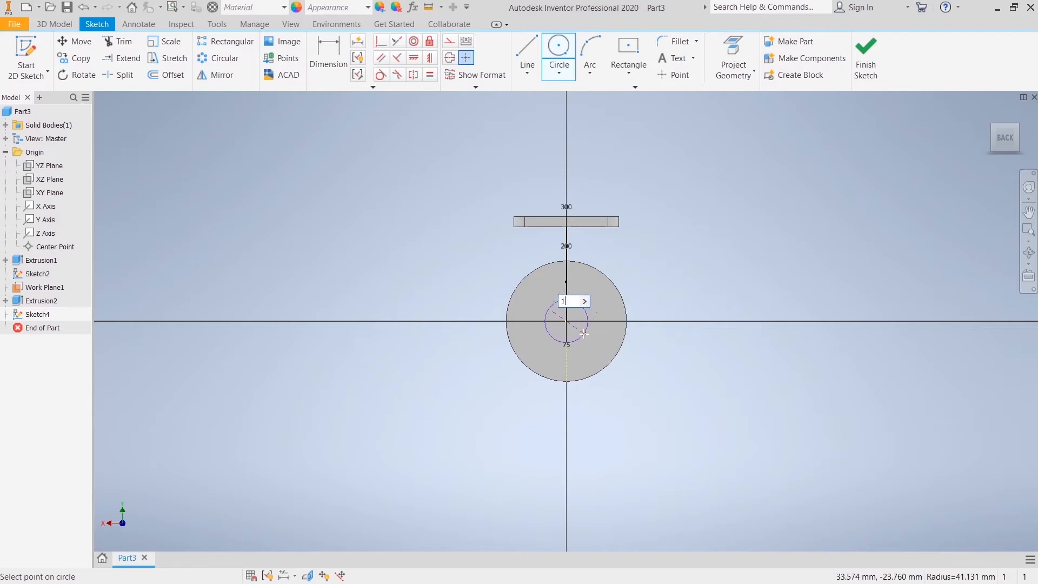
key(Return)
right_click(690, 218)
click(733, 220)
click(859, 78)
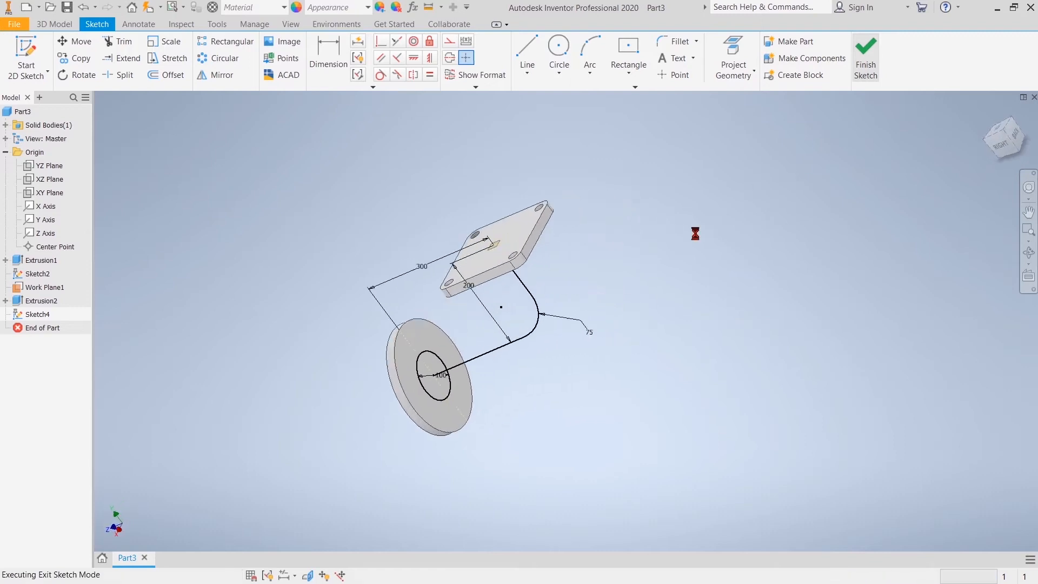
Step: Sweep the 100 mm circle along the bent path and join it to the part
click(389, 43)
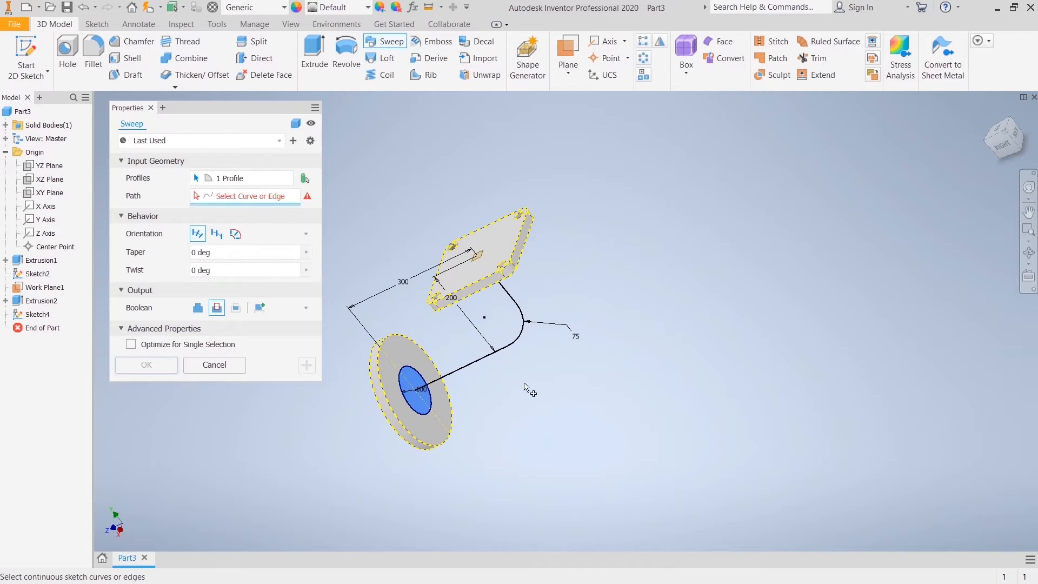
click(494, 357)
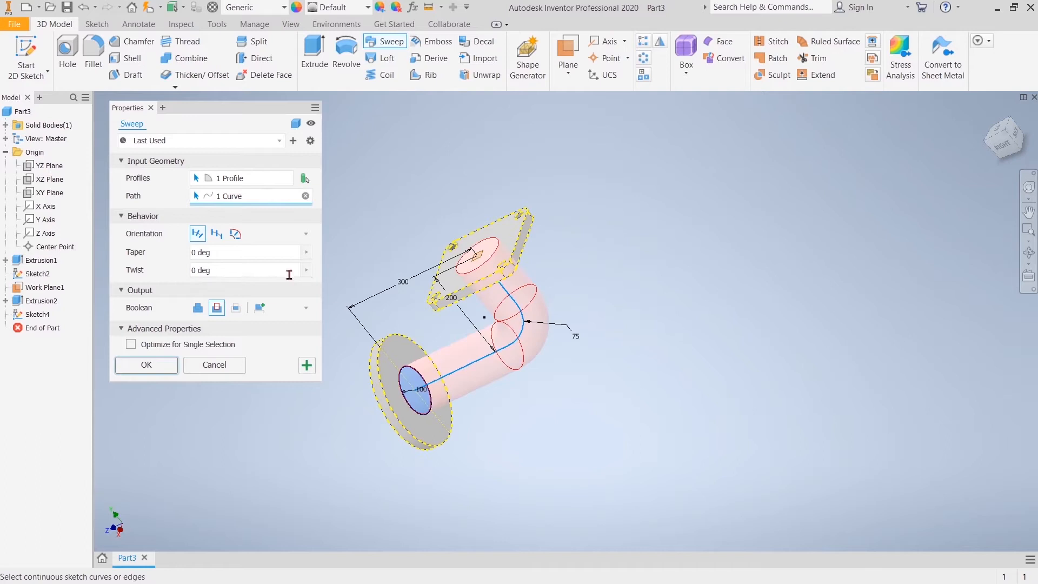
click(198, 309)
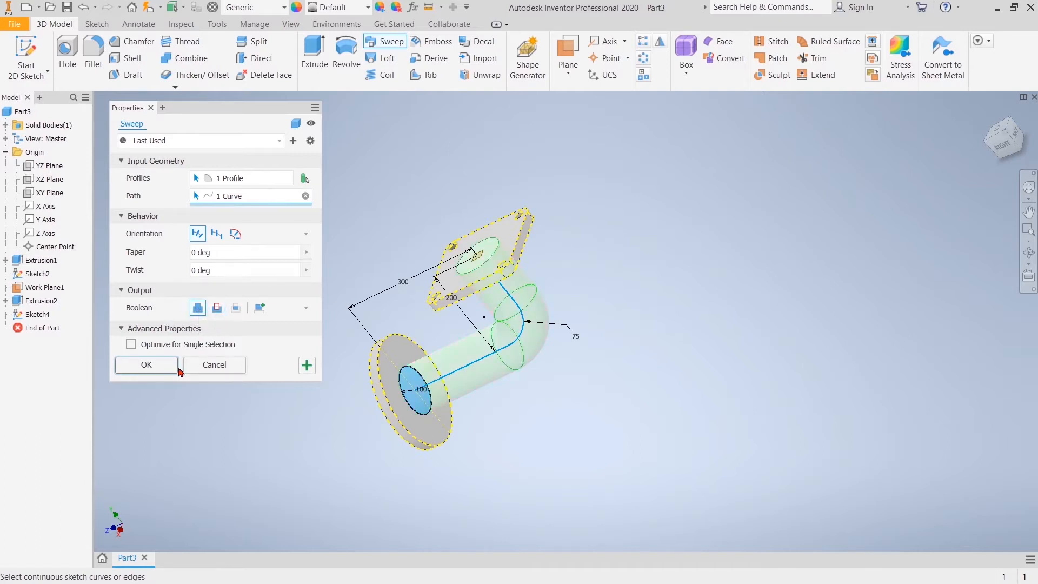
click(147, 366)
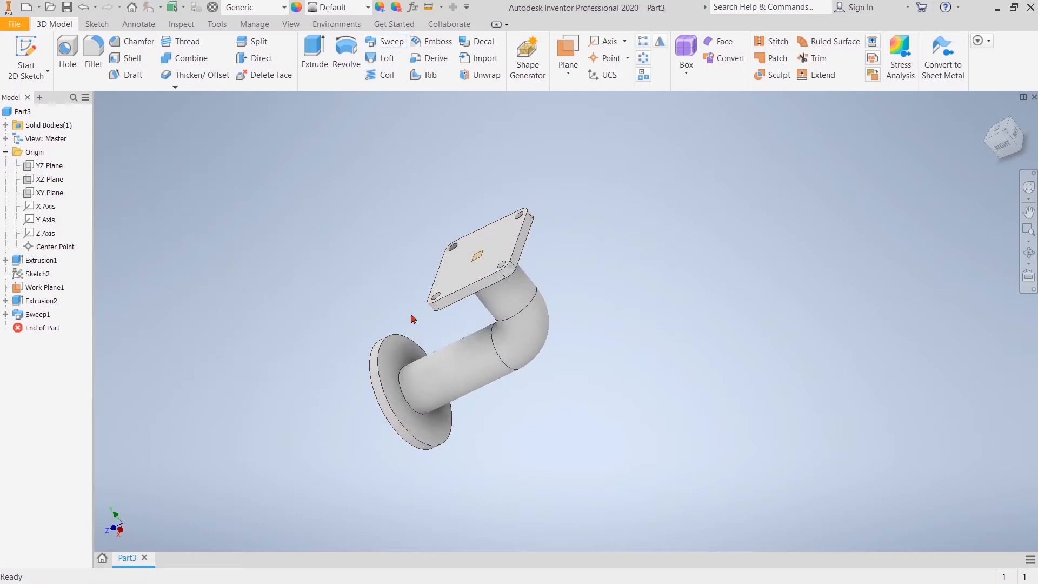
Step: Sketch an 80 mm diameter circle centred on the origin on the round flange's inner face and finish the sketch
click(401, 353)
click(486, 346)
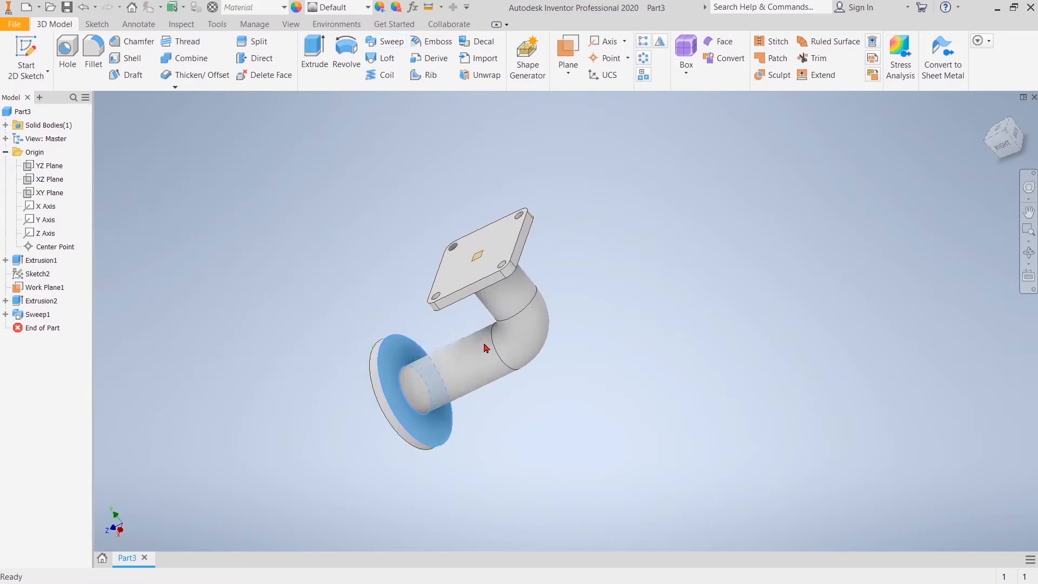
click(559, 46)
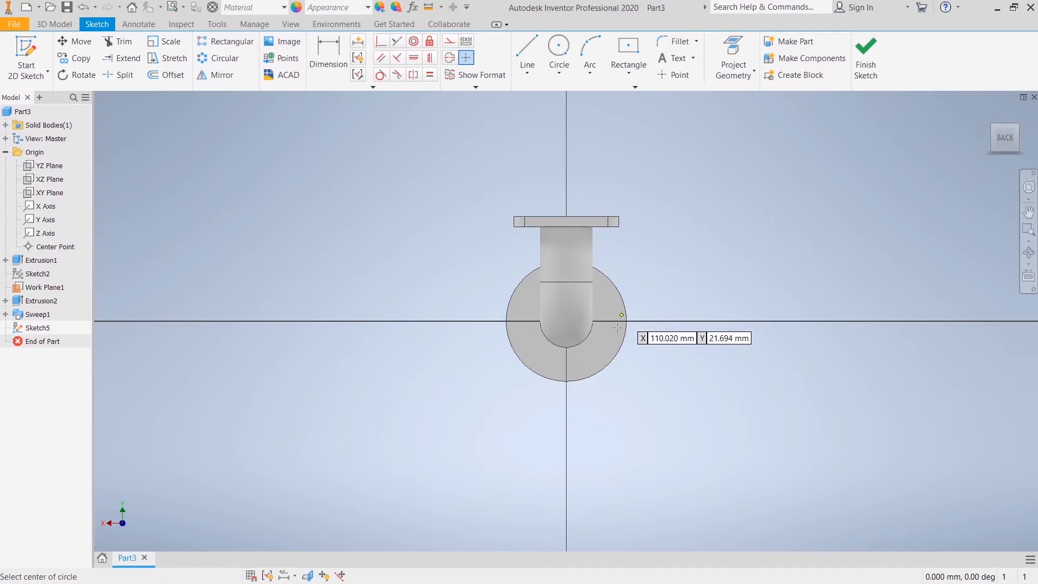
click(567, 321)
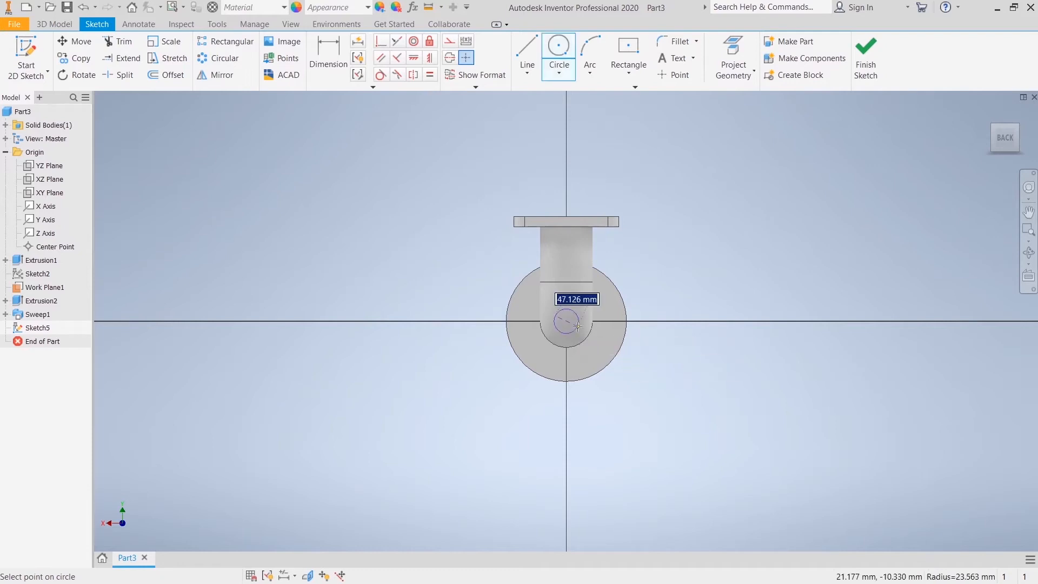
text(8)
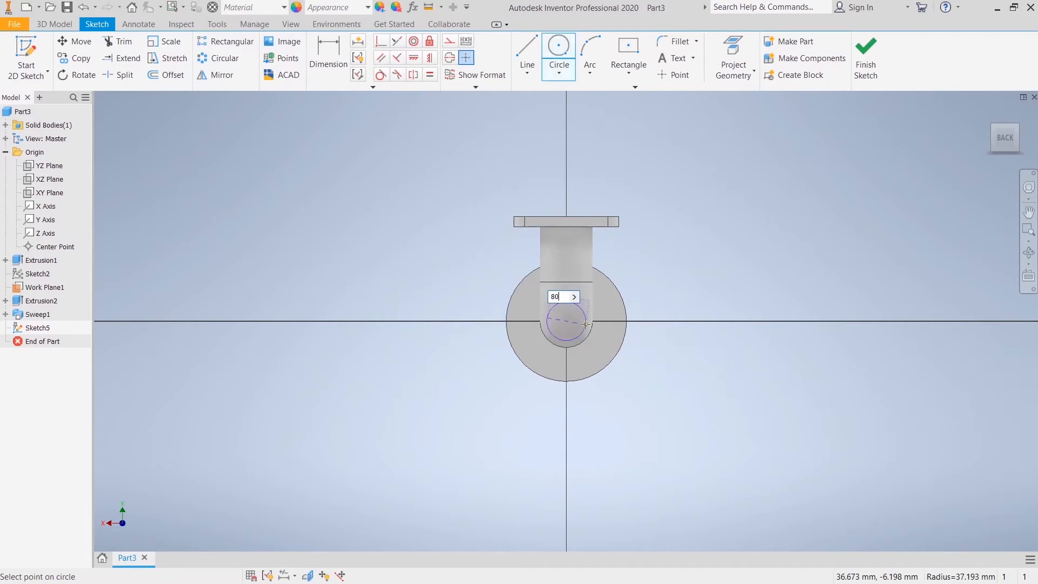
text(0)
key(Return)
right_click(624, 203)
click(673, 203)
click(875, 67)
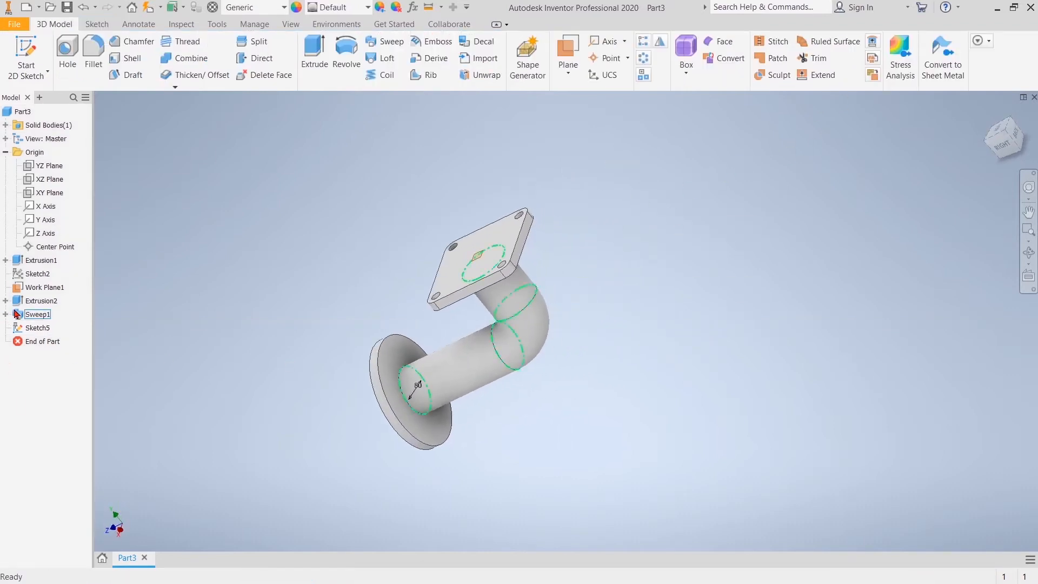
Step: Expand the pipe sweep feature and make its bent path sketch visible
right_click(37, 331)
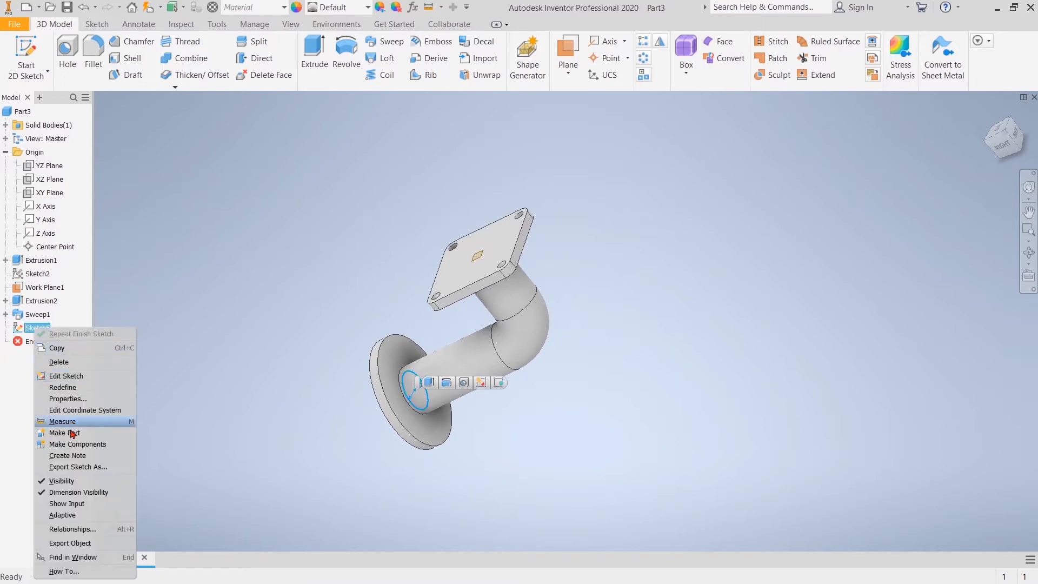
key(Escape)
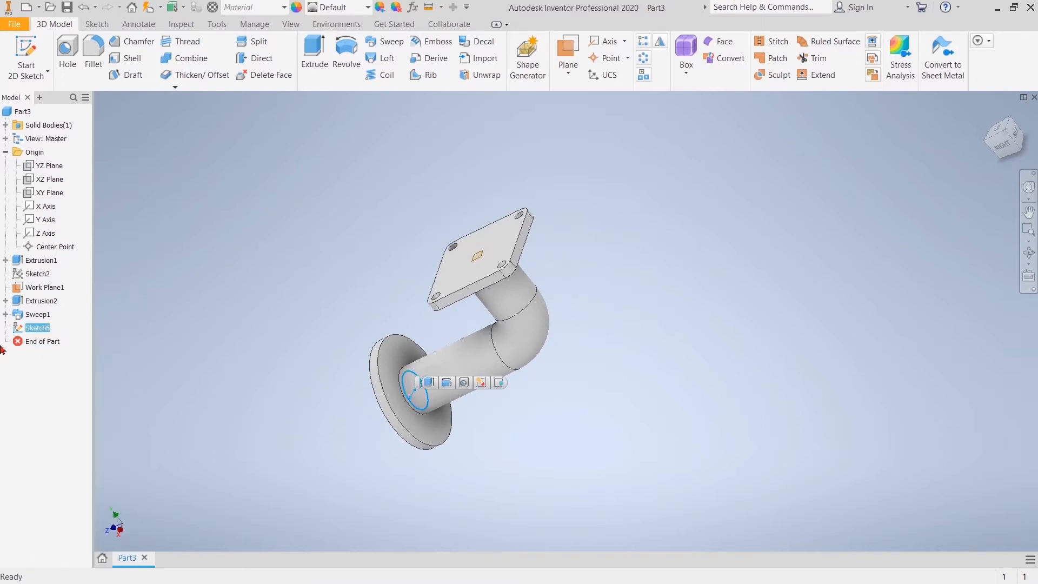
click(5, 314)
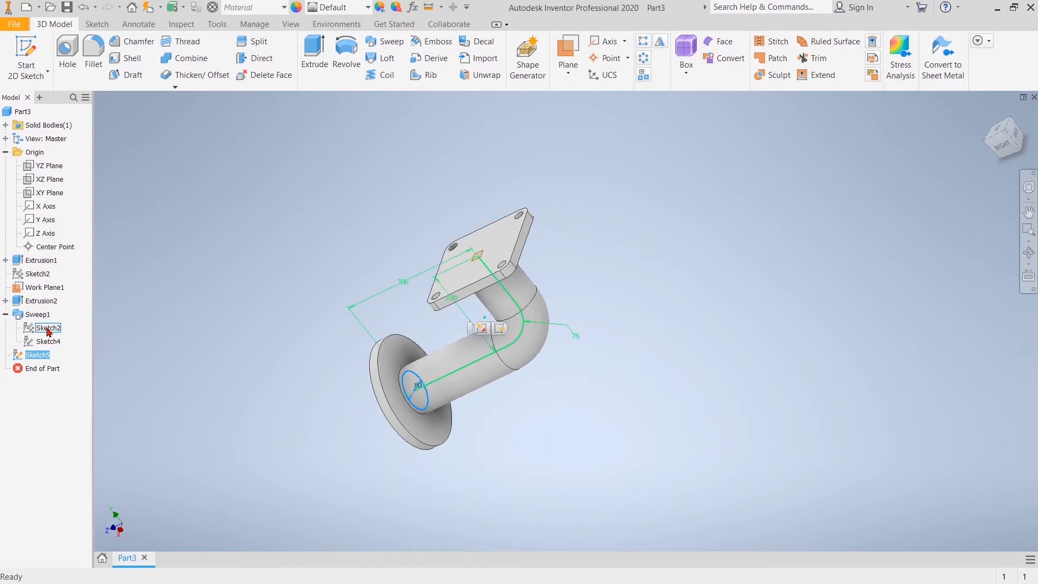
right_click(49, 332)
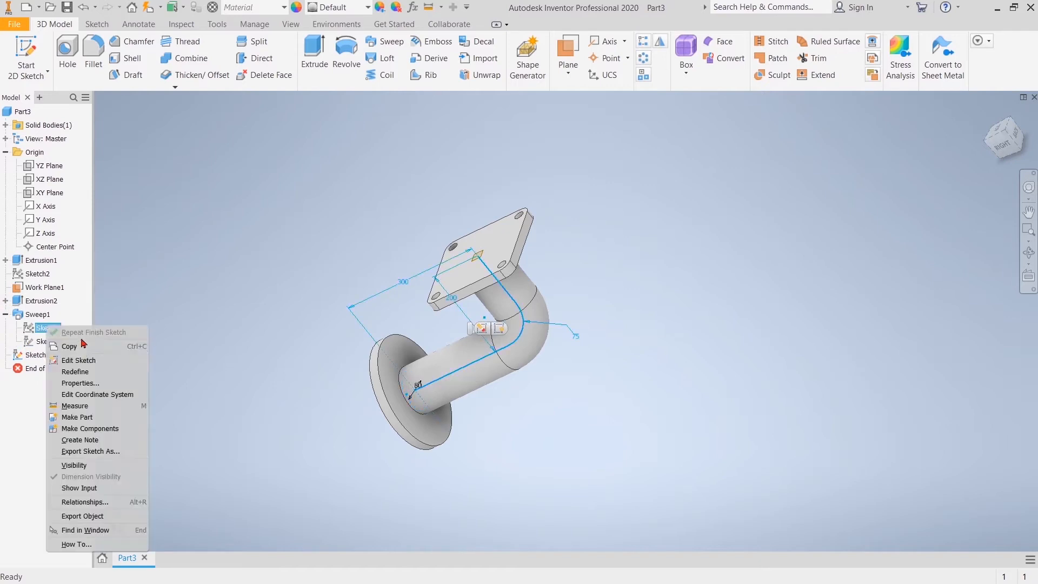
click(87, 464)
right_click(44, 333)
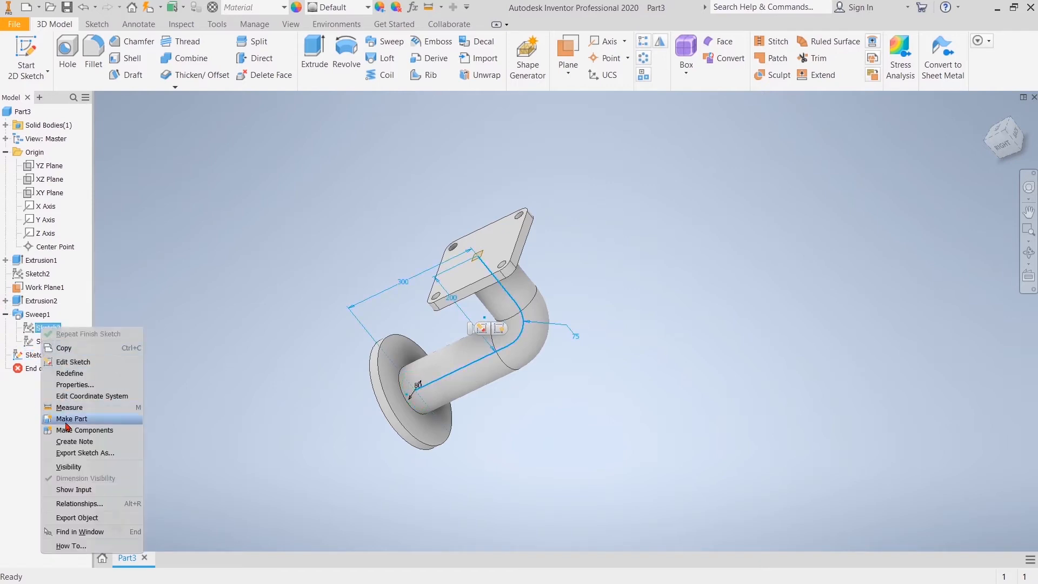
click(149, 309)
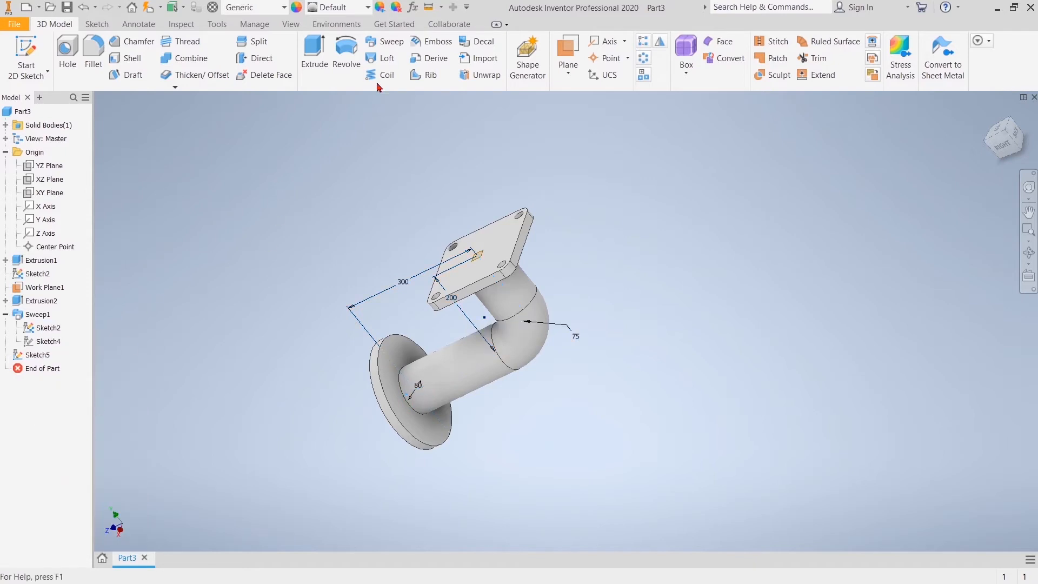
Step: Sweep the 80 mm circle along the bent path as a cut to hollow out the pipe
click(373, 42)
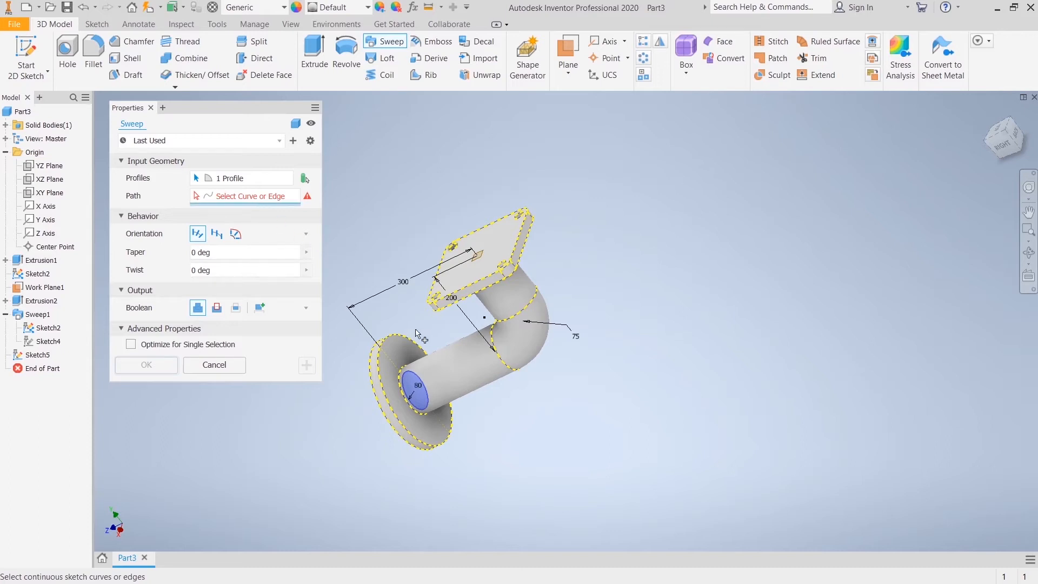
click(469, 373)
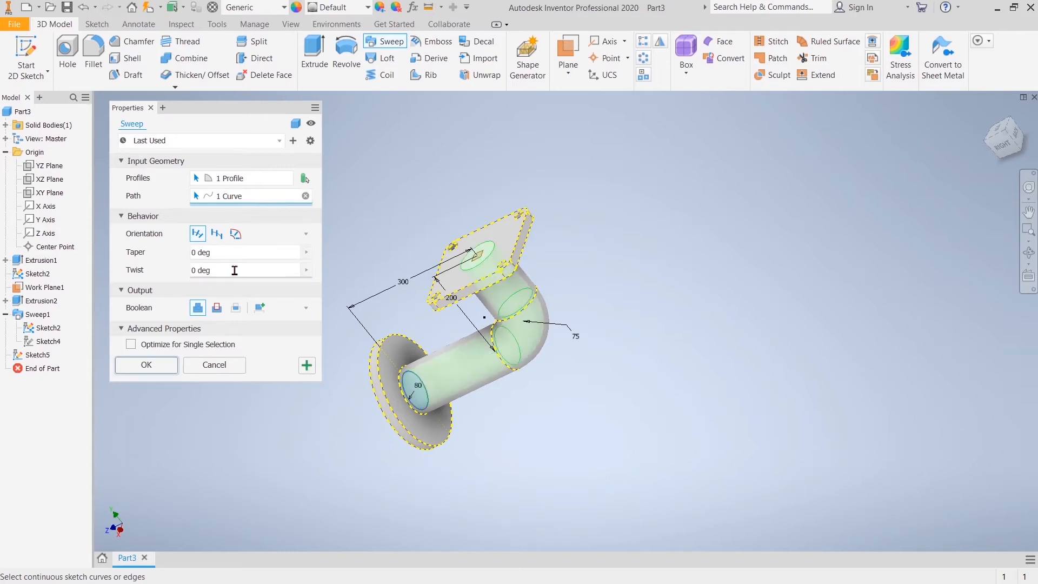
click(217, 309)
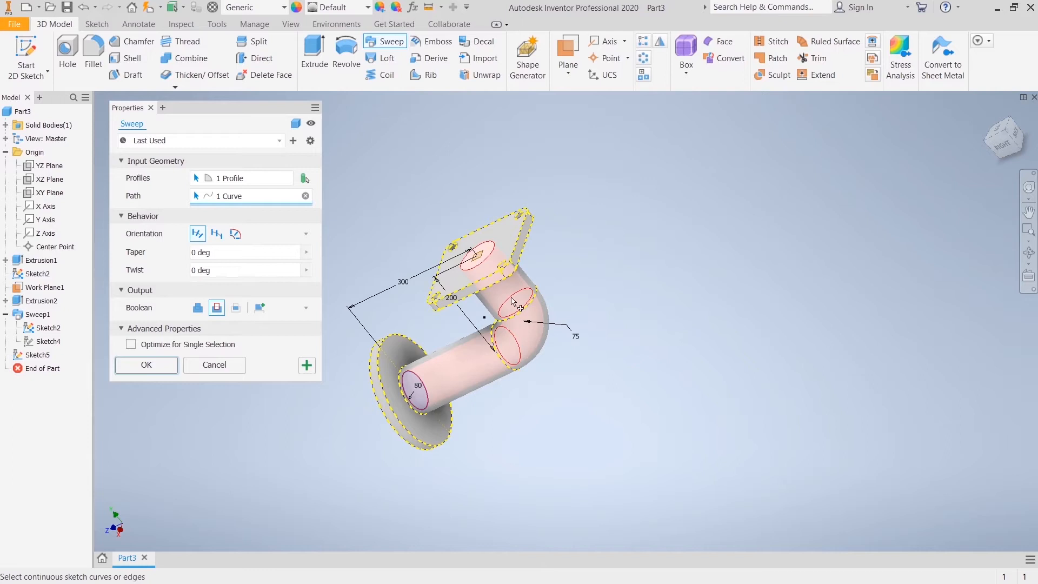
click(147, 366)
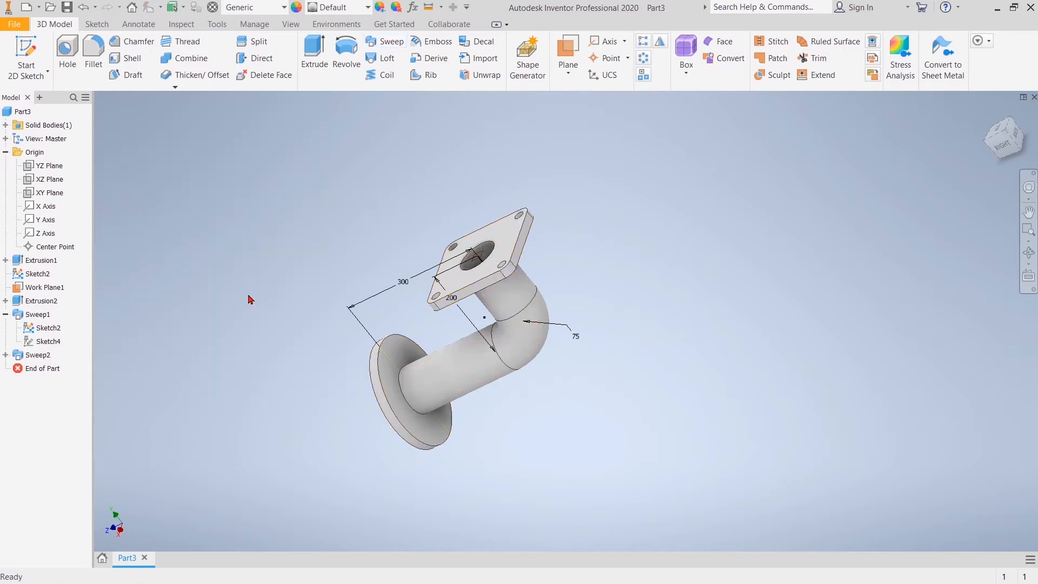
Step: Start a sketch on the round flange's outer face, project the pipe bore's circular edge onto it and finish the sketch
click(998, 145)
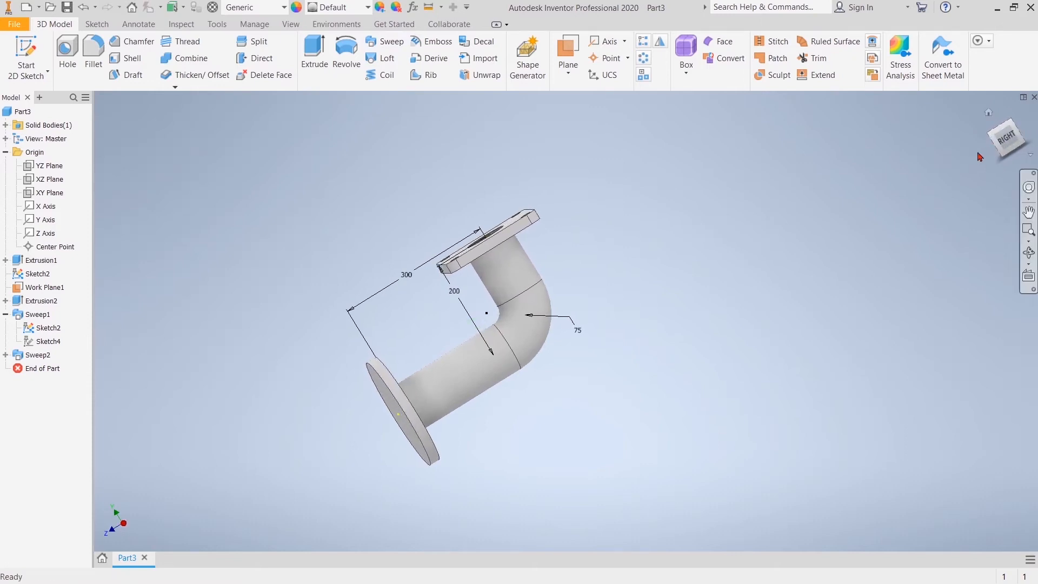
mouse_move(1009, 140)
mouse_down()
mouse_move(1007, 155)
mouse_move(1006, 136)
mouse_up()
click(989, 113)
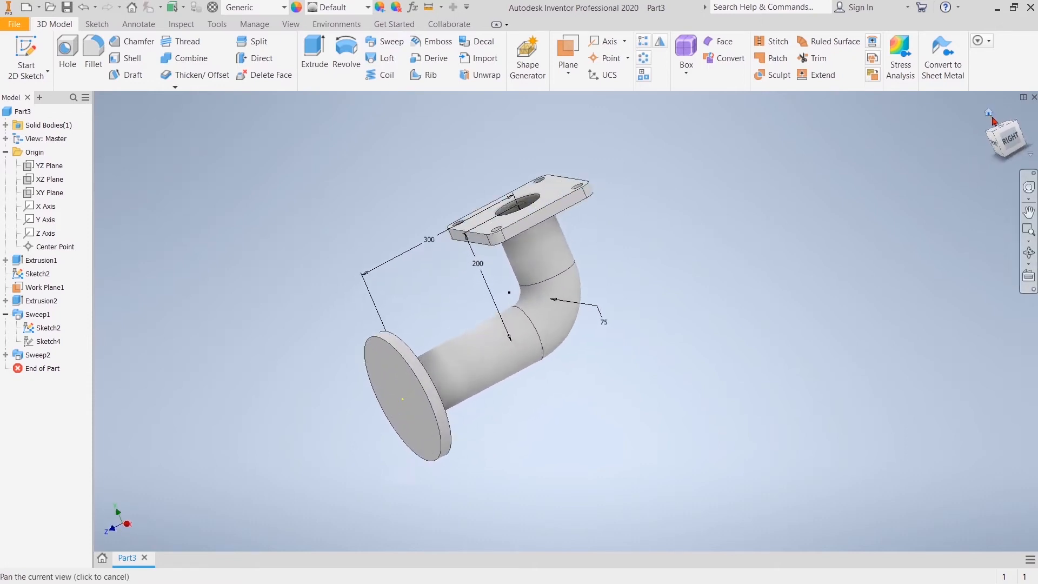
click(492, 419)
click(572, 417)
click(558, 54)
right_click(714, 190)
click(757, 188)
click(737, 50)
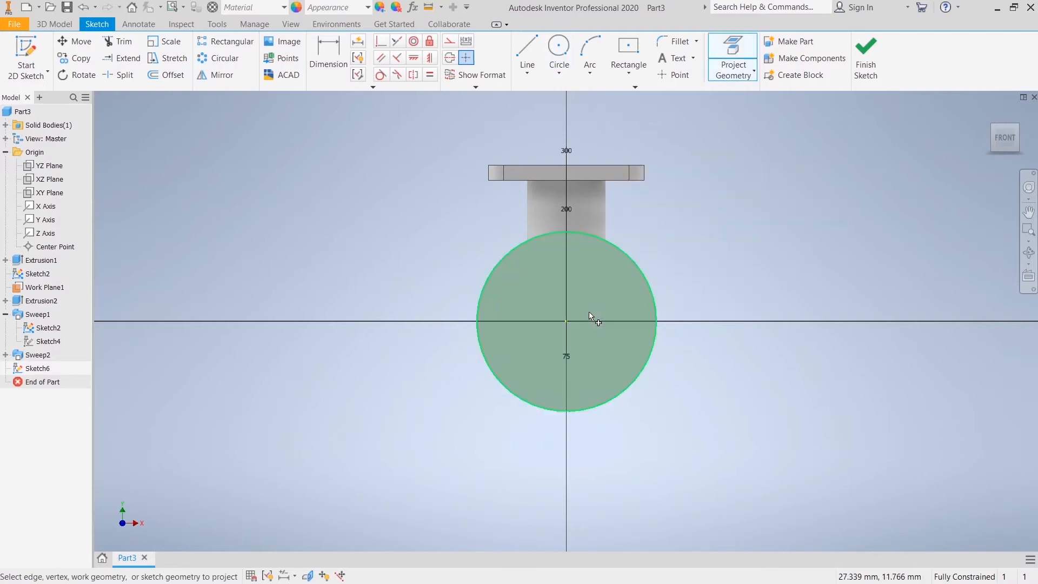
click(595, 313)
right_click(752, 195)
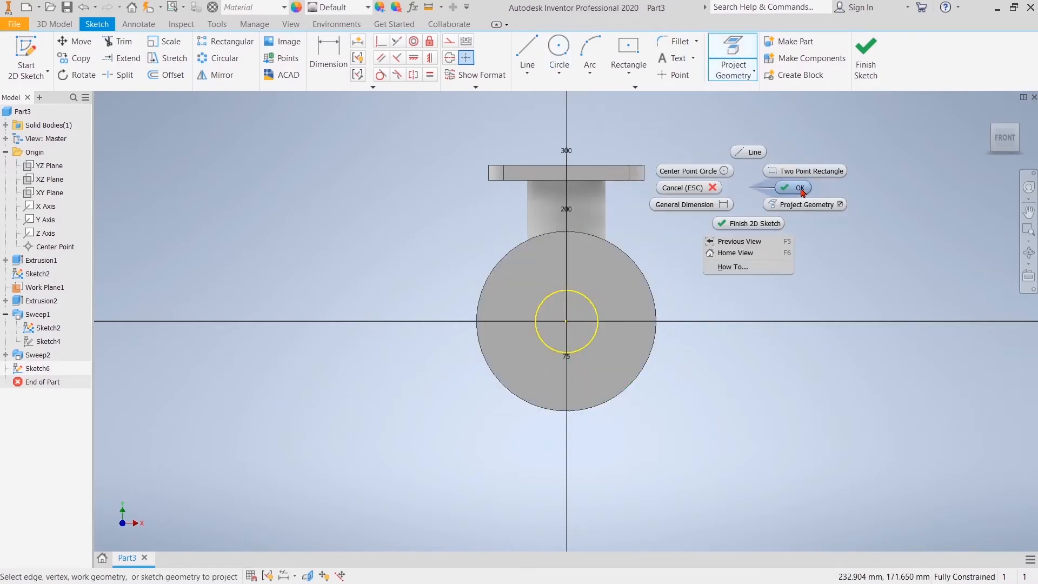
click(759, 222)
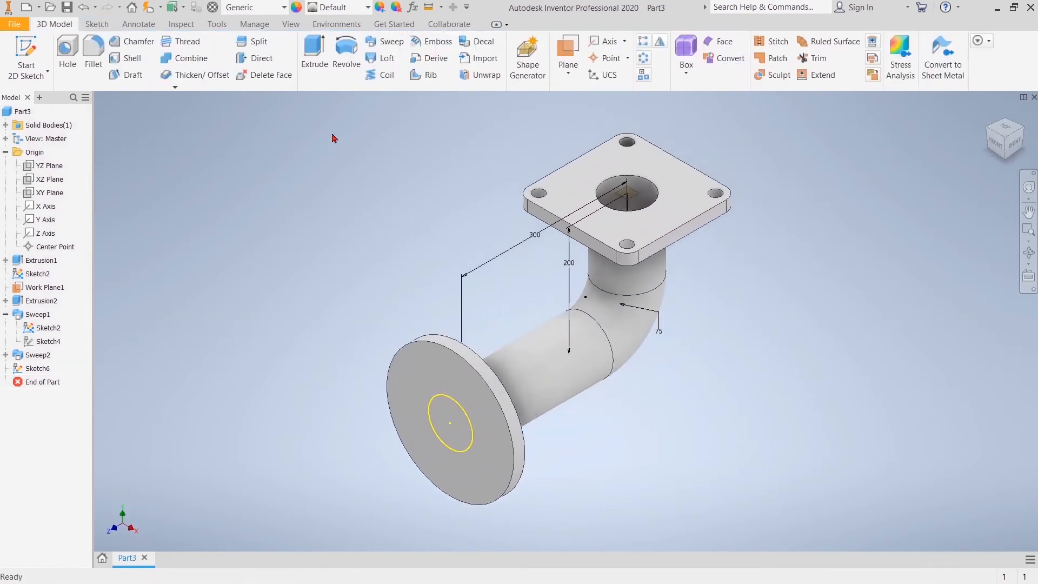
Step: Extrude the projected bore circle 20 mm in the flipped direction as a cut through the round flange
click(316, 56)
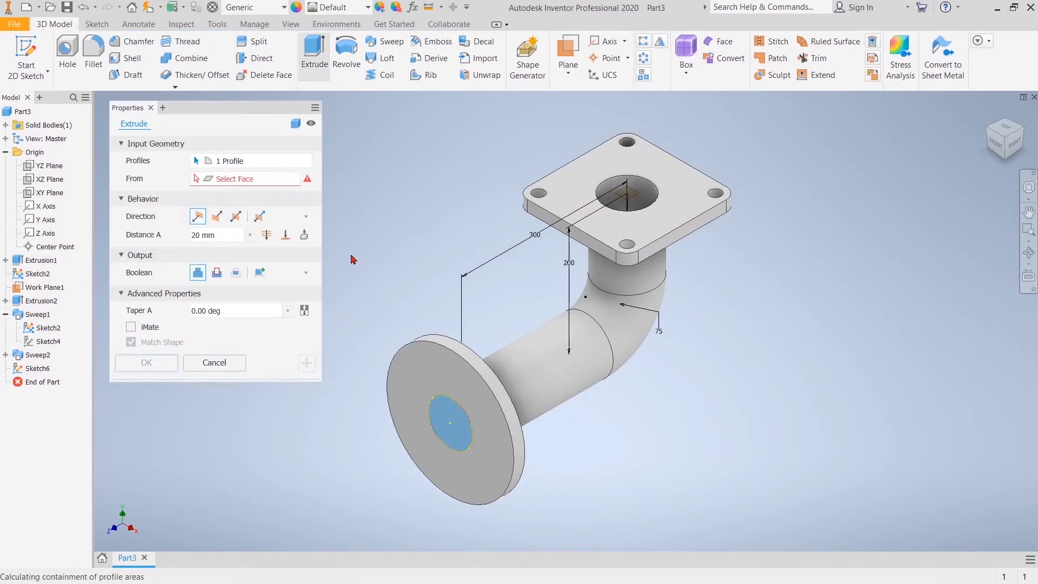
click(217, 216)
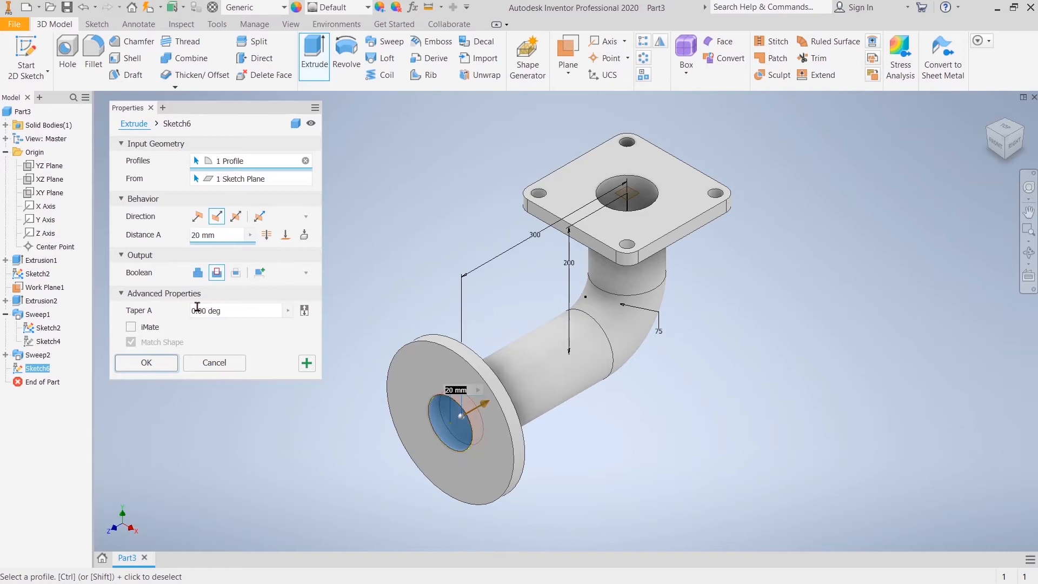
click(157, 369)
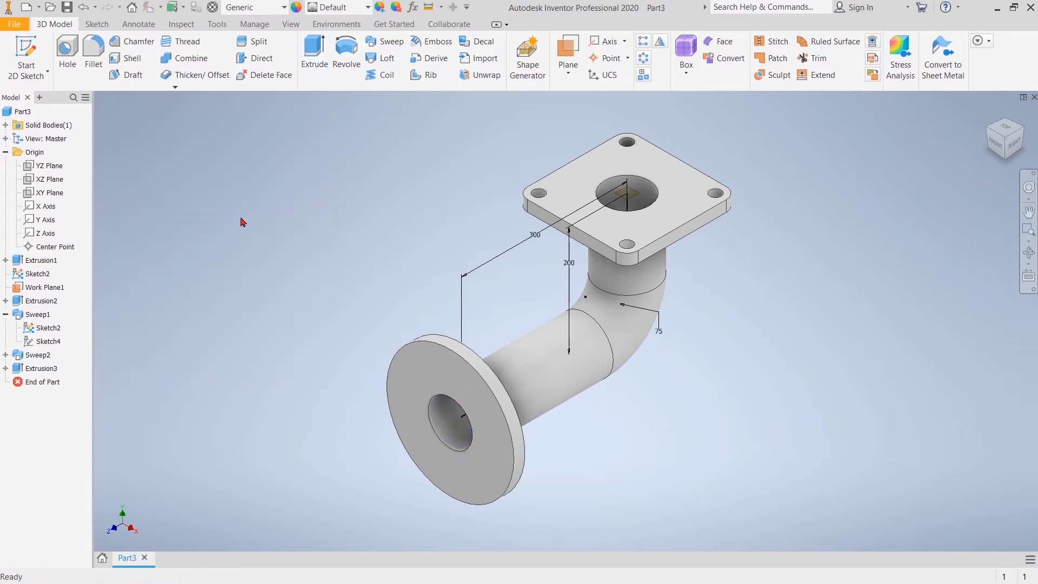
Step: Create a work plane offset from the round flange's outer face, placed in the negative direction behind the pipe bend
click(568, 72)
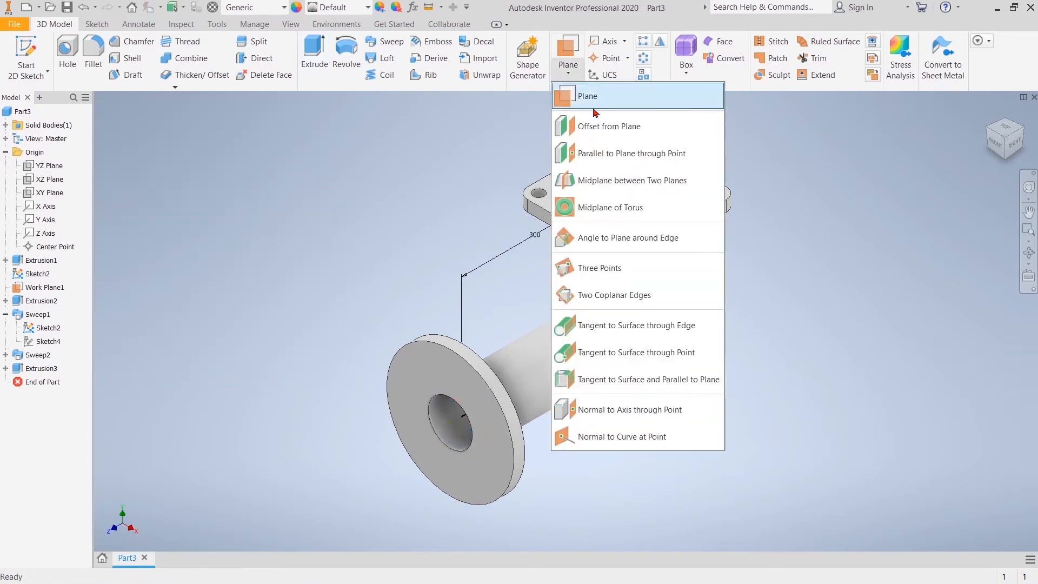
click(600, 121)
click(415, 353)
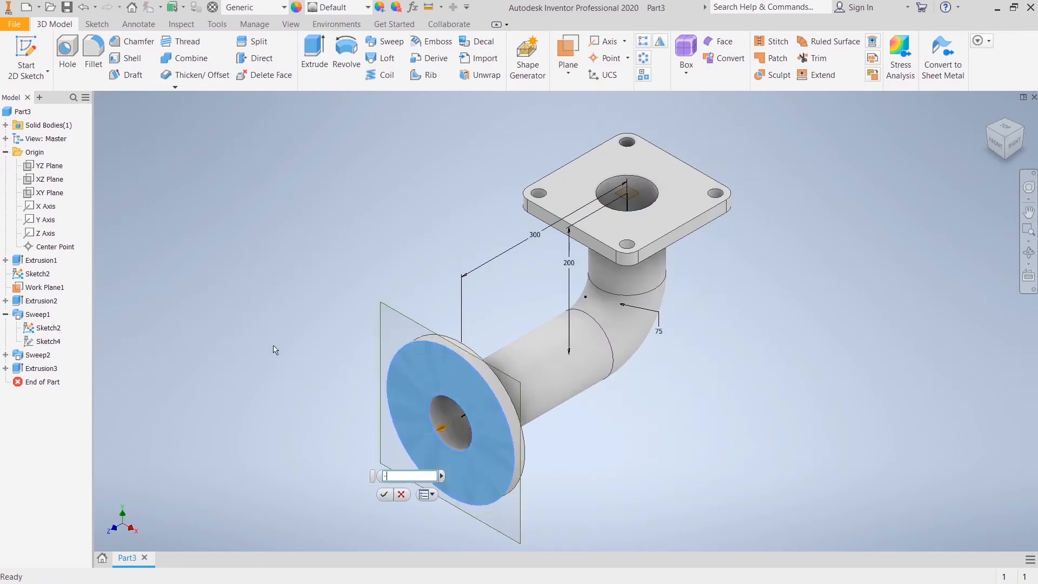
key(Return)
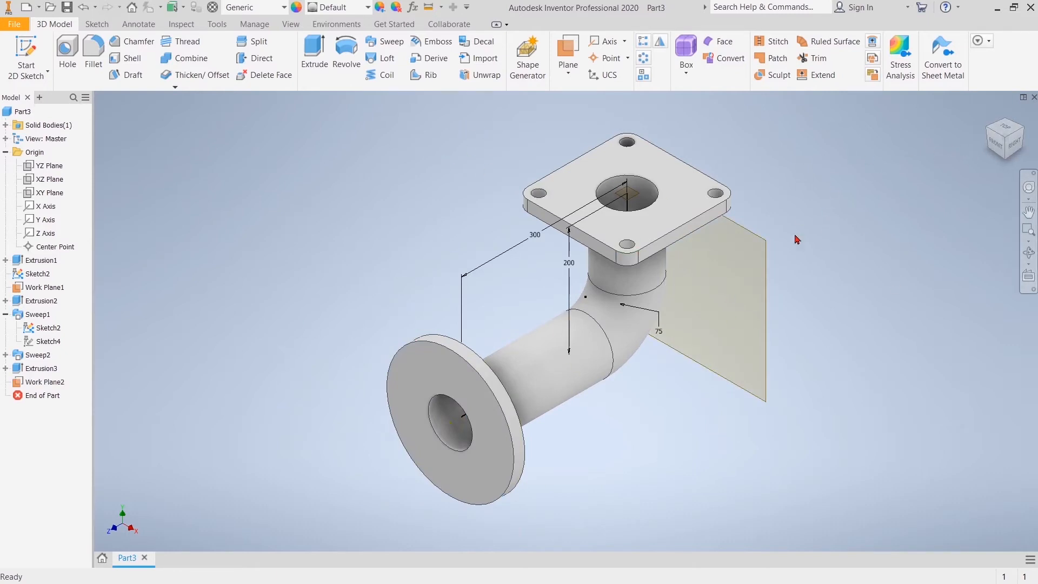
Step: Start a sketch on the offset work plane behind the bend and draw an 80 mm circle on the vertical axis below the square flange
click(767, 275)
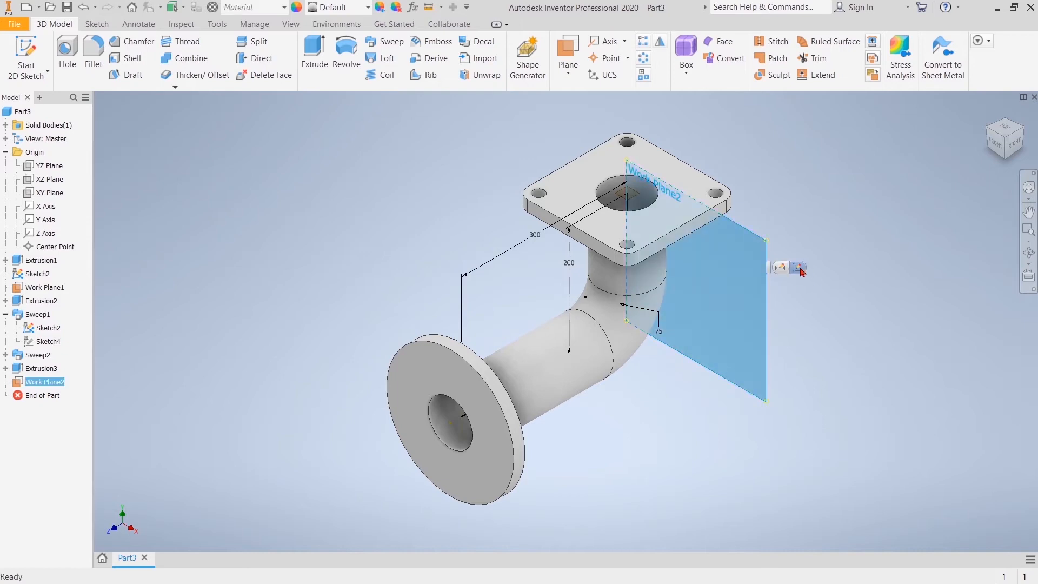
click(800, 270)
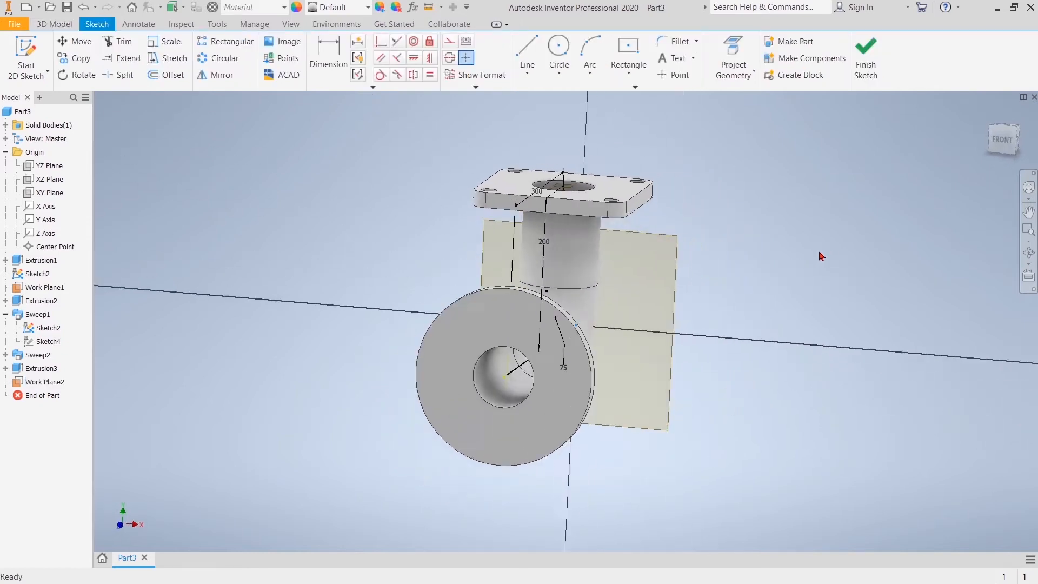
click(1029, 139)
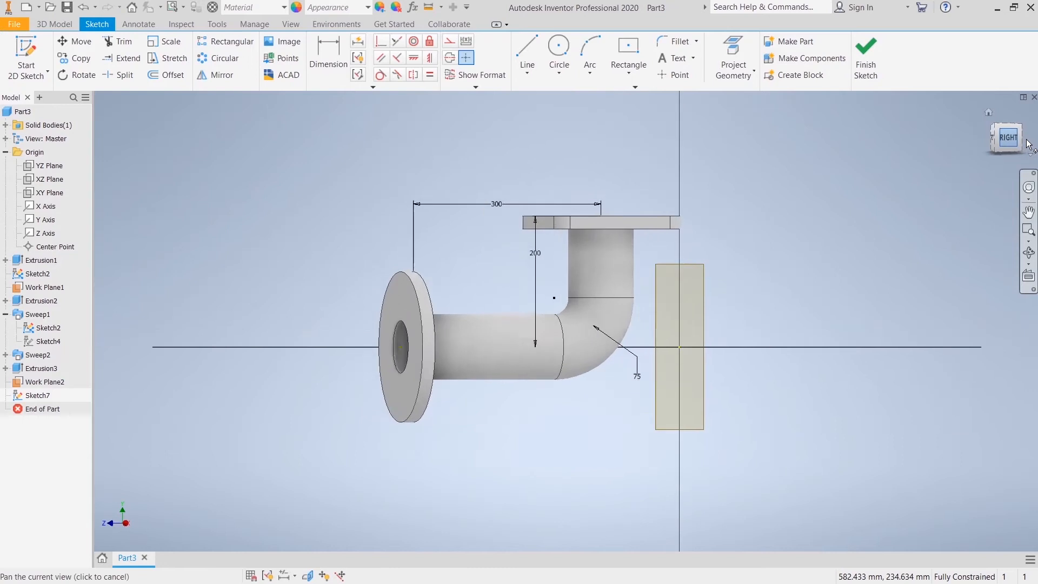
click(1029, 140)
click(559, 54)
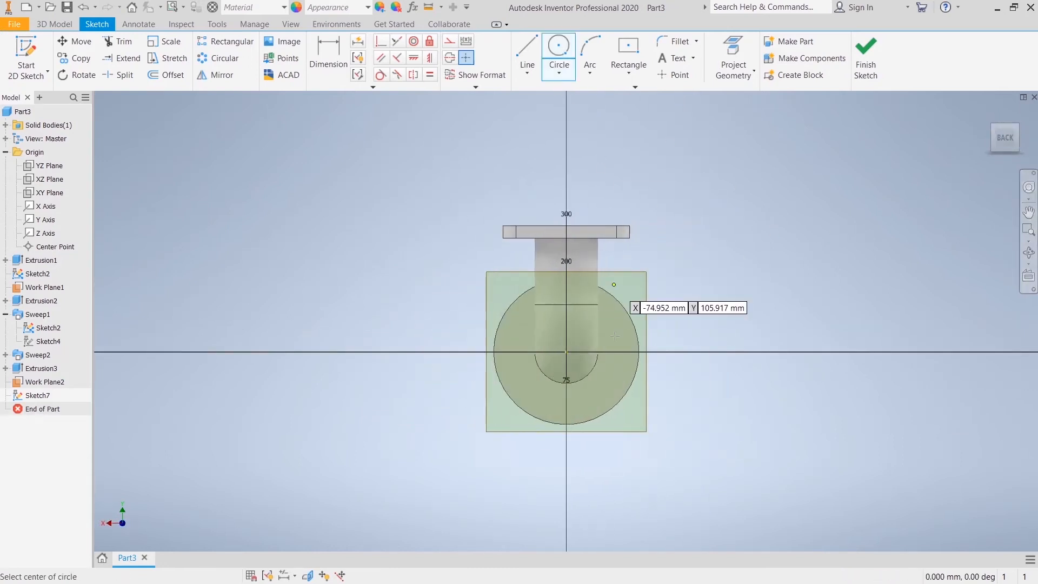
click(566, 286)
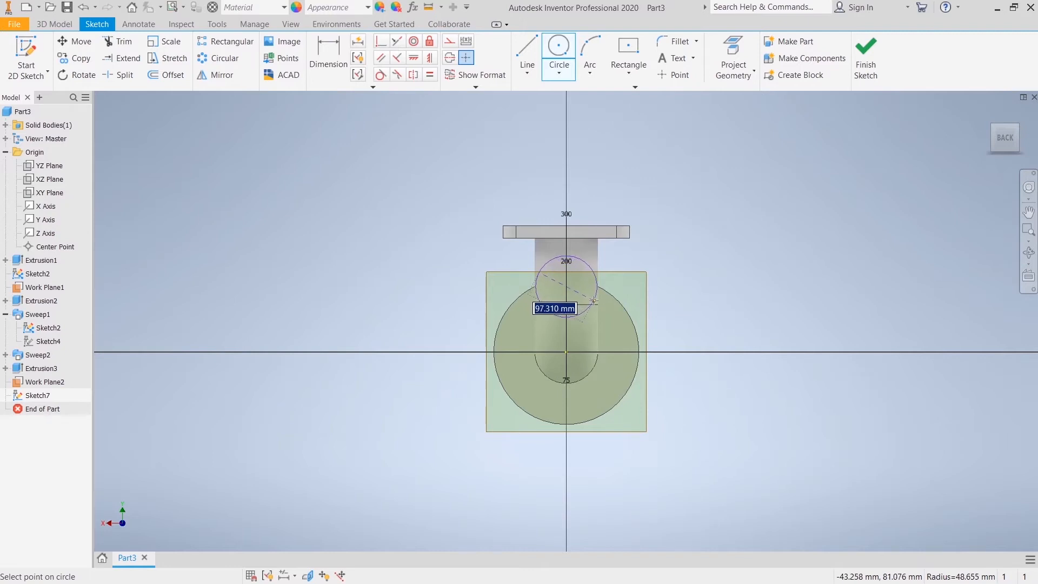
text(80)
key(Return)
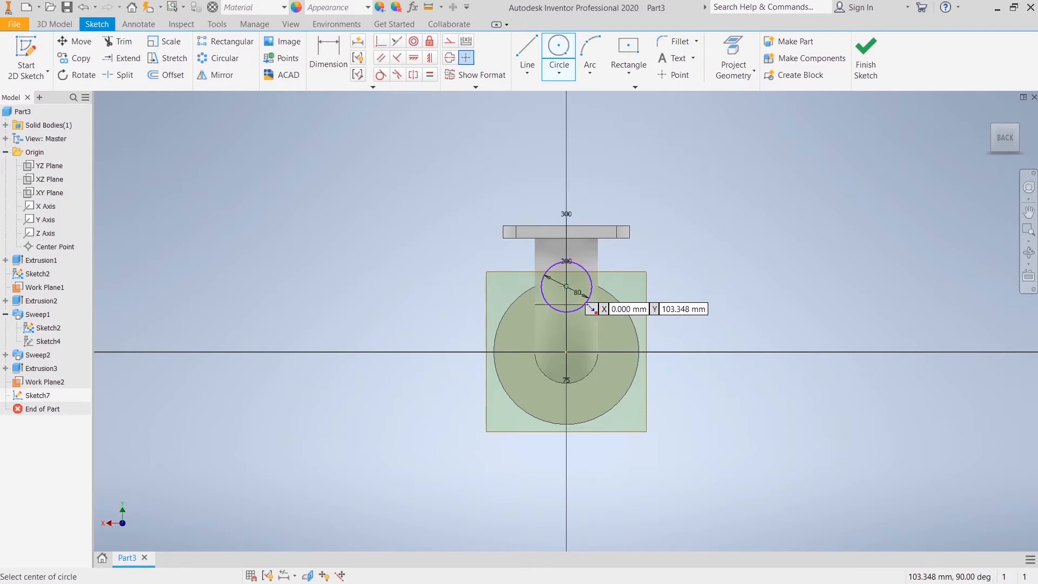
Step: Draw a 60 mm circle concentric with the 80 mm circle
click(566, 286)
text(60)
key(Return)
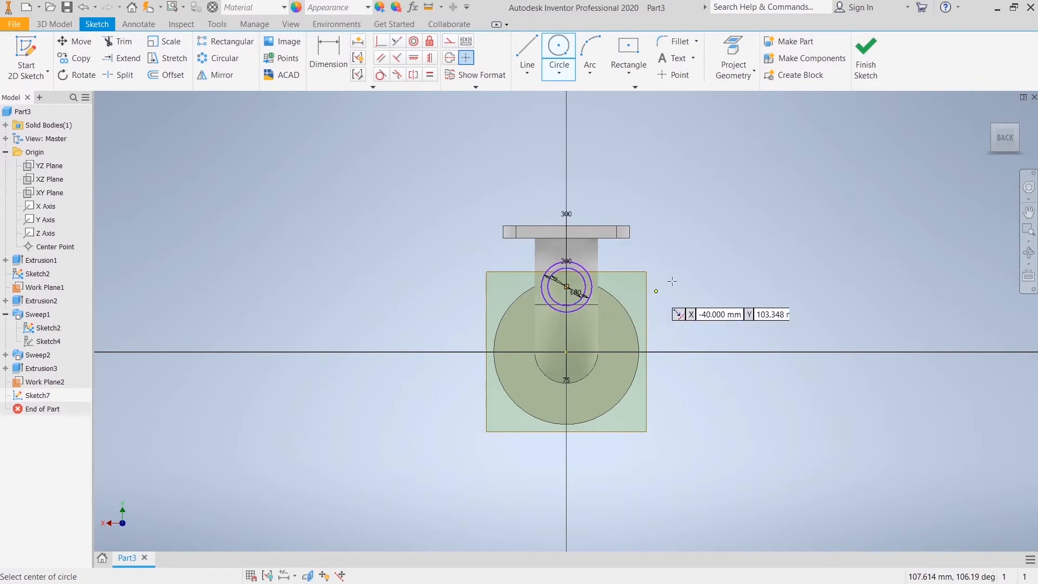
right_click(601, 164)
click(656, 167)
Step: Project the square flange's top edge and dimension the circles' centre 70 mm below it
click(738, 64)
click(330, 60)
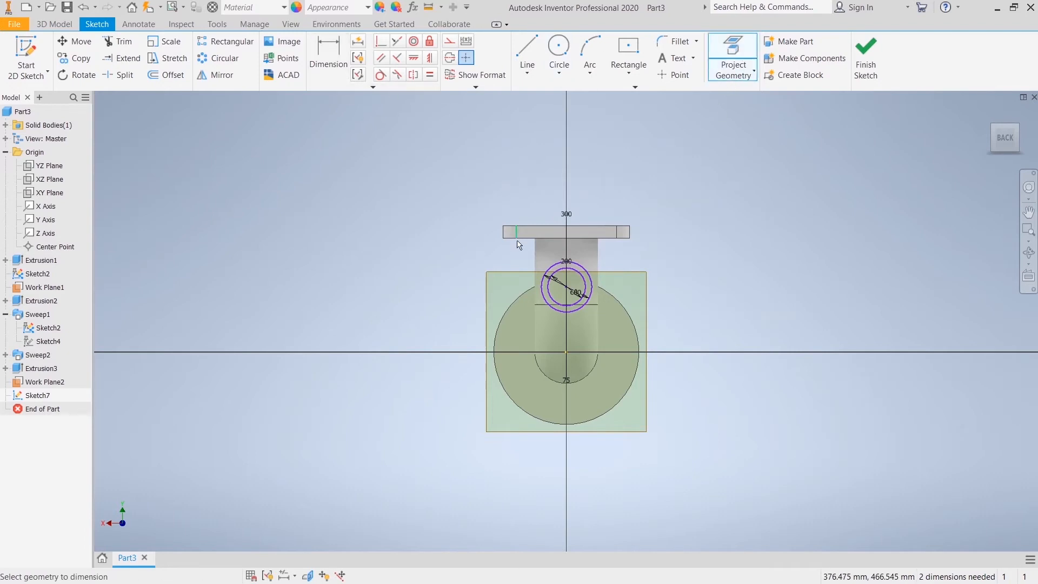
click(581, 230)
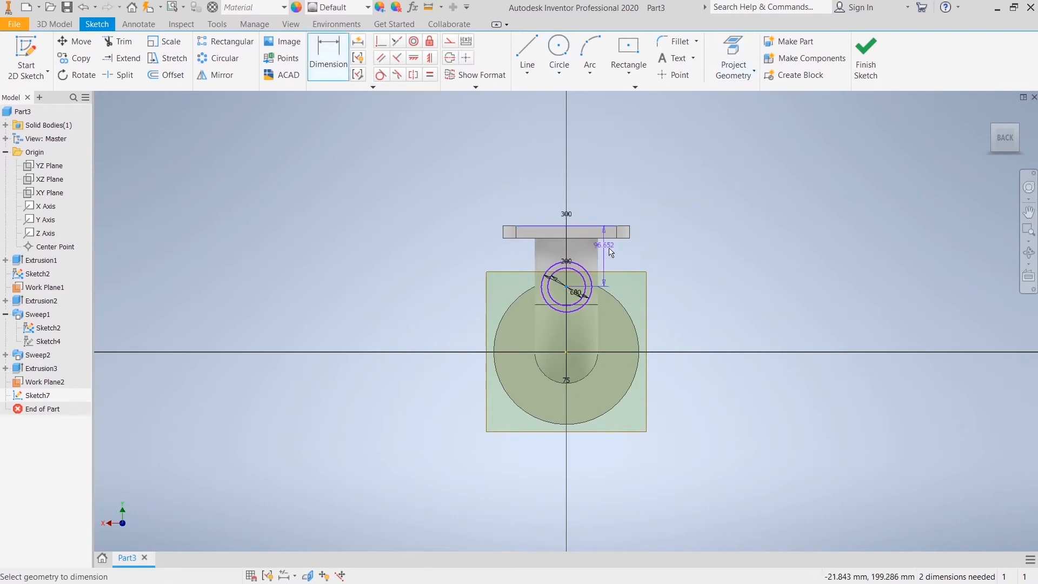
click(659, 250)
text(70)
key(Return)
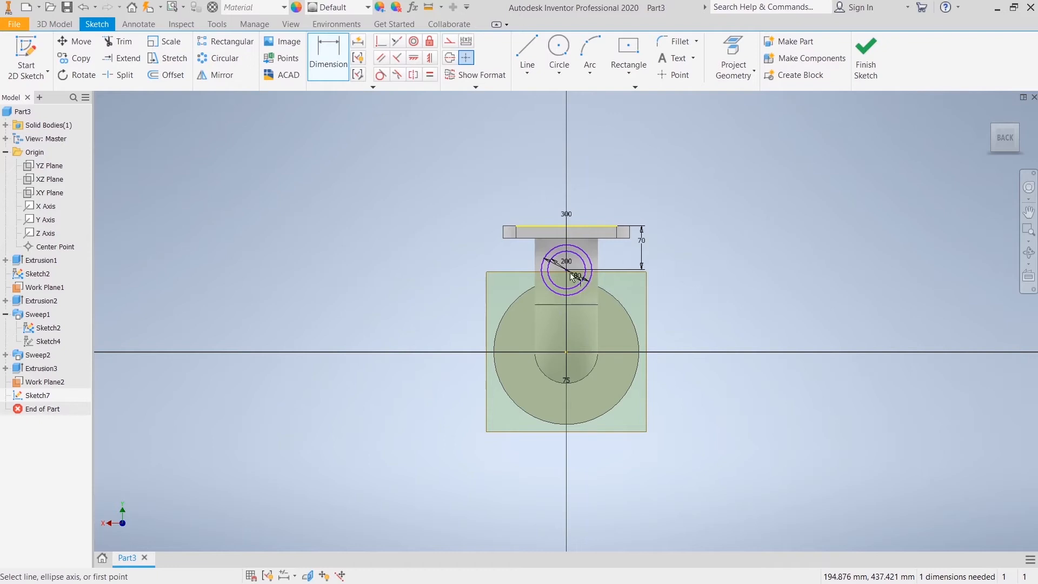
Step: Align the circles' centre vertically with the midpoint of the projected flange edge and finish the sketch
click(414, 58)
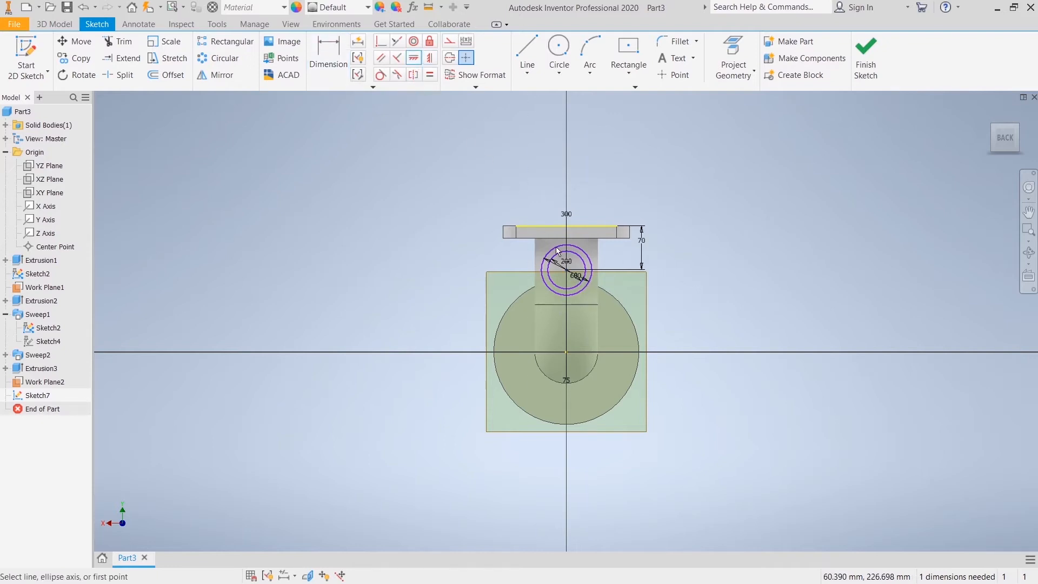
click(430, 58)
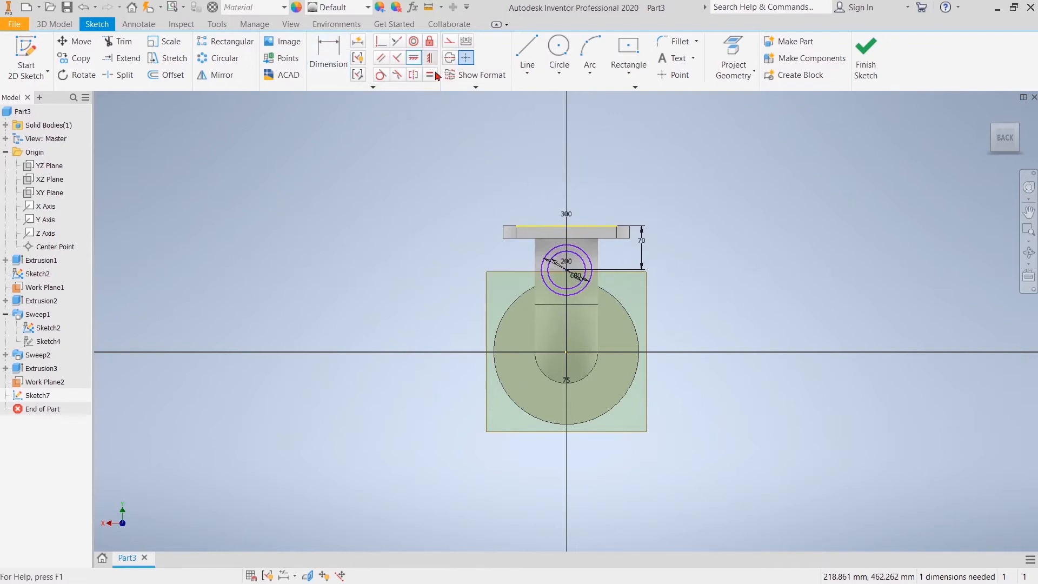
click(567, 275)
click(566, 230)
right_click(608, 172)
click(651, 171)
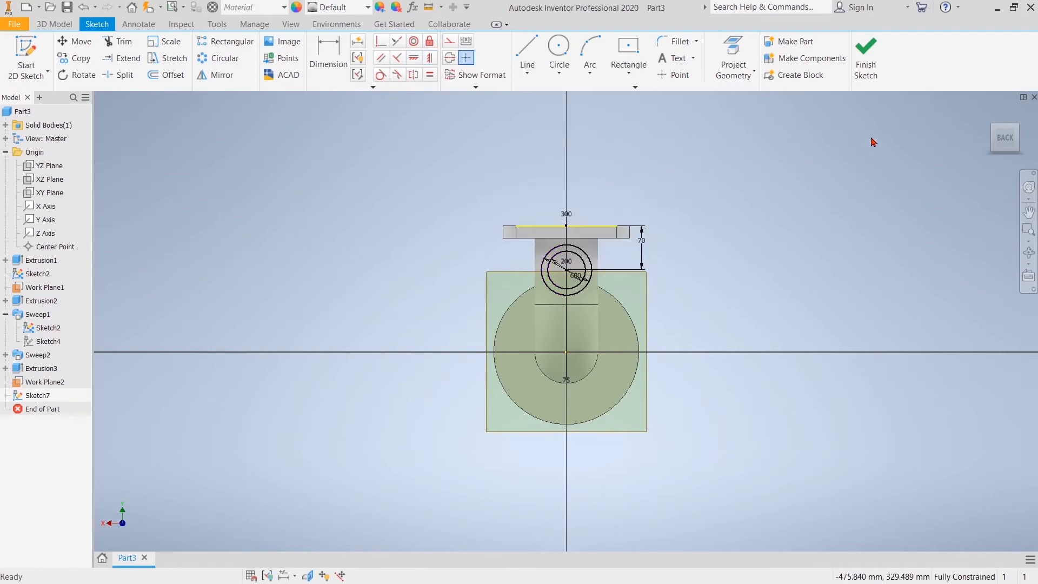
click(866, 56)
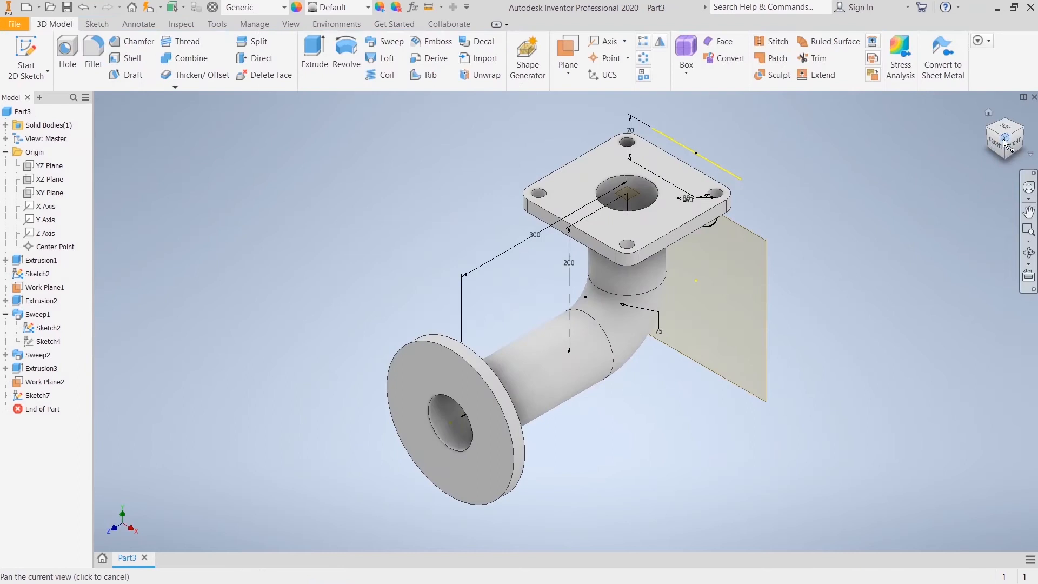
Step: Extrude the ring between the 80 mm and 60 mm circles up to the outer face of the vertical pipe
click(1022, 131)
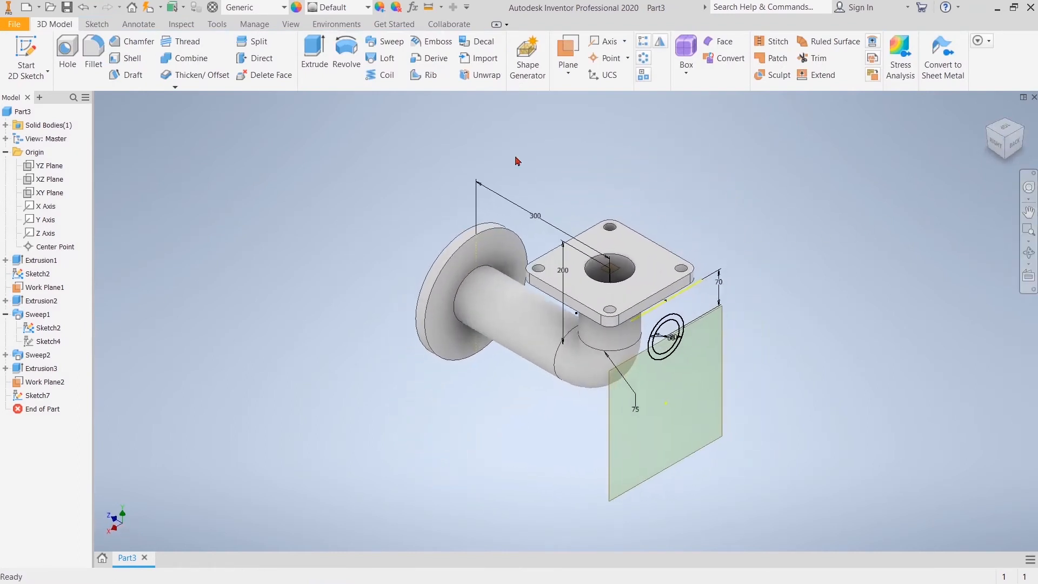
click(314, 54)
scroll(673, 320, up, 5)
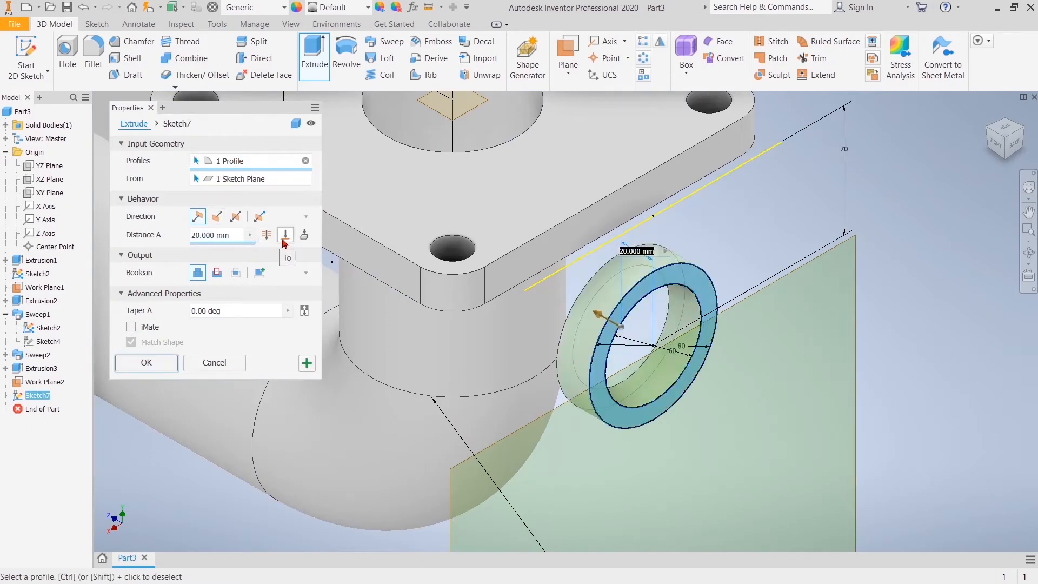
scroll(427, 326, down, 3)
middle_drag(458, 338, 476, 307)
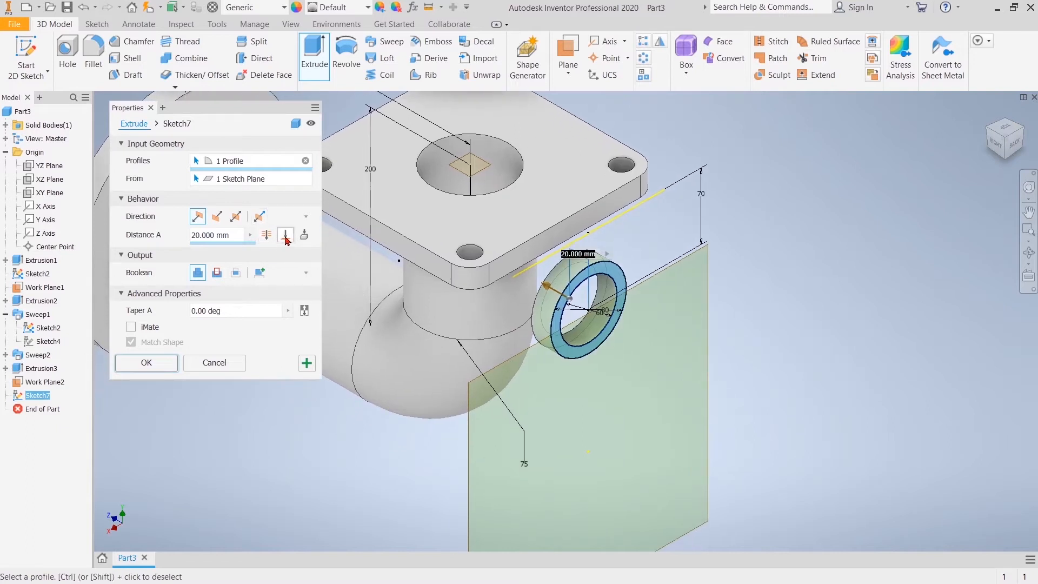
click(286, 237)
click(466, 311)
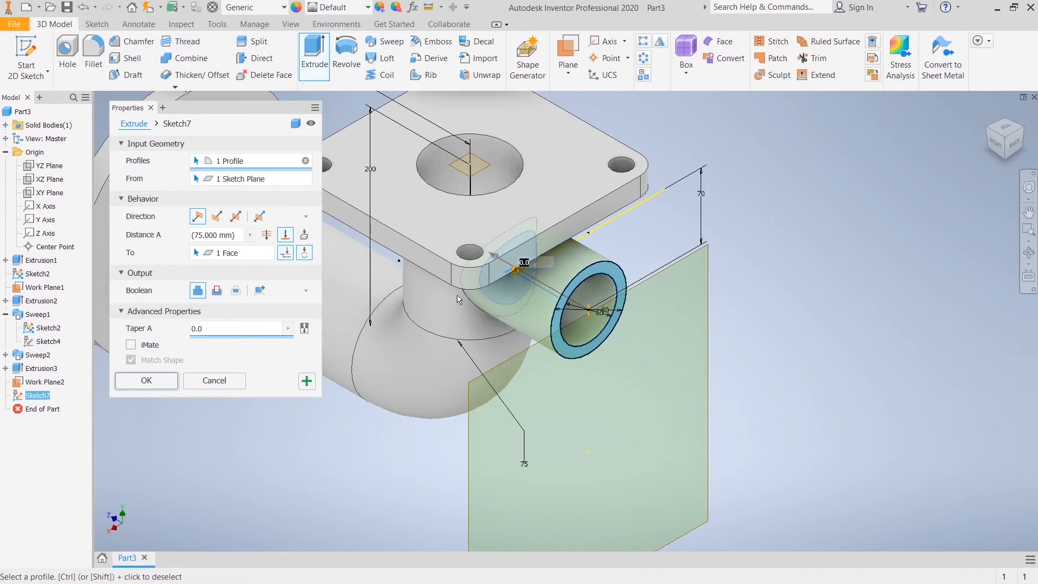
click(154, 380)
Step: Start a sketch on the branch pipe's end face, project its inner circular edge and finish the sketch
click(612, 278)
click(696, 264)
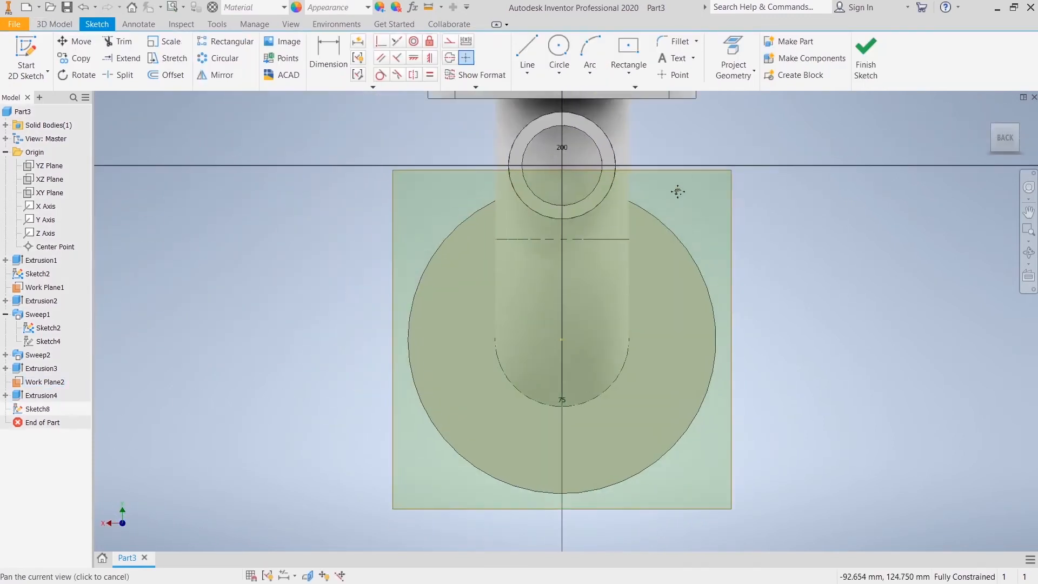
middle_drag(678, 191, 660, 226)
click(734, 59)
click(572, 174)
right_click(706, 164)
click(748, 165)
click(867, 68)
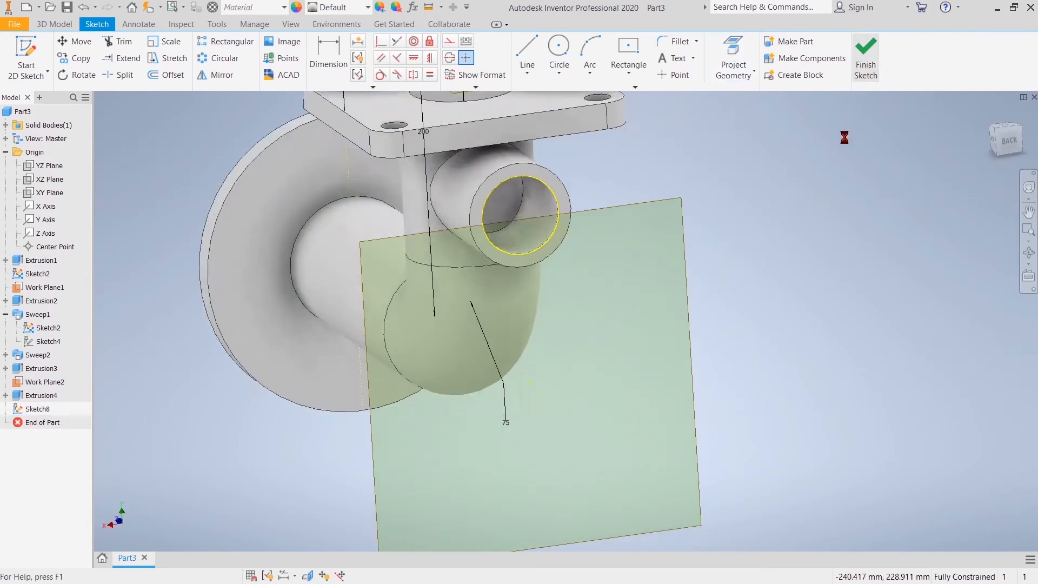
click(313, 54)
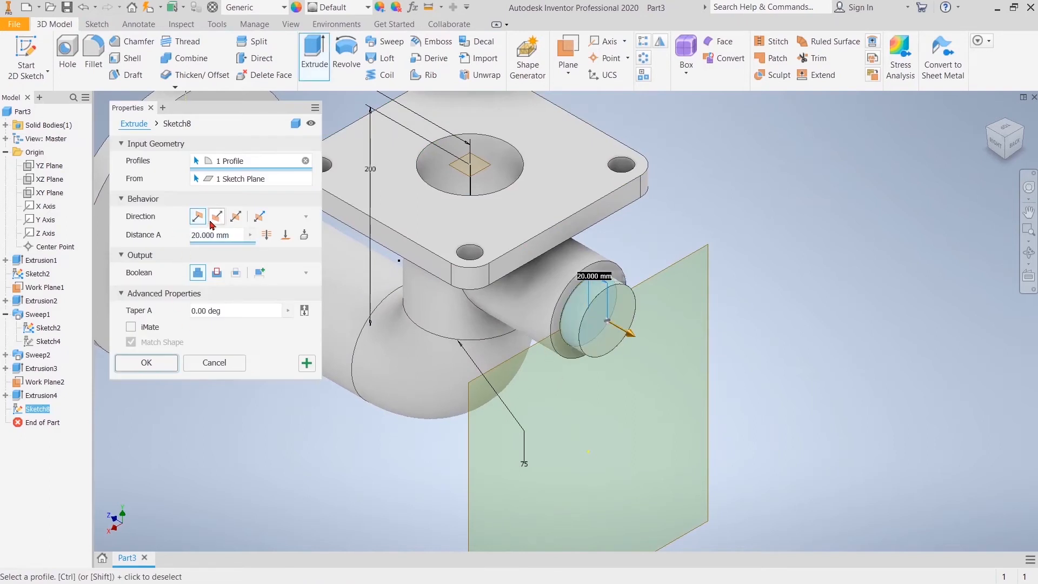
click(212, 222)
click(285, 235)
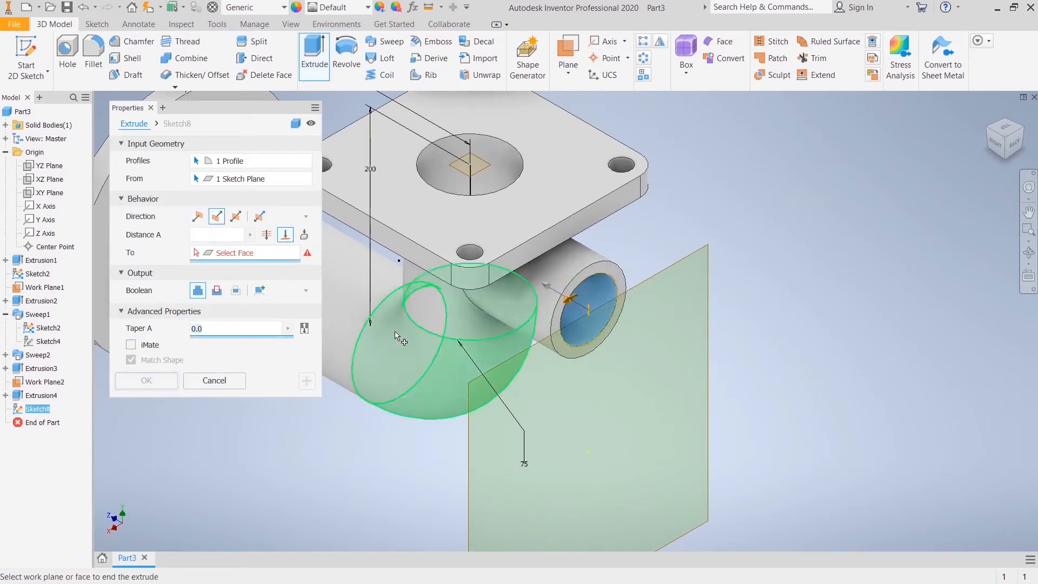
click(459, 304)
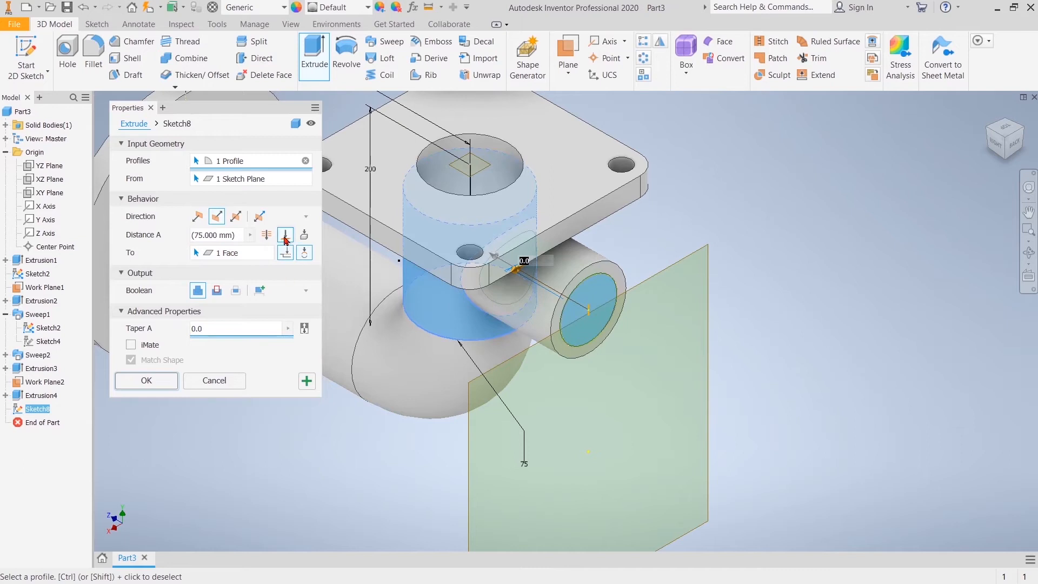
click(216, 290)
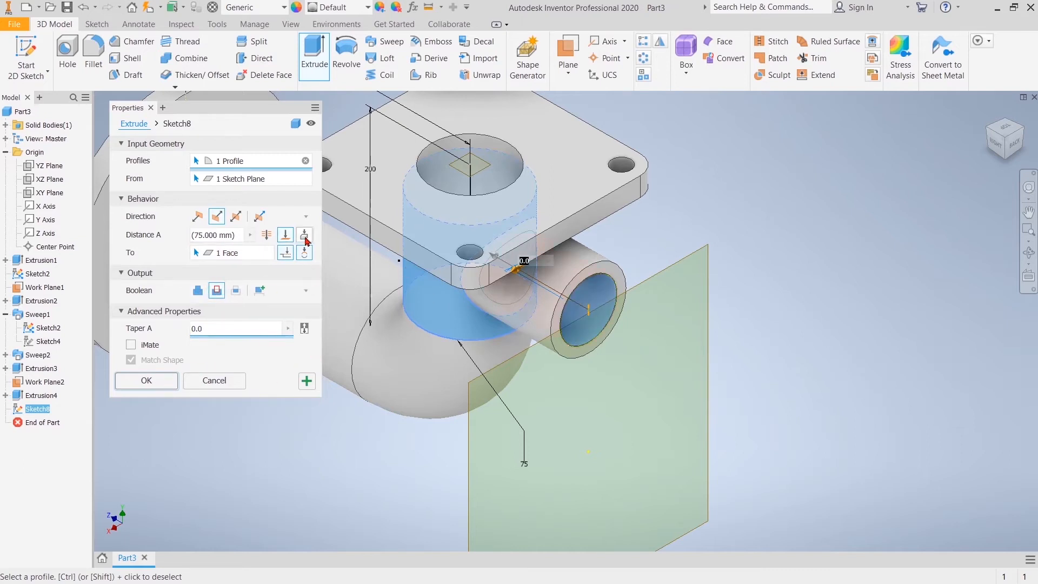
click(214, 380)
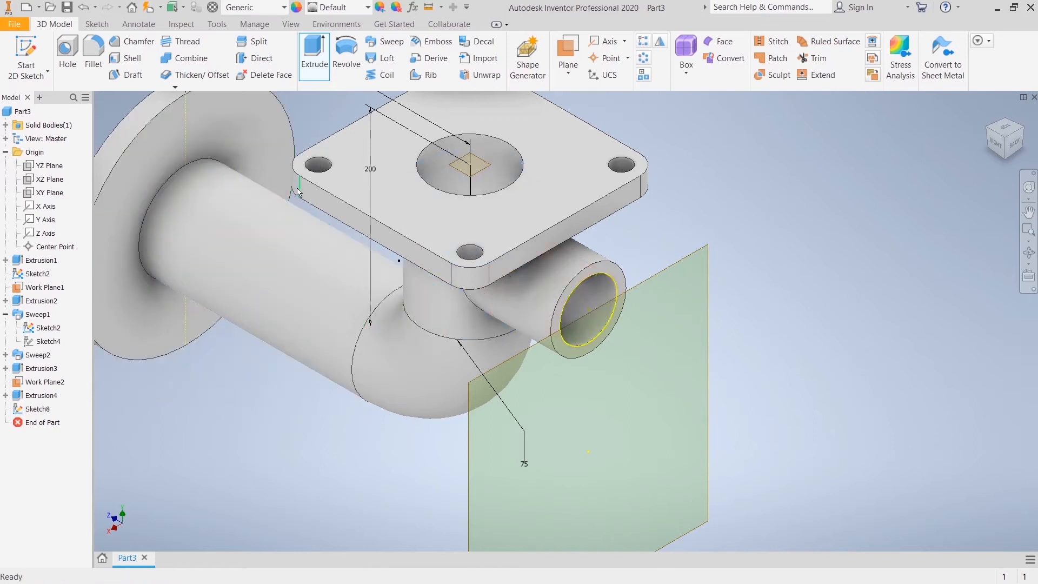
Step: Extrude the branch's projected inner circle as a cut in the flipped direction, using the To Next extent
click(314, 54)
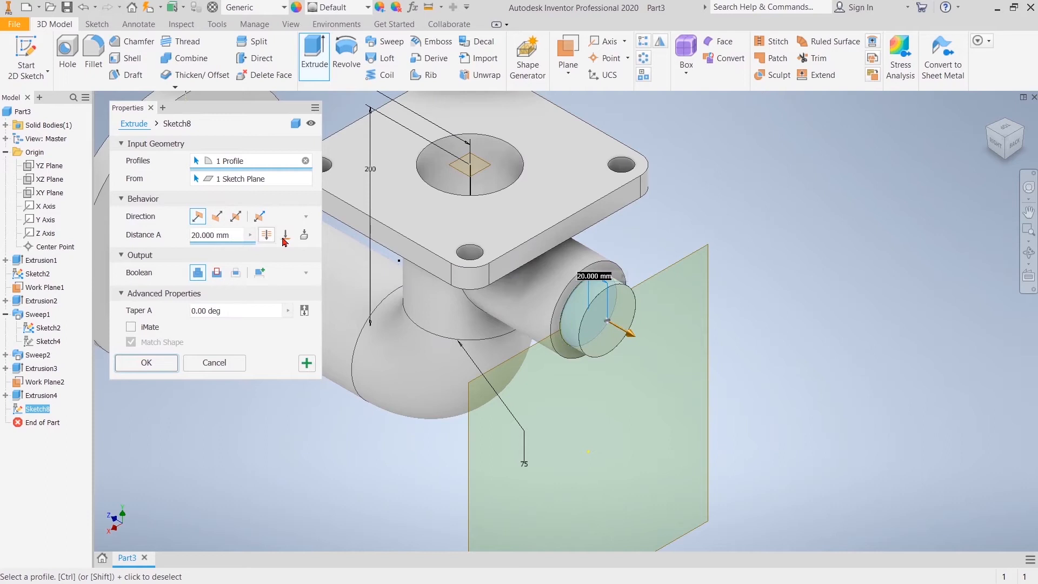
click(216, 272)
click(216, 216)
click(304, 235)
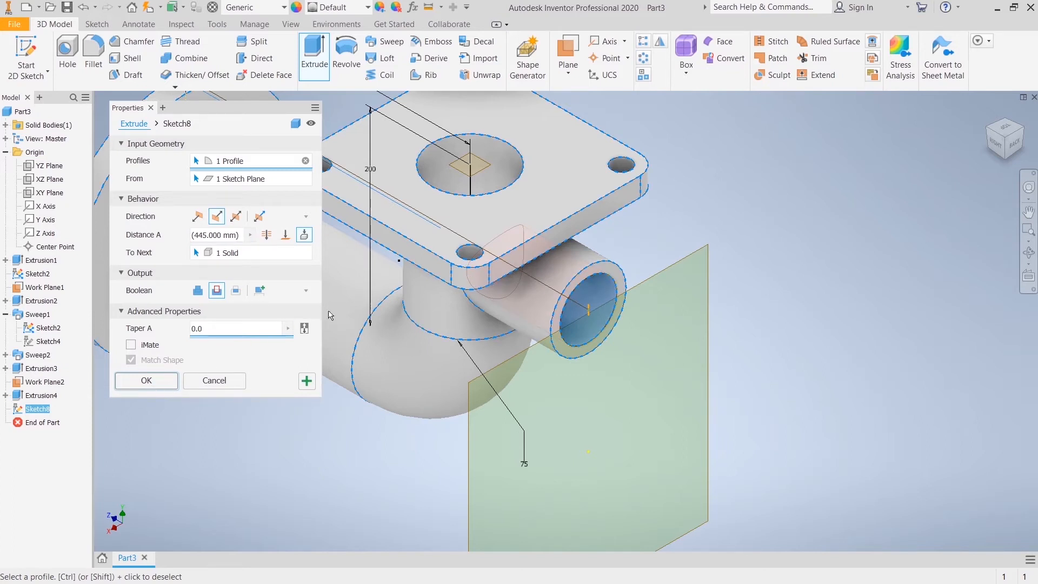
click(147, 381)
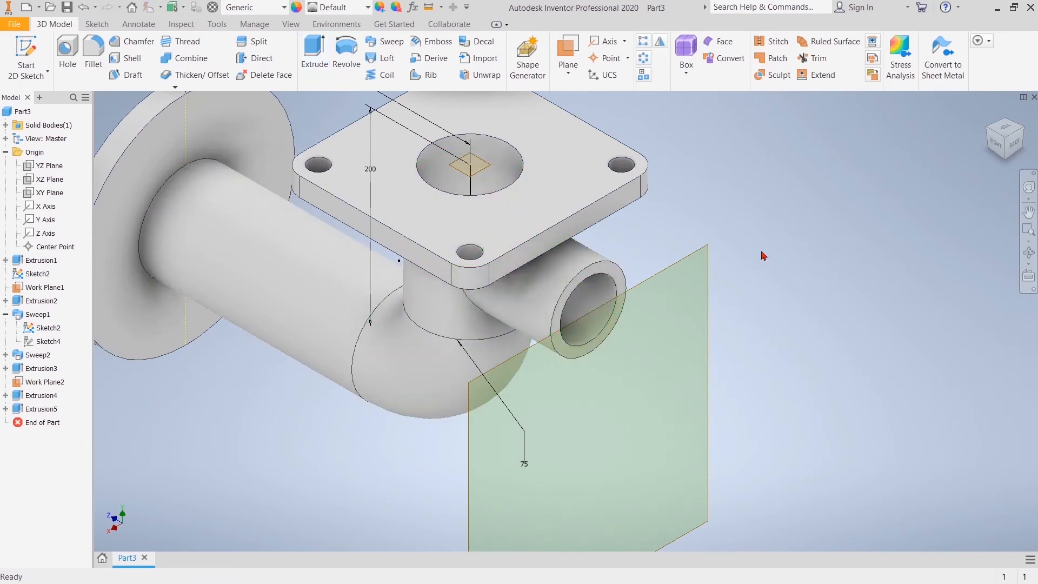
Step: Create a work plane offset upward from the XZ plane
middle_drag(371, 362, 446, 315)
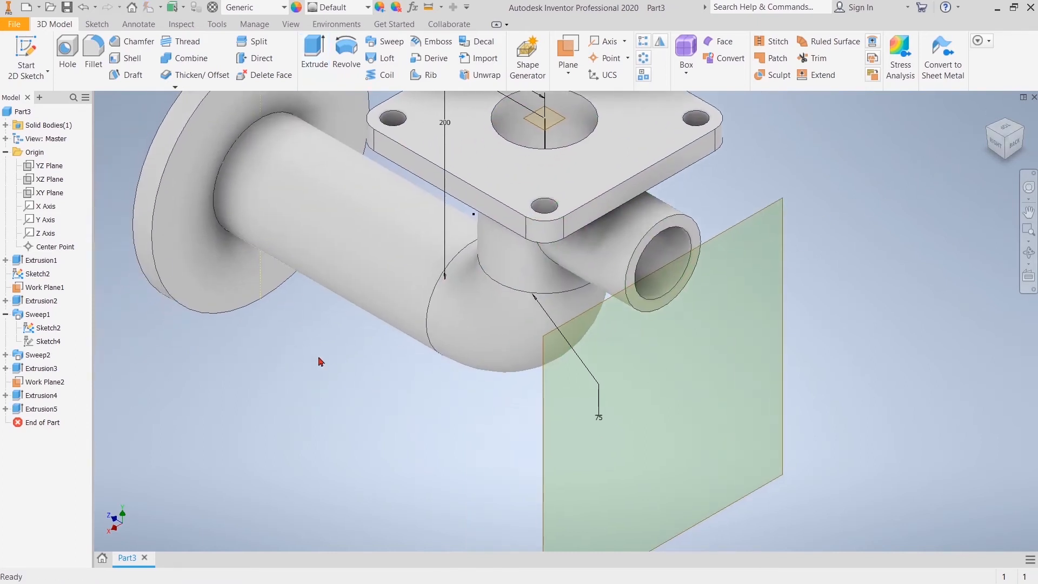
scroll(392, 357, up, 3)
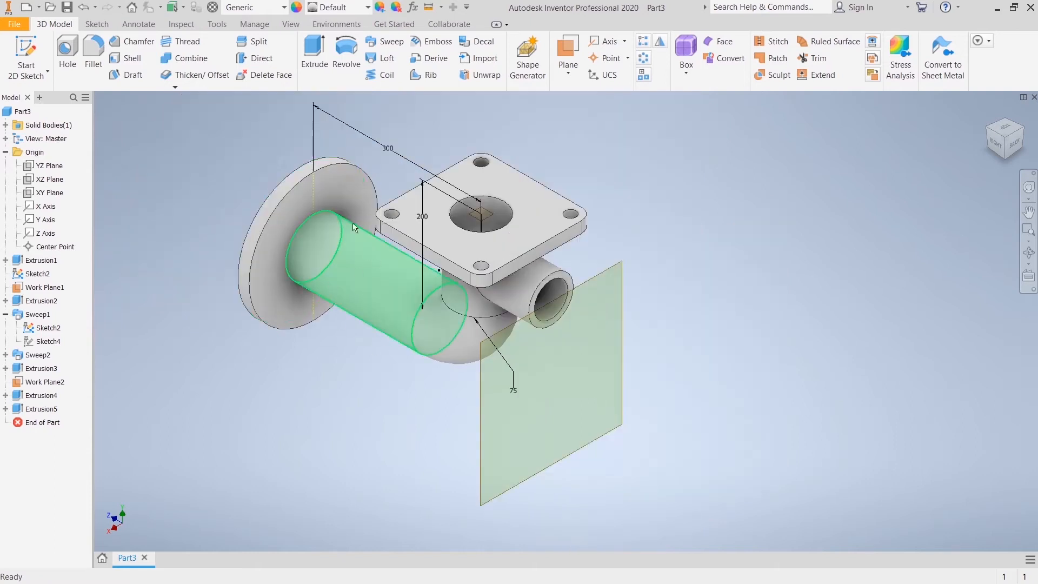
click(568, 69)
click(586, 127)
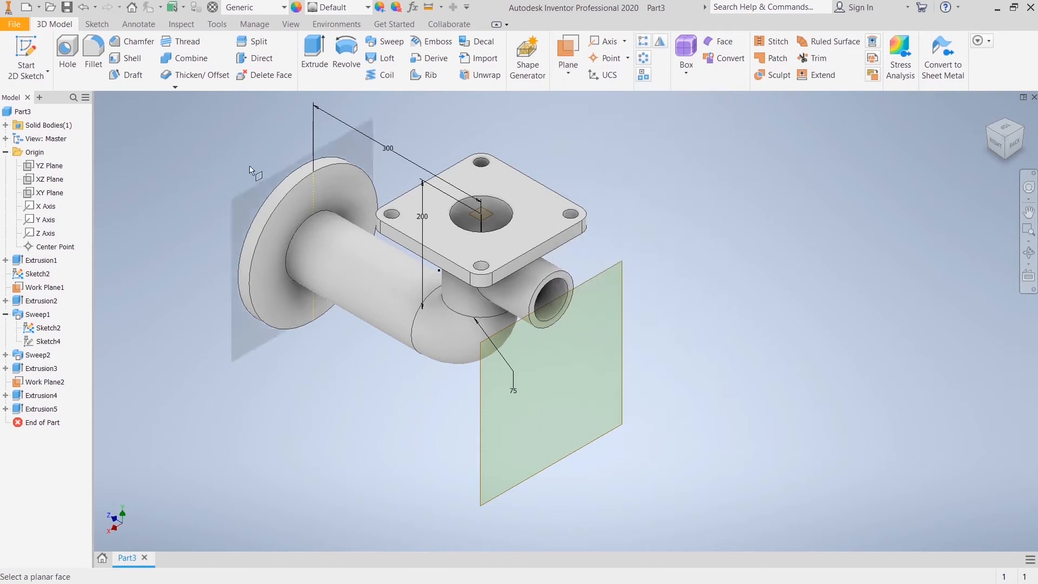
click(49, 183)
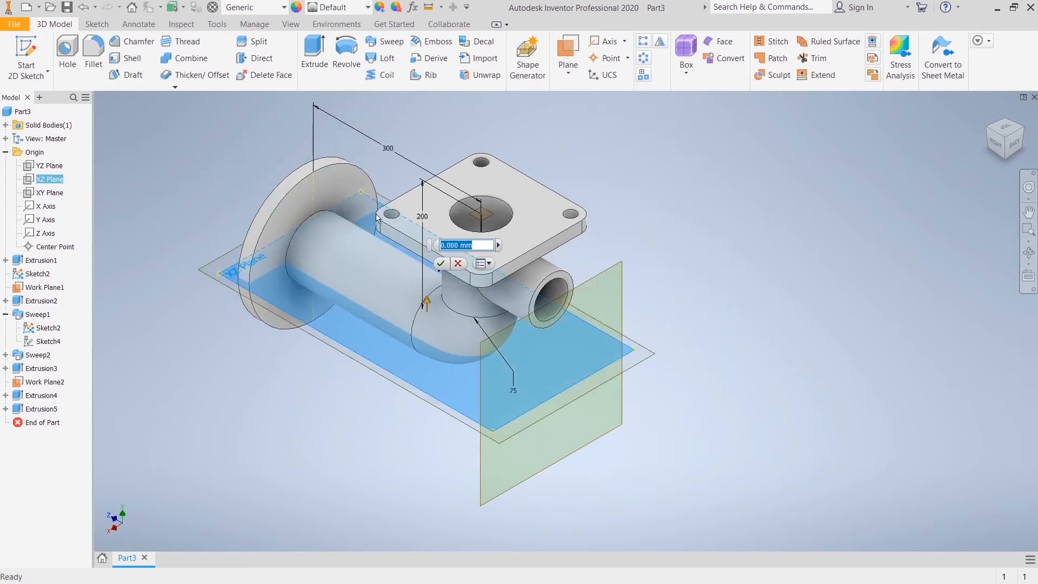
key(Return)
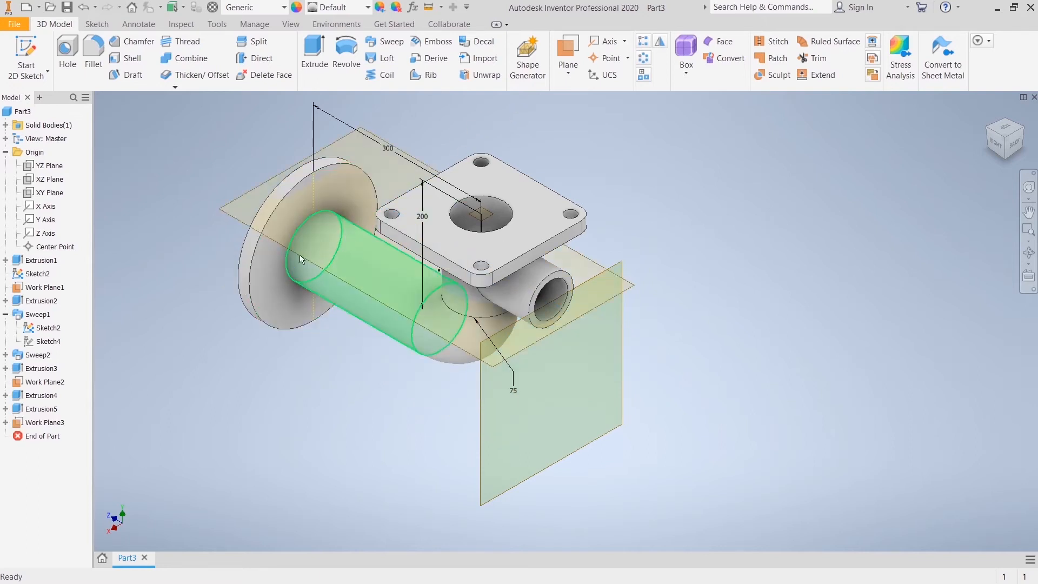
Step: Hide the vertical work plane that was used for the side branch
click(479, 449)
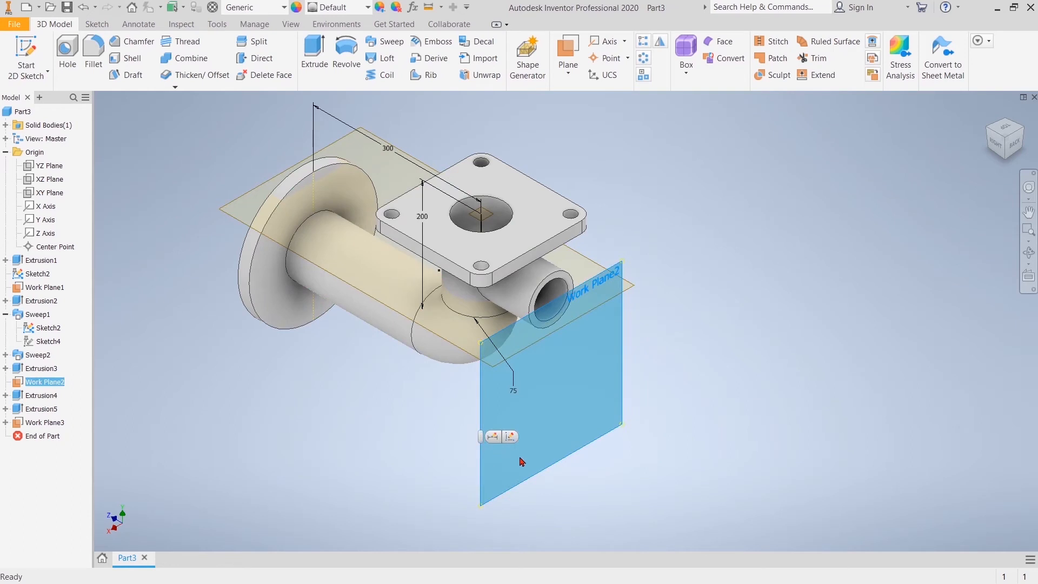
right_click(548, 385)
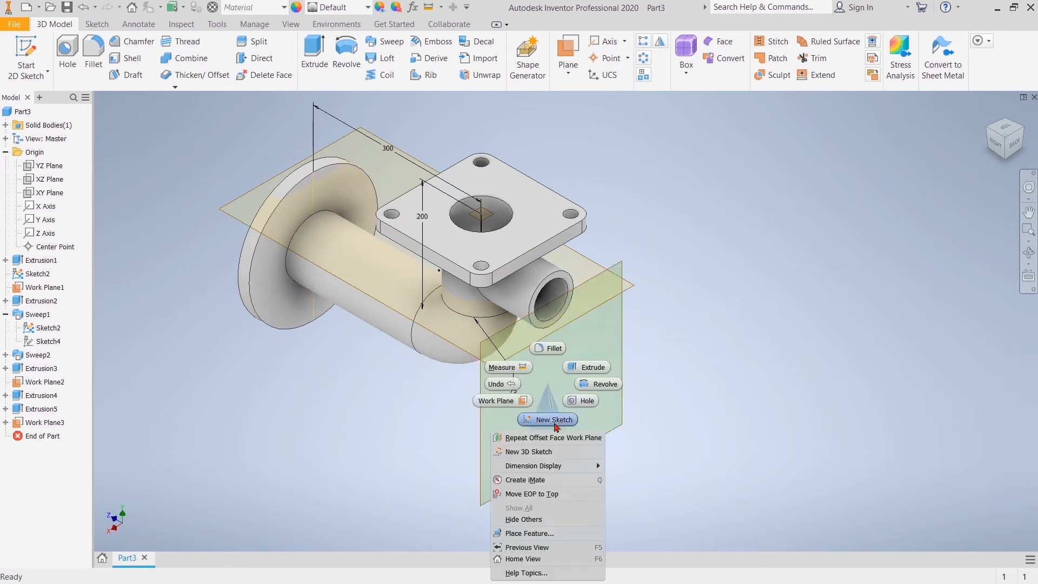
click(716, 412)
click(41, 424)
click(152, 355)
right_click(30, 382)
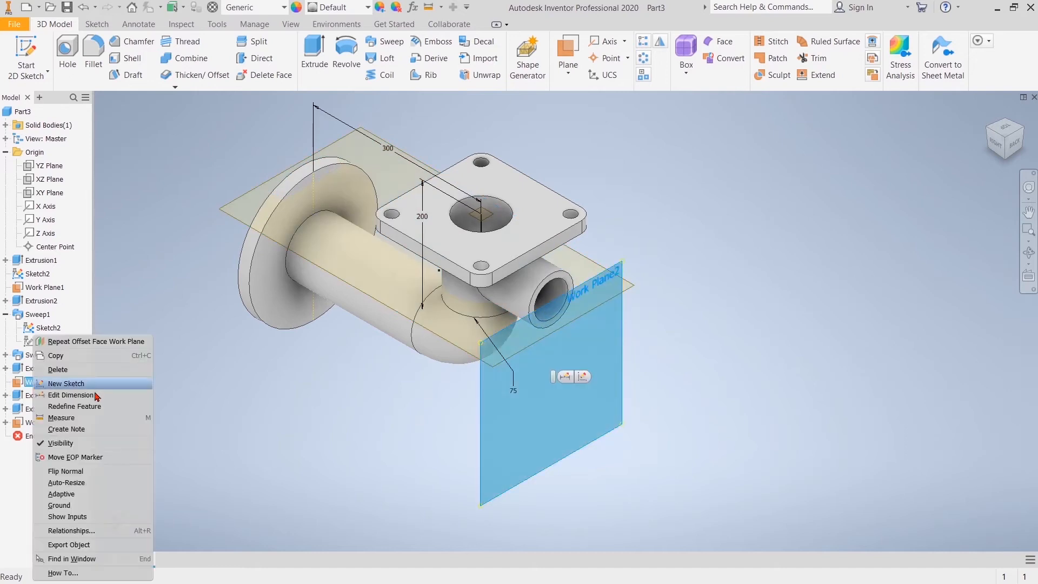
click(60, 443)
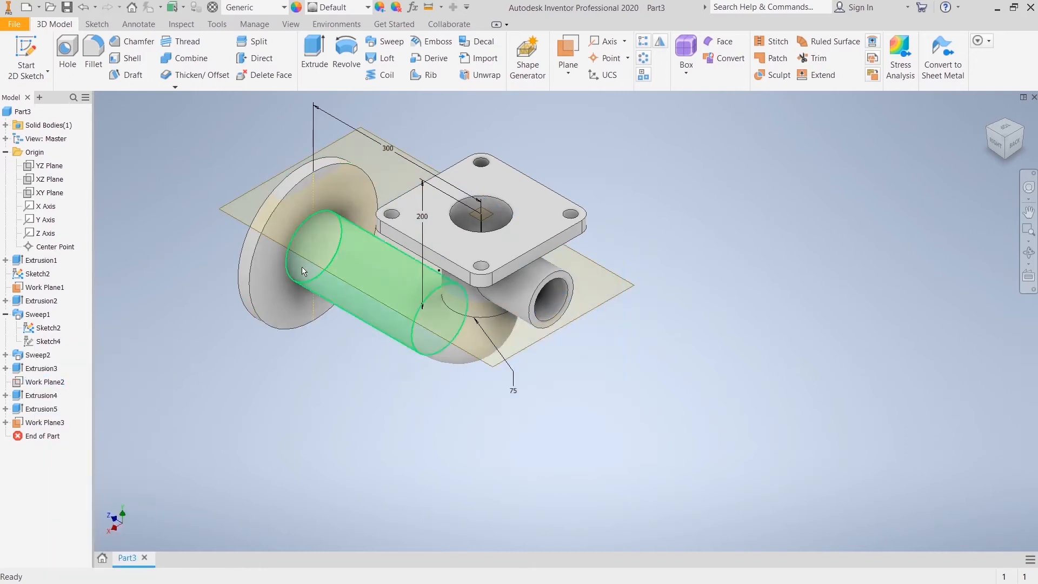
Step: Start a sketch on the upper offset work plane and draw two concentric circles, about 85 mm and 56 mm in diameter, over the horizontal pipe
click(350, 147)
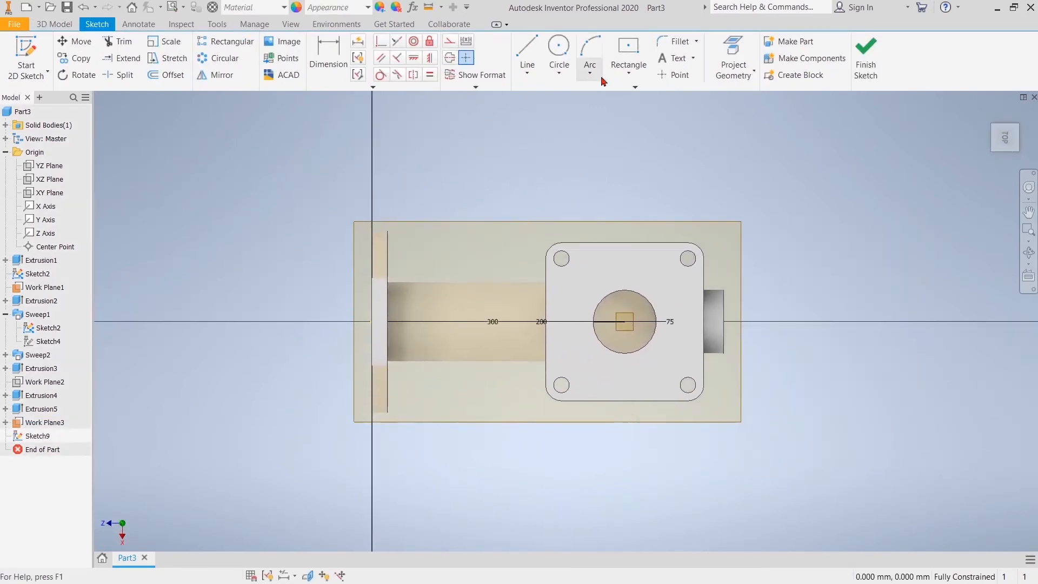
click(559, 51)
click(442, 322)
click(426, 292)
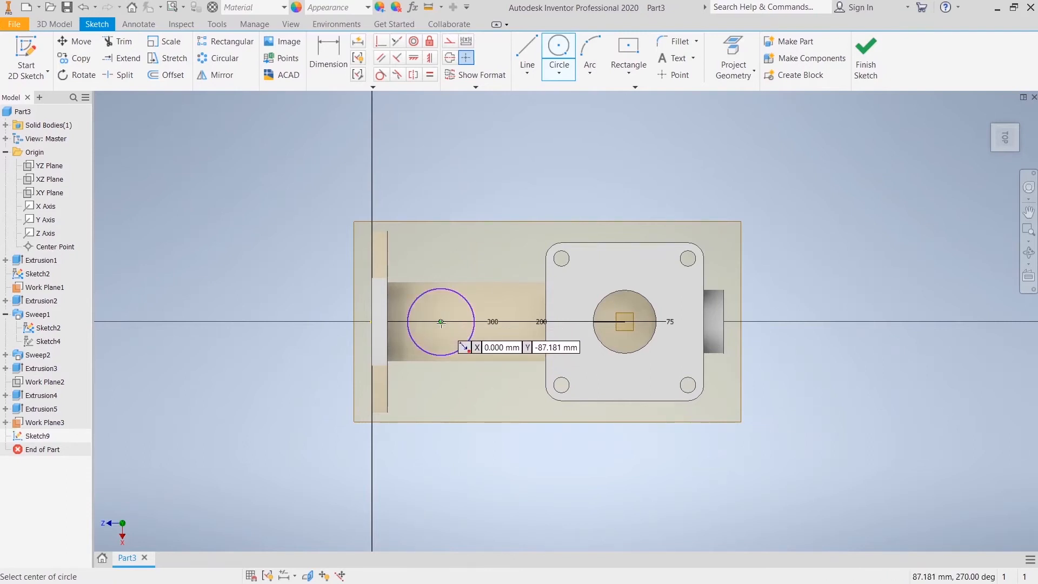
click(442, 322)
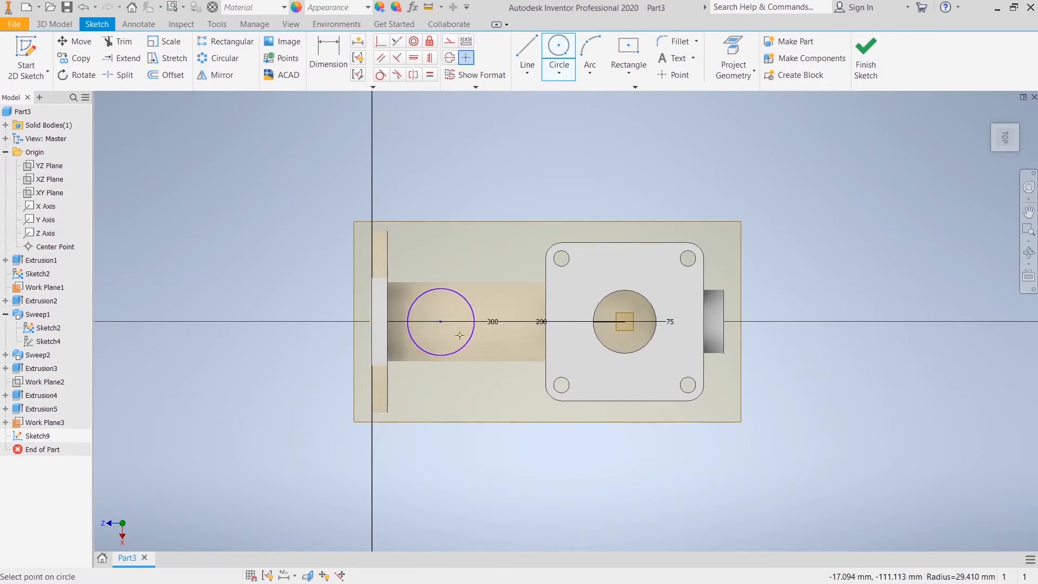
click(460, 335)
right_click(479, 228)
click(482, 190)
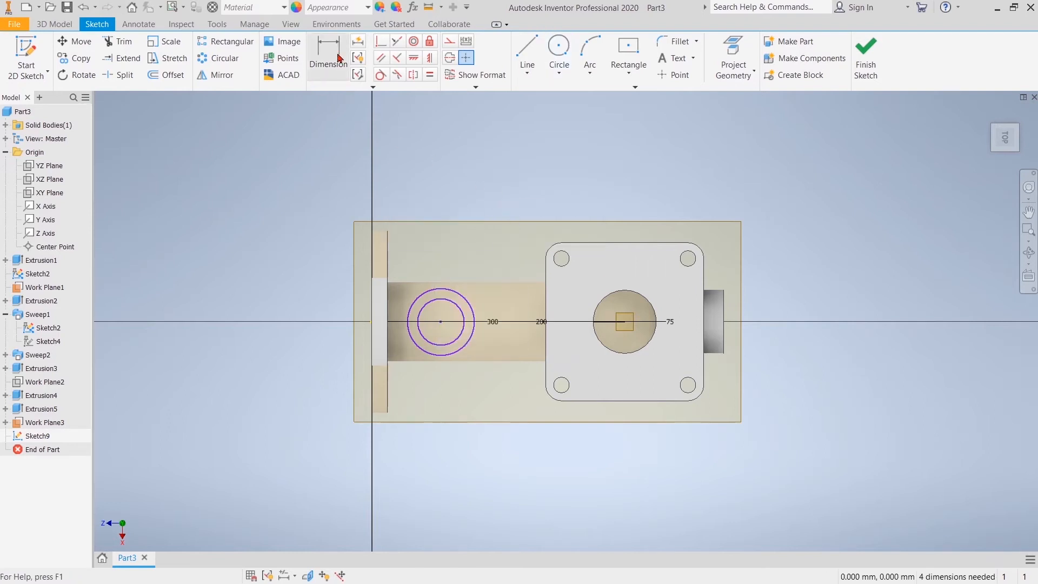
Step: Dimension the outer circle to 80 mm and the inner circle to 60 mm in diameter
click(339, 56)
click(462, 296)
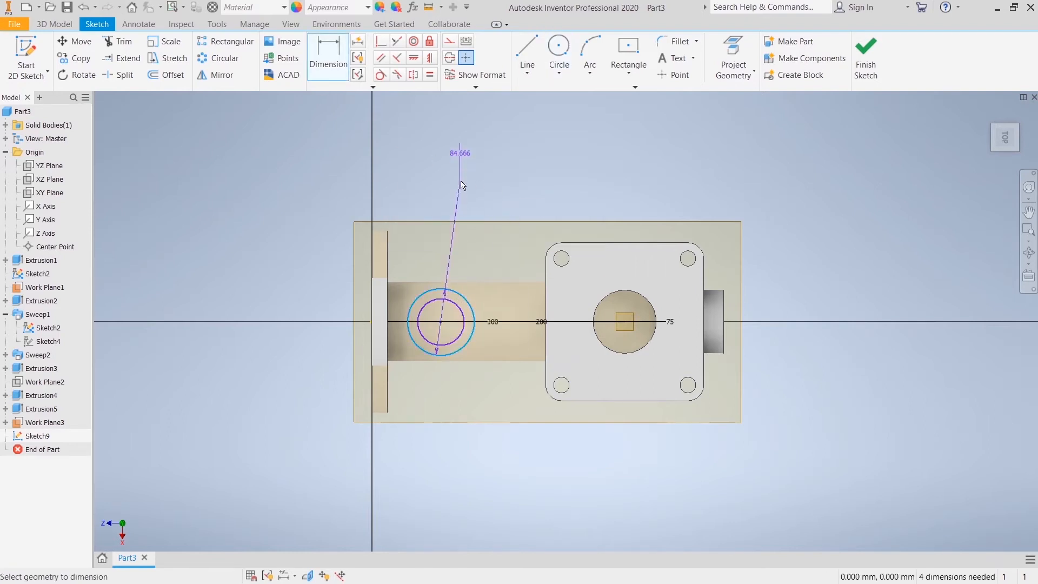
click(464, 153)
text(80)
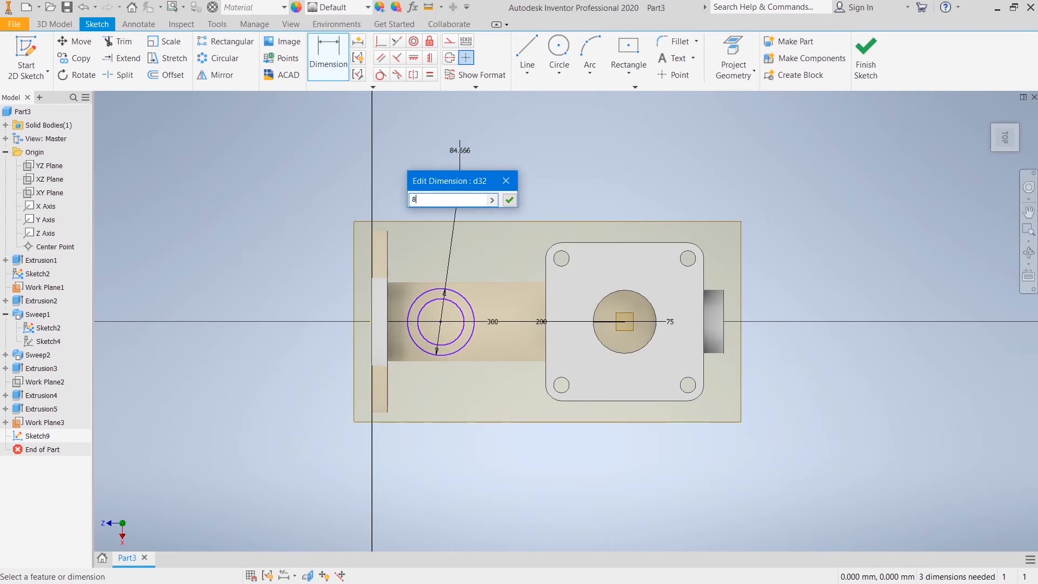
key(Return)
click(453, 307)
click(486, 213)
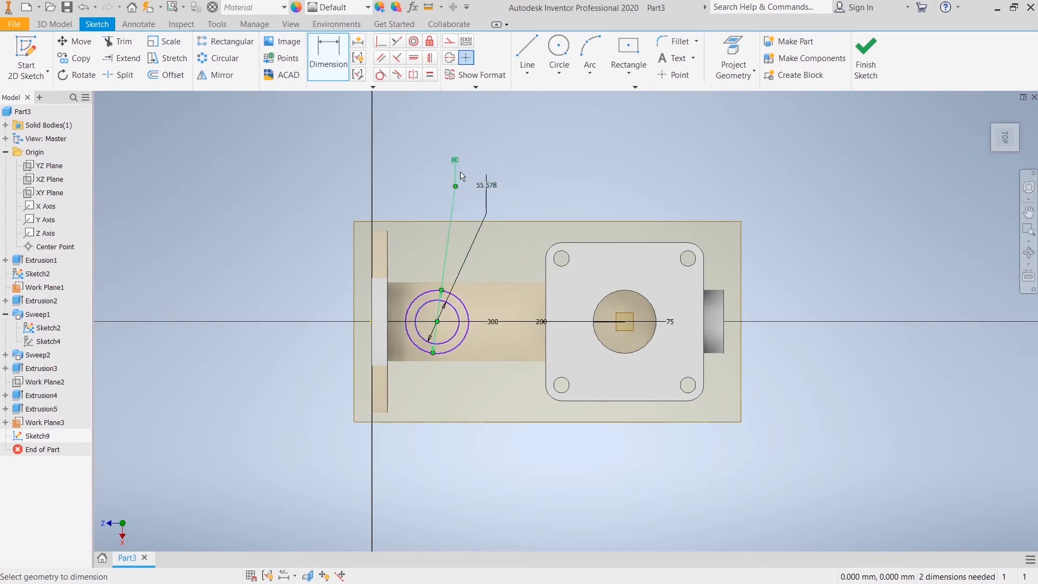
click(489, 189)
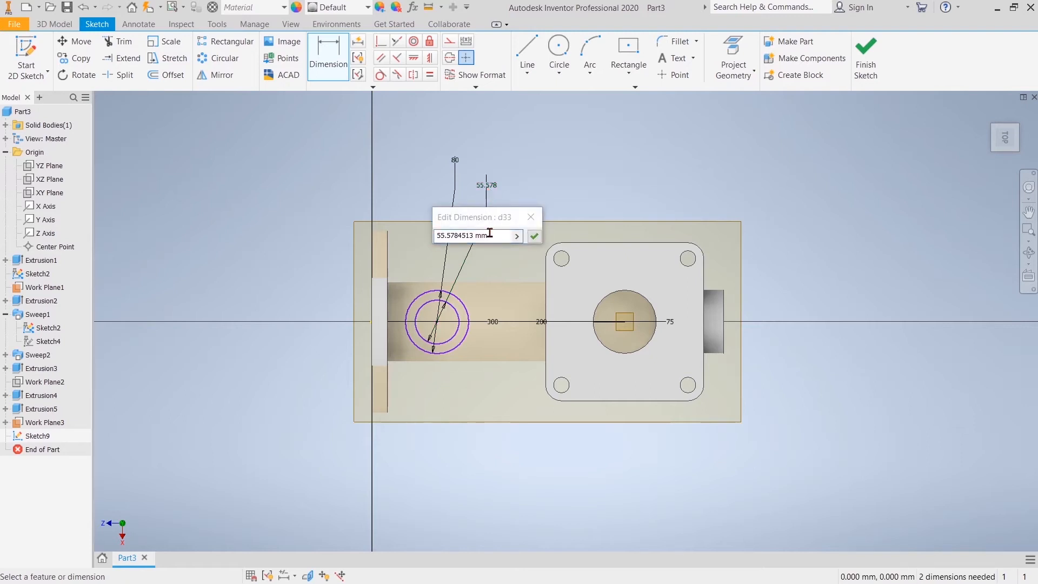
drag(490, 234, 435, 236)
text(60)
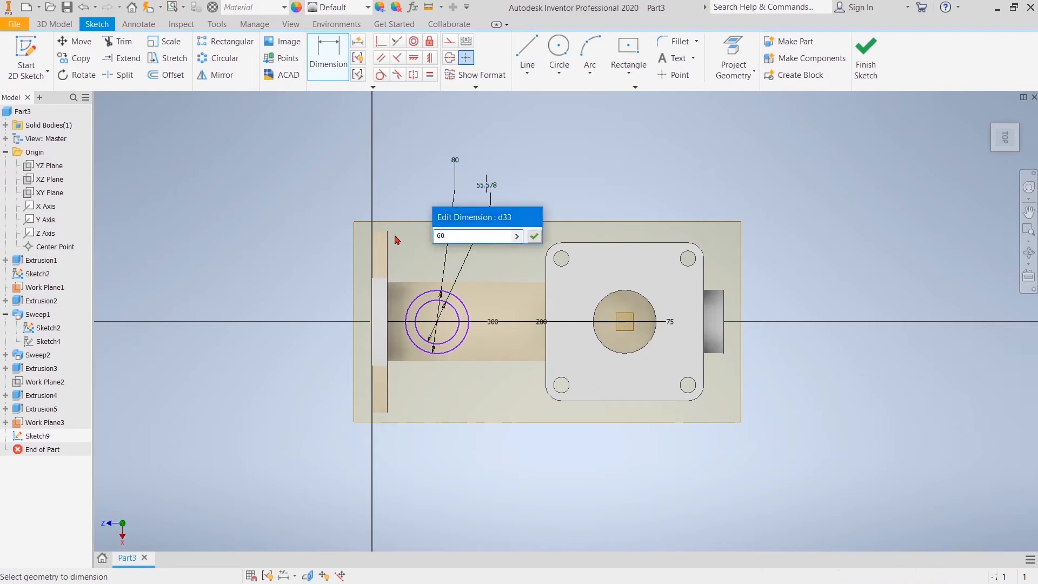
key(Return)
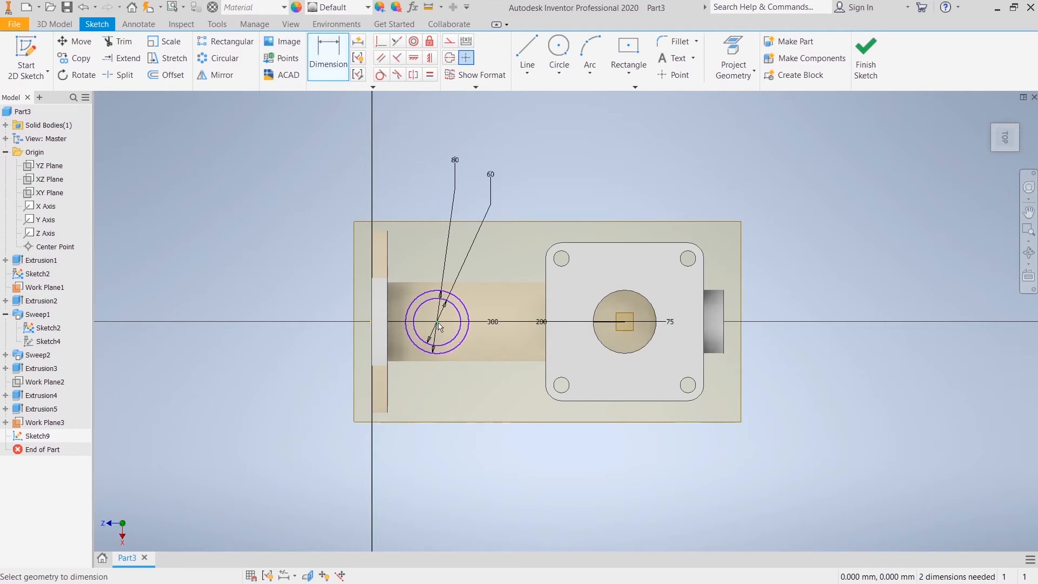
Step: Dimension the circles' center 95 mm from the inner face edge of the round flange
click(388, 319)
click(437, 322)
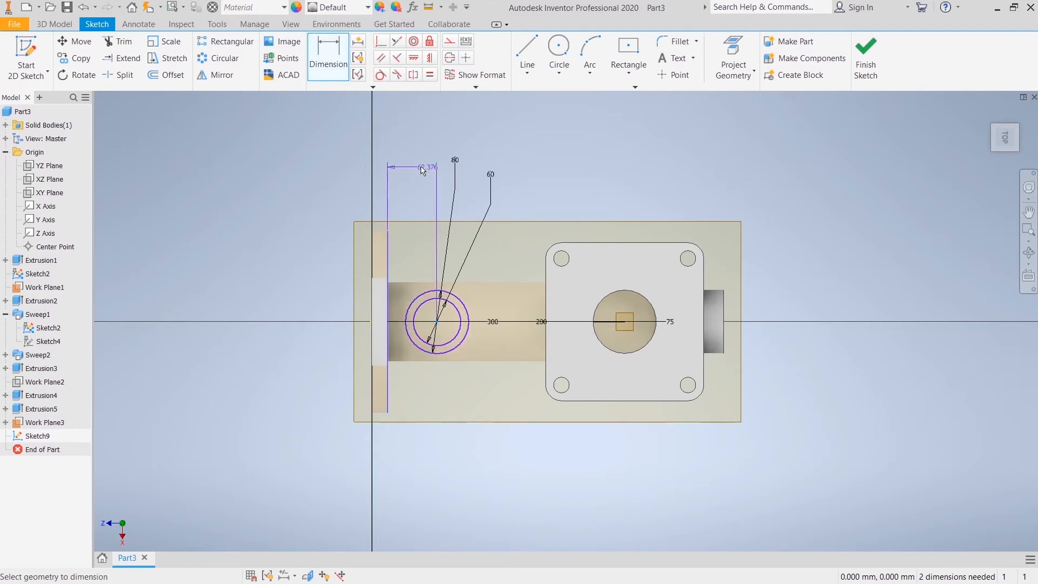
click(422, 169)
text(95)
key(Return)
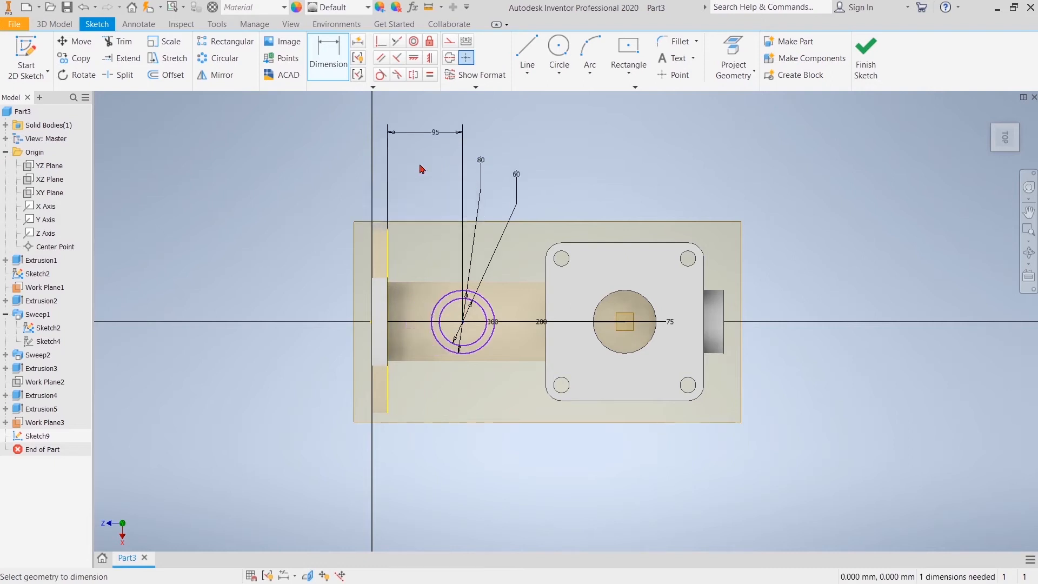
Step: Try to align the circles' center with the flange edge's midpoint using a horizontal constraint
click(413, 58)
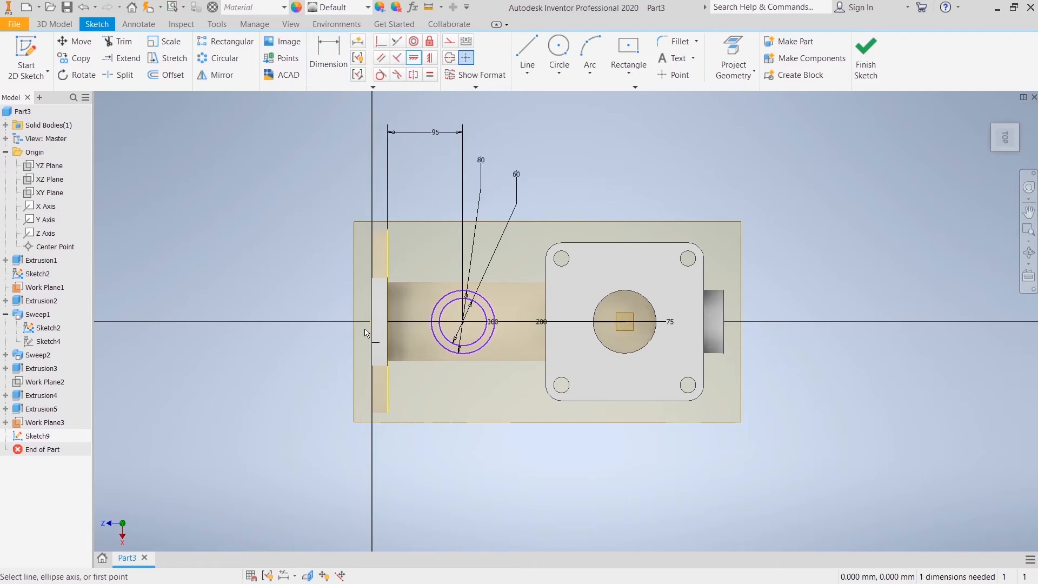
click(388, 322)
click(463, 321)
click(267, 120)
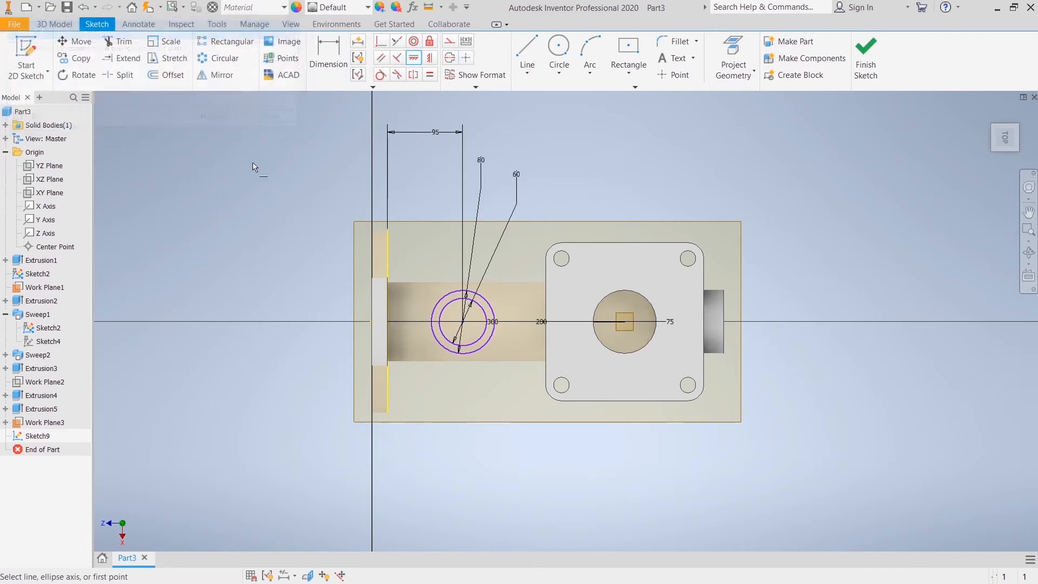
right_click(256, 164)
click(282, 164)
Step: Align the circles' center with the flange edge's midpoint using a vertical constraint and finish the sketch
click(426, 58)
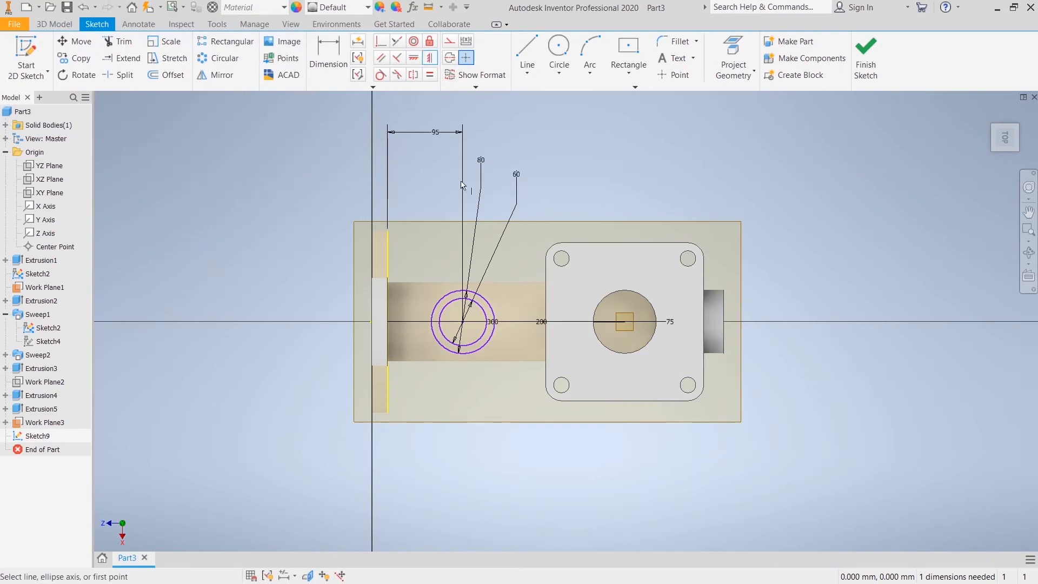
click(463, 322)
click(388, 320)
right_click(309, 211)
click(358, 210)
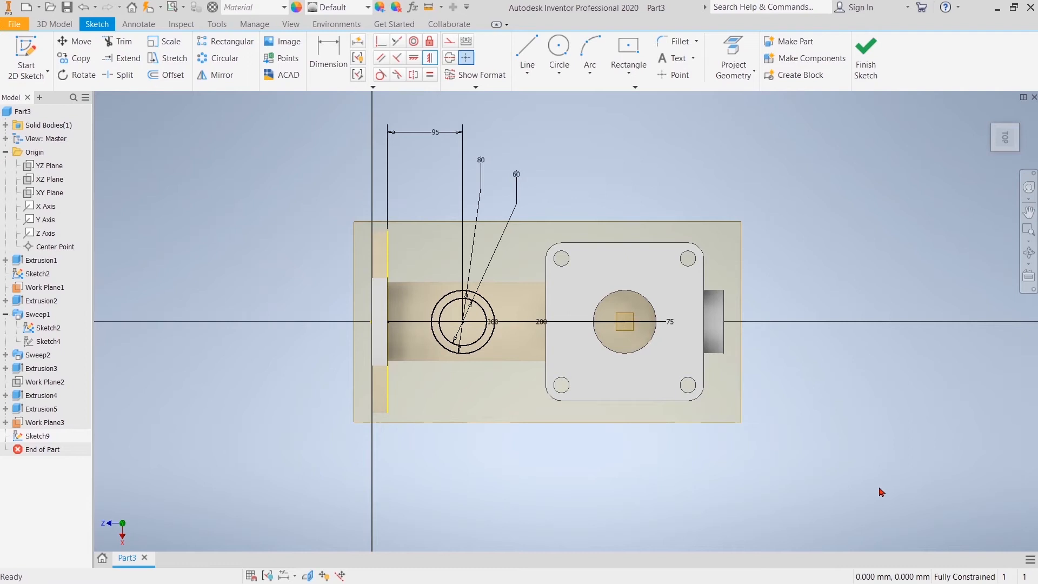
click(866, 60)
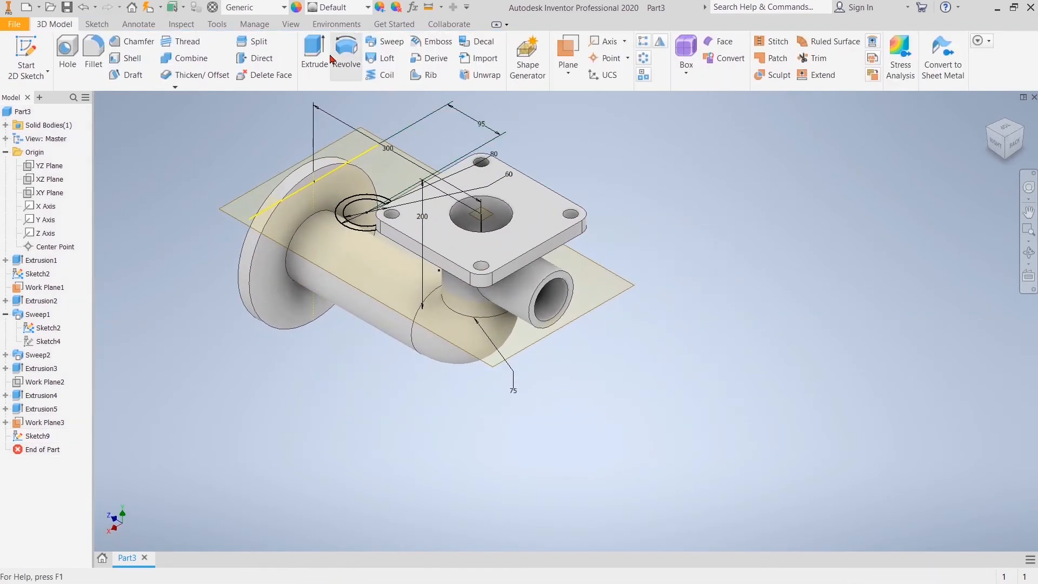
Step: Extrude the ring between the 80 mm and 60 mm circles down to the outer face of the horizontal pipe
click(314, 53)
scroll(366, 198, up, 2)
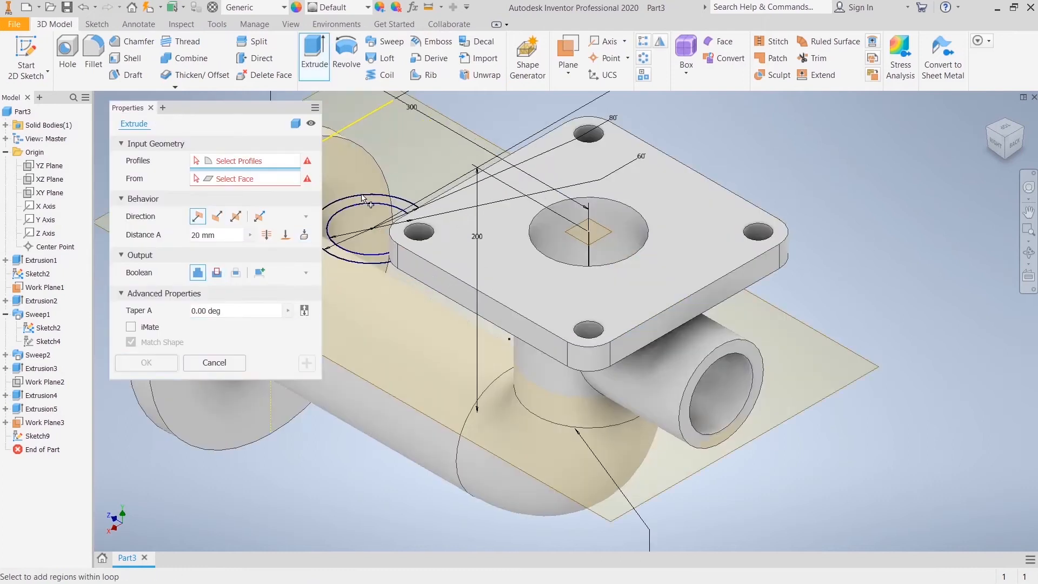
scroll(367, 199, up, 4)
click(382, 200)
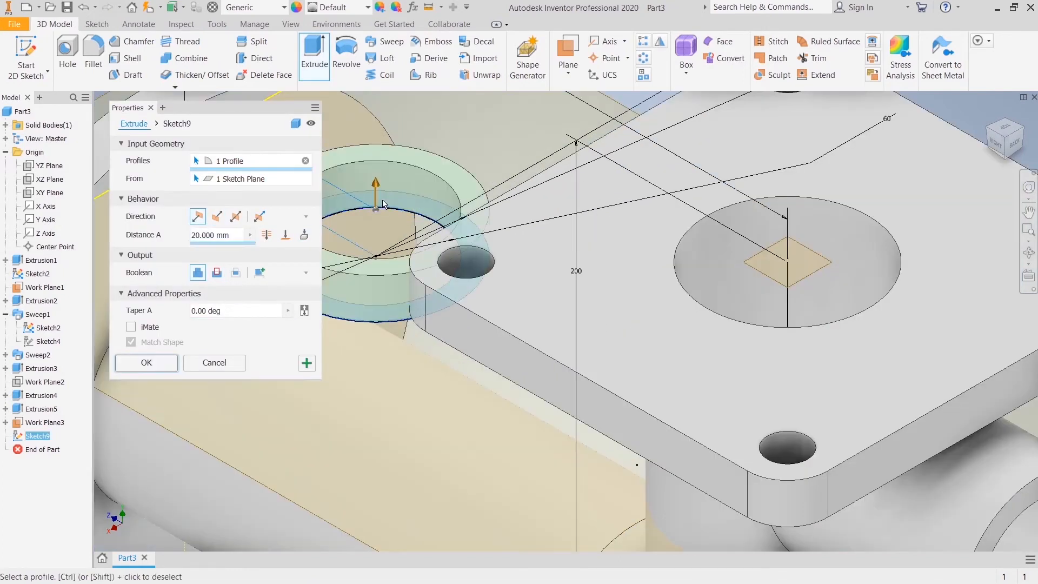
scroll(381, 200, down, 6)
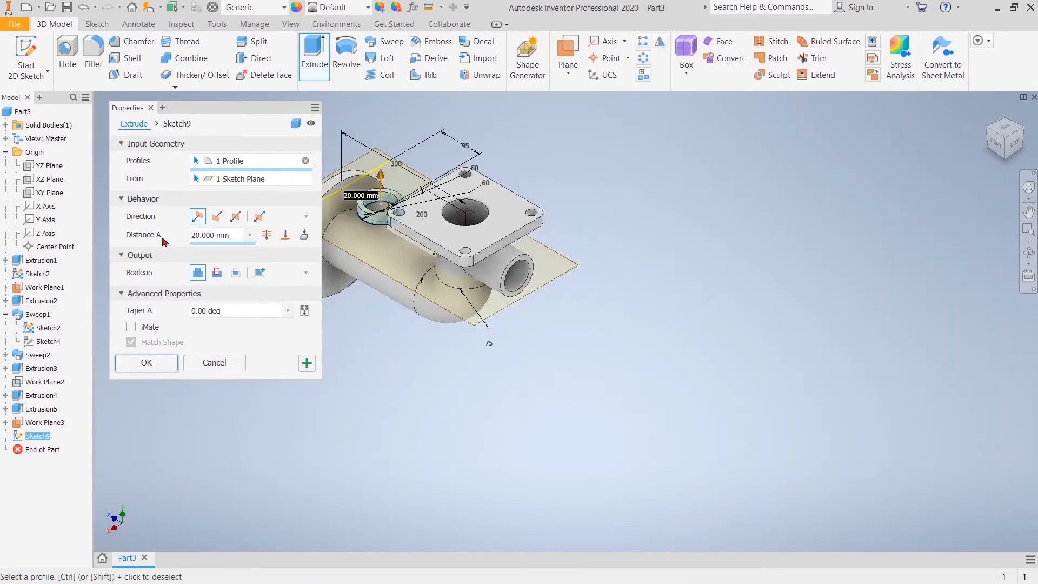
click(286, 235)
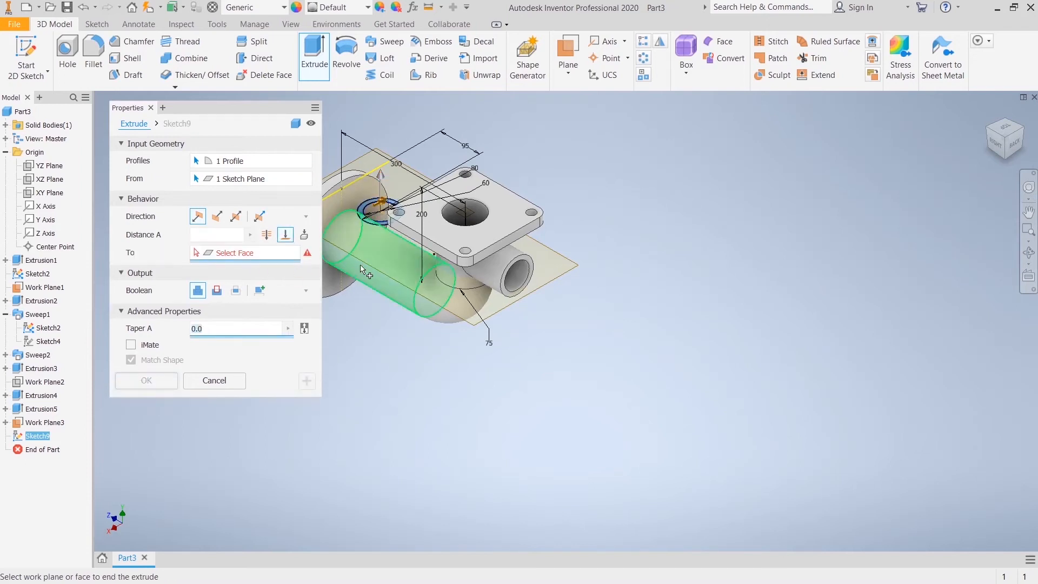
click(363, 301)
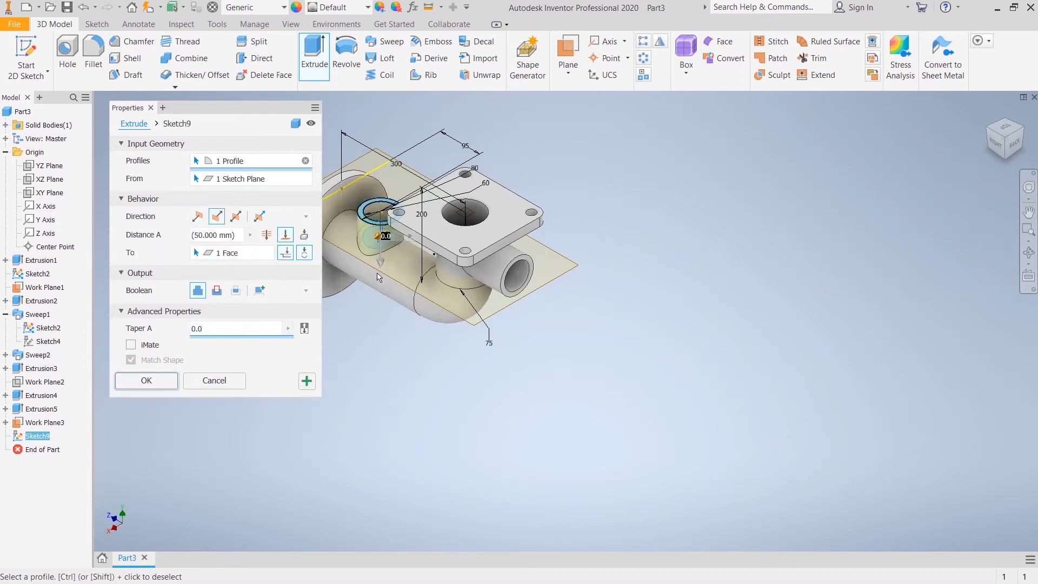
click(160, 386)
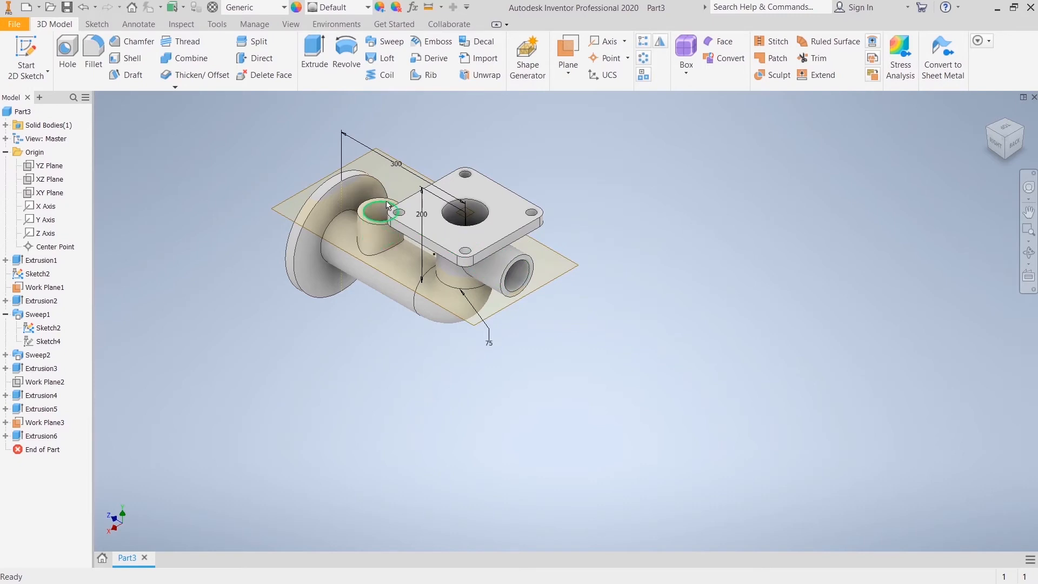
Step: Start a sketch on the upright branch's top face, project its inner circular edge and finish the sketch
scroll(384, 204, up, 5)
click(411, 213)
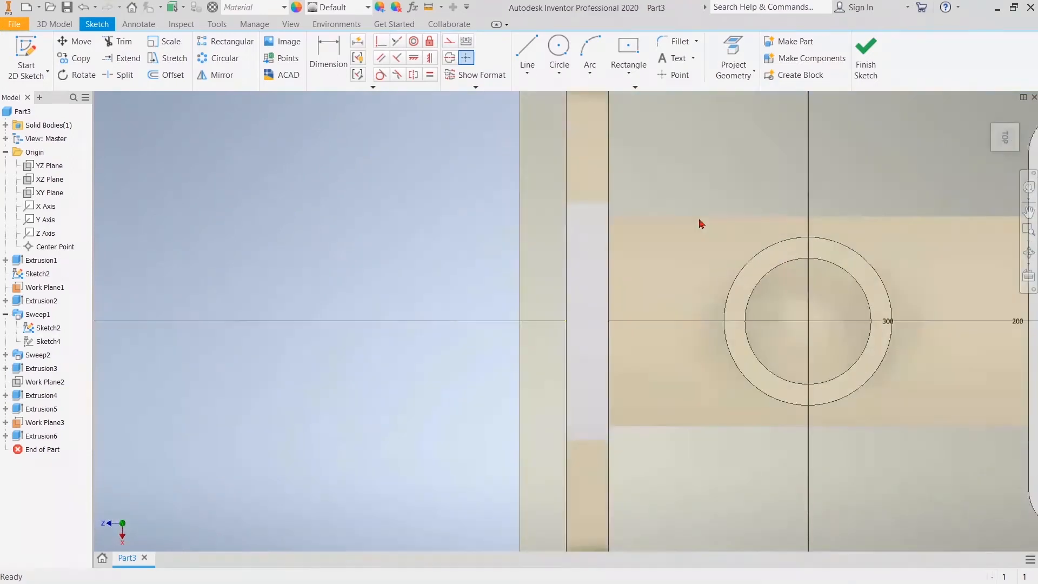
scroll(700, 222, down, 5)
drag(714, 226, 584, 225)
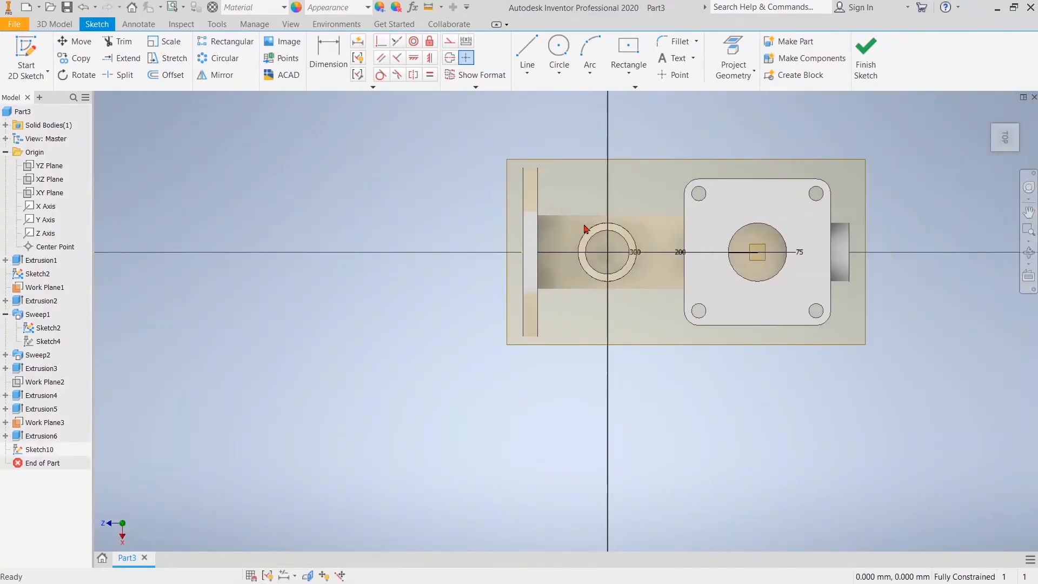
scroll(610, 233, up, 3)
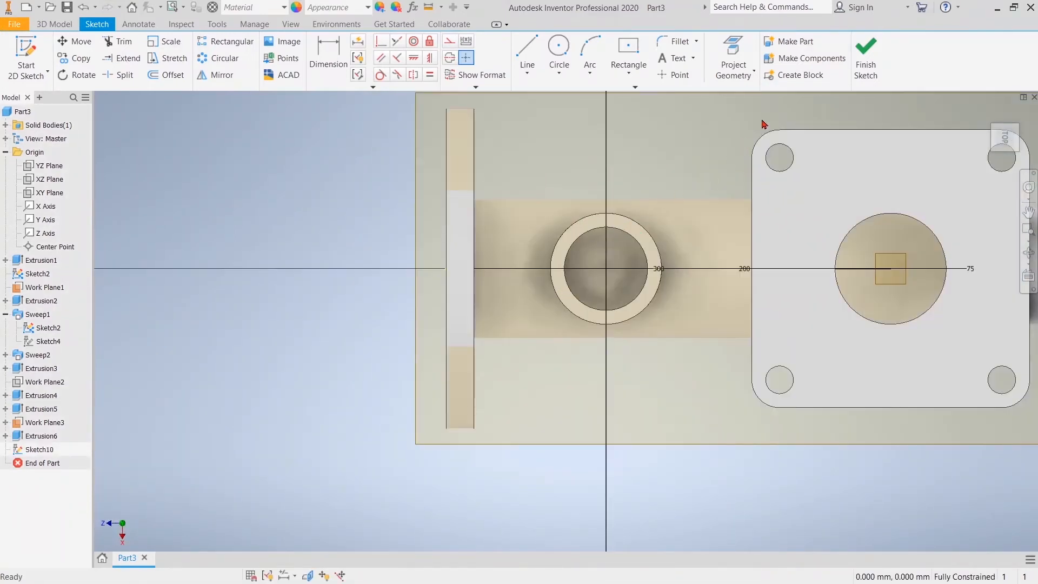
click(736, 56)
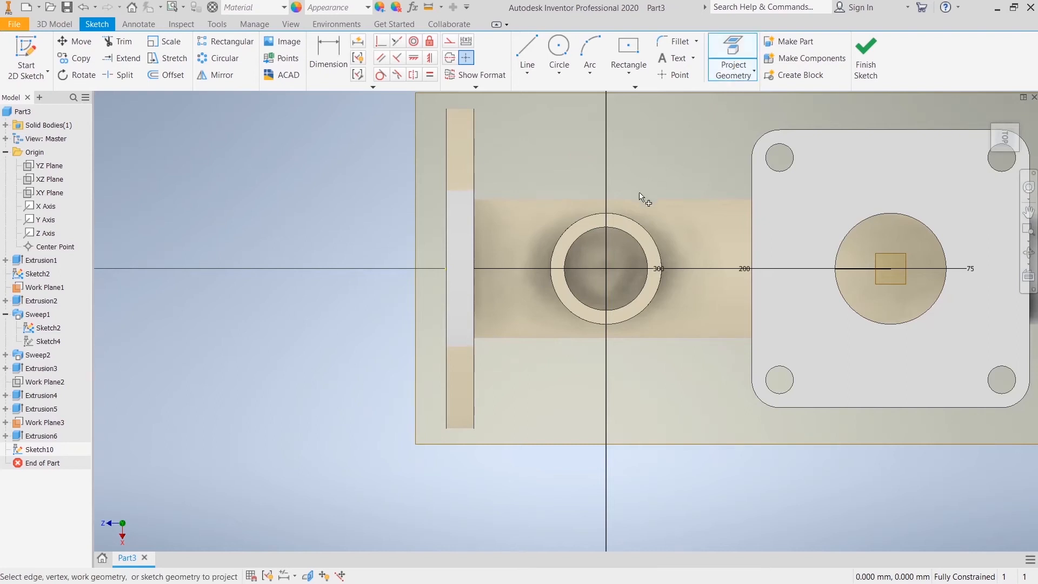
click(634, 221)
right_click(644, 156)
click(680, 157)
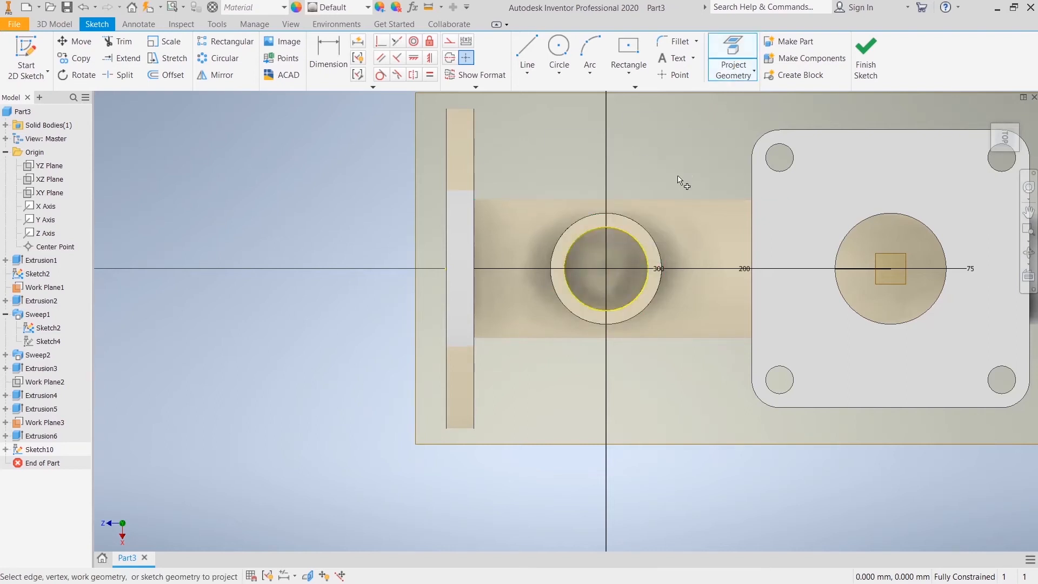
right_click(674, 145)
click(711, 144)
click(861, 66)
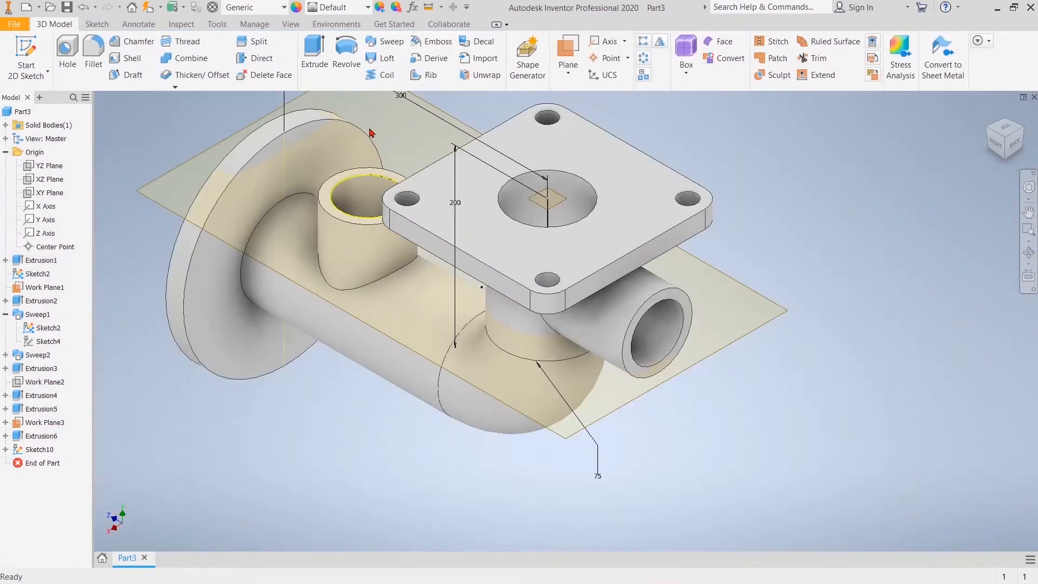
Step: Cut the projected bore circle downward from the upright branch's top face, using the To Next extent and the existing solid
click(314, 54)
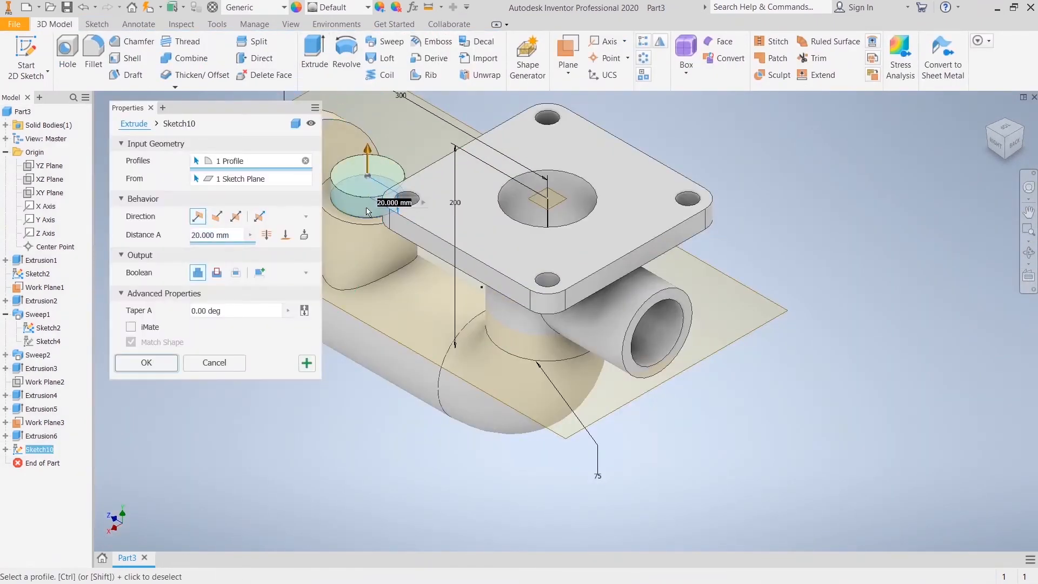
click(304, 236)
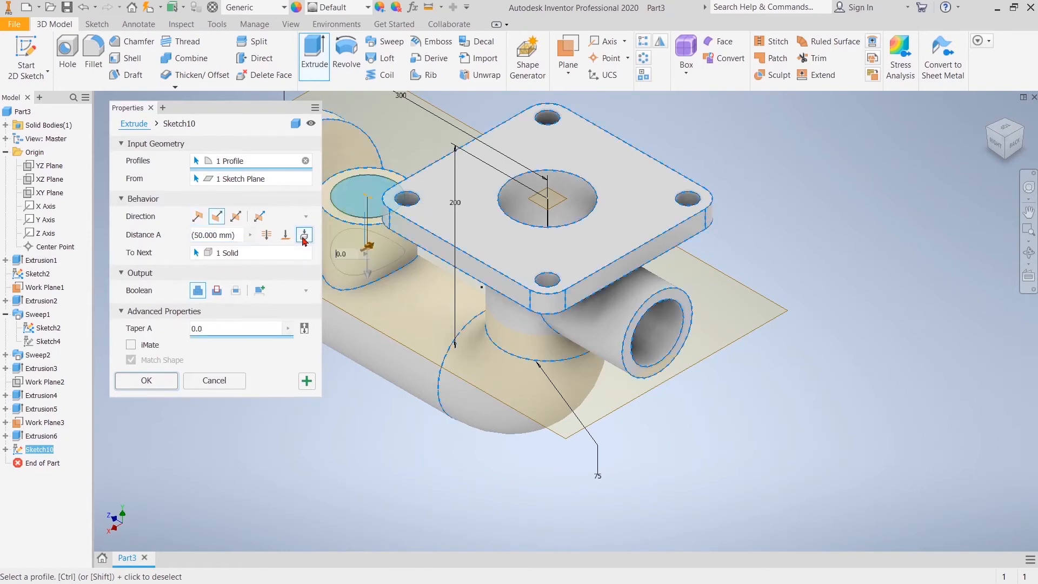
click(217, 290)
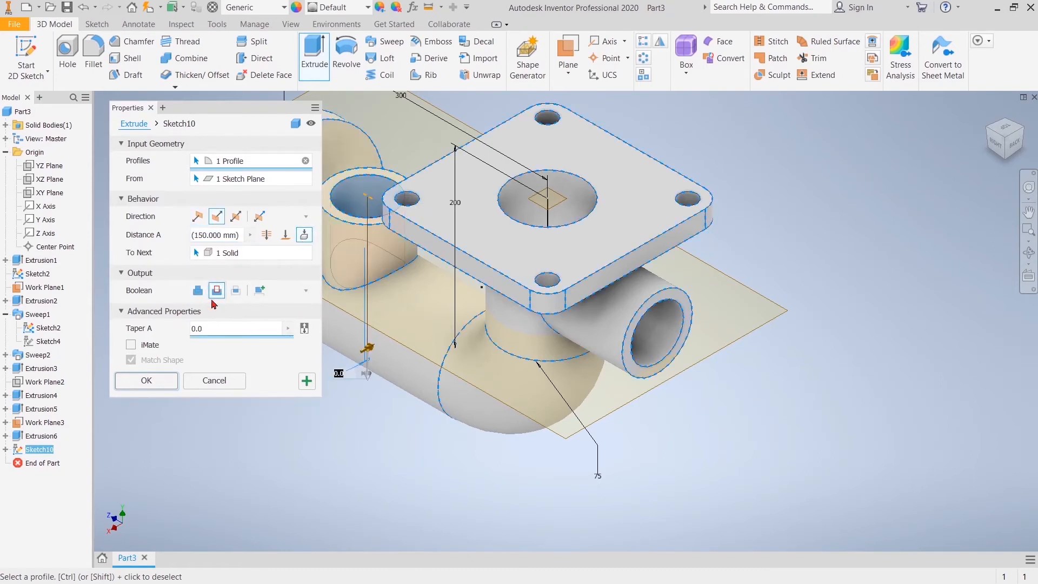
click(154, 385)
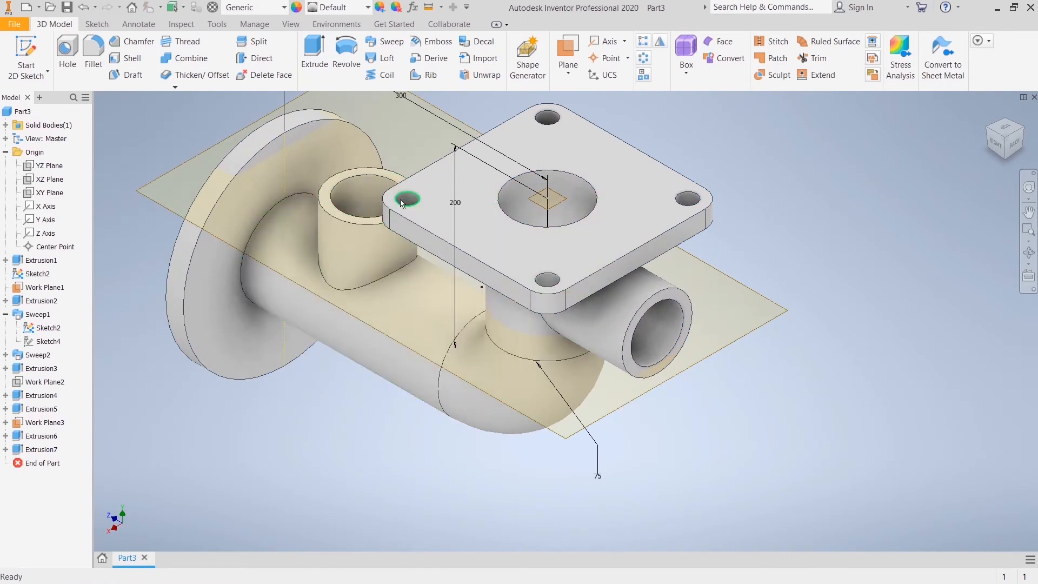
Step: Start a sketch on the upright branch's annular top face and project its inner circular edge
scroll(771, 291, up, 4)
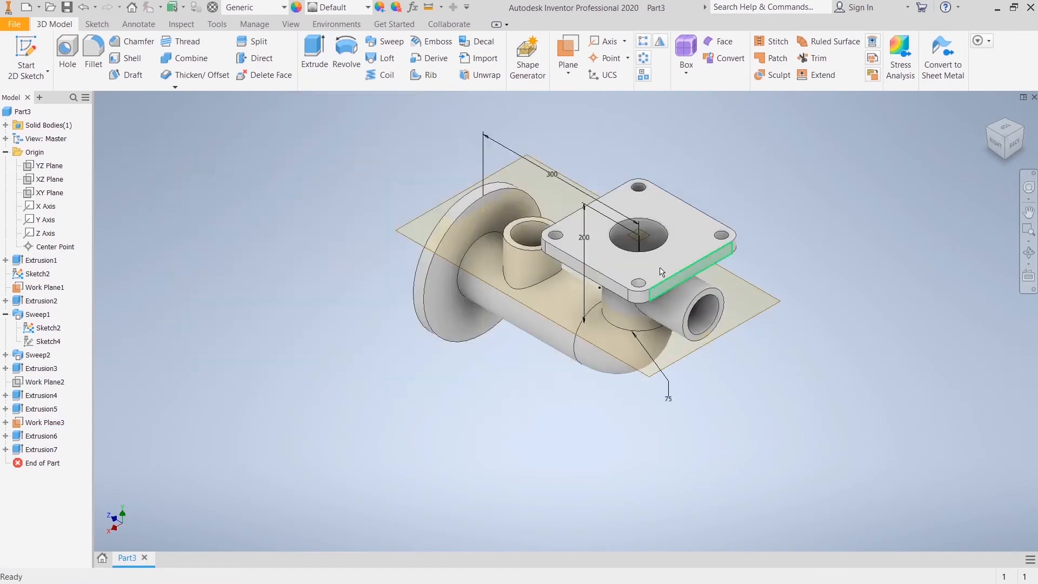
scroll(618, 255, down, 5)
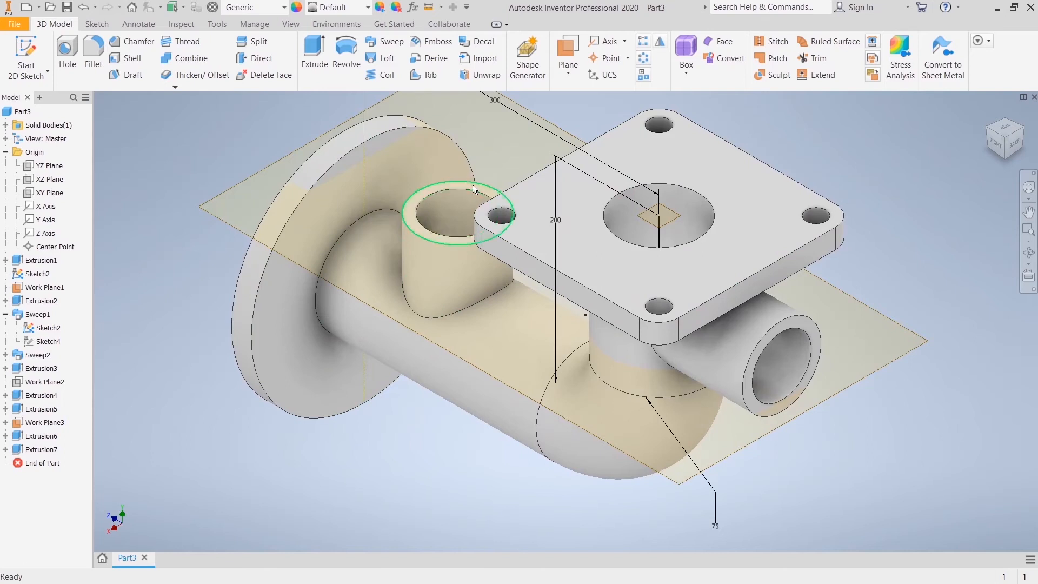
scroll(474, 189, down, 3)
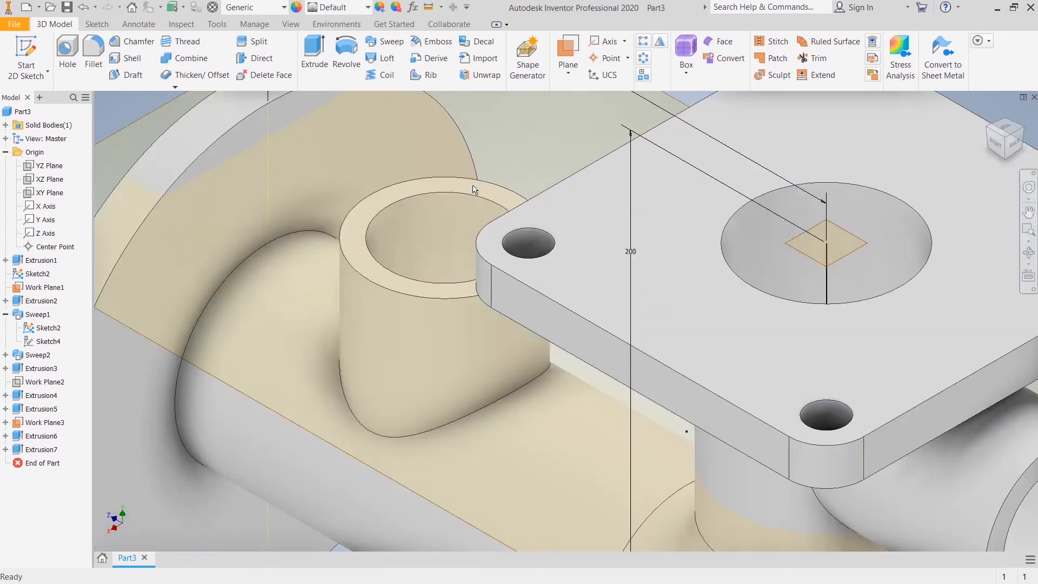
click(403, 192)
click(478, 183)
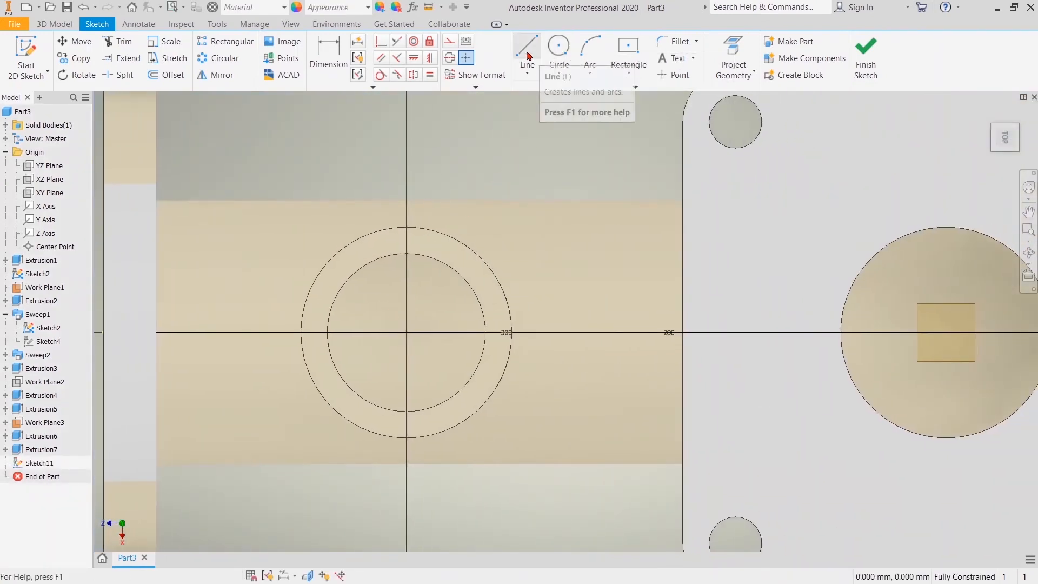
click(730, 54)
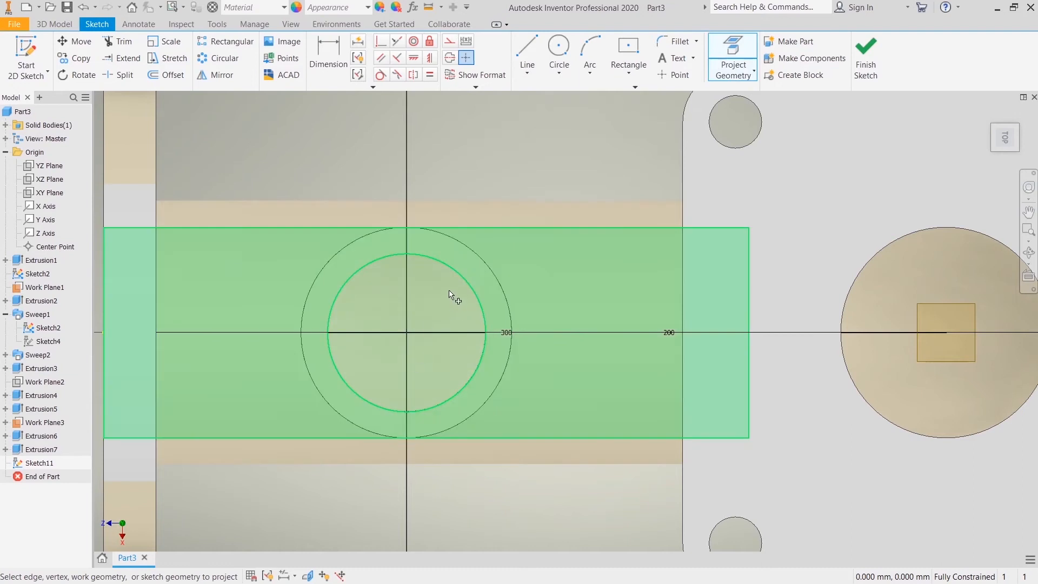
click(456, 275)
right_click(502, 160)
click(559, 161)
click(527, 62)
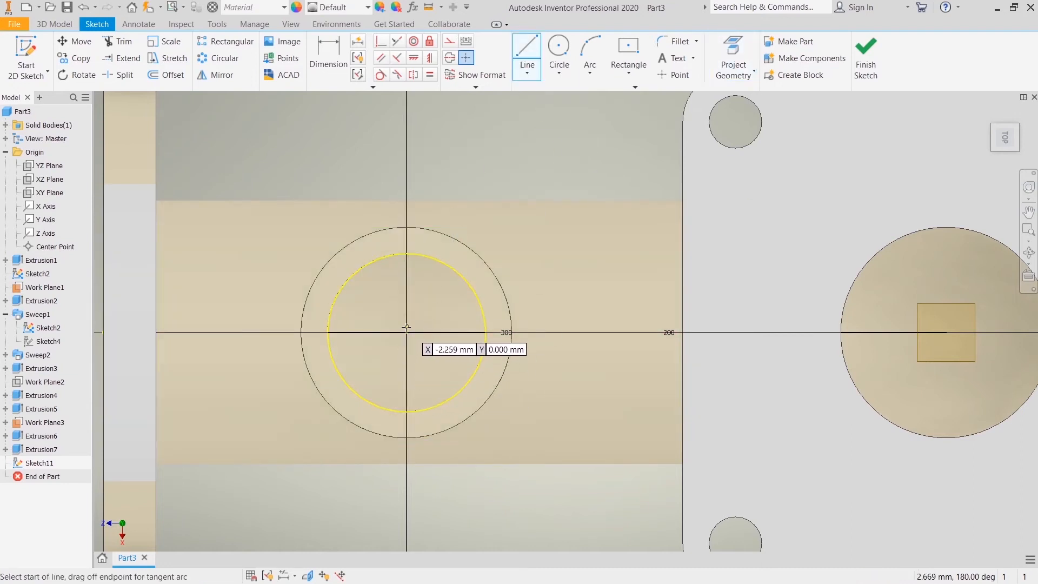
click(407, 332)
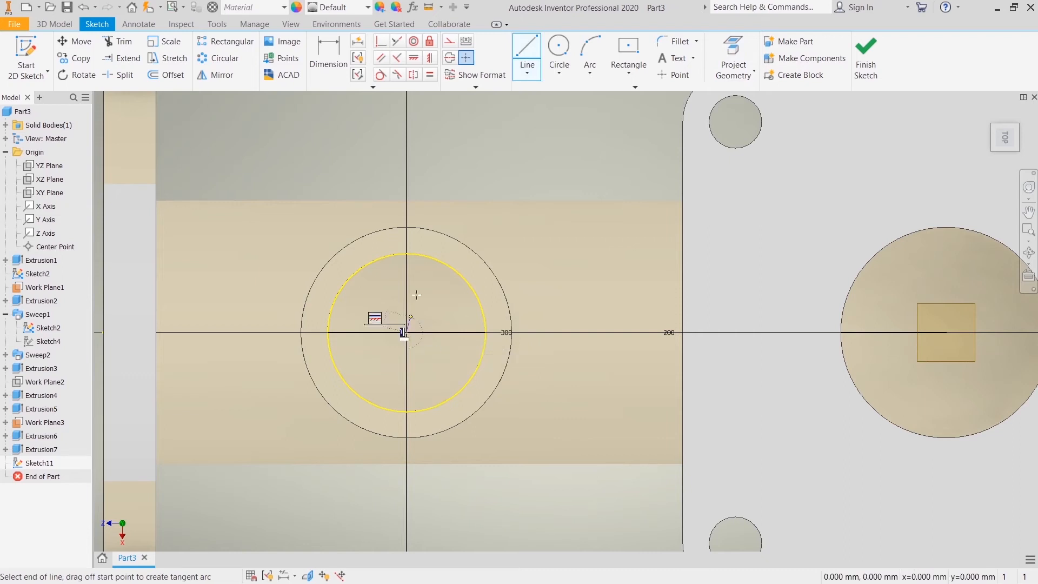
right_click(433, 148)
click(476, 150)
Step: Draw a 70 mm line from the bore's center perpendicular to the pipe axis and convert it to construction geometry
click(531, 56)
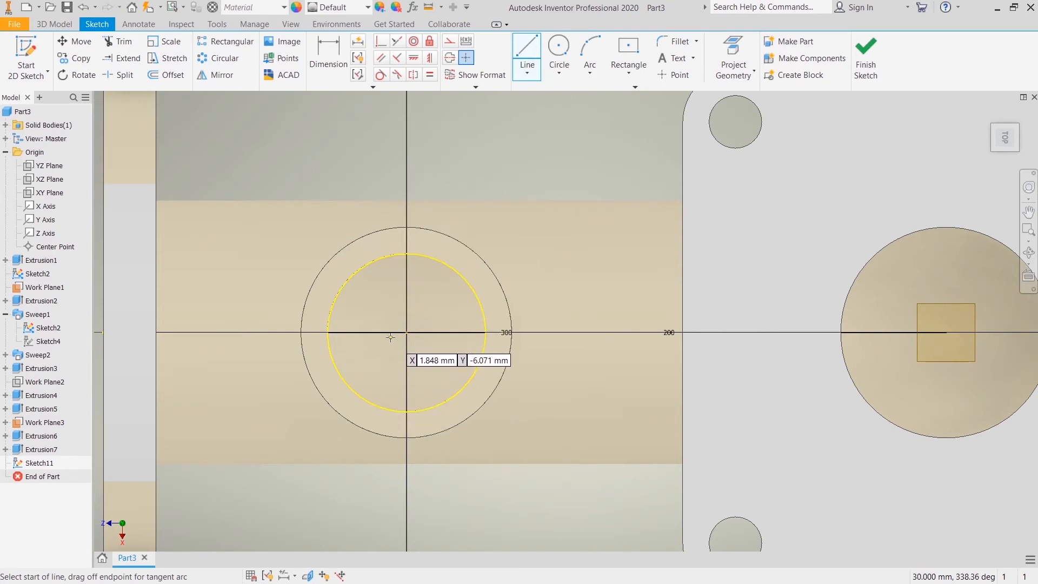
click(407, 332)
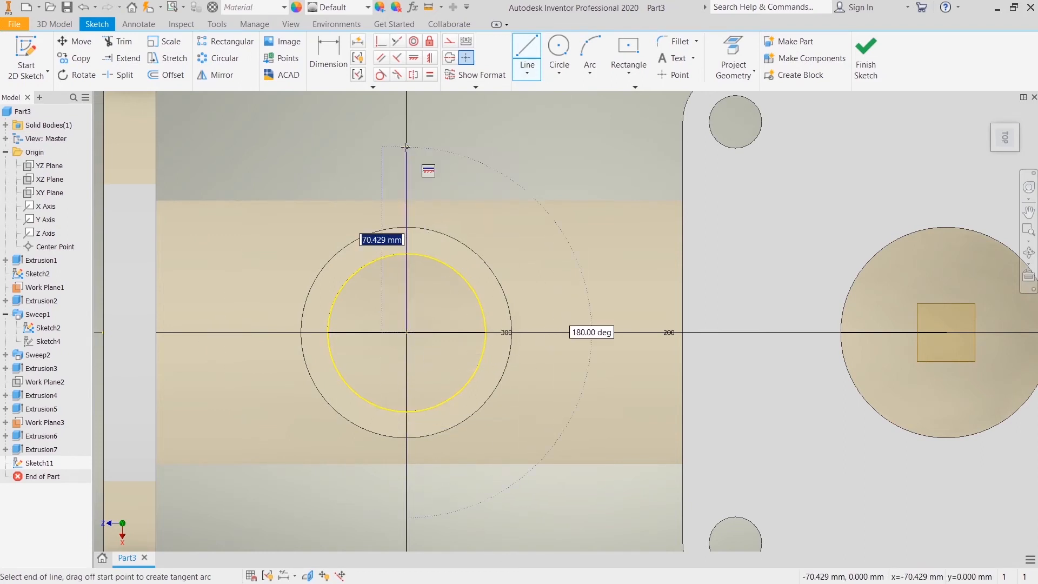
key(Return)
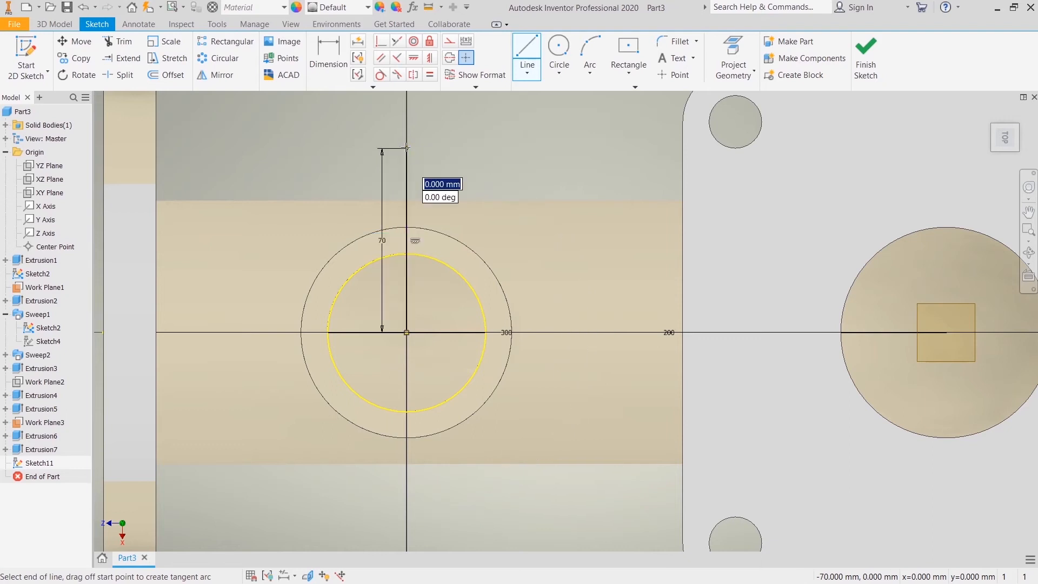
right_click(565, 151)
click(607, 152)
right_click(409, 205)
key(Escape)
Step: Draw a circle centered on the outer end of the 70 mm construction line, defined by a radius of 200 mm
click(559, 54)
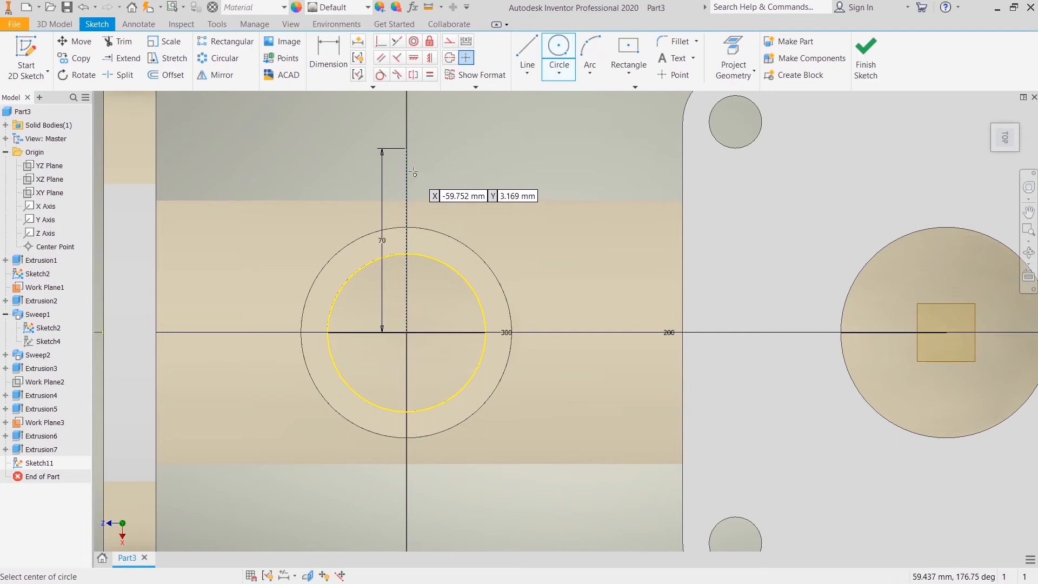
click(406, 148)
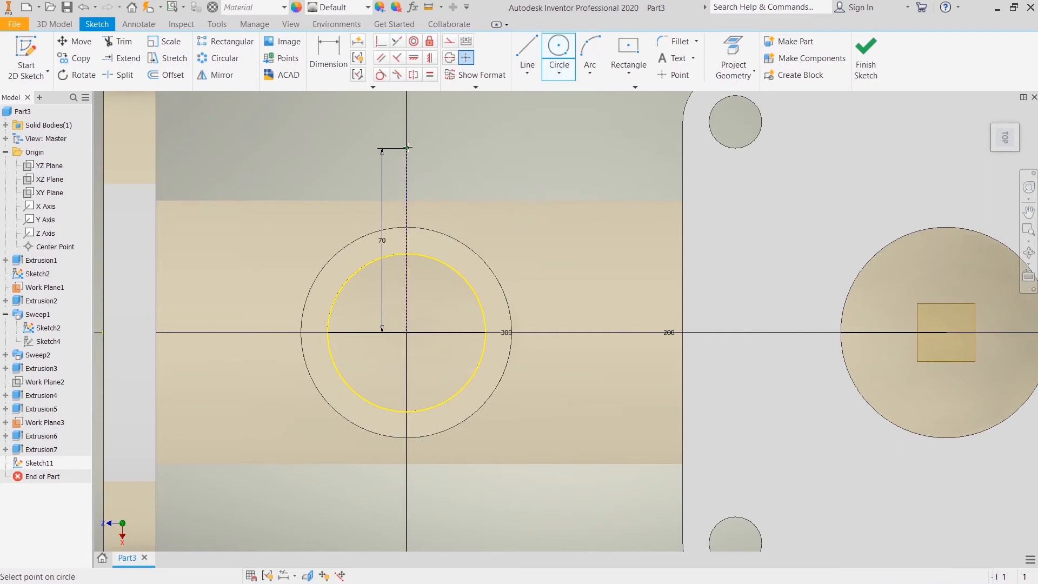
right_click(440, 170)
click(441, 277)
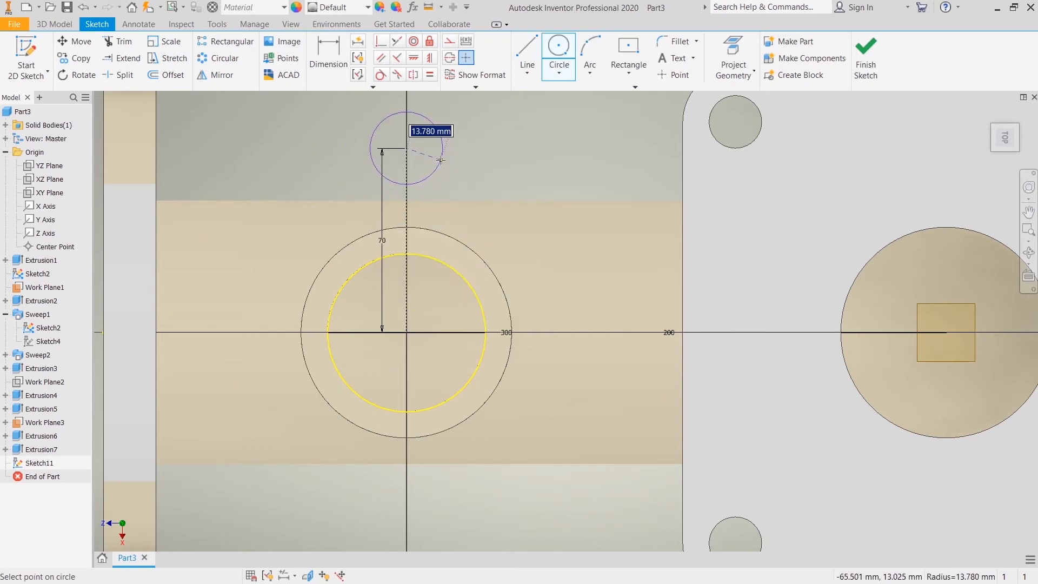
text(200)
key(Return)
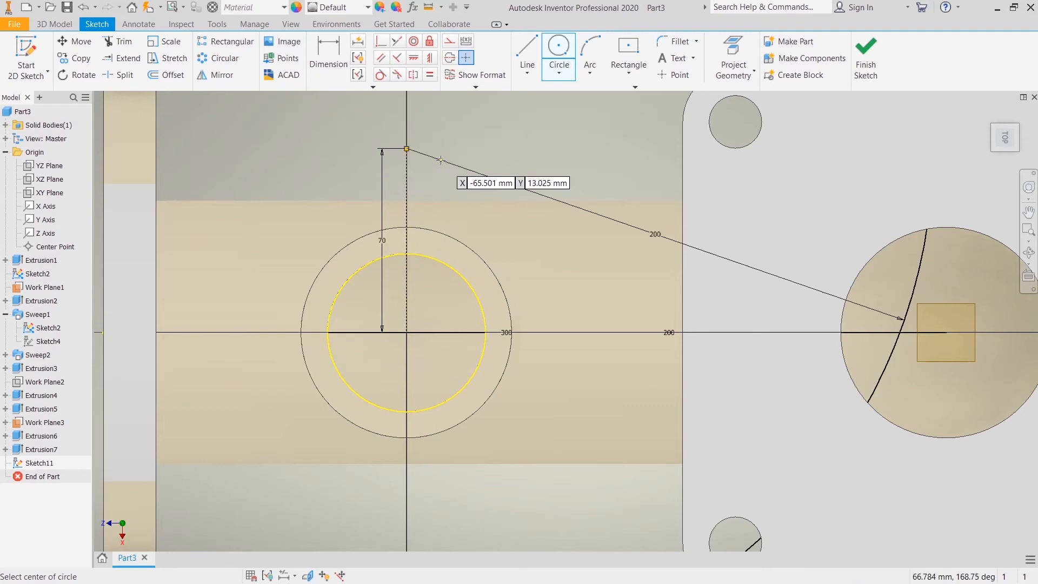
right_click(560, 106)
click(606, 105)
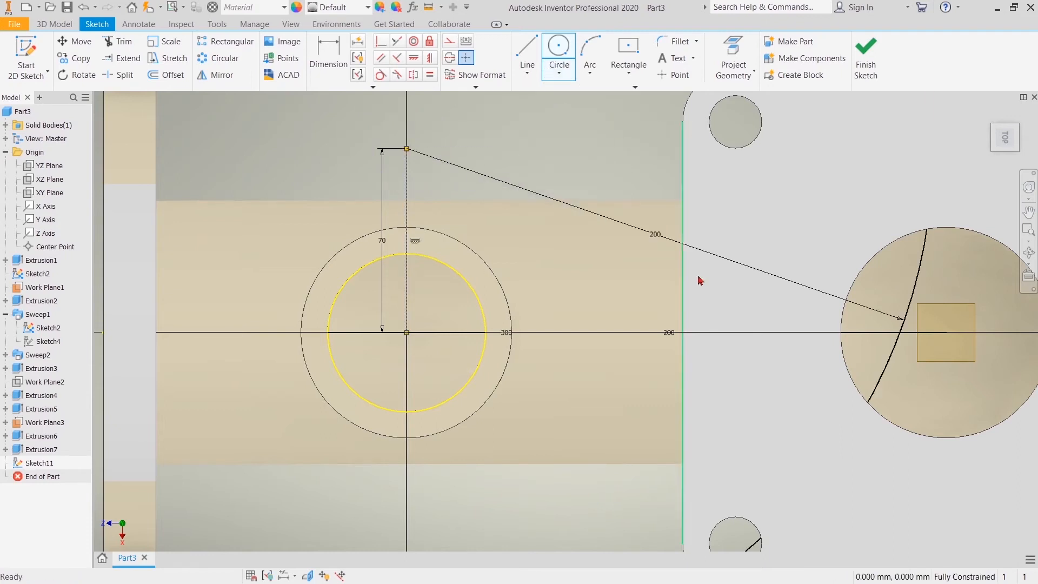
Step: Set the radius of the circle at the construction line's outer end to 20 mm
double_click(659, 238)
text(20)
key(Return)
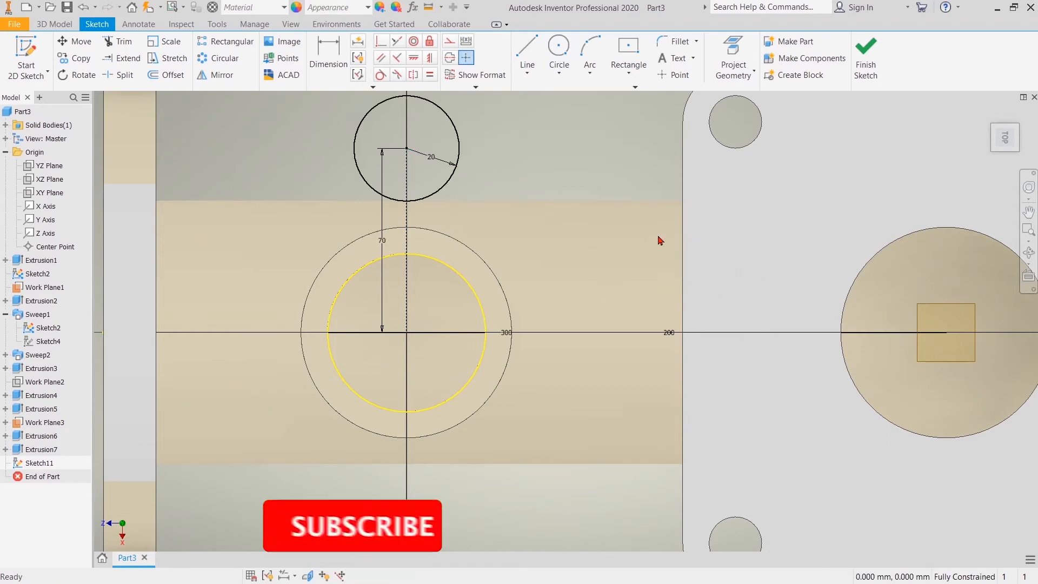
Step: Draw a circle of radius 50 mm concentric with the upright branch's bore
click(559, 49)
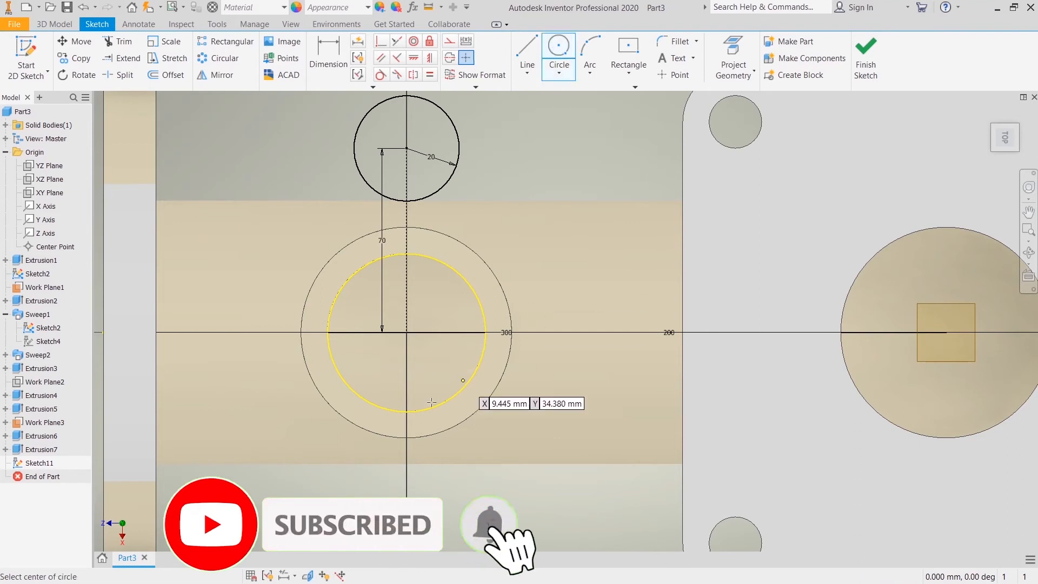
click(406, 332)
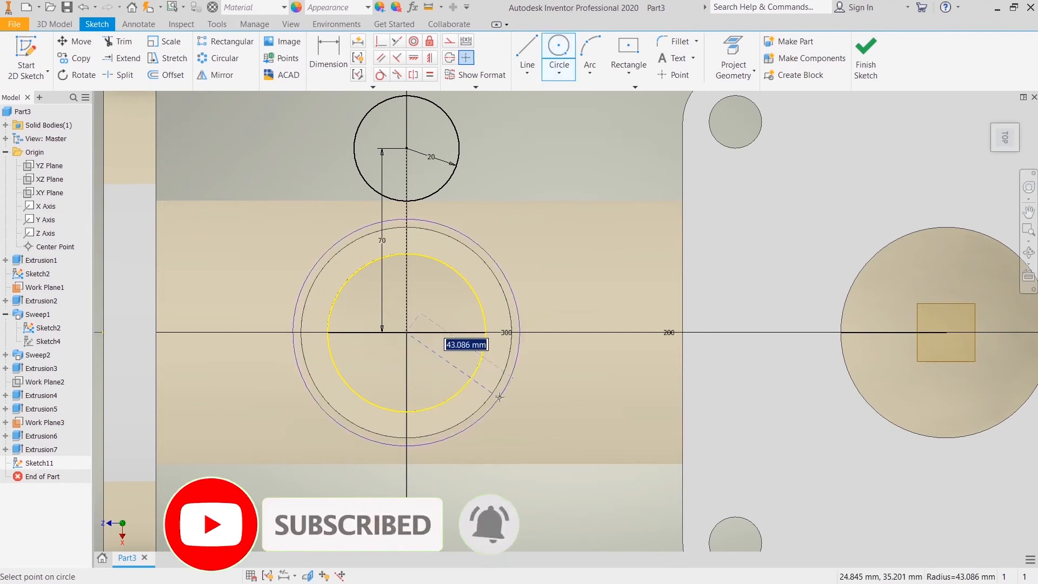
key(Return)
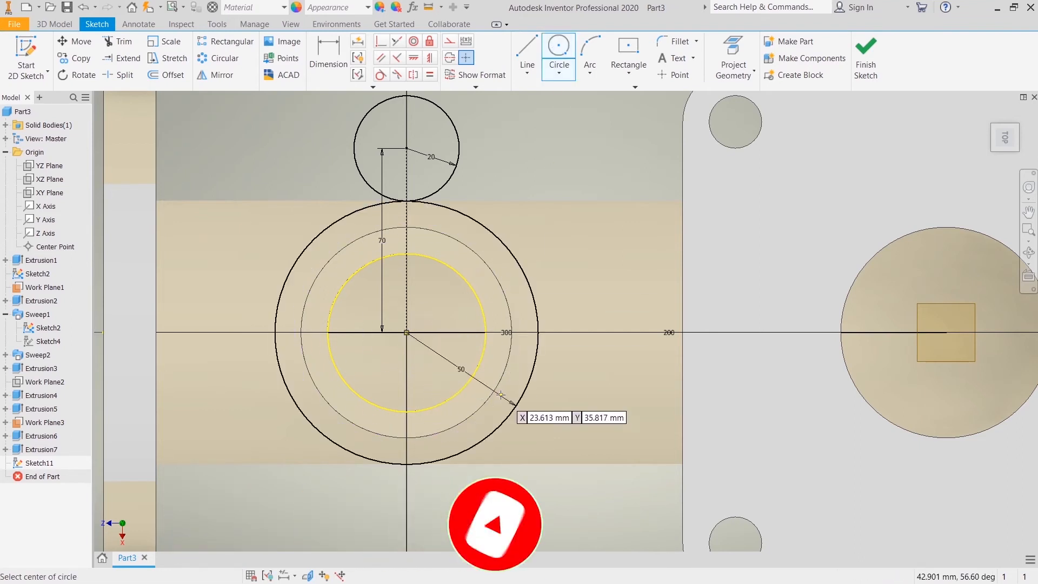
right_click(604, 156)
click(656, 154)
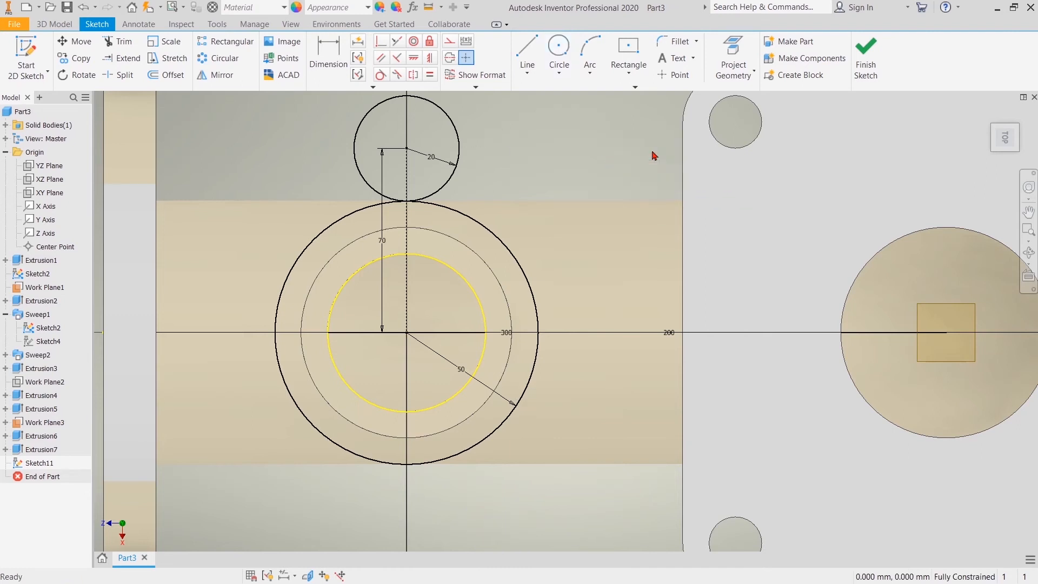
Step: Draw a line about 138 mm long along the pipe axis, through the center of the 50 mm radius circle
click(521, 52)
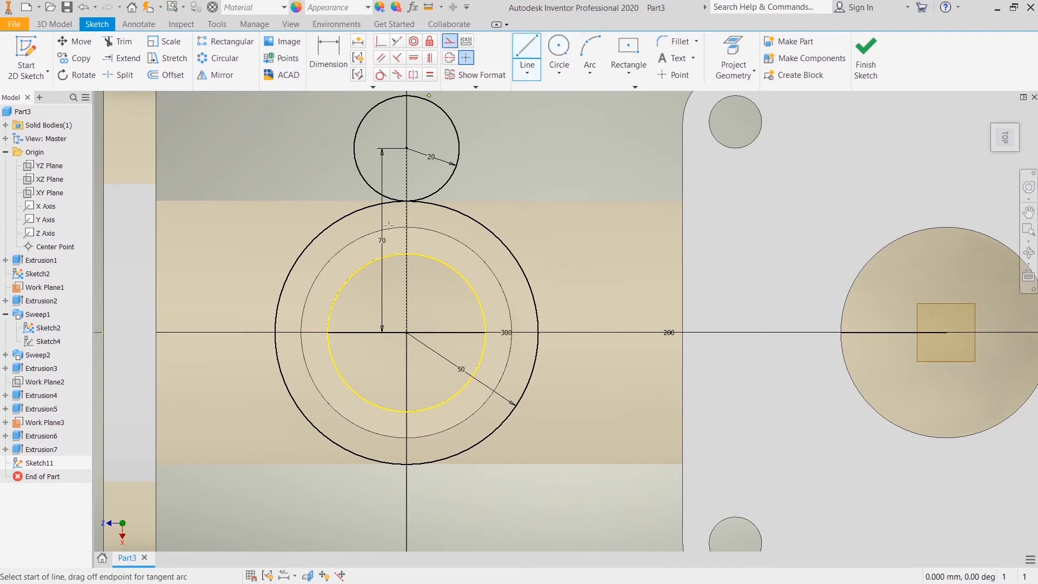
click(246, 332)
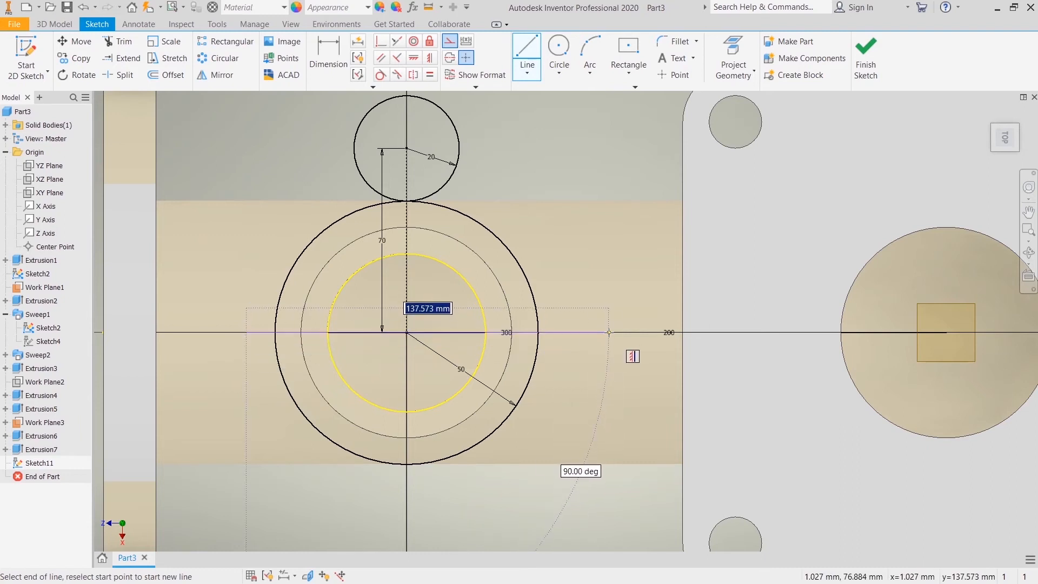
right_click(622, 268)
click(575, 261)
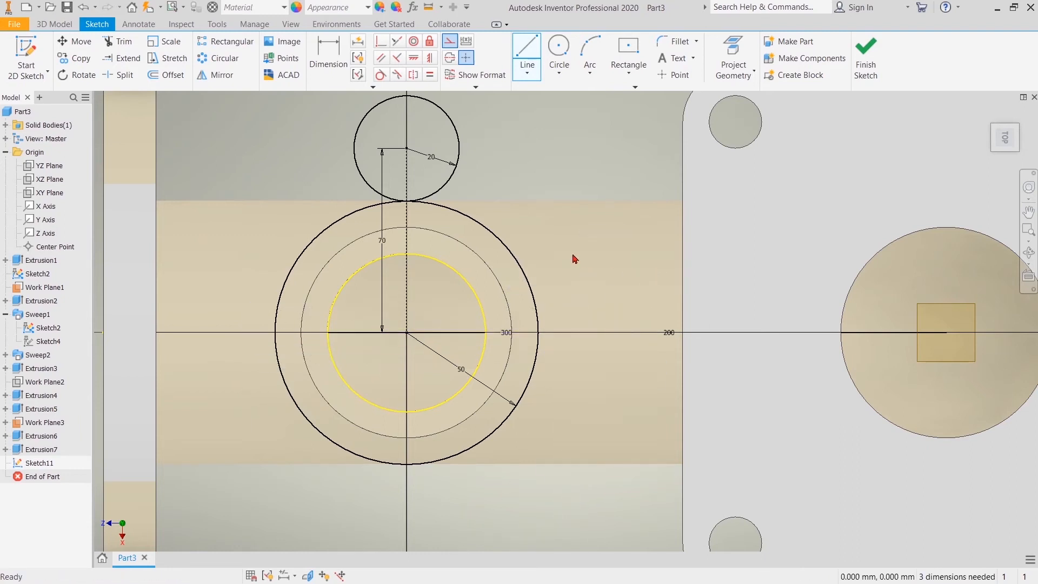
Step: Mirror the 20 mm radius circle about the line along the pipe axis
click(216, 80)
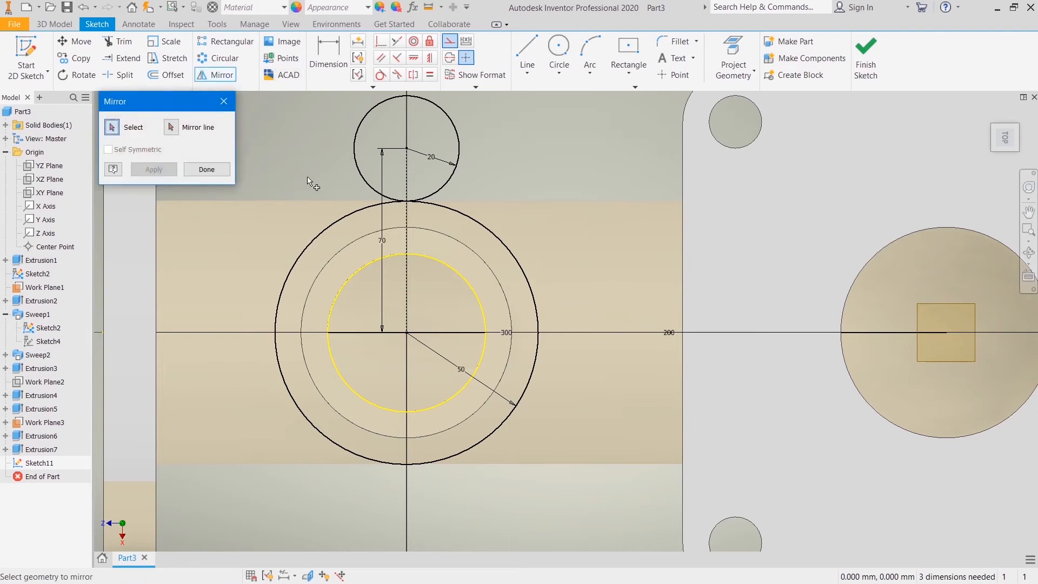
click(361, 173)
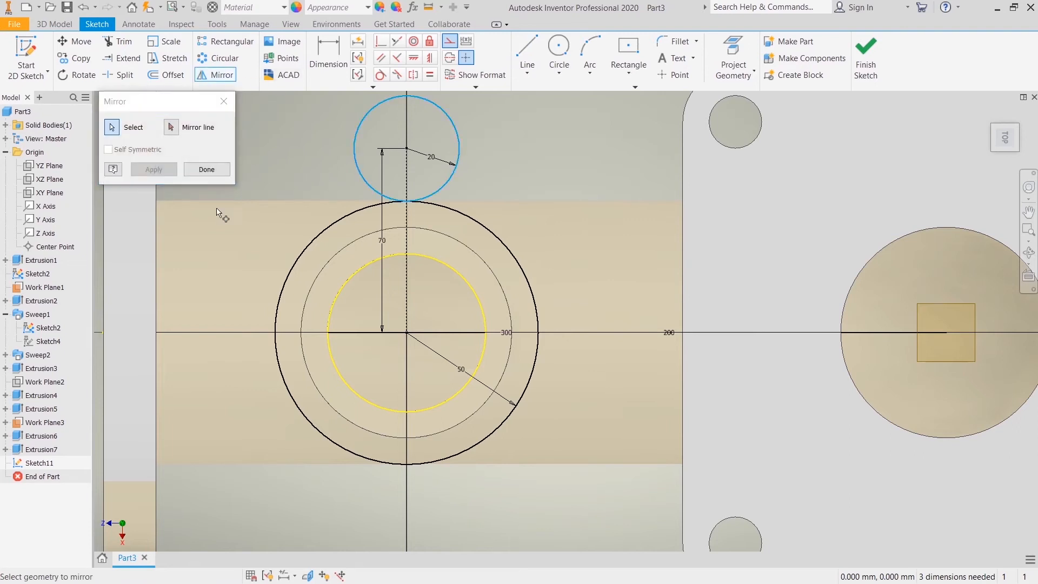
click(172, 130)
click(250, 333)
click(151, 171)
click(206, 170)
Step: Try to dimension the mirrored circle's diameter
middle_drag(236, 243, 255, 176)
click(339, 59)
click(481, 461)
click(540, 448)
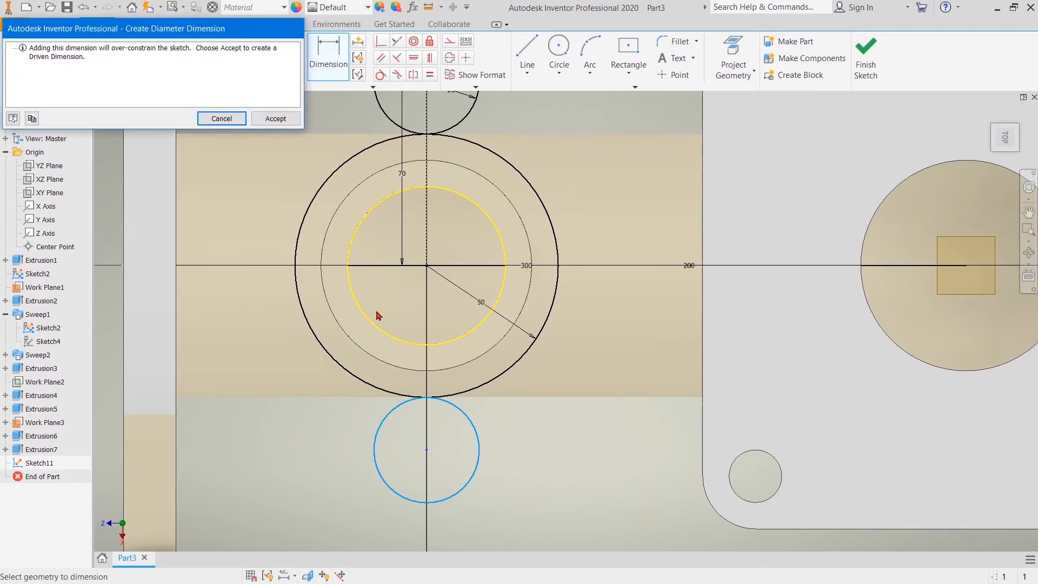
click(222, 119)
right_click(560, 481)
click(488, 458)
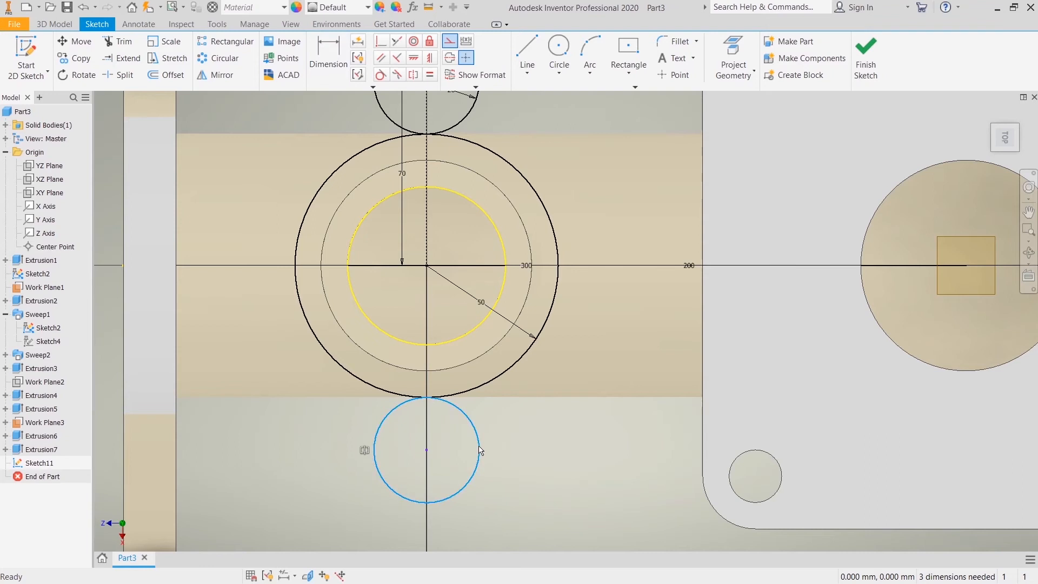
Step: Convert the mirrored circle to construction geometry and delete it
right_click(480, 451)
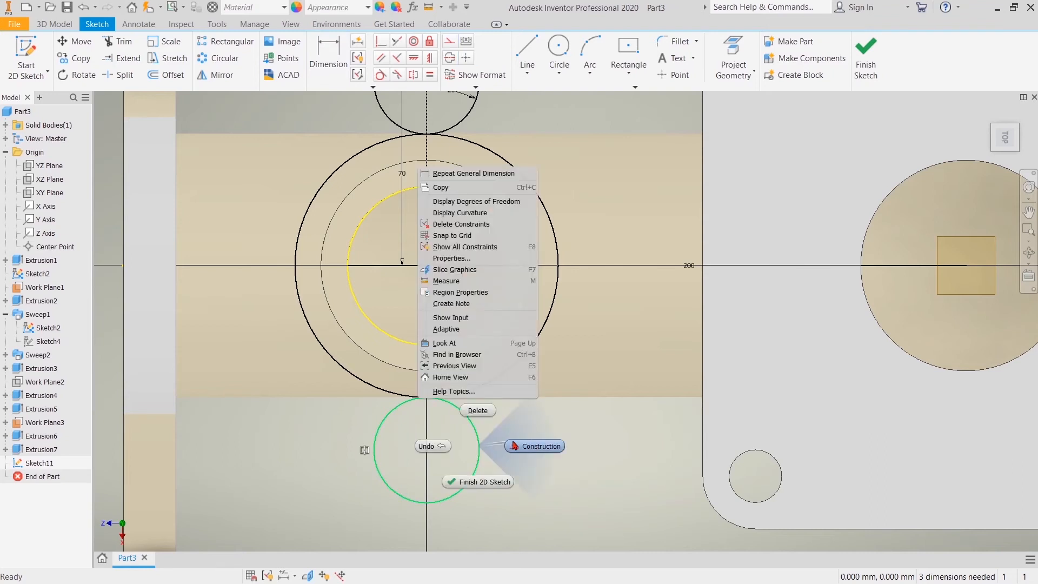
click(582, 424)
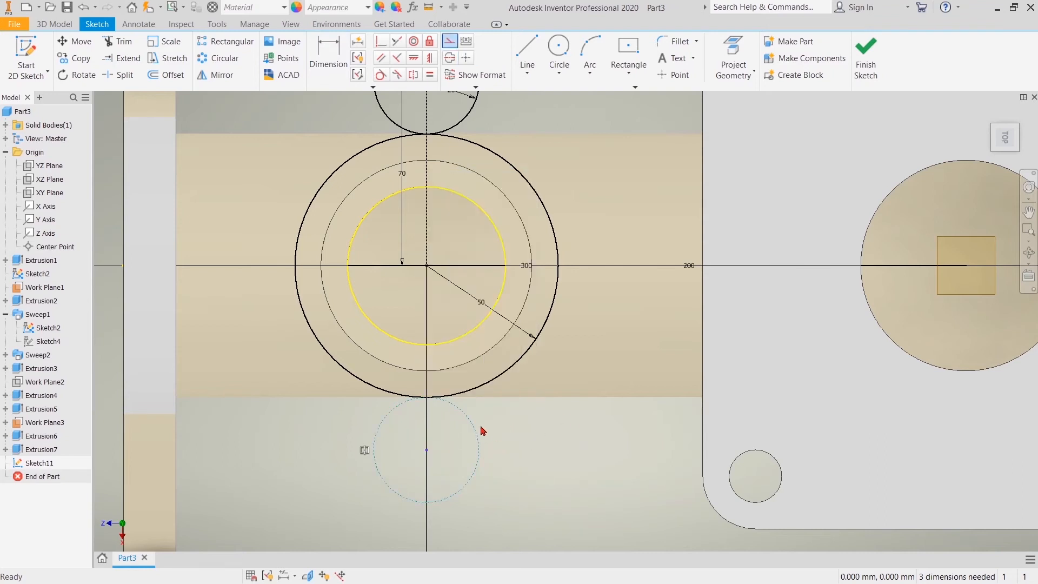
right_click(472, 427)
click(474, 393)
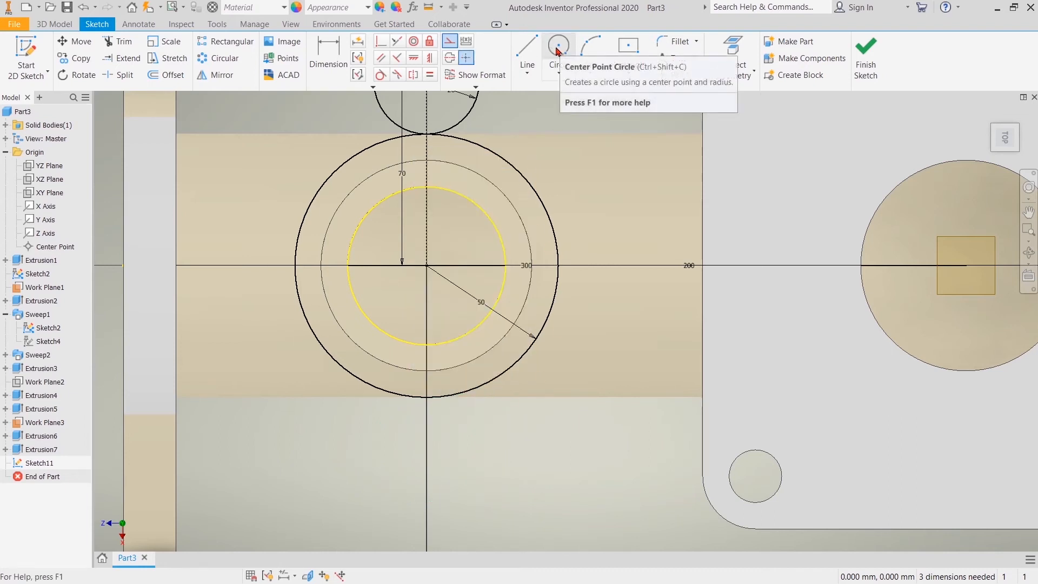
Step: Draw a 20 mm radius circle centered on the vertical line below the 50 mm radius circle and convert it to normal geometry
click(561, 52)
click(427, 463)
right_click(461, 479)
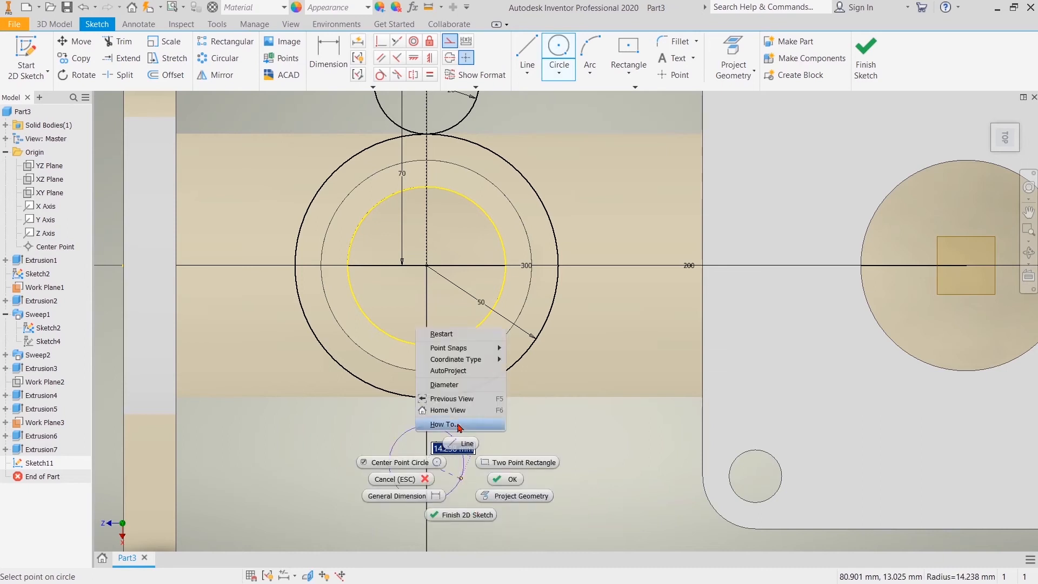
click(469, 480)
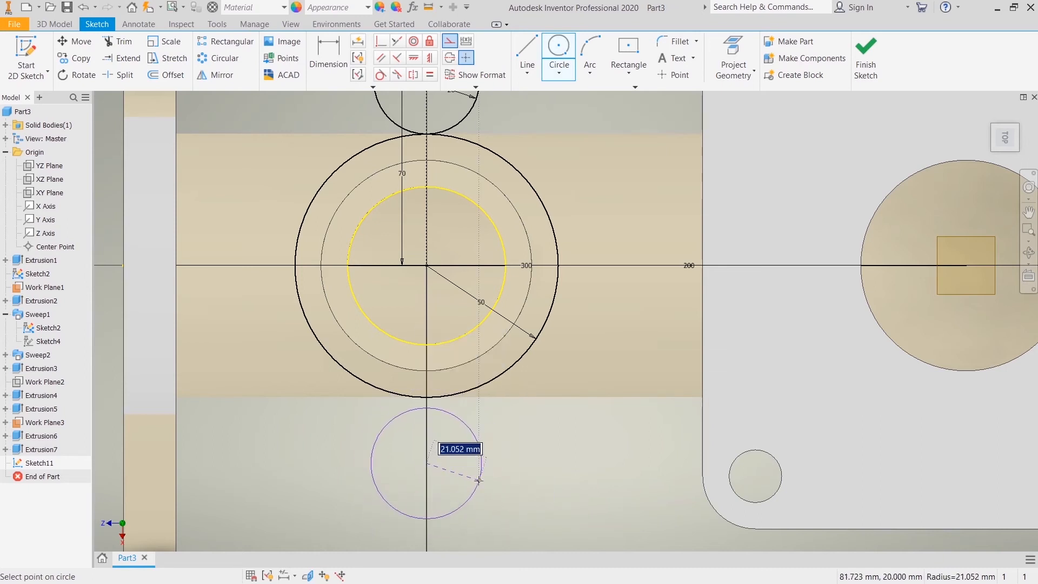
text(20)
key(Return)
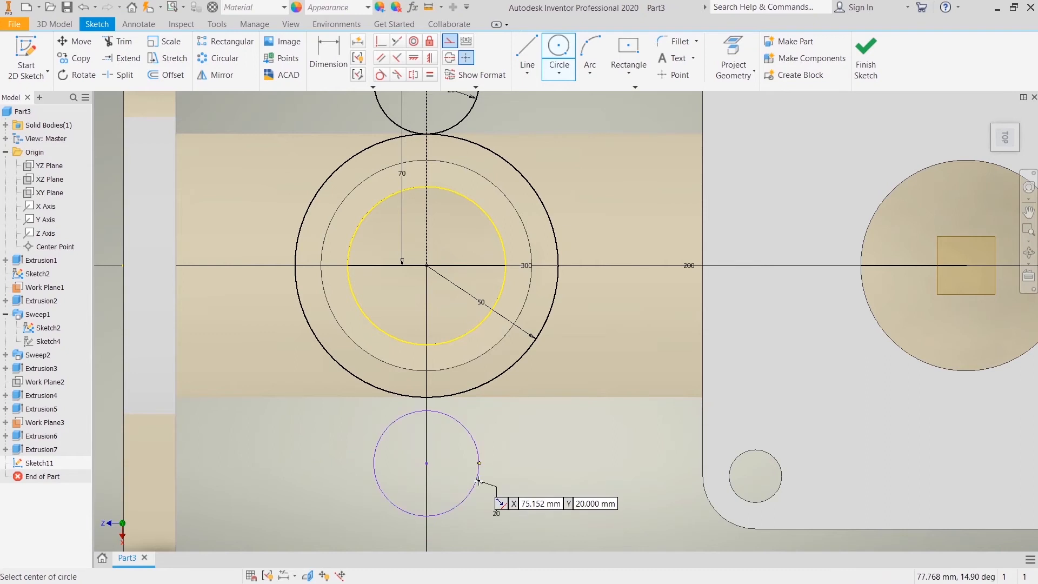
right_click(566, 101)
click(599, 105)
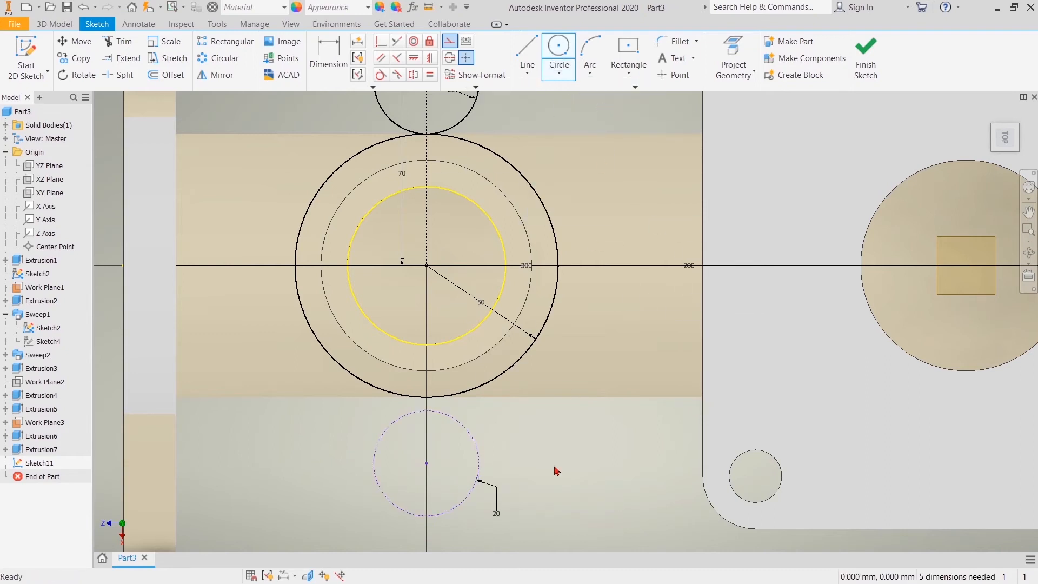
right_click(476, 453)
click(548, 452)
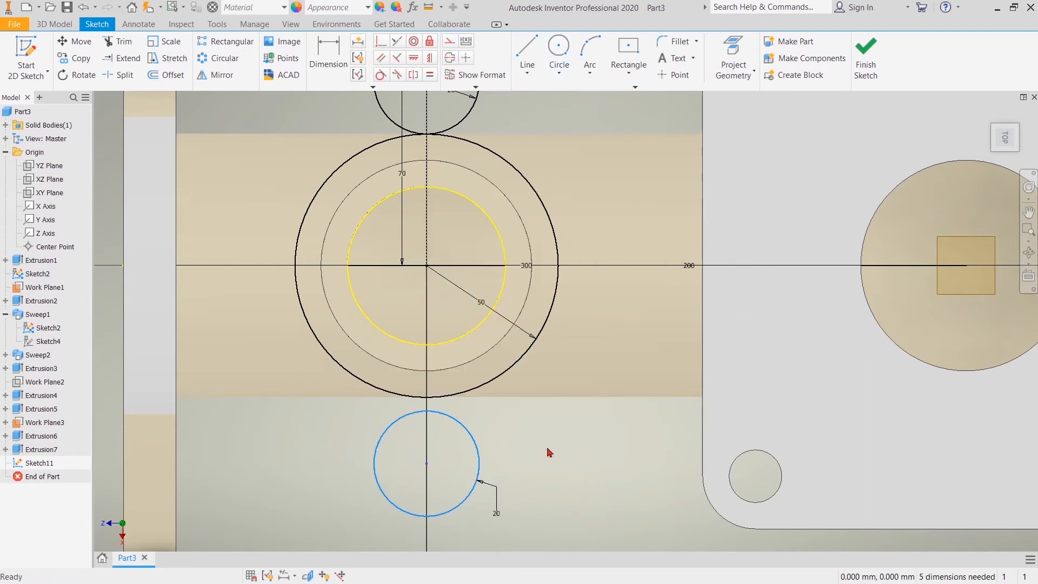
Step: Dimension the distance between the centers of the upper and lower 20 mm radius circles as 140 mm
click(328, 55)
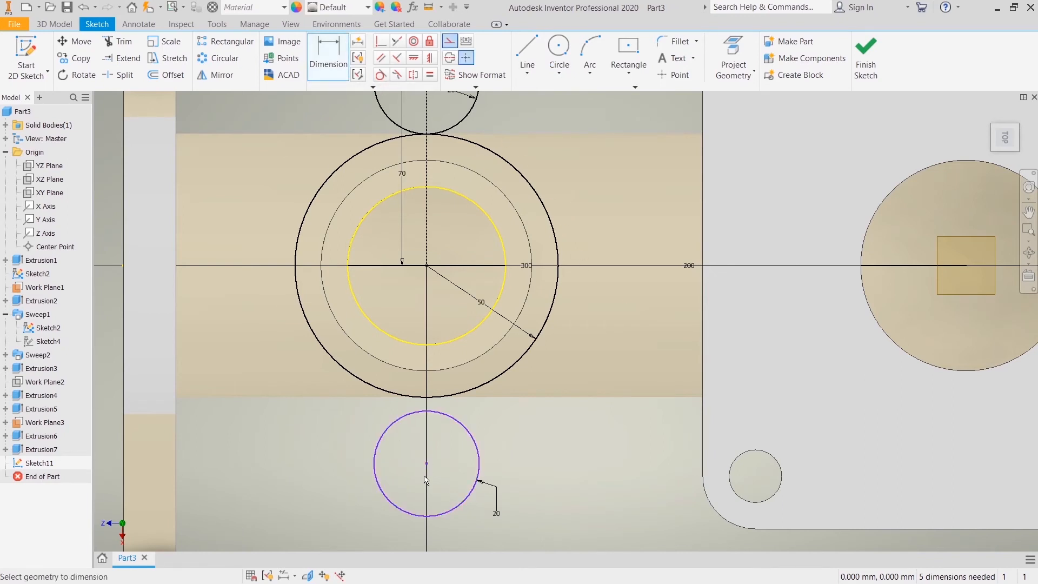
middle_drag(475, 220, 477, 300)
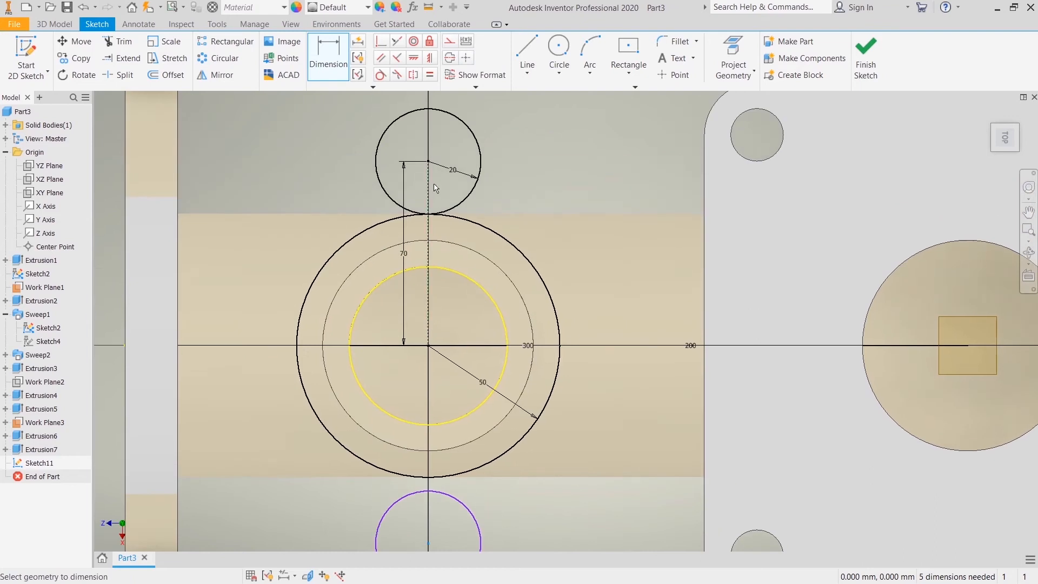
click(429, 162)
click(258, 230)
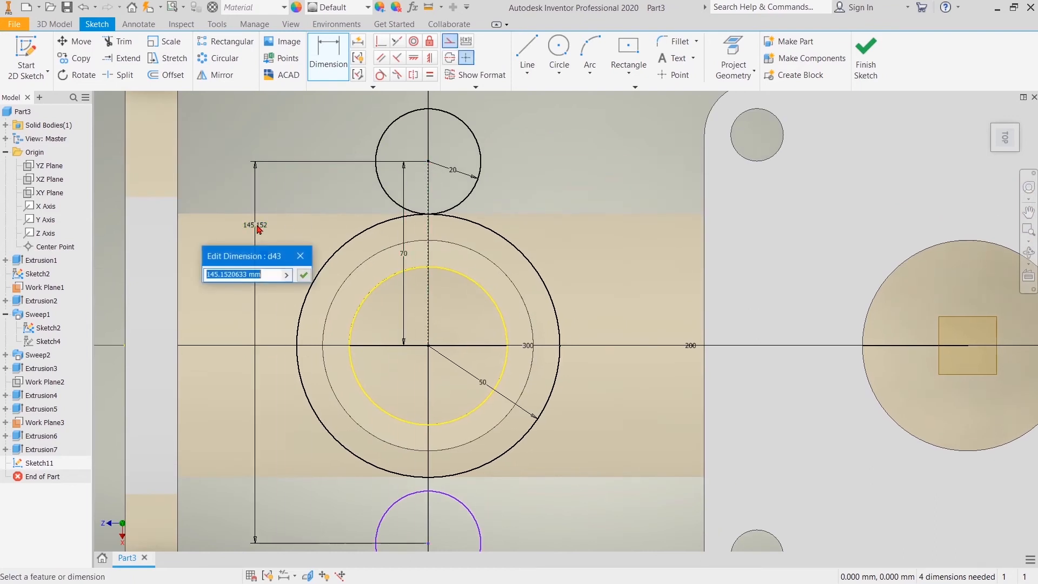
text(140)
key(Return)
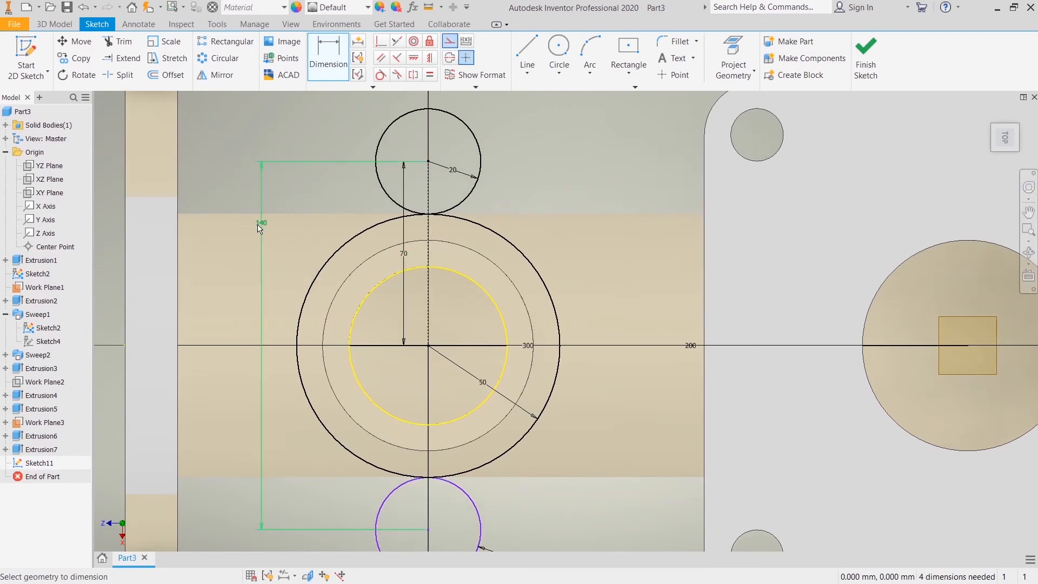
right_click(562, 191)
click(598, 191)
Step: Draw two slanted lines joining the right sides of the upper and lower 20 mm radius circles to the 50 mm radius circle
click(526, 63)
click(481, 163)
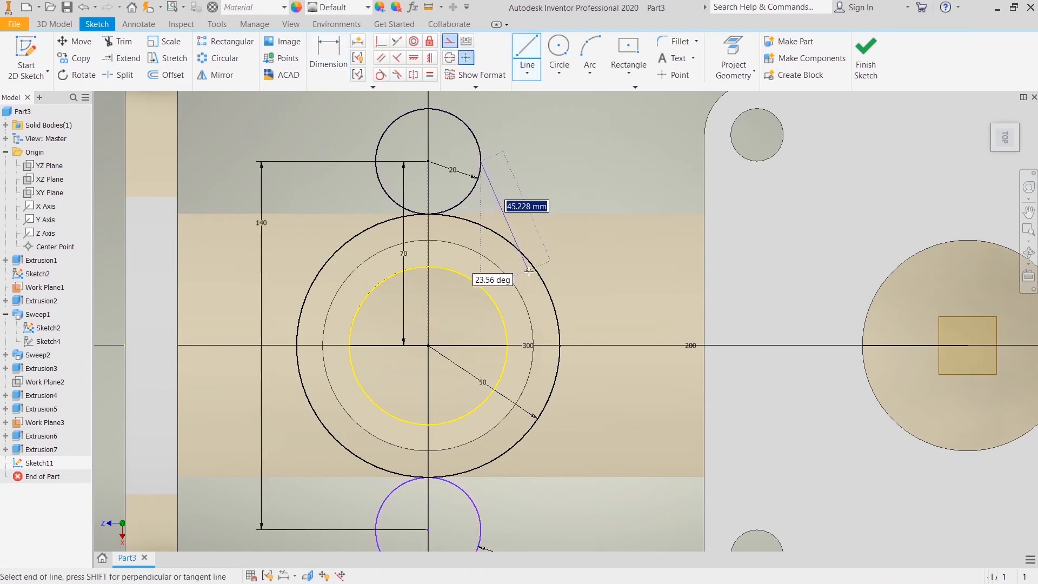
double_click(543, 282)
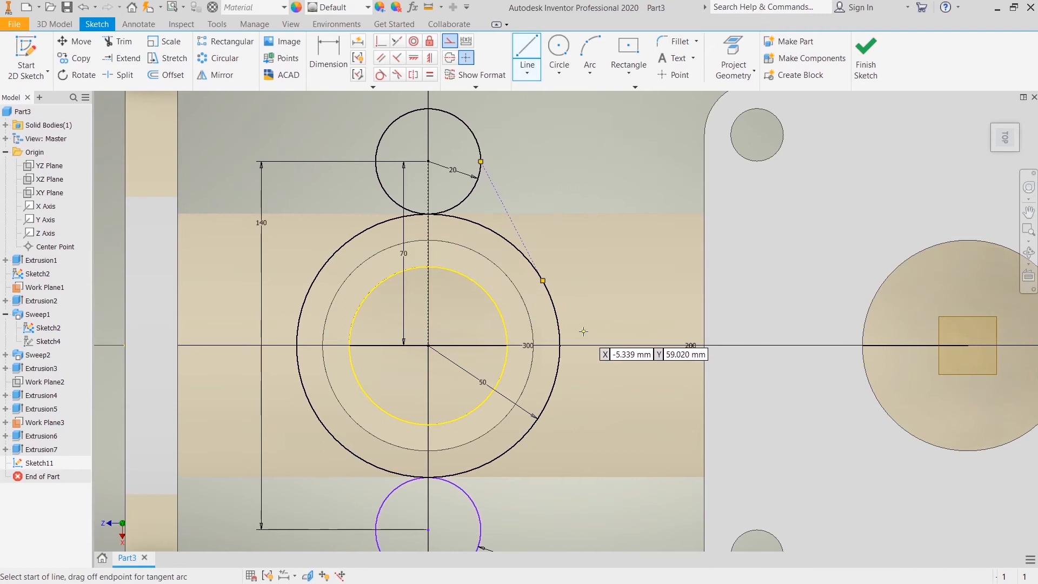
middle_drag(557, 355, 523, 249)
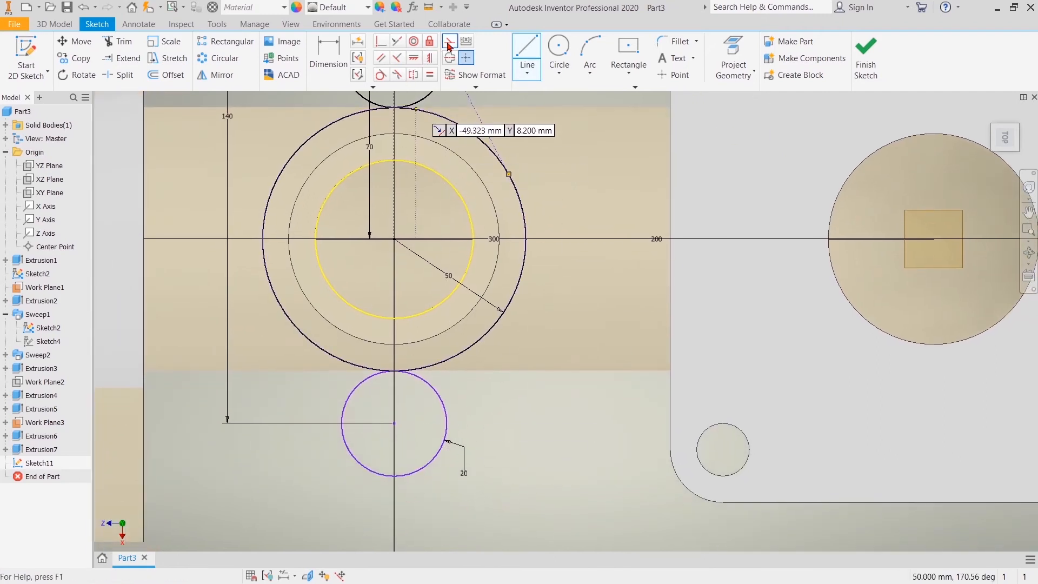
click(446, 421)
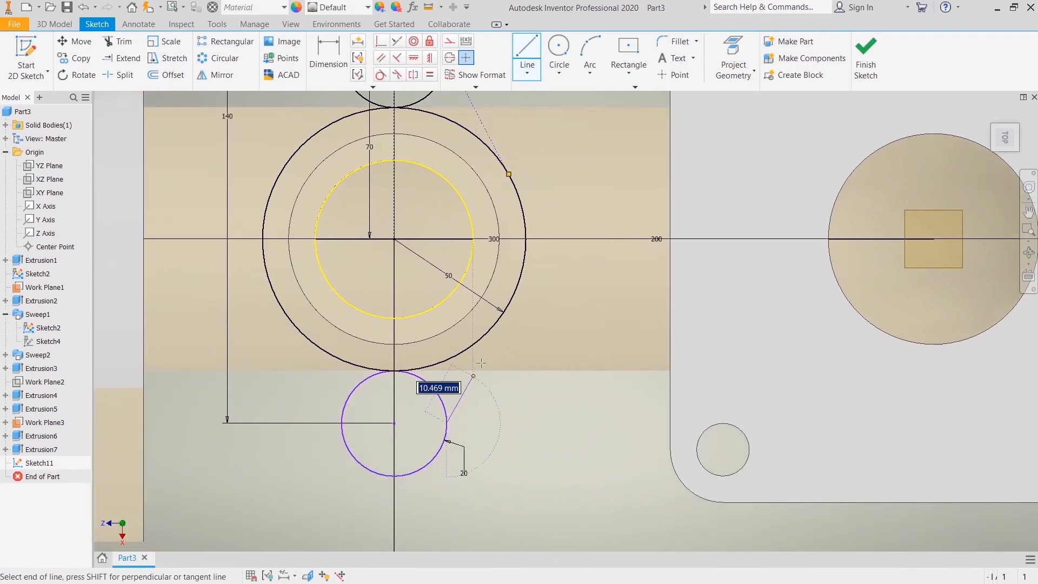
double_click(509, 307)
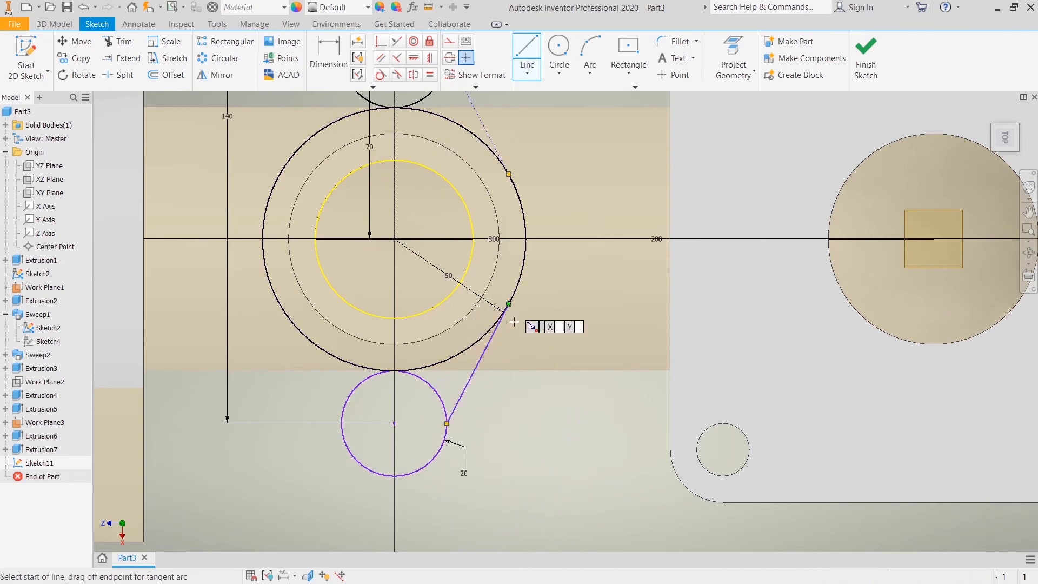
Step: Draw two slanted lines on the left joining both 20 mm radius circles to the 50 mm radius circle, the upper one about 39 mm long
click(341, 421)
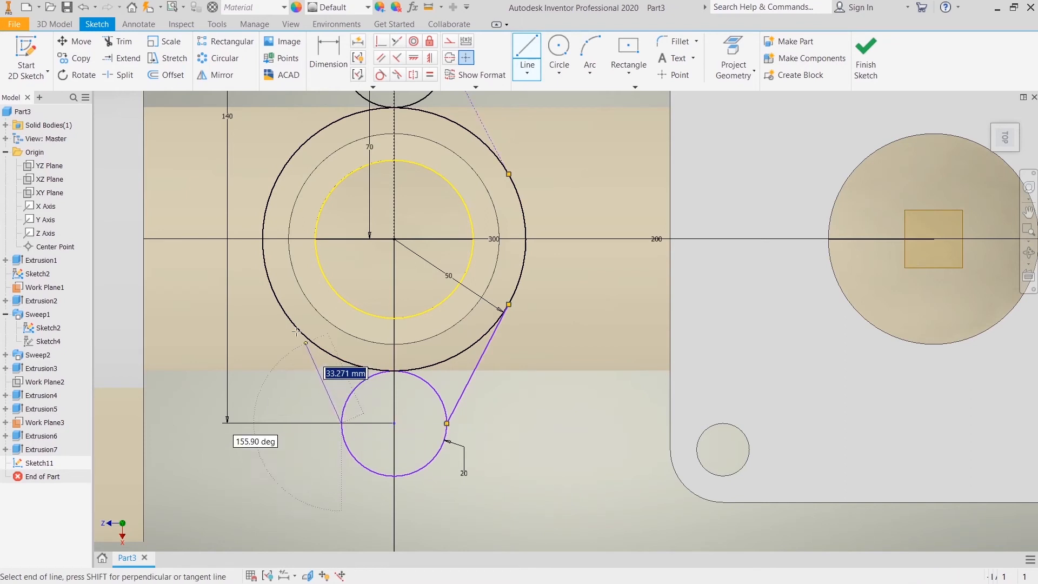
click(281, 304)
middle_drag(296, 149, 291, 235)
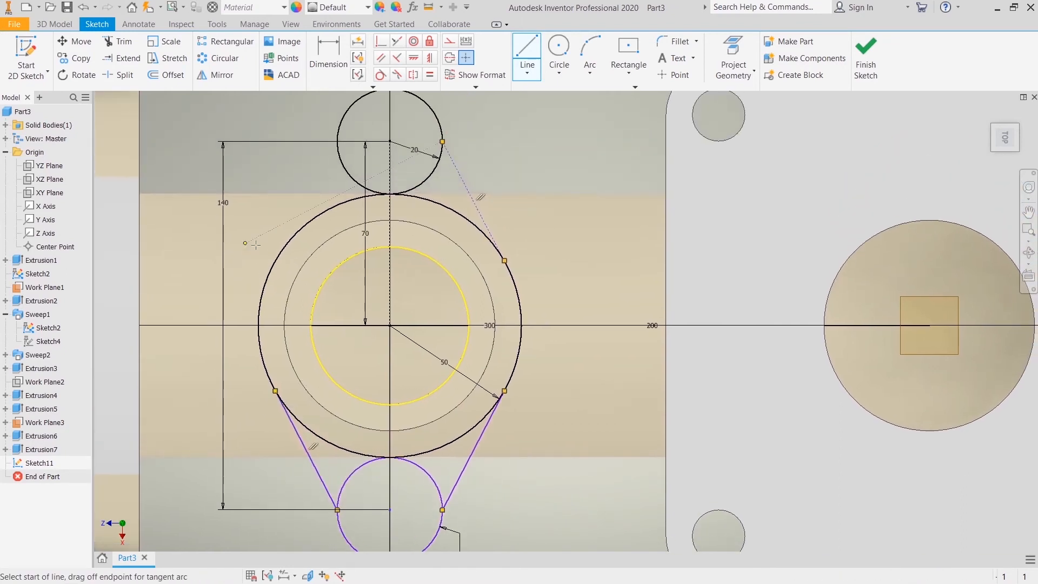
click(292, 236)
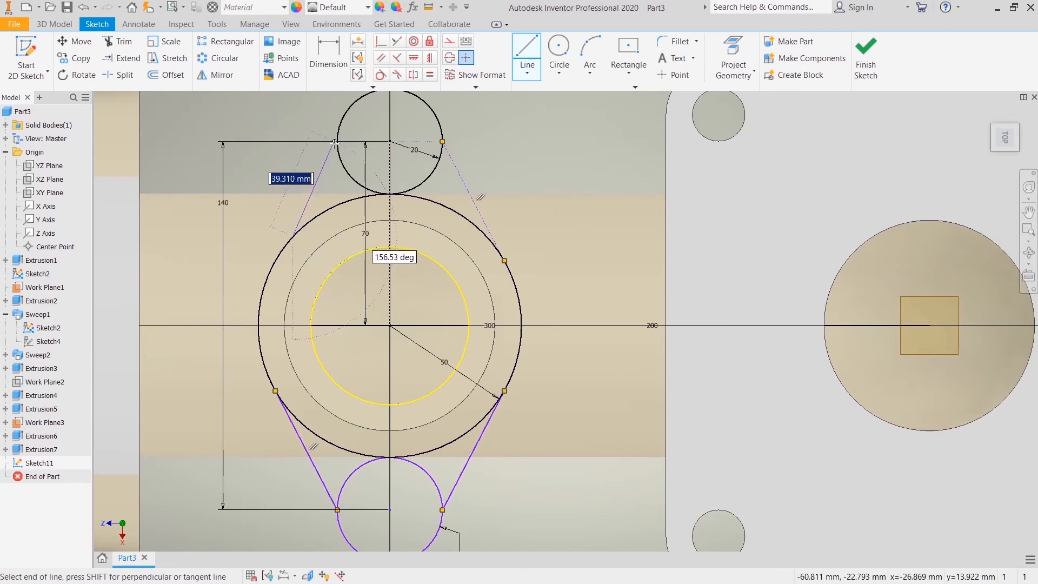
right_click(311, 123)
click(354, 121)
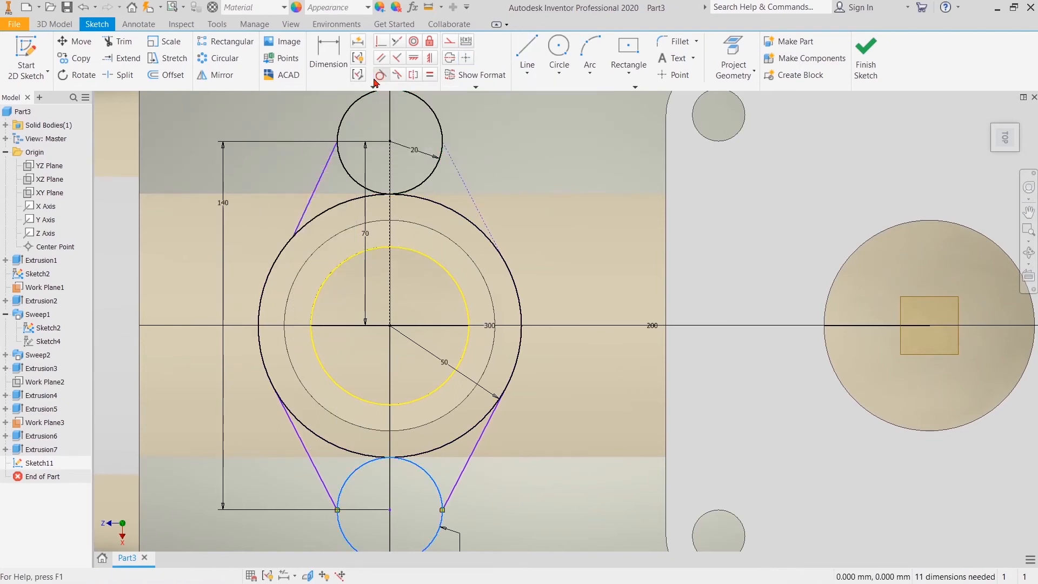
Step: Make the upper-left line tangent to the upper 20 mm radius circle and the 50 mm radius circle
click(383, 77)
click(341, 163)
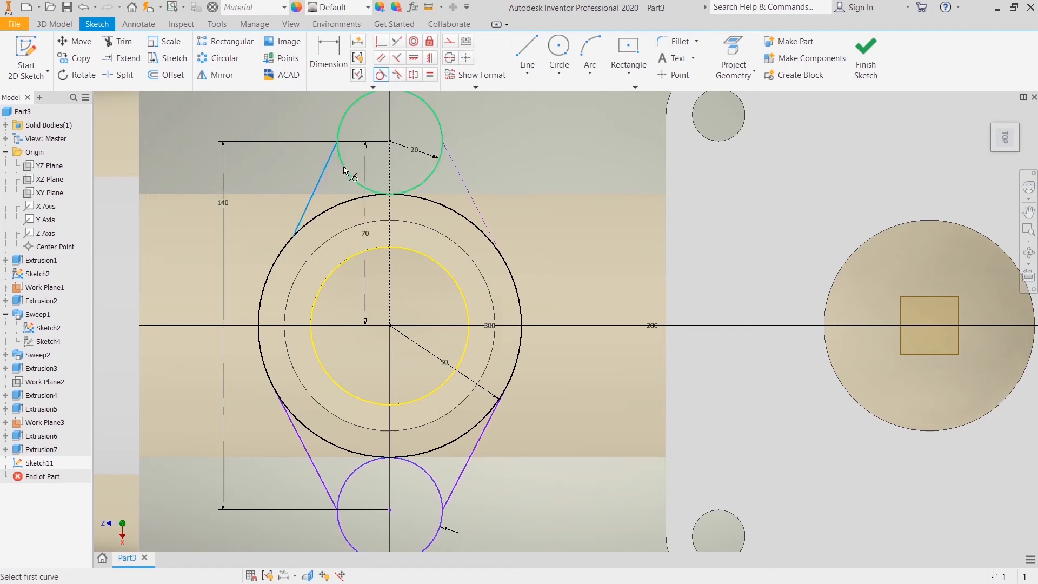
click(306, 222)
click(304, 218)
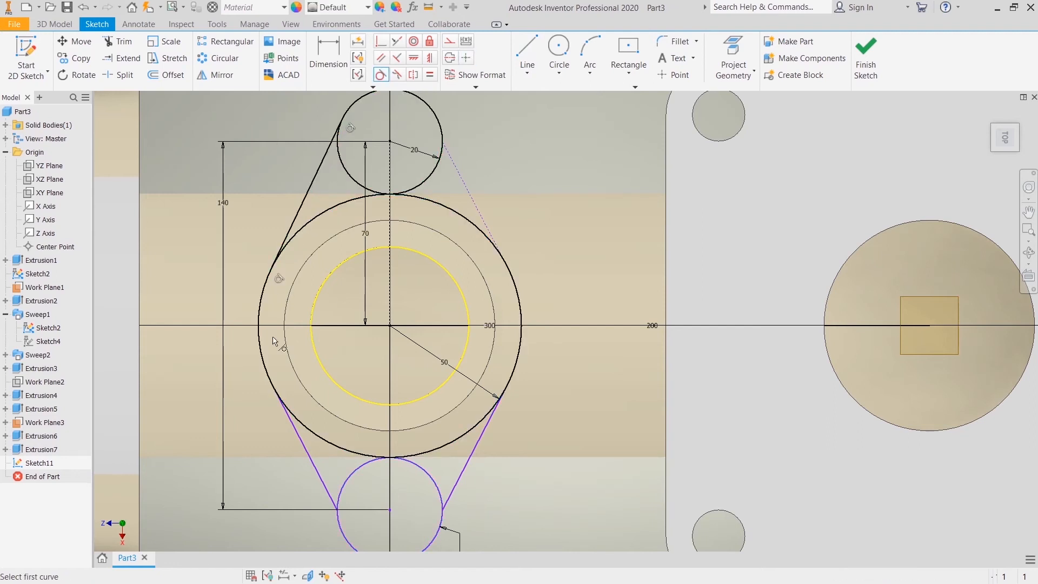
Step: Make the lower-left line tangent to the large and lower small circles, and the lower-right line tangent to the lower small circle
click(310, 430)
click(330, 496)
click(347, 536)
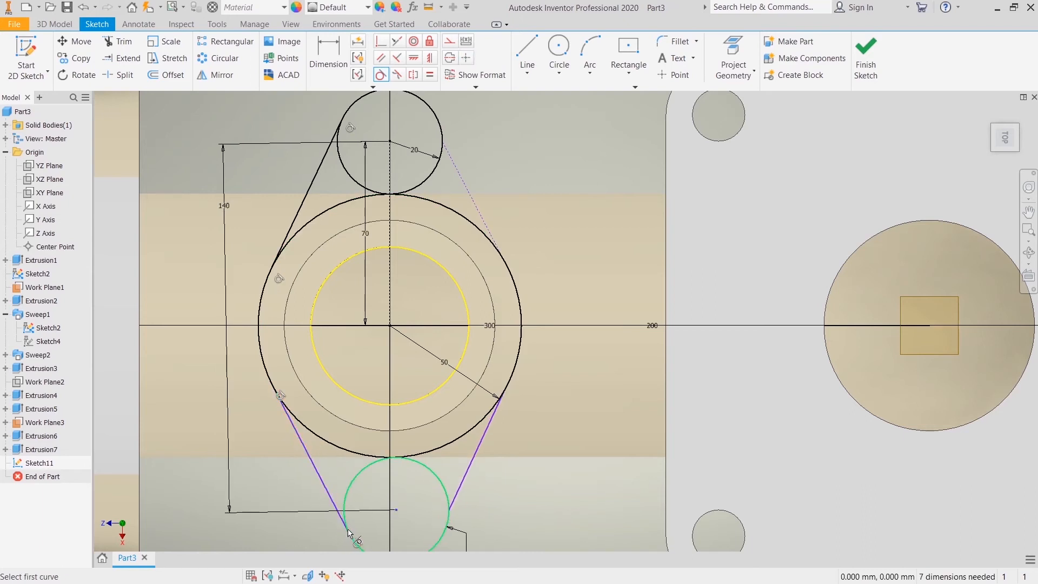
click(445, 493)
click(465, 489)
Step: Try to make the upper-right line tangent to the 50 mm radius circle and the upper 20 mm radius circle
click(488, 238)
click(468, 195)
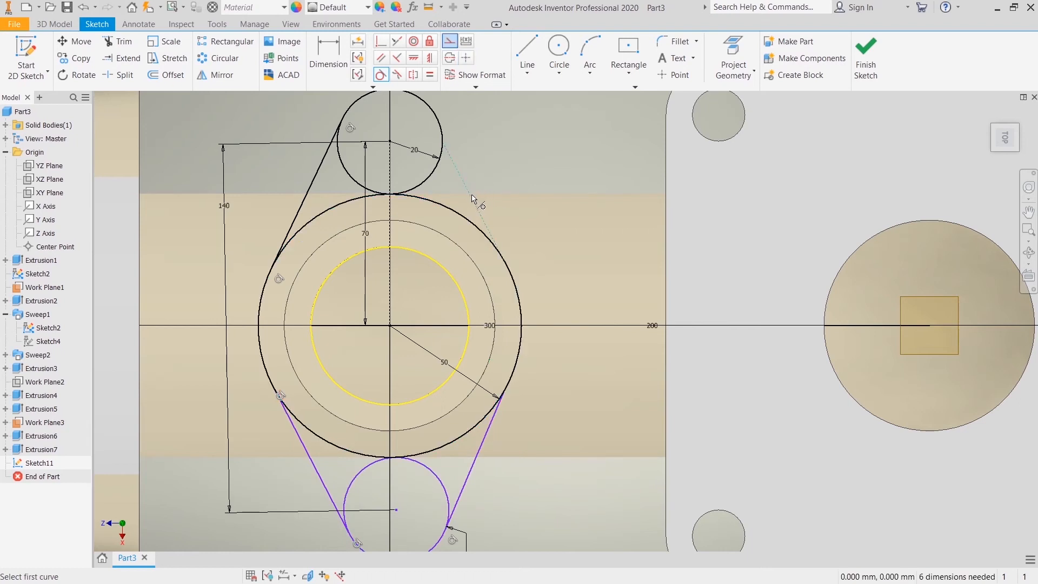
click(475, 226)
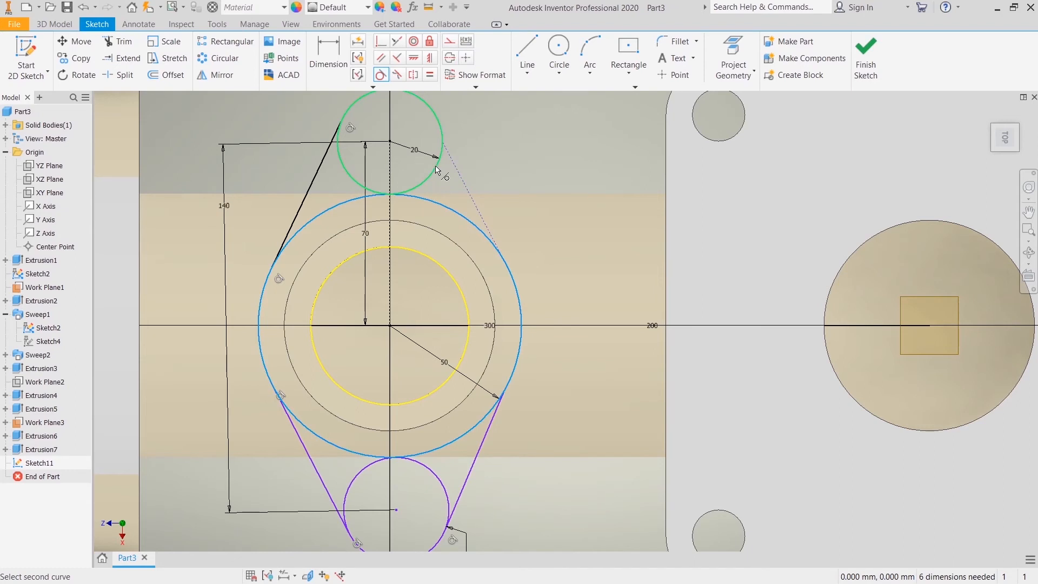
click(438, 170)
click(283, 123)
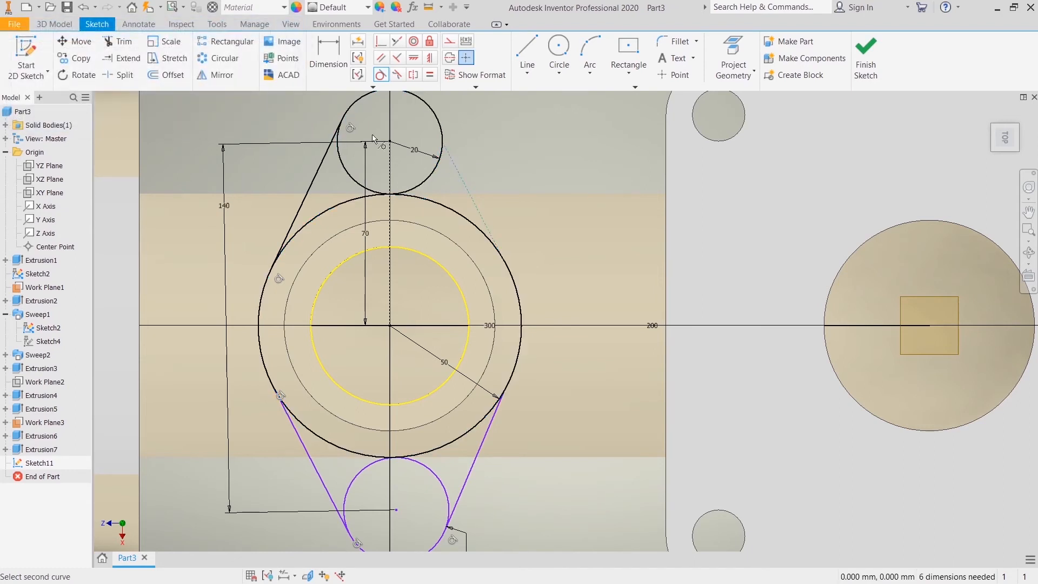
right_click(486, 149)
click(503, 157)
Step: Convert the upper-right slanted construction line to normal geometry
right_click(464, 184)
click(513, 190)
middle_drag(507, 211, 484, 171)
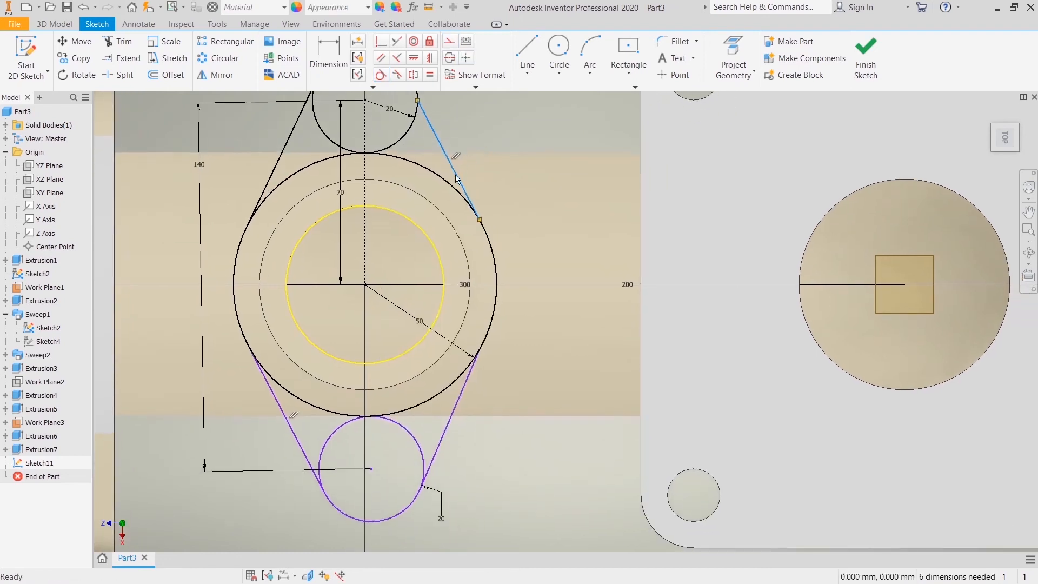
Step: Align the lower small circle's center with the upper small circle's center using a Horizontal constraint between the two points
click(414, 58)
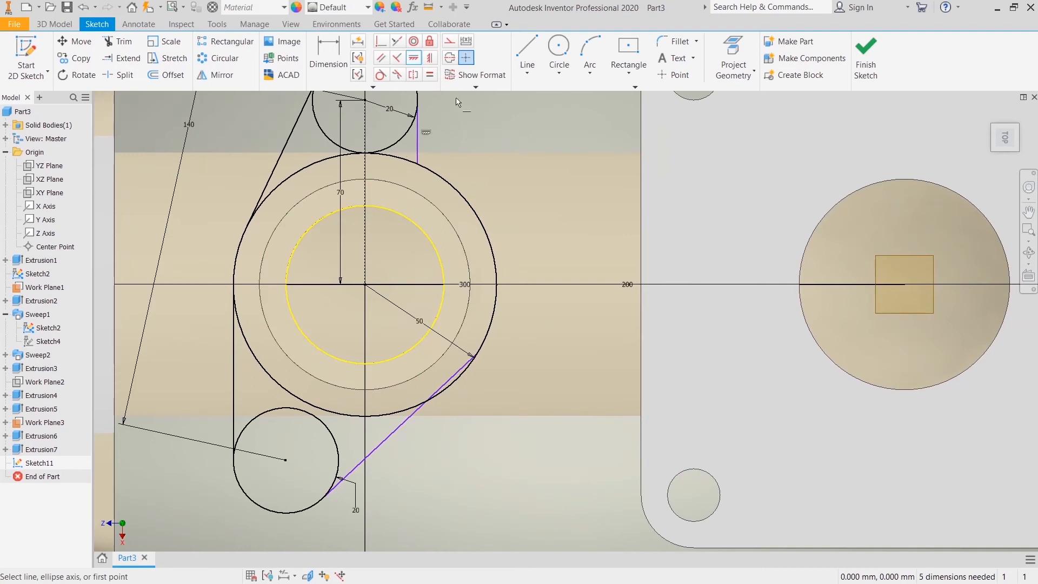
key(ctrl+z)
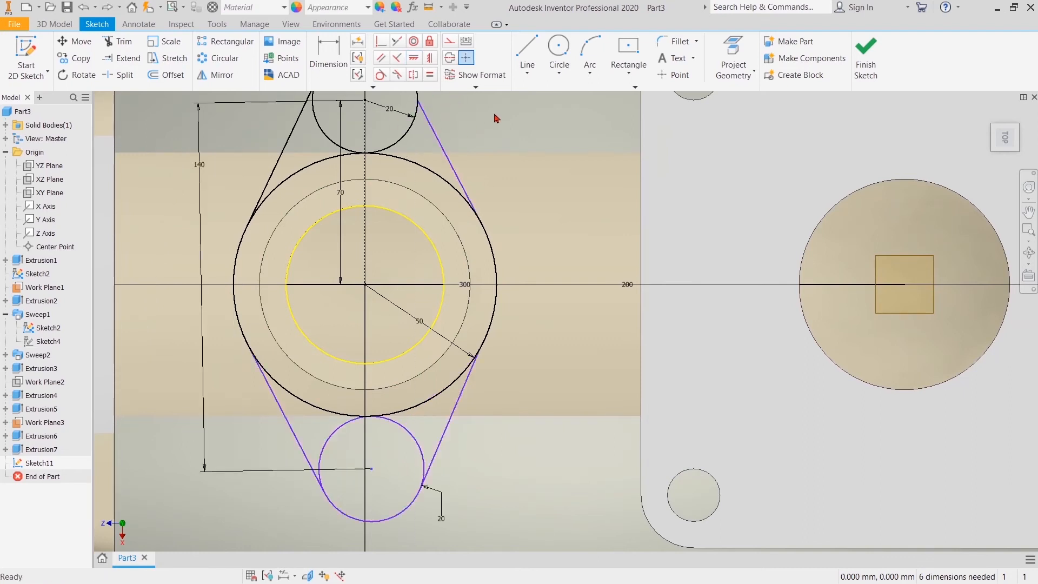
click(430, 63)
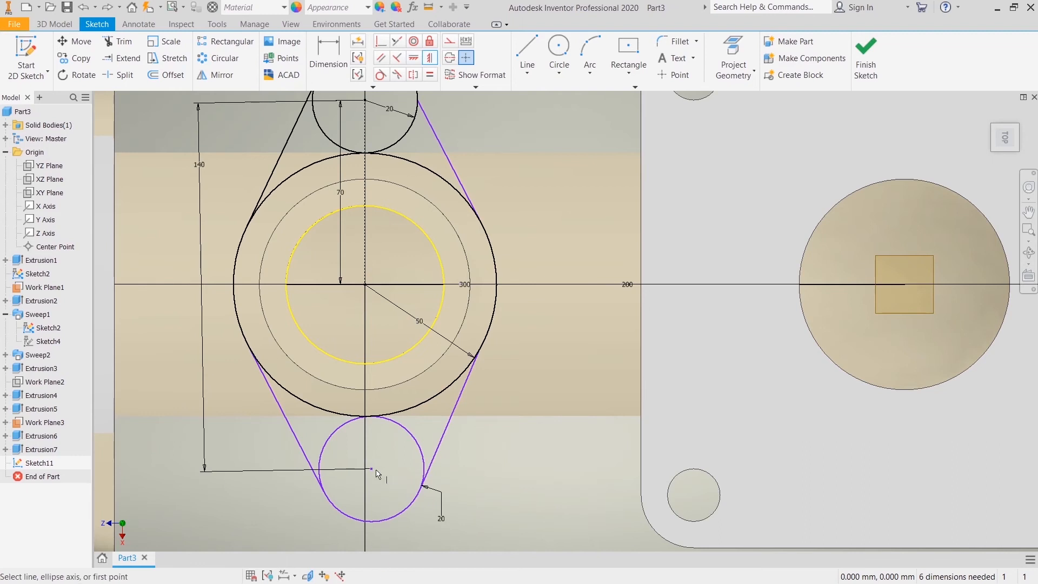
click(413, 64)
click(365, 105)
right_click(485, 126)
click(527, 126)
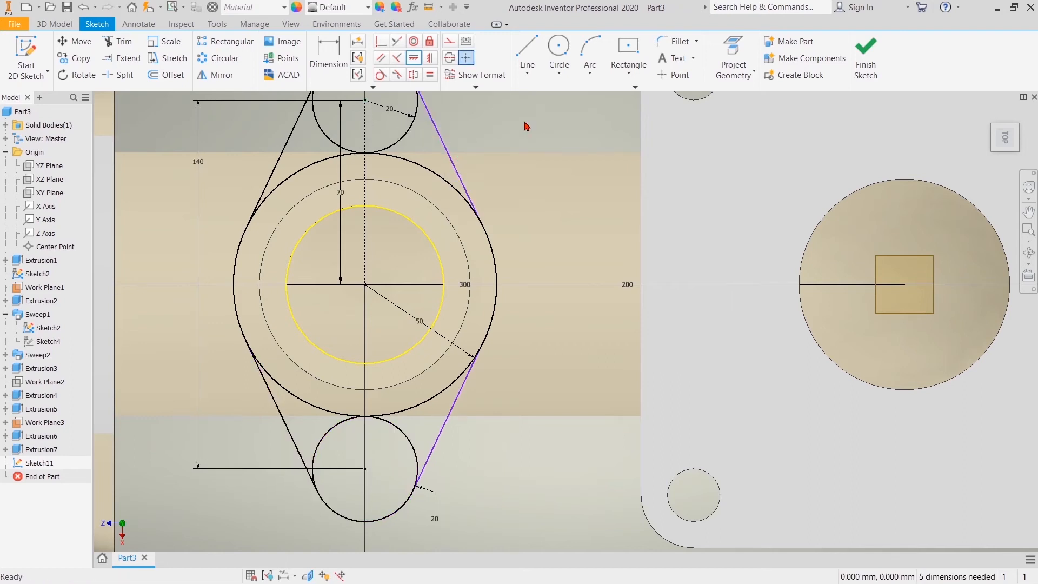
Step: Make the upper-right and lower-right lines tangent to the 50 mm radius circle
click(381, 74)
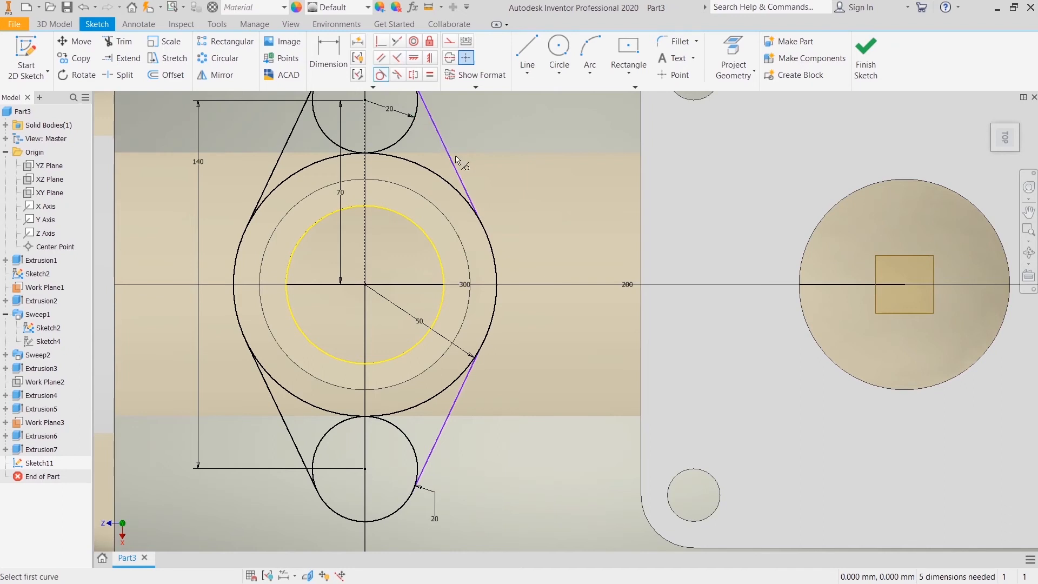
click(452, 156)
click(446, 185)
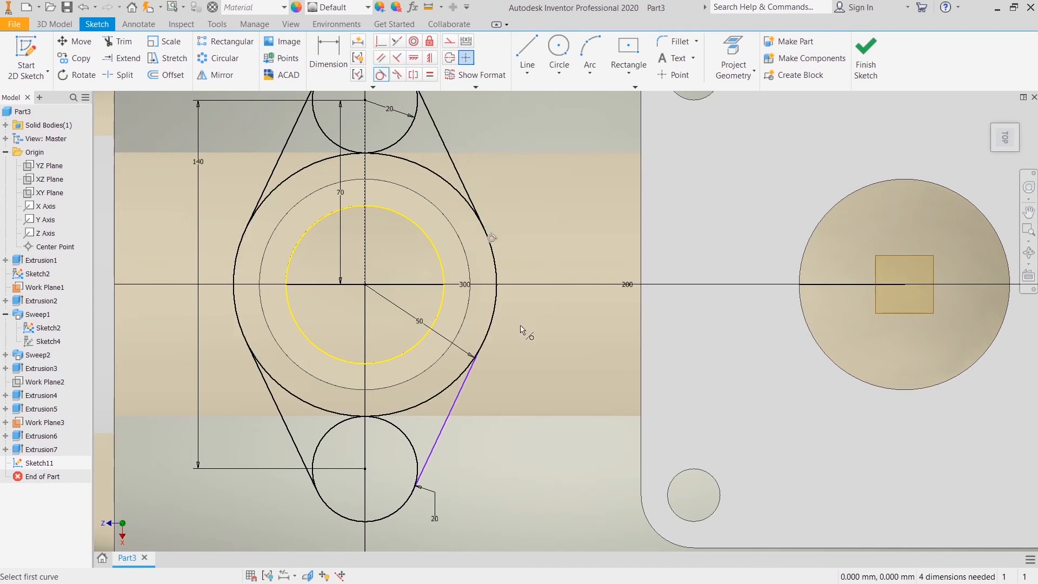
click(449, 427)
click(444, 396)
right_click(577, 250)
click(622, 251)
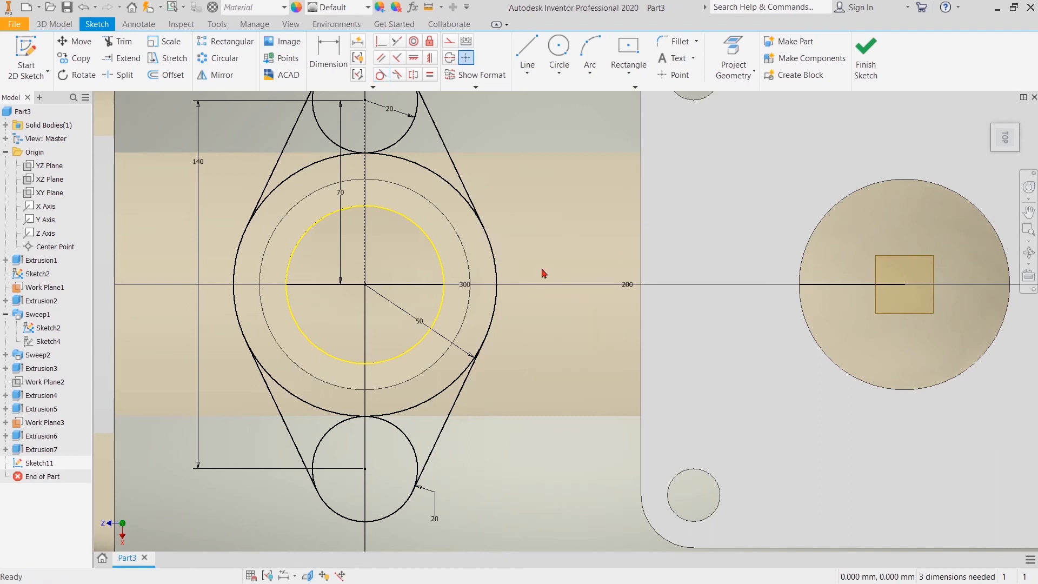
Step: Trim the inner arcs of both 20 mm radius circles and the upper arc of the 50 mm radius circle between the tangent lines
click(119, 42)
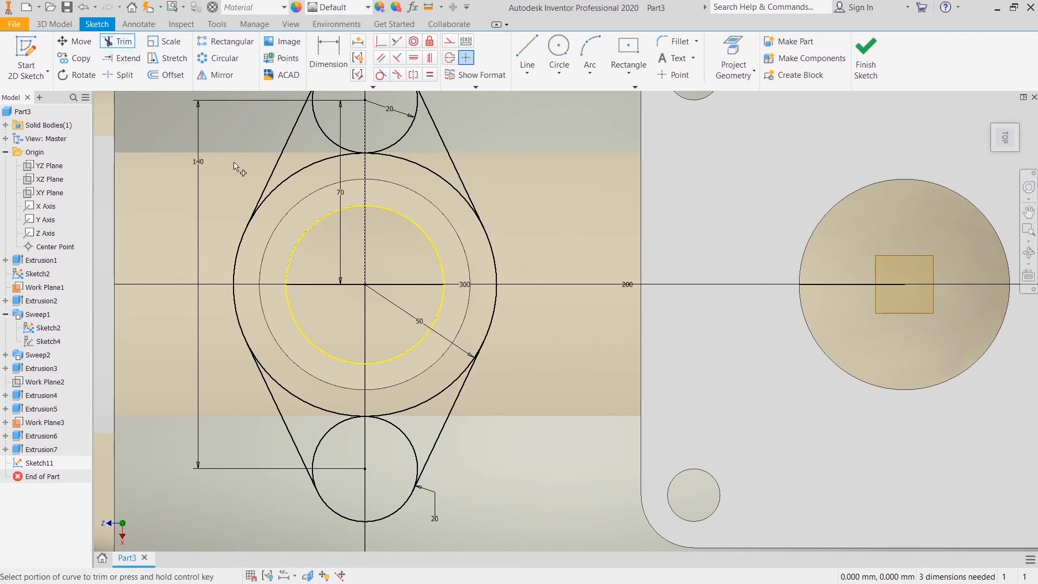
click(323, 161)
click(389, 149)
click(405, 162)
click(413, 444)
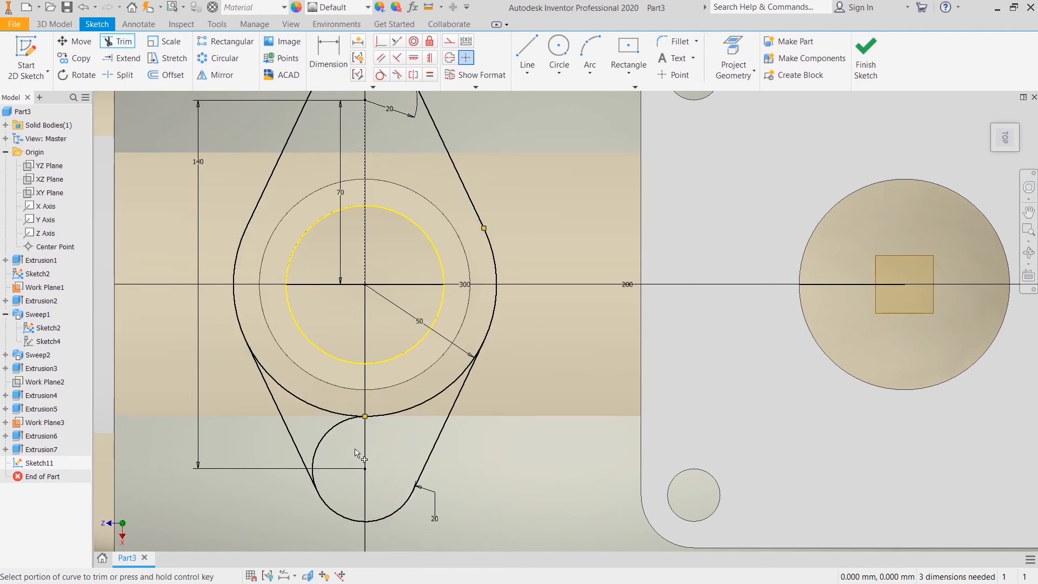
right_click(571, 197)
click(615, 195)
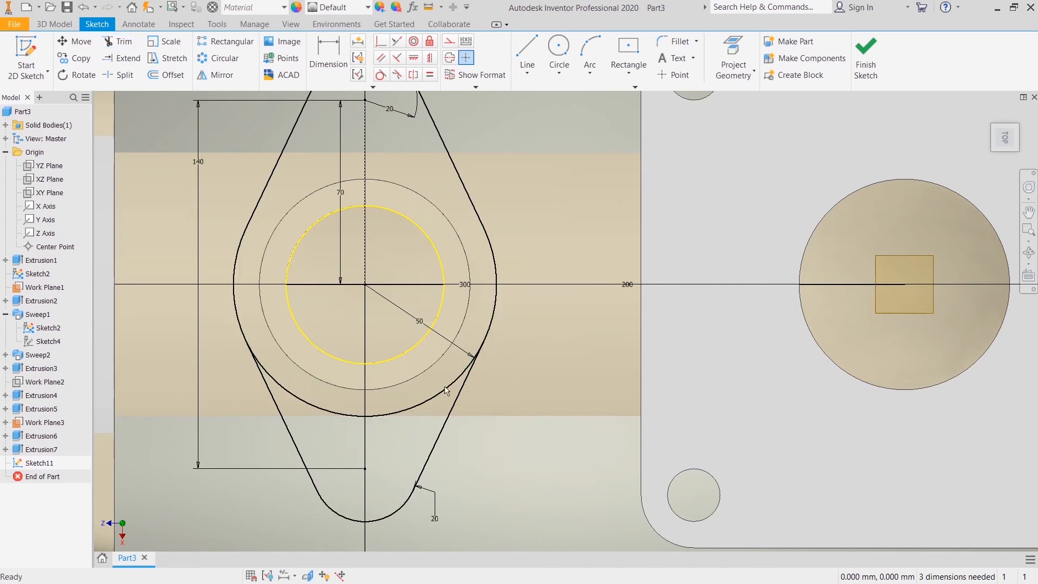
Step: Trim the lower arc of the 50 mm radius circle between the two lower tangent lines
click(118, 41)
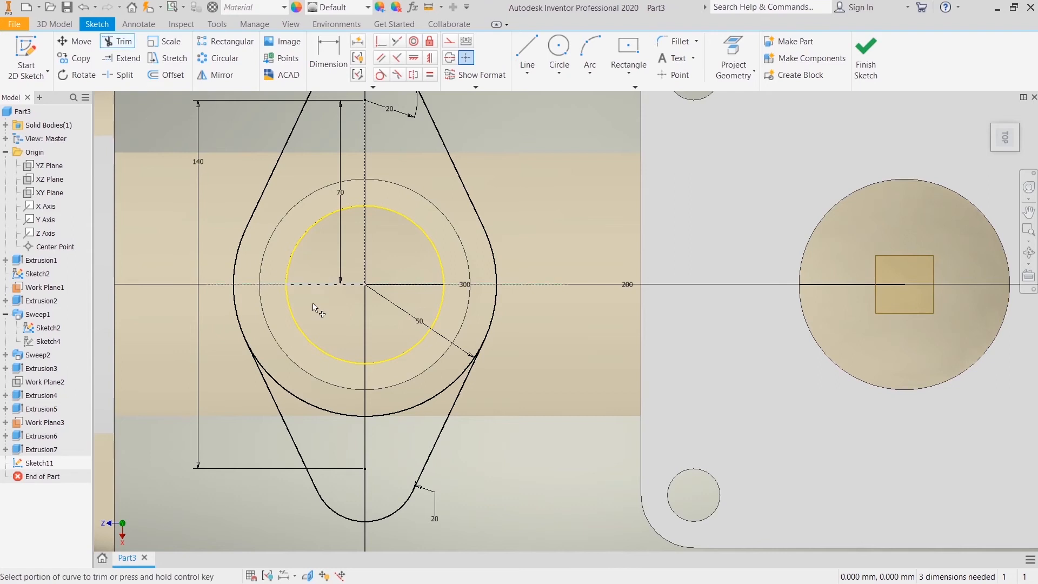
click(336, 406)
right_click(566, 199)
click(612, 198)
Step: Add radius dimensions to the right and left side arcs of the two-lobed flange outline
key(d)
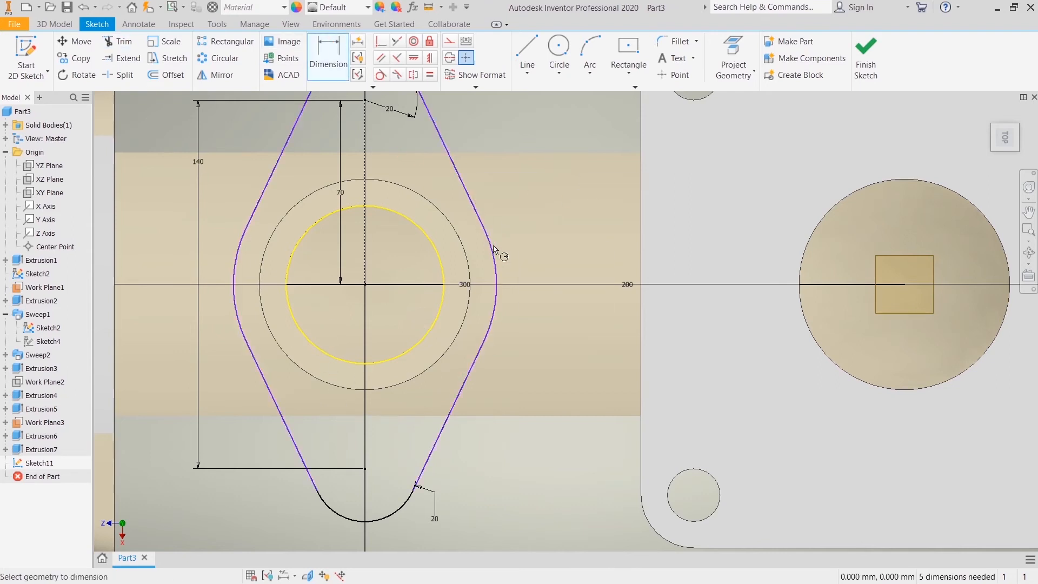
click(539, 225)
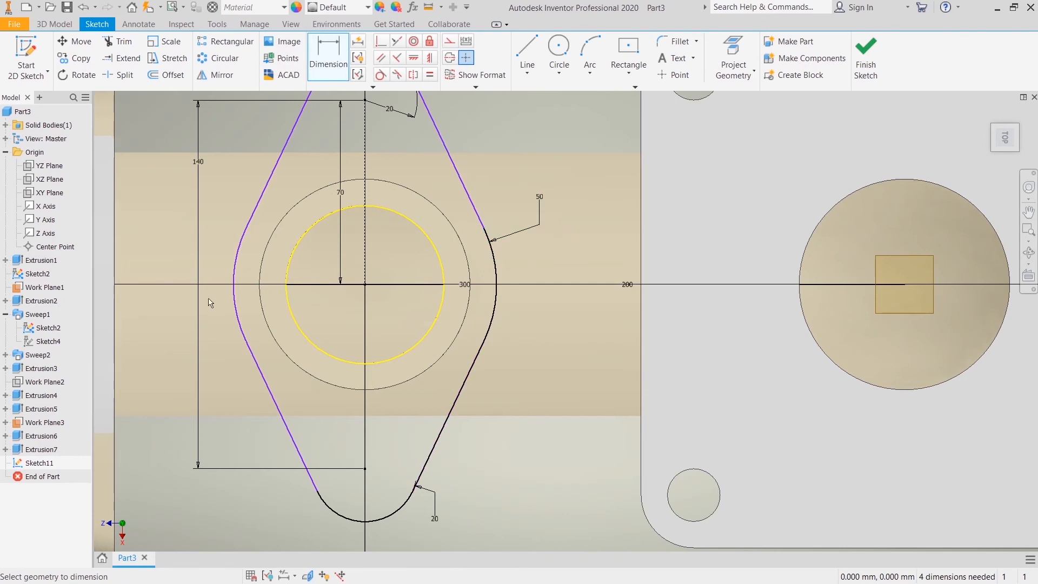
click(204, 245)
right_click(555, 182)
click(596, 185)
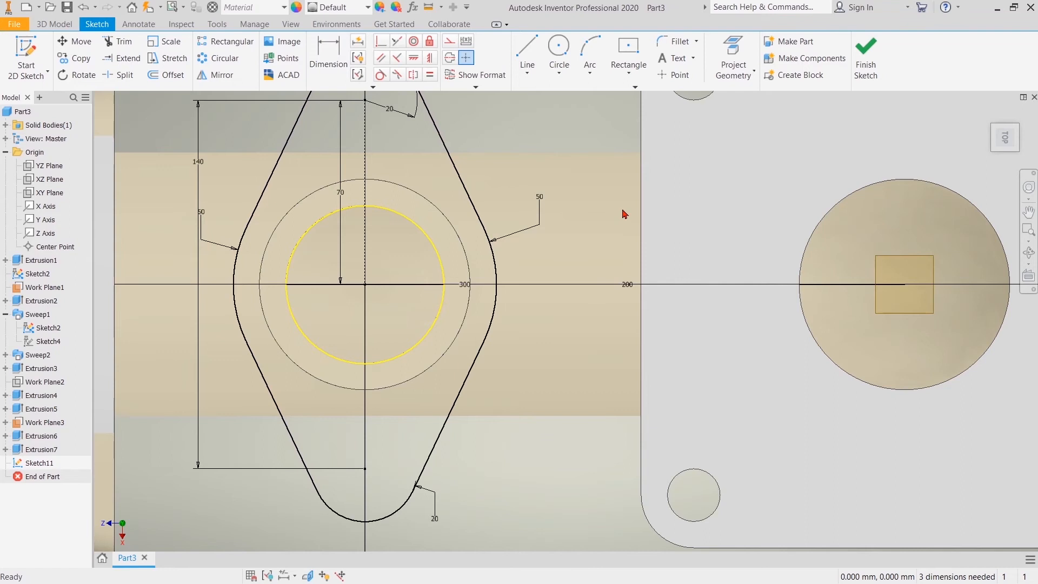
Step: Draw a 20 mm diameter circle at the center of each end arc of the two-lobed flange
scroll(622, 216, up, 2)
middle_drag(622, 220, 582, 222)
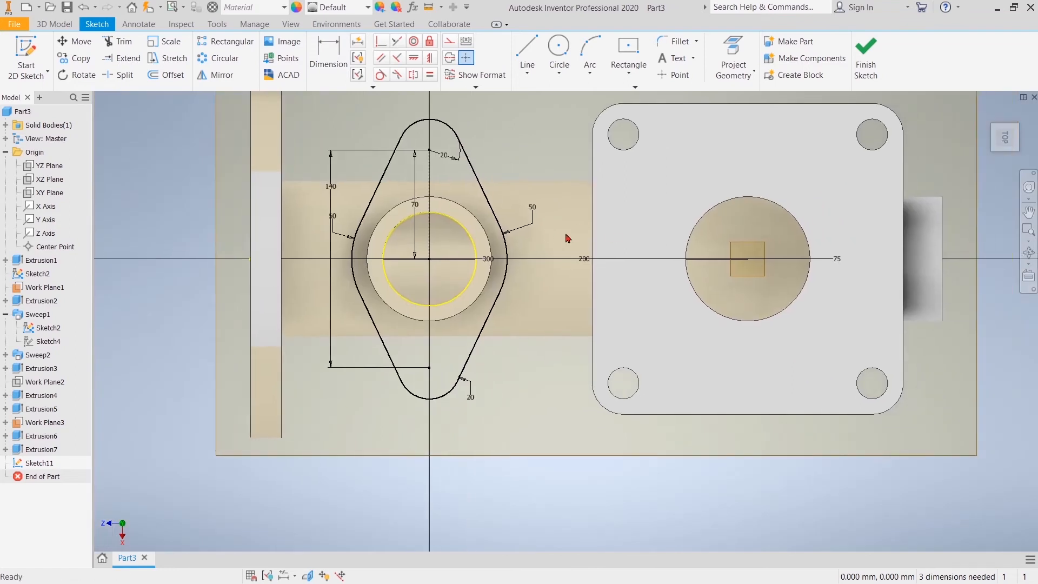
click(560, 51)
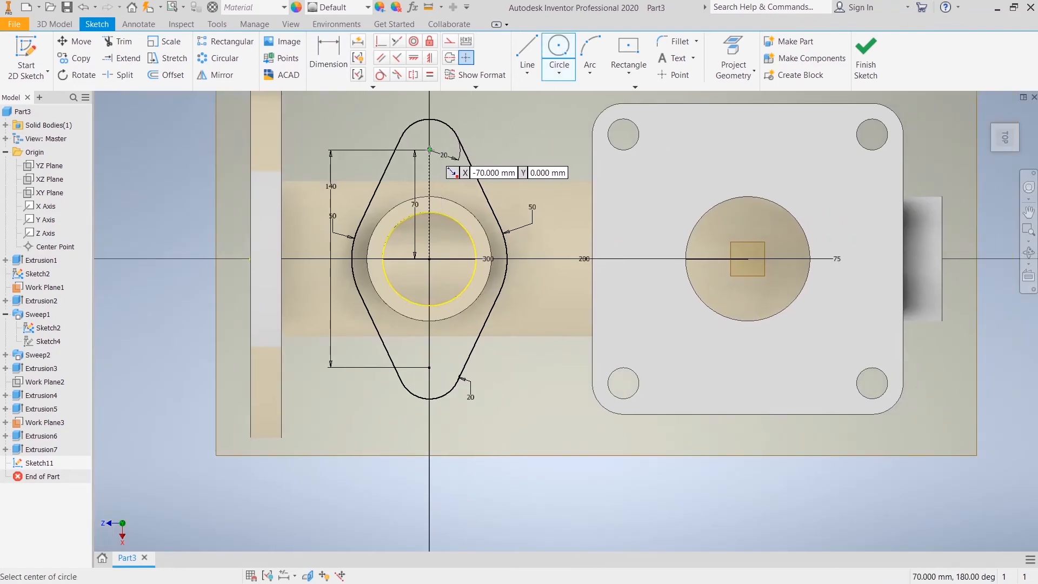
click(430, 150)
right_click(442, 157)
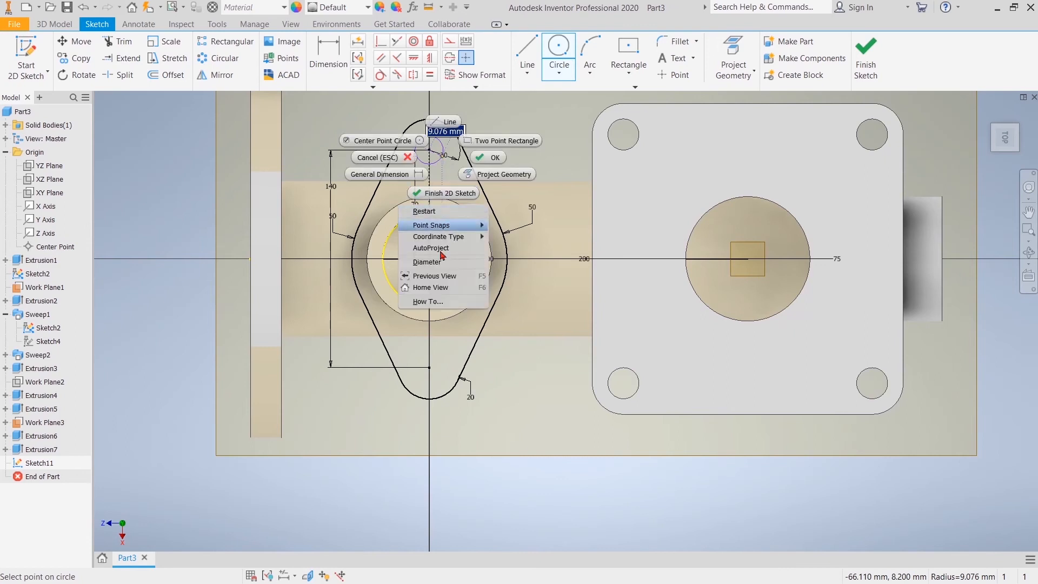
key(Escape)
text(20)
key(Return)
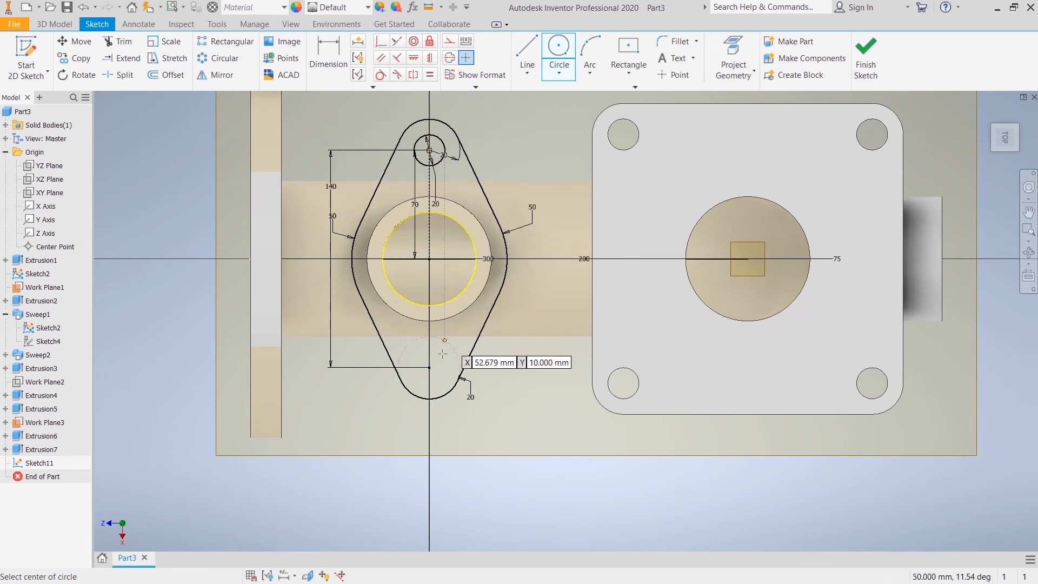
click(430, 368)
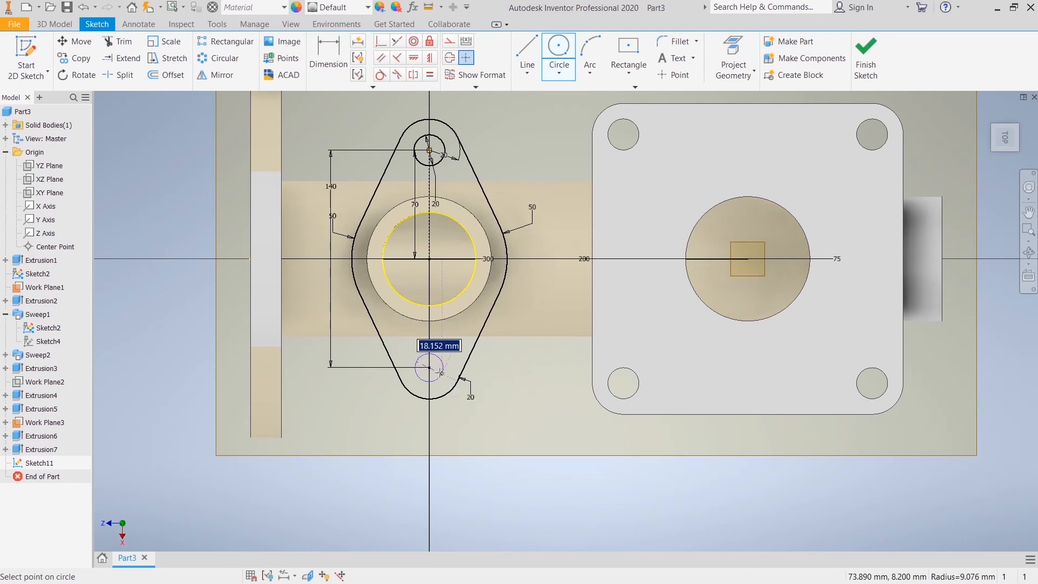
click(440, 372)
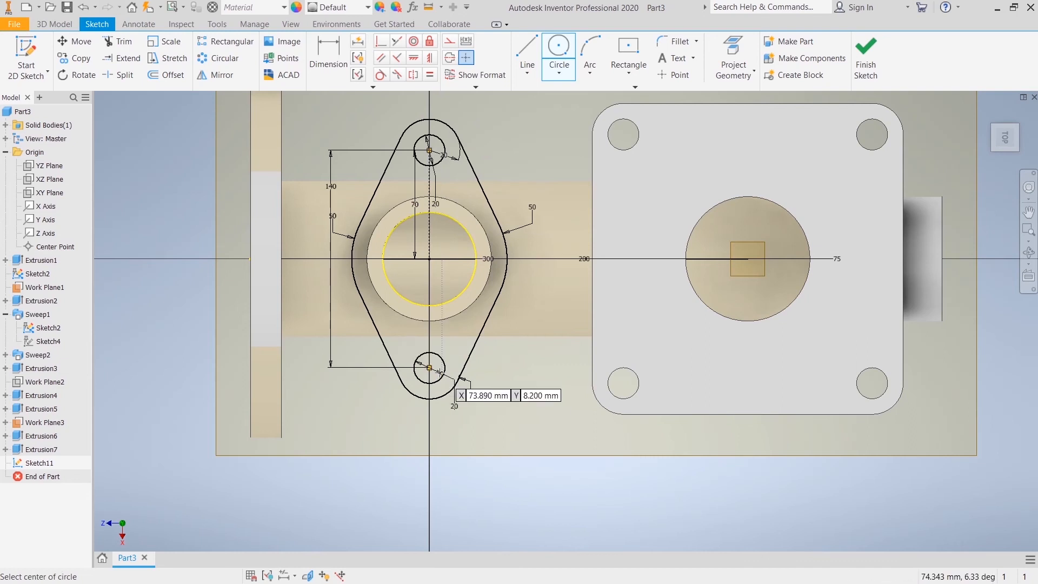
Step: Finish the sketch and extrude the two-lobed flange profile by 15 mm, joined to the body
click(866, 57)
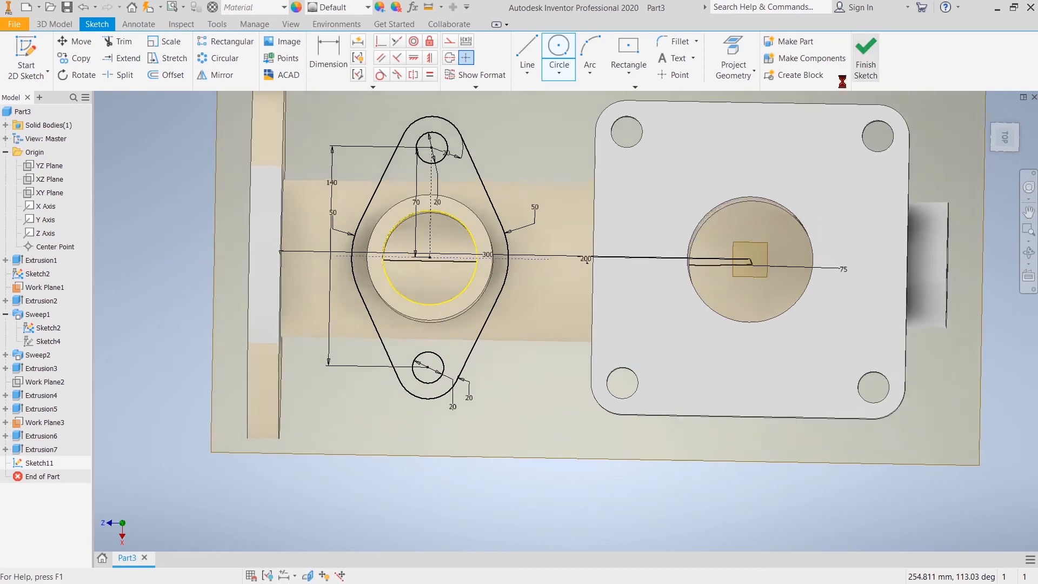
click(314, 57)
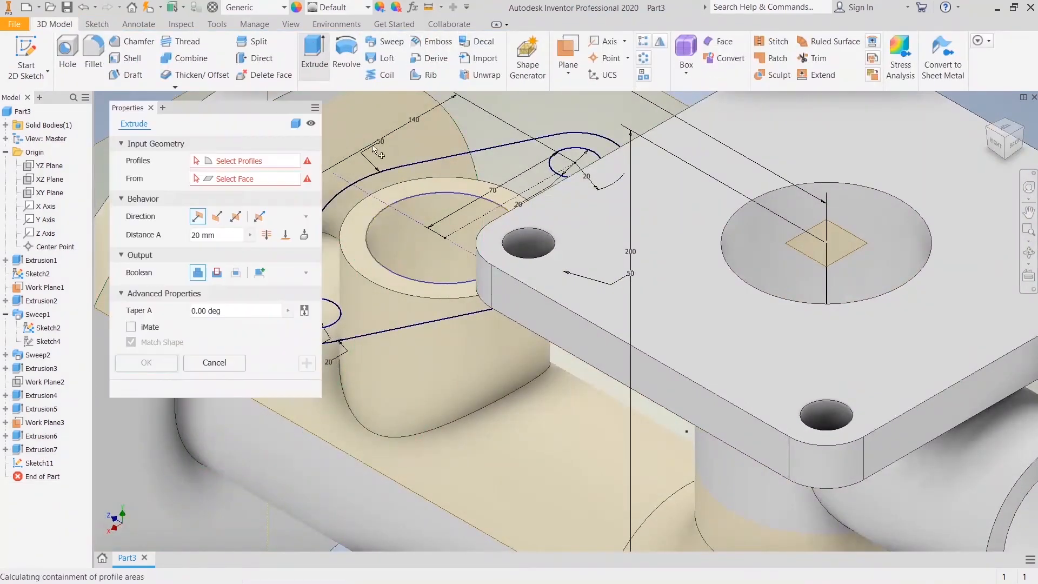
click(387, 193)
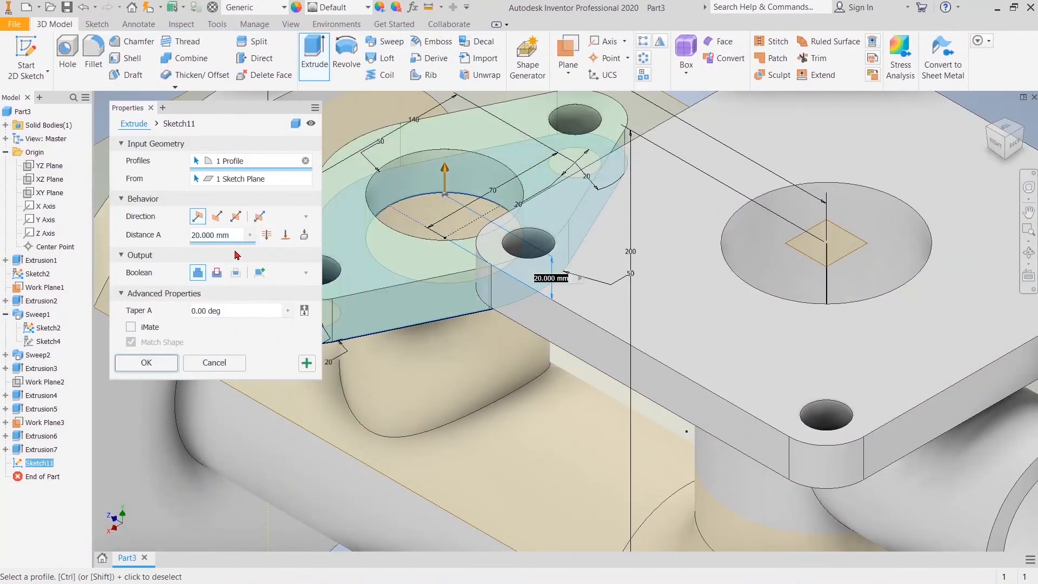
click(236, 233)
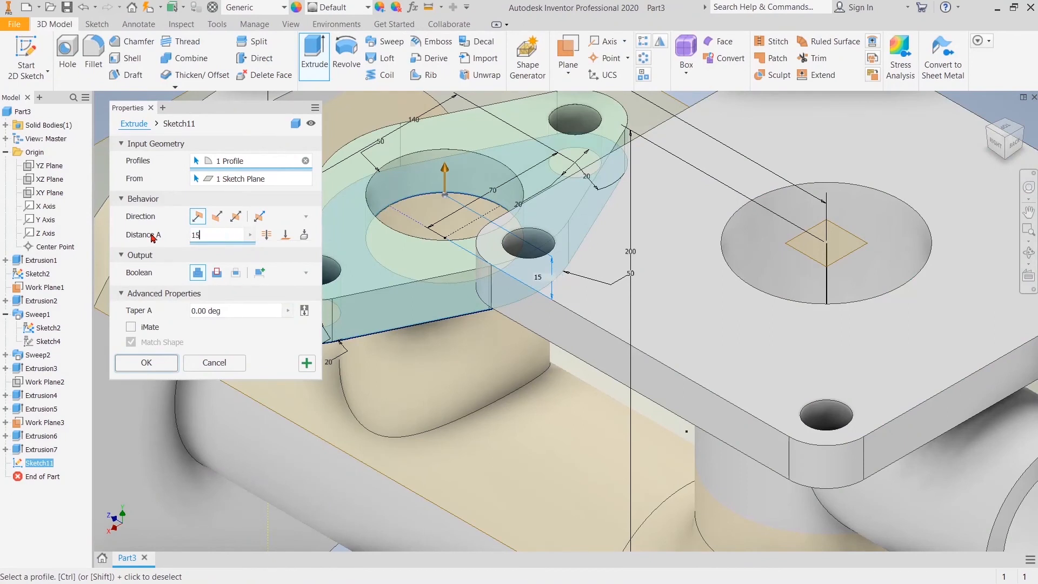
click(146, 363)
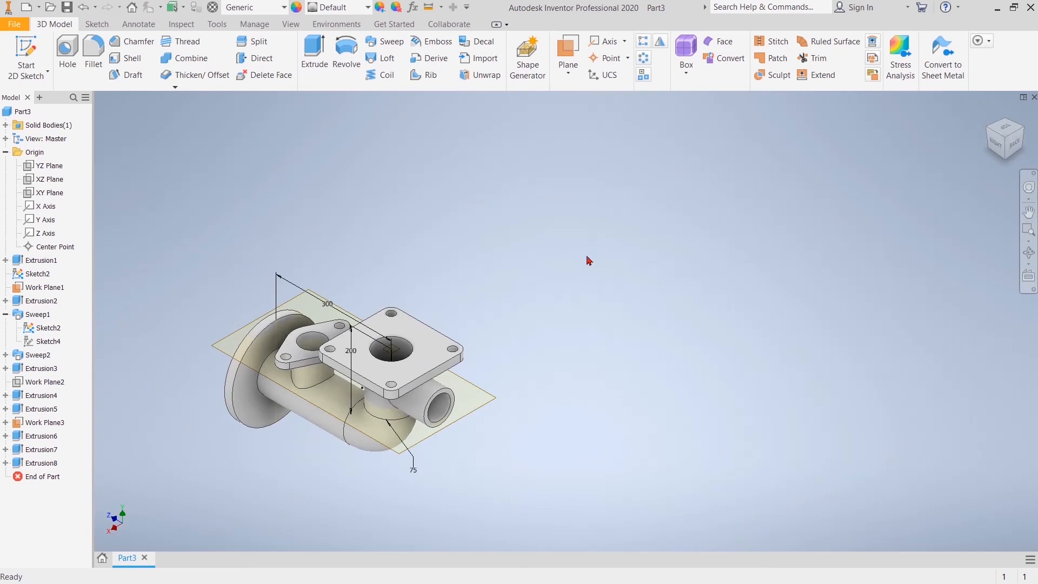
Step: Hide Work Plane3 and the sweep path sketch, Sketch2
right_click(42, 423)
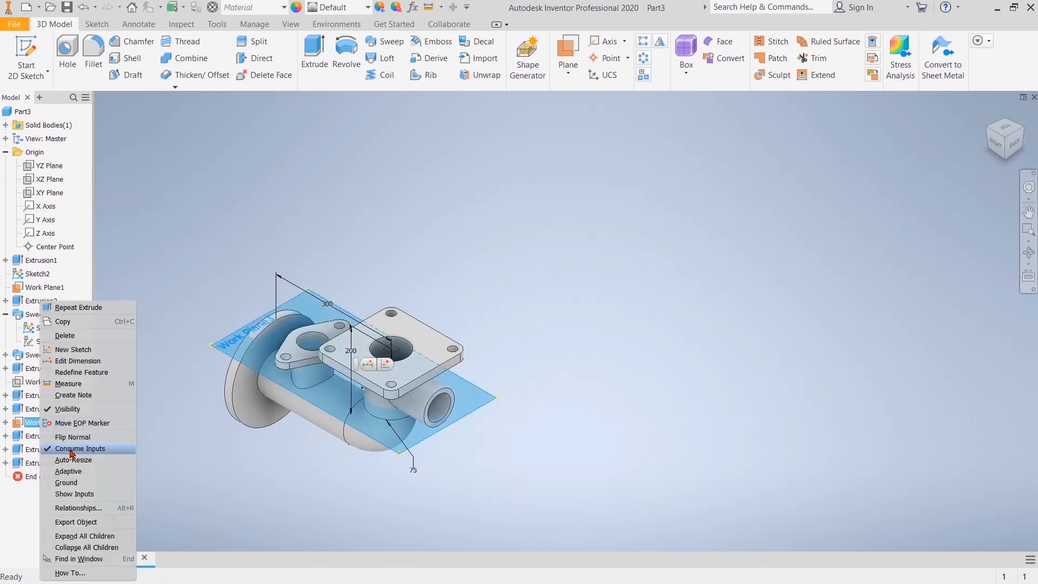
click(70, 409)
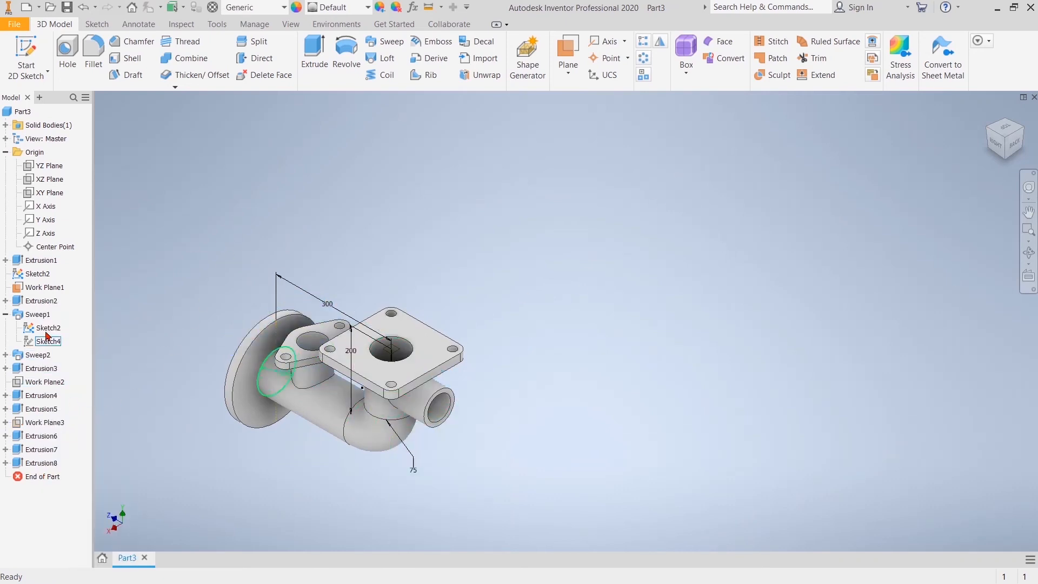
click(46, 328)
right_click(46, 329)
click(76, 462)
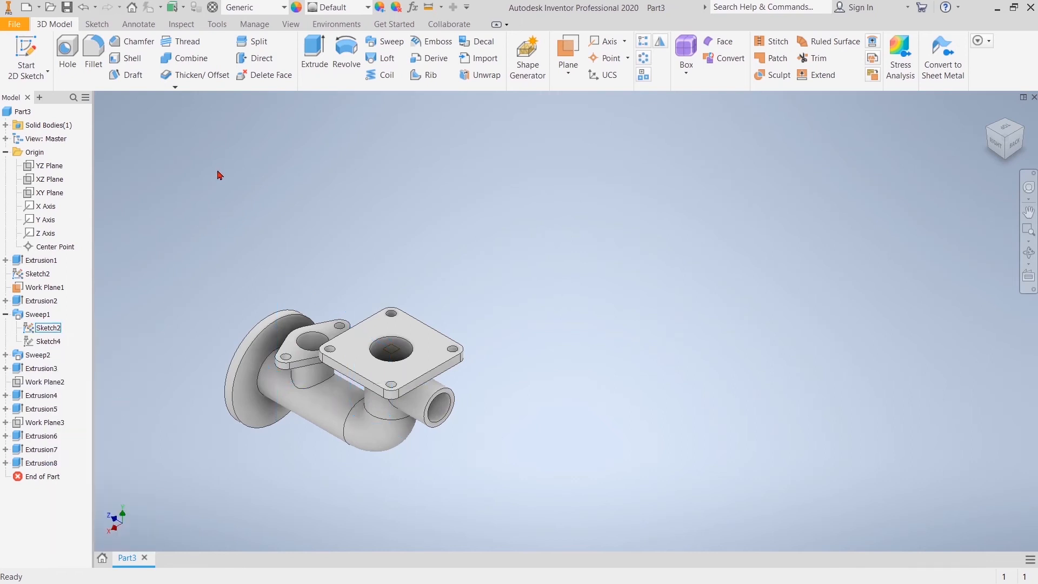
Step: Start a sketch on the round flange's outer face and draw a circle about 182 mm in diameter centered on the flange
click(988, 115)
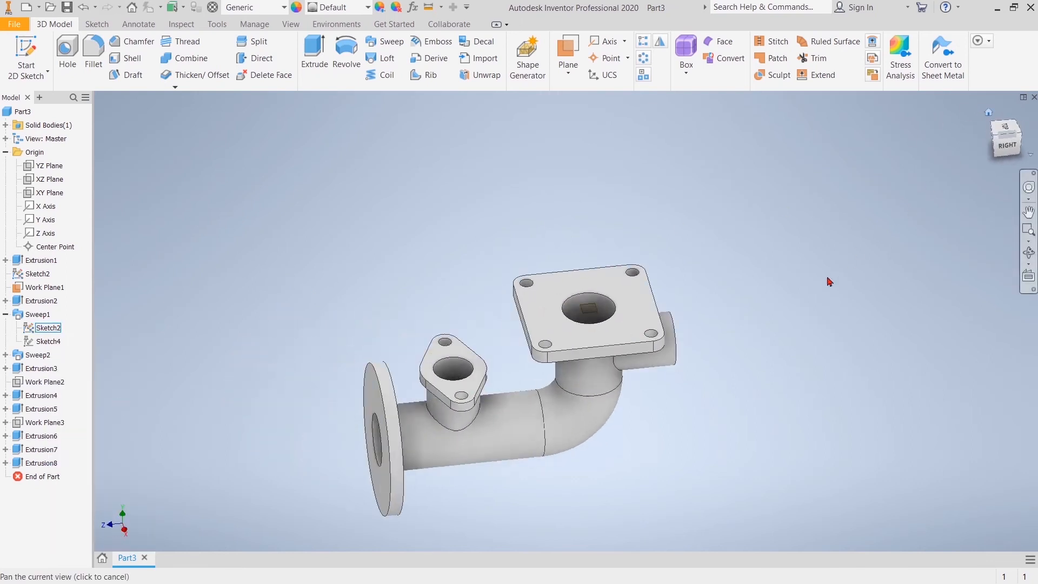
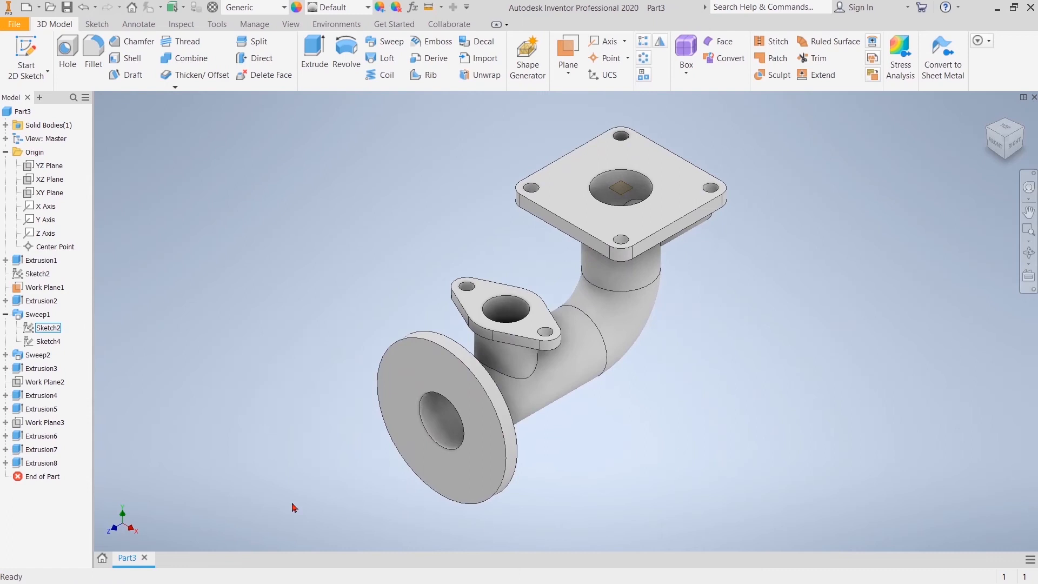
click(438, 371)
click(525, 365)
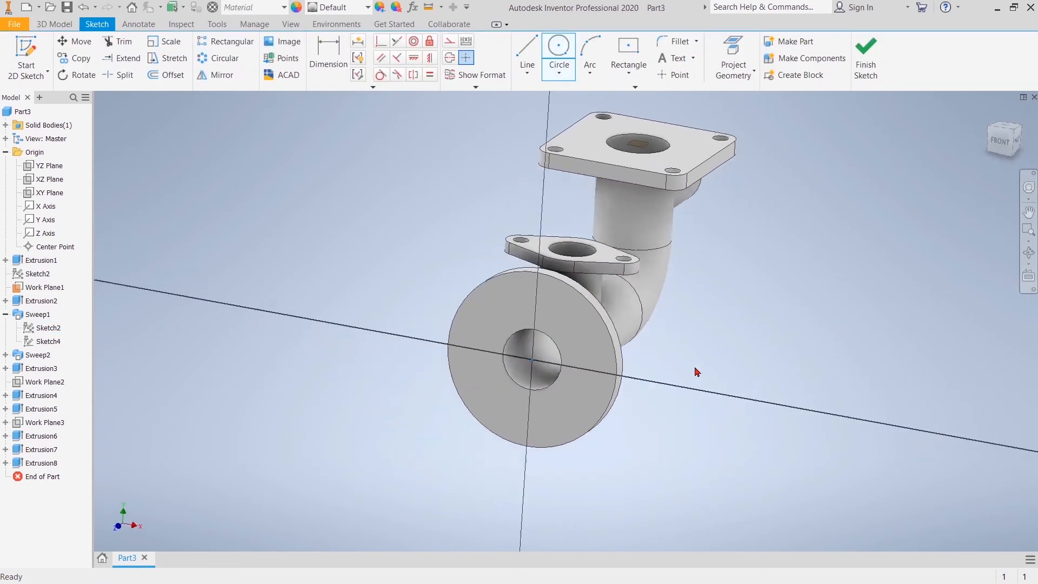
click(559, 51)
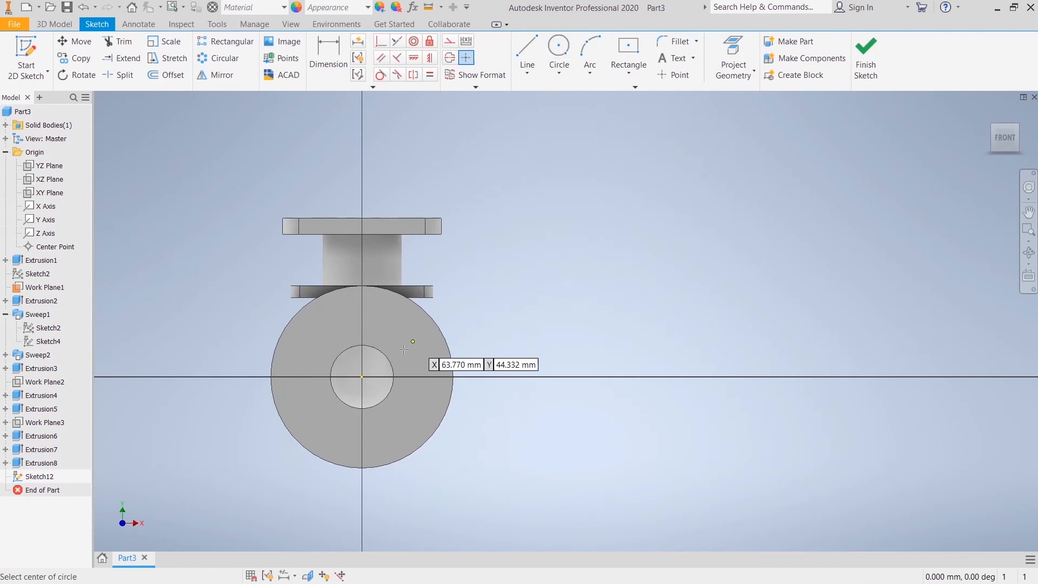
click(361, 377)
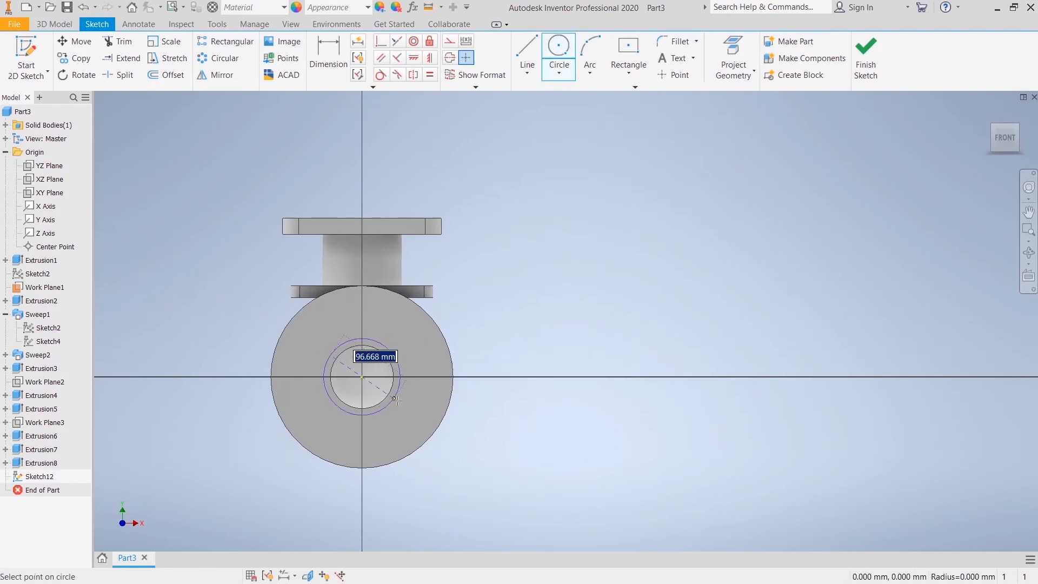
click(434, 380)
right_click(577, 306)
click(629, 314)
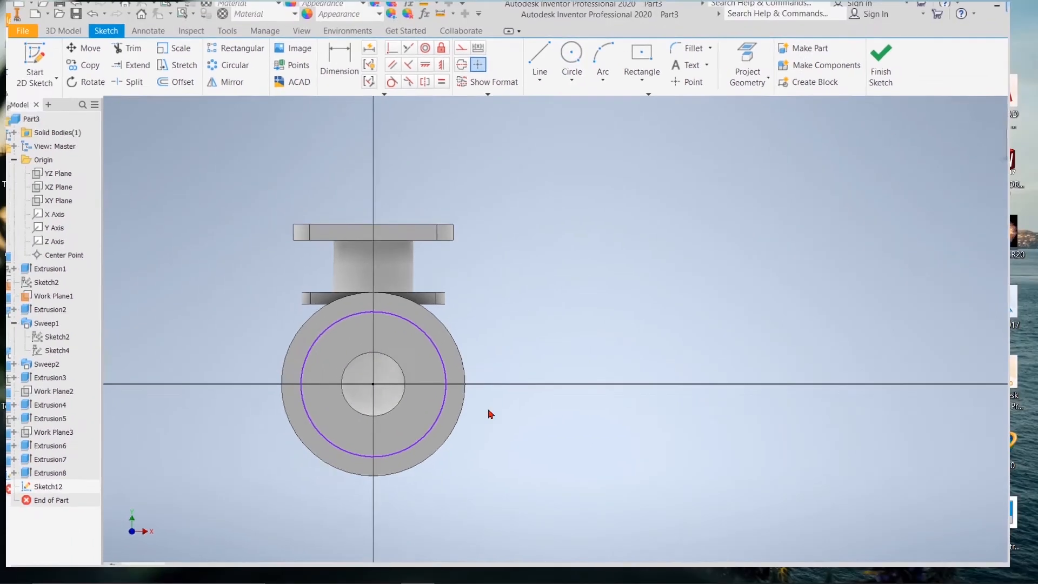
Step: Check the reference drawing in Photos for the round flange's bolt-circle diameter and hole specification, and return to Inventor
click(351, 571)
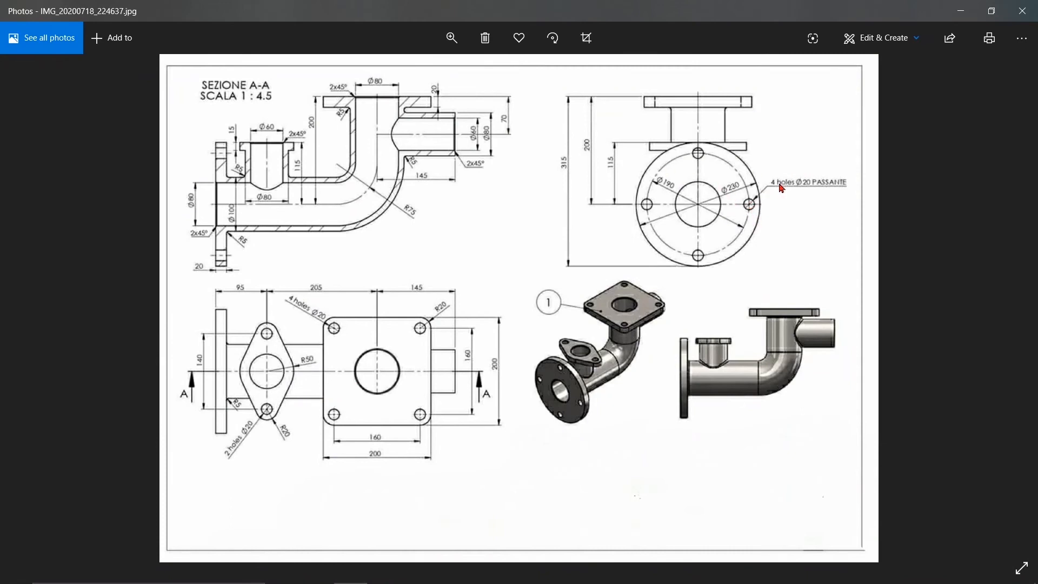
click(961, 8)
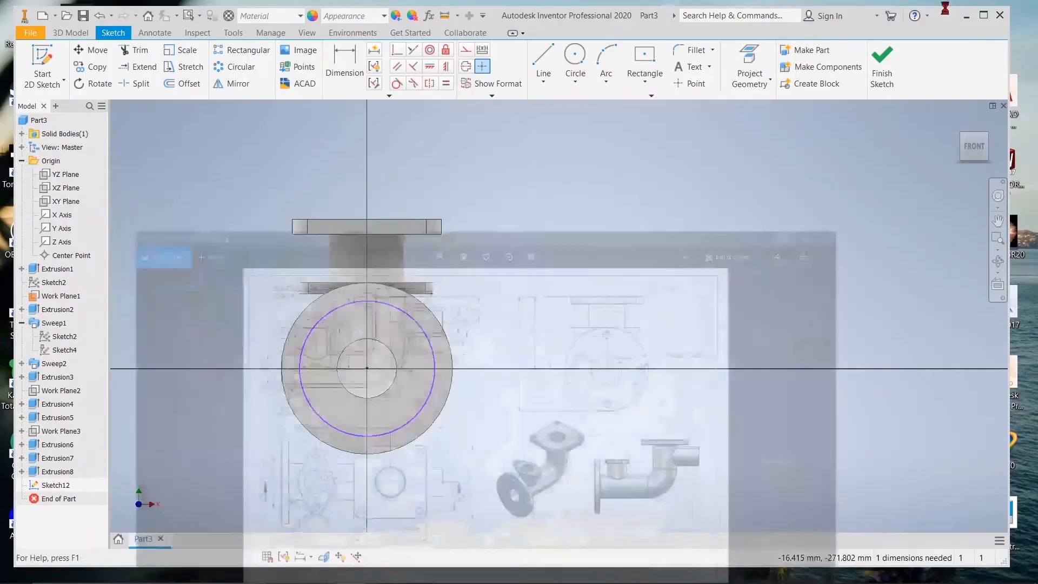
click(984, 16)
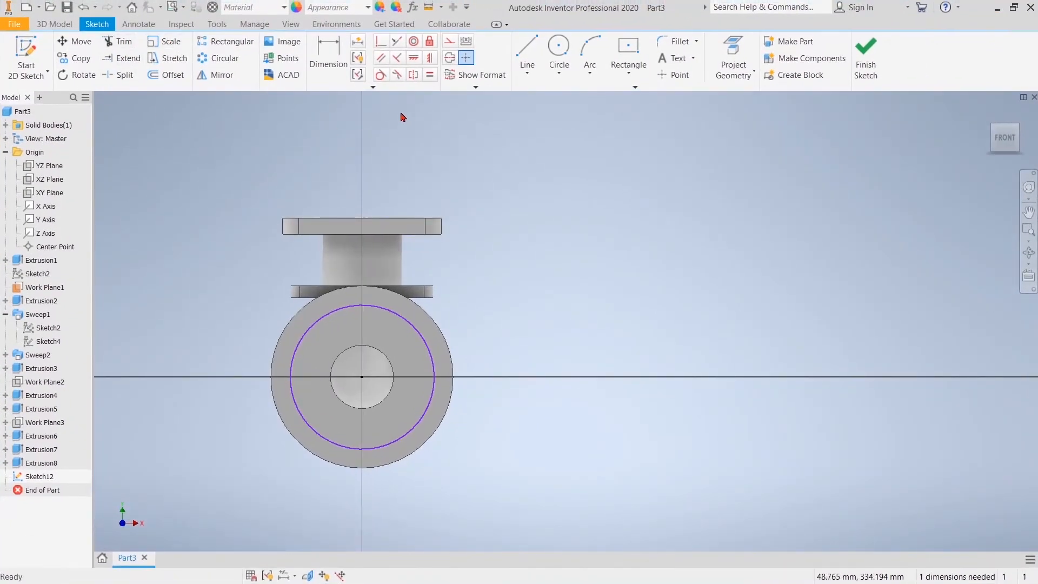
Step: Dimension the bolt circle on the round flange with a diameter of 190 mm
click(329, 54)
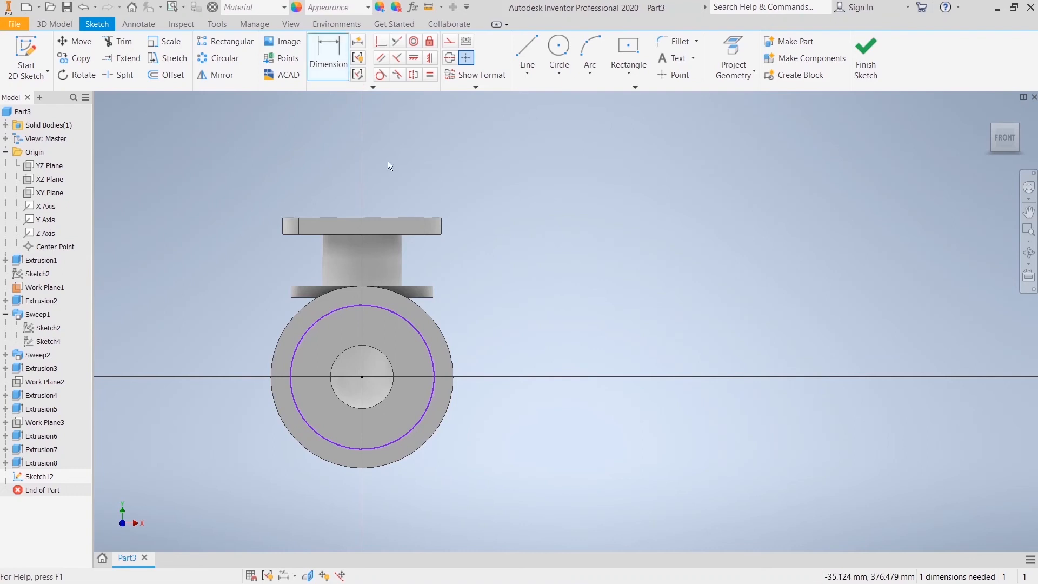
click(422, 339)
click(531, 266)
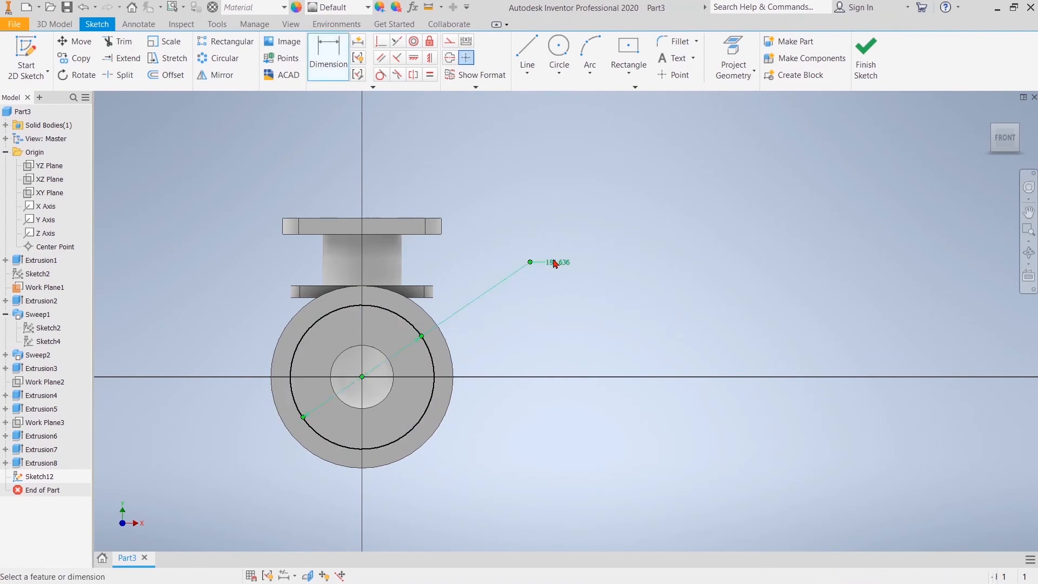
click(561, 307)
drag(561, 308, 500, 316)
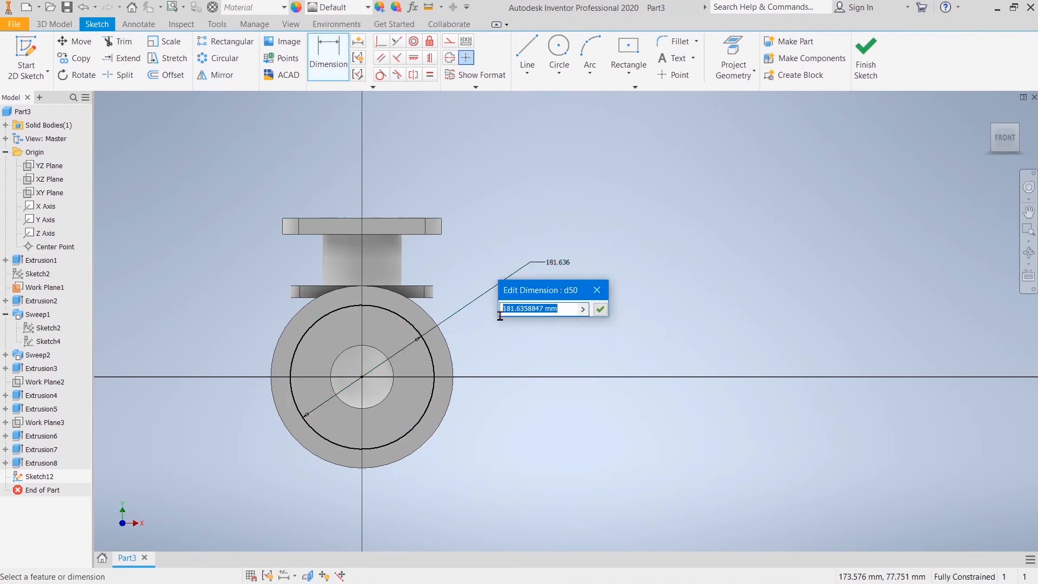
text(19)
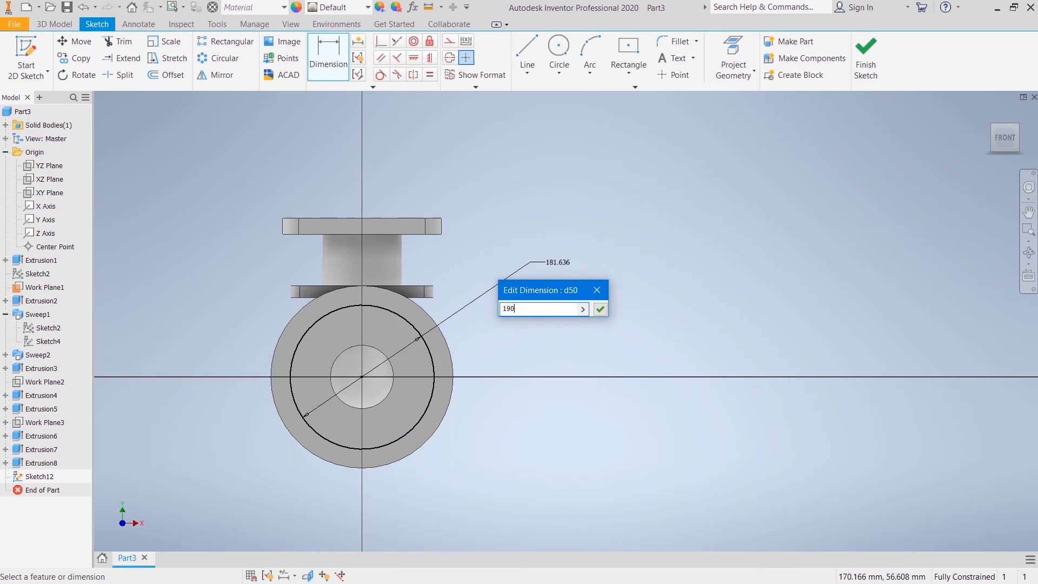
text(0)
key(Return)
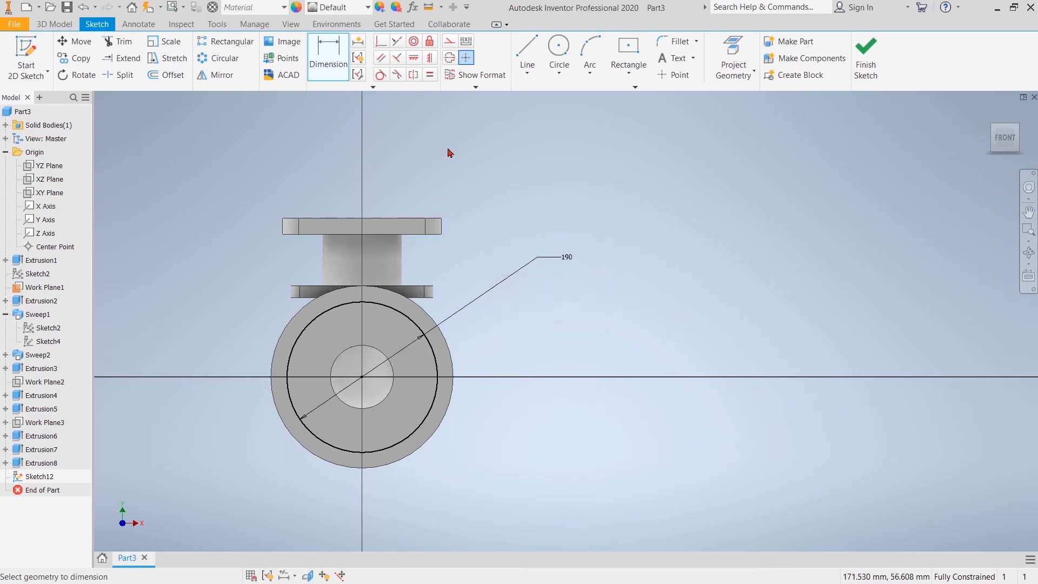
click(559, 51)
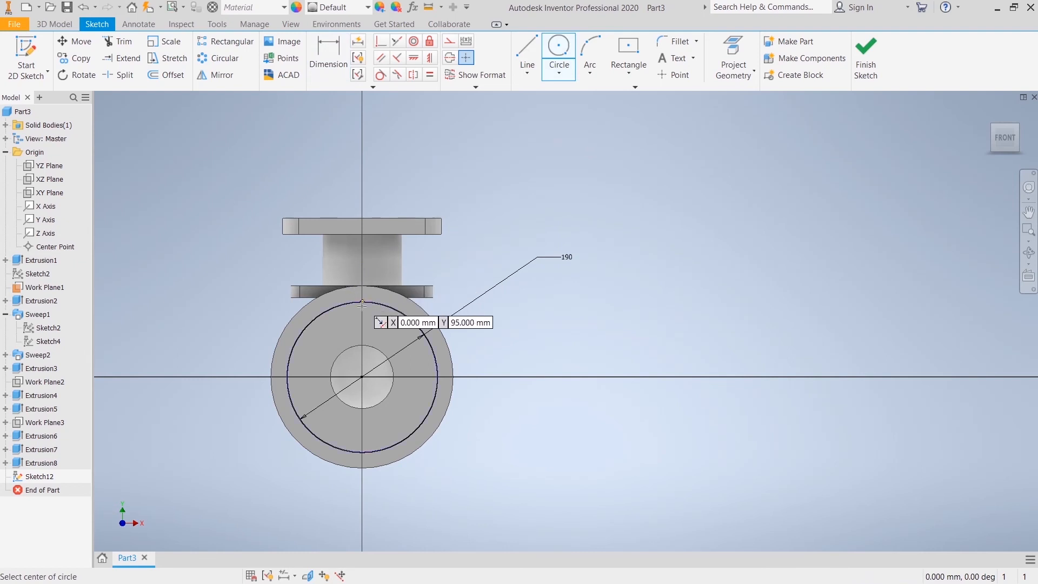
right_click(573, 92)
click(617, 93)
Step: Draw a vertical construction line from the round flange's center upward past the square flange
key(l)
click(362, 377)
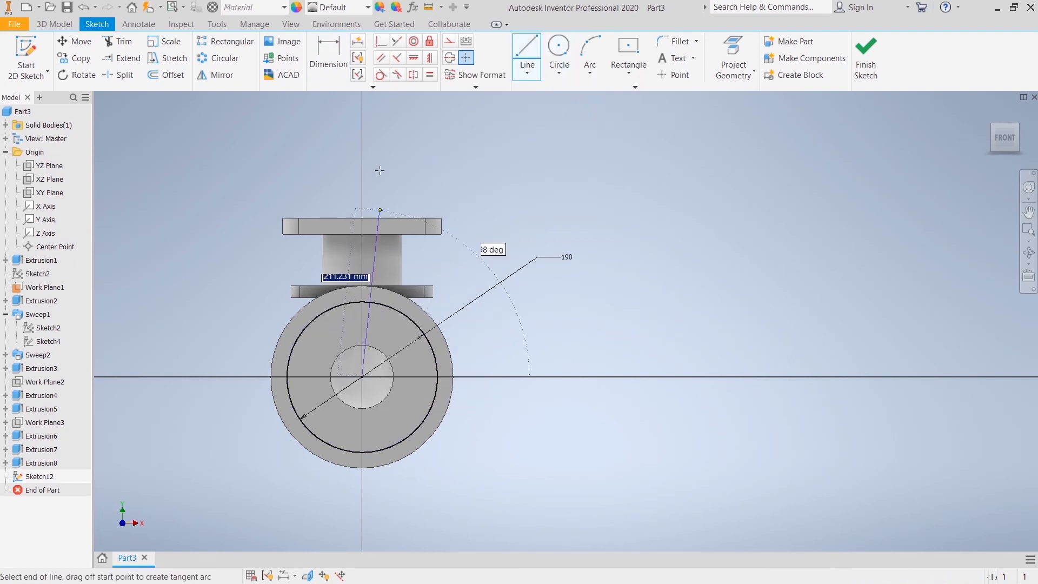
right_click(362, 118)
click(402, 120)
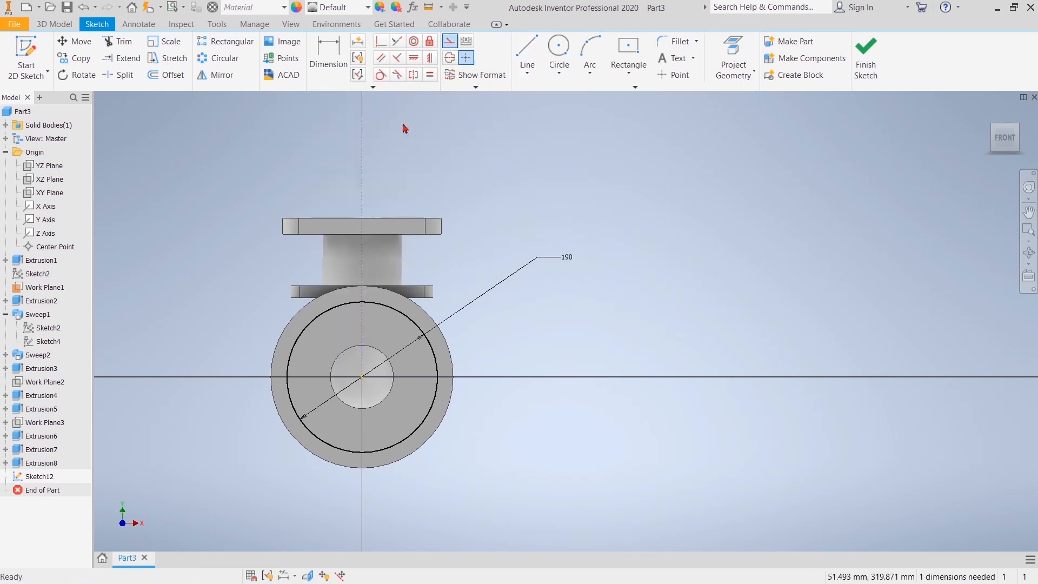
Step: Draw a 20 mm circle where the vertical construction line meets the bolt circle, and convert it to normal sketch geometry
click(559, 48)
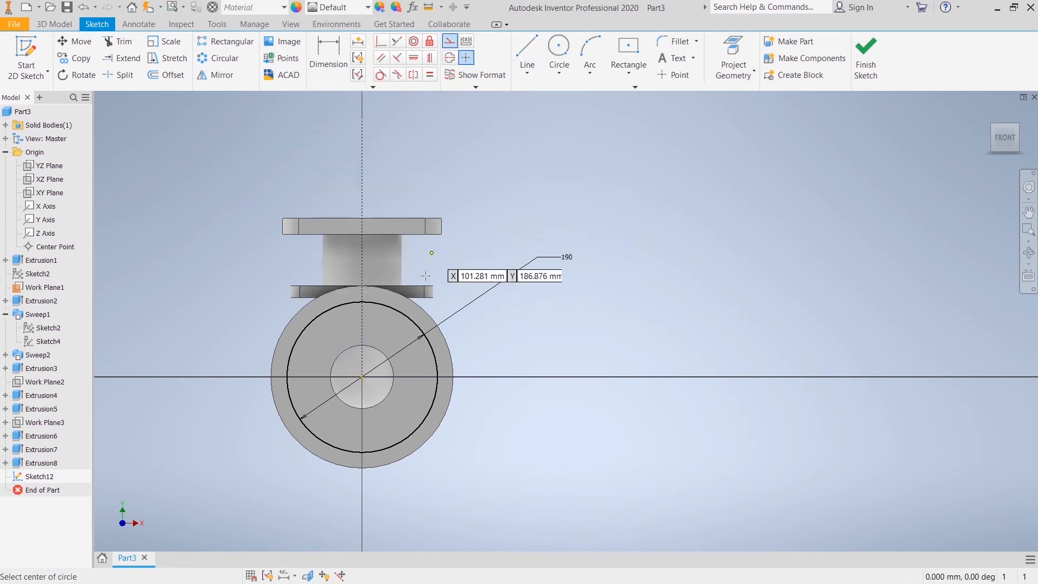
click(363, 302)
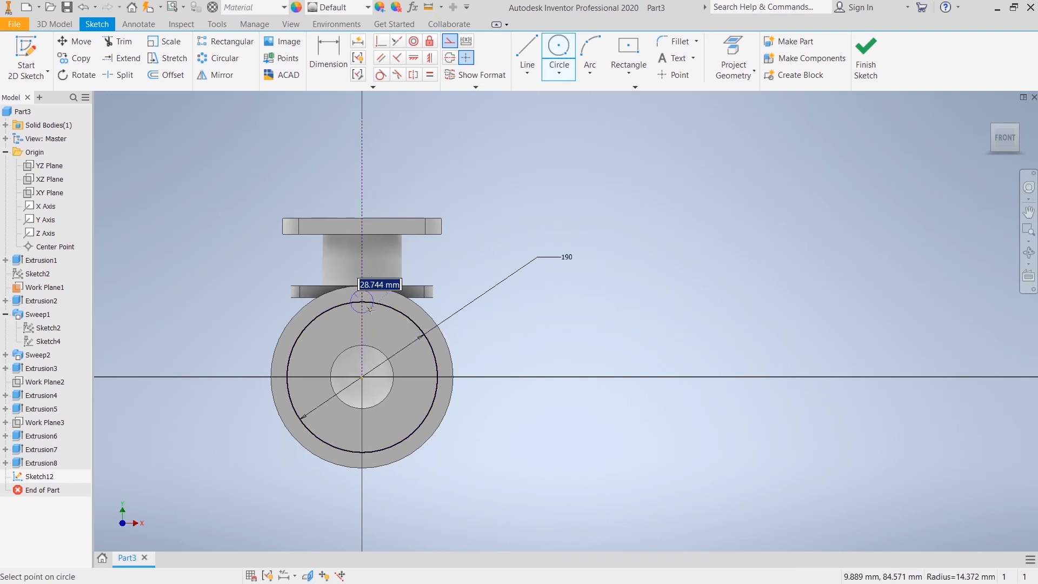
right_click(371, 315)
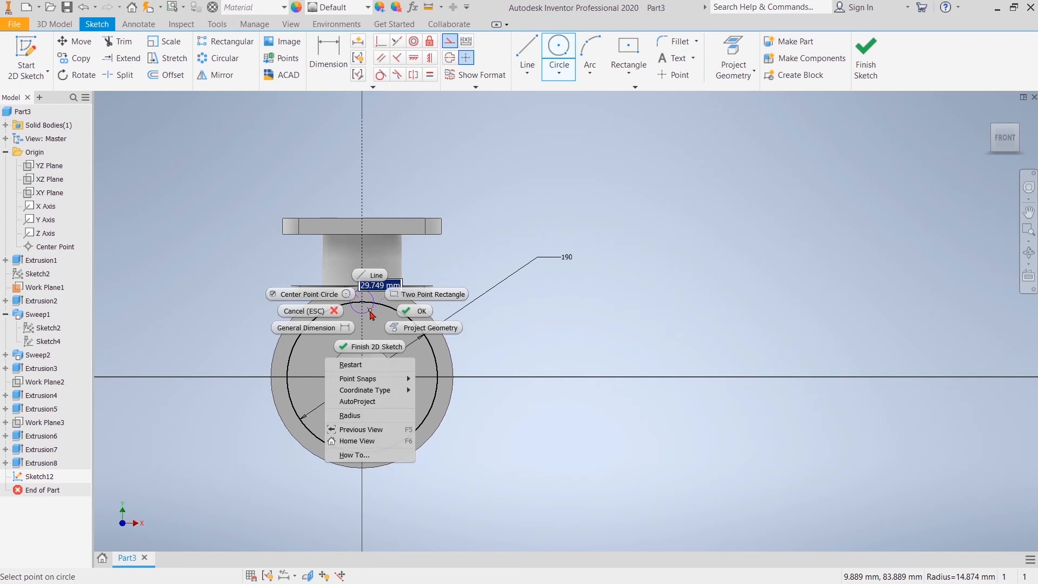
click(370, 310)
text(20)
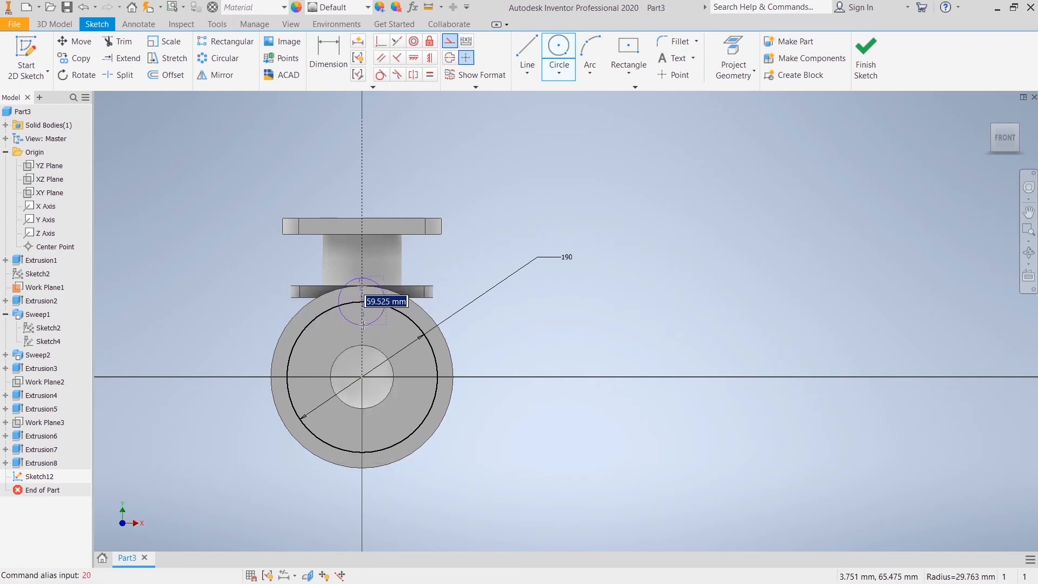
text(20)
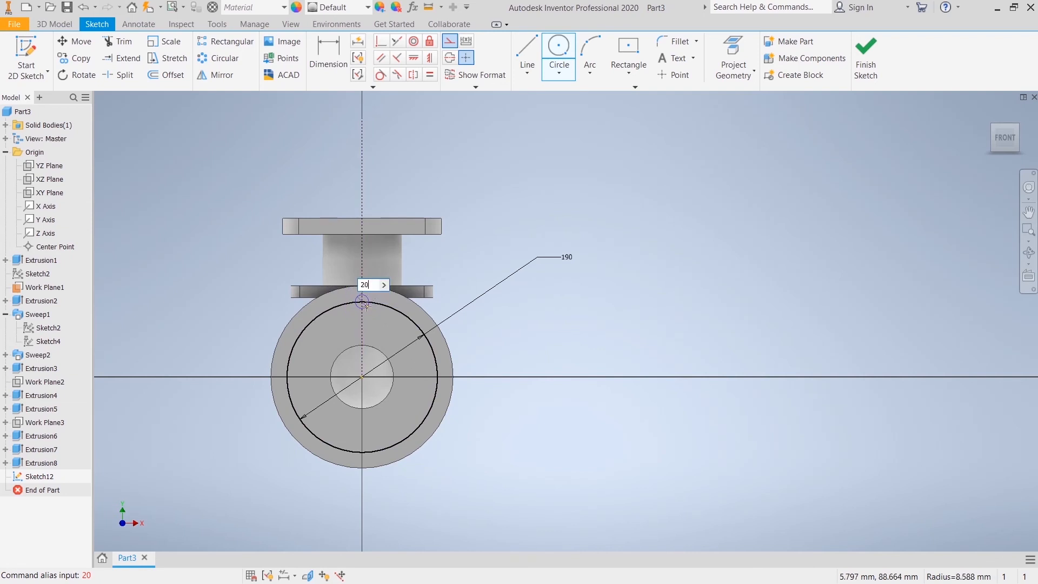
key(Return)
right_click(587, 215)
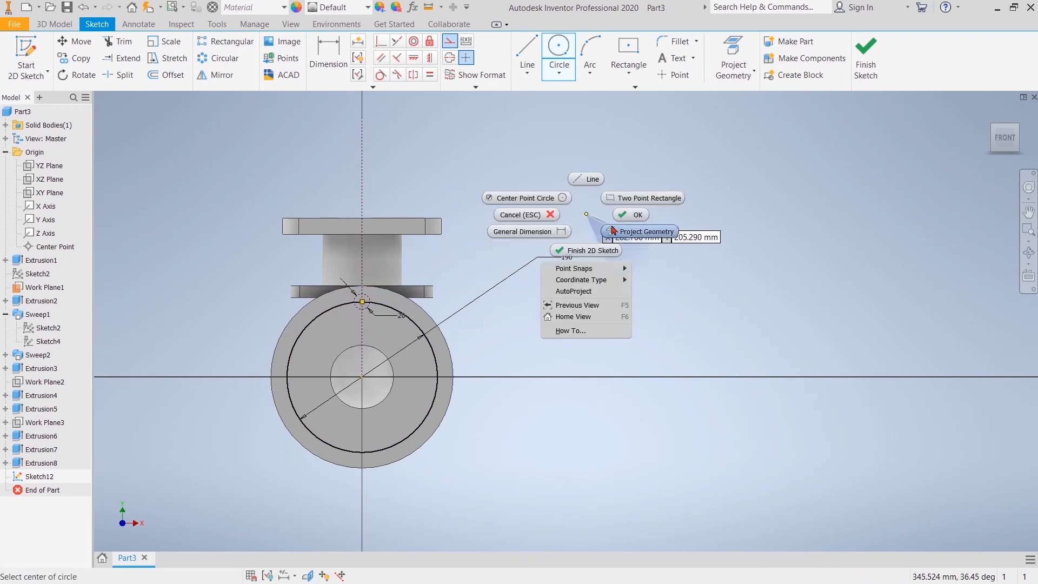
click(635, 219)
scroll(386, 304, up, 3)
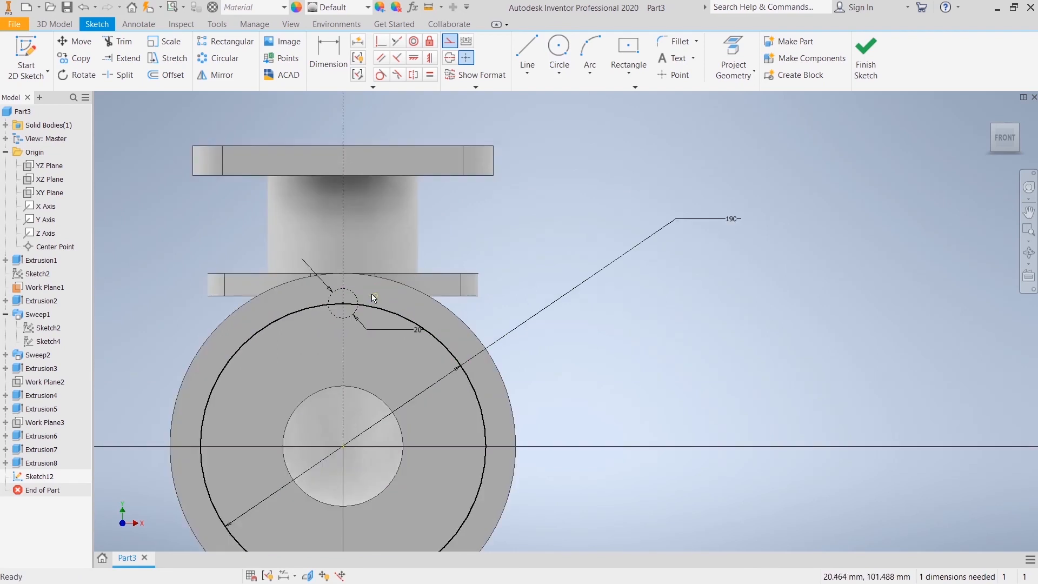
right_click(358, 297)
click(408, 298)
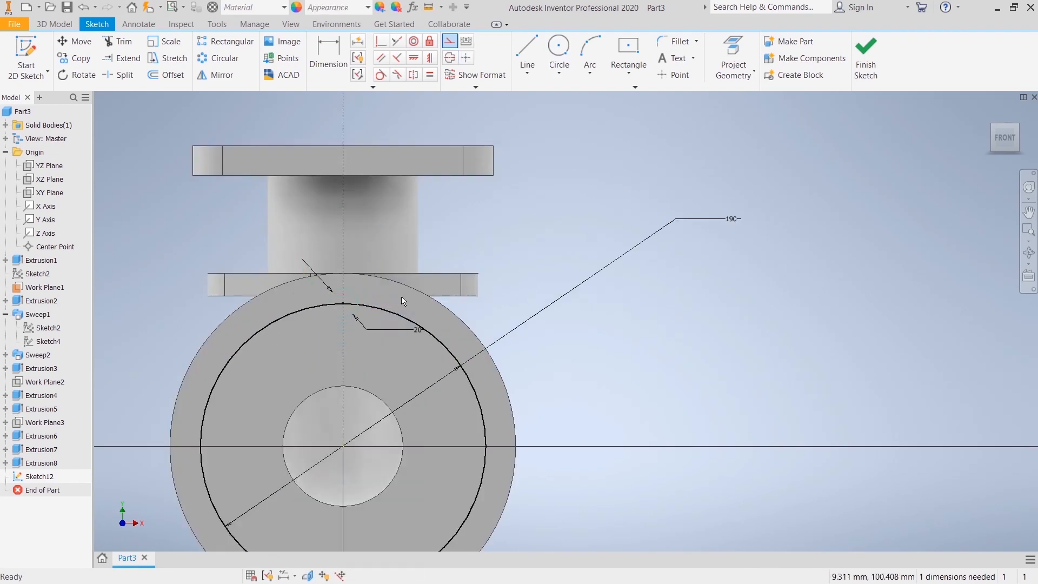
Step: Try a circular pattern of the 20 mm circle with 4 instances over 360 degrees around the round flange's center
click(218, 58)
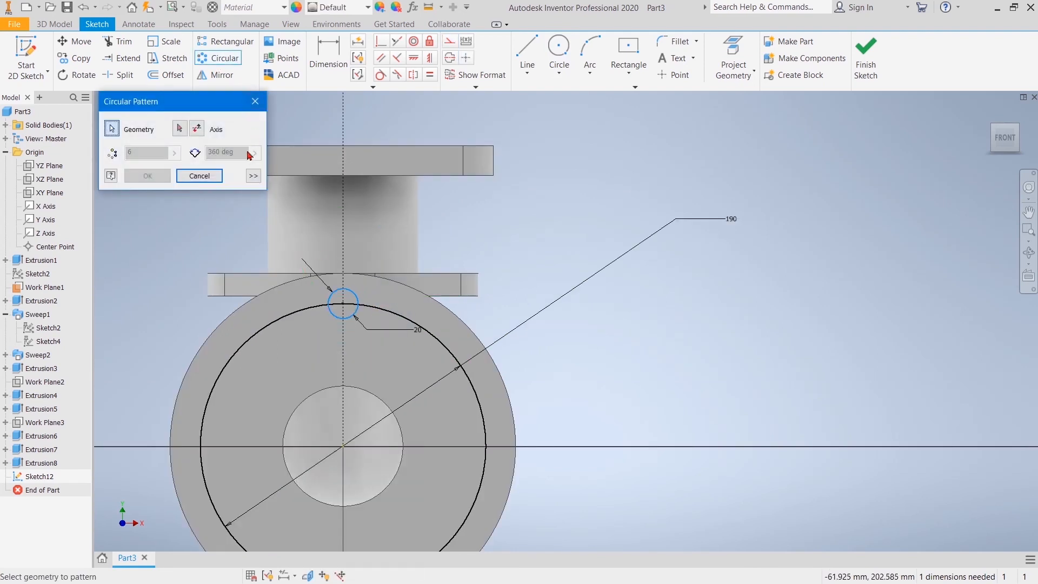
click(180, 129)
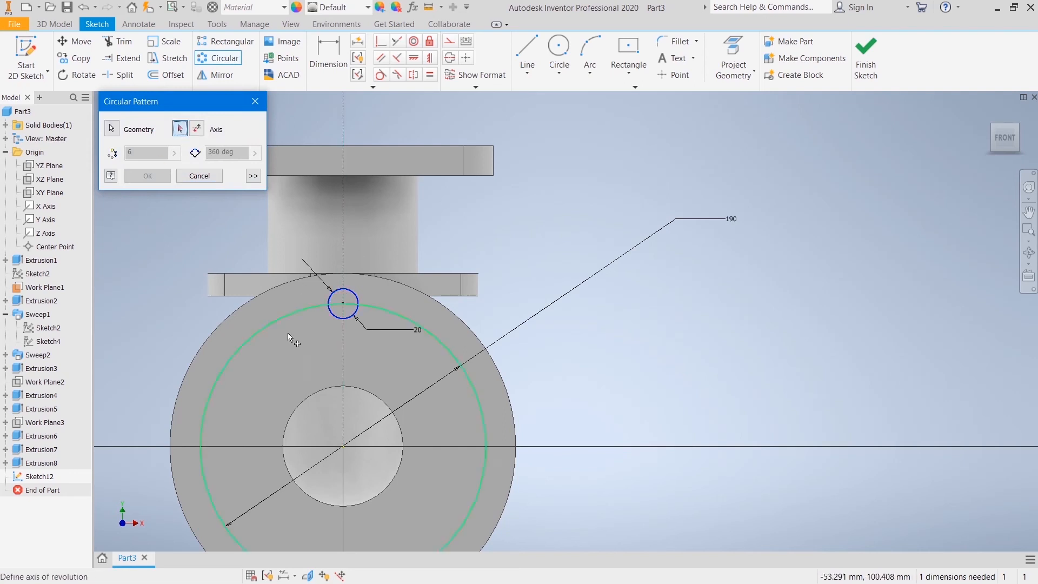
click(345, 449)
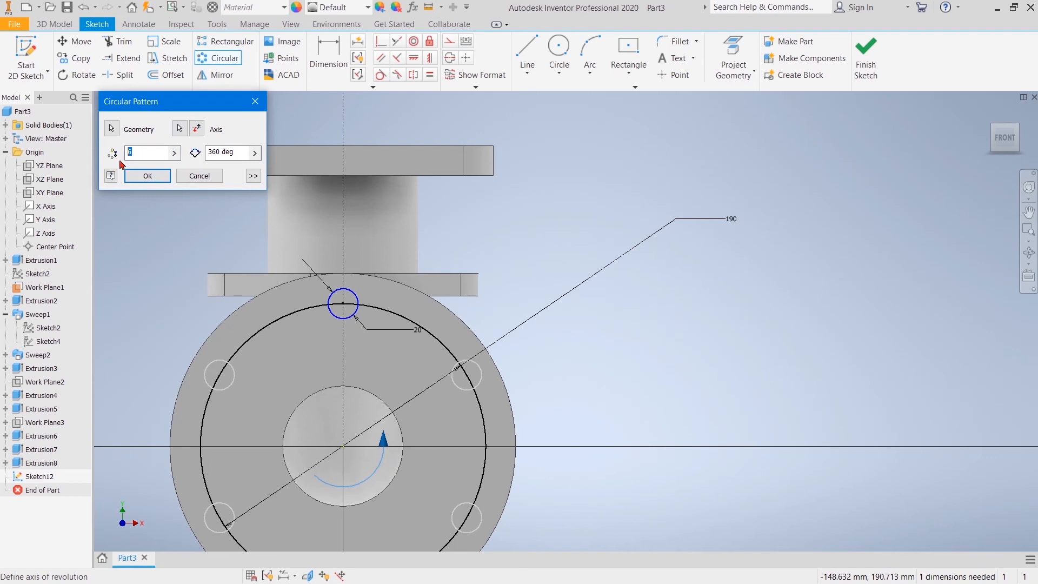
text(4)
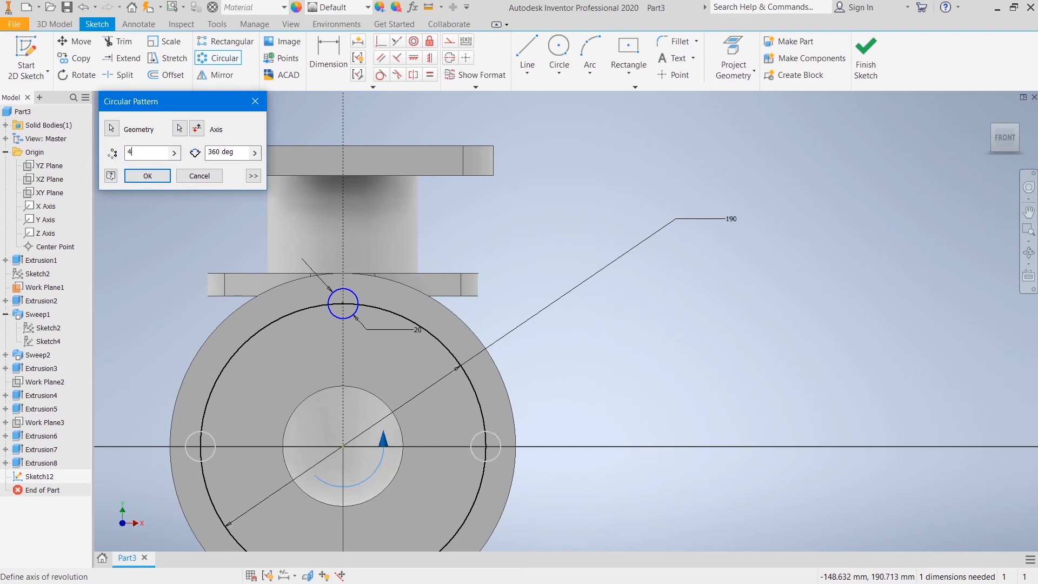
click(145, 178)
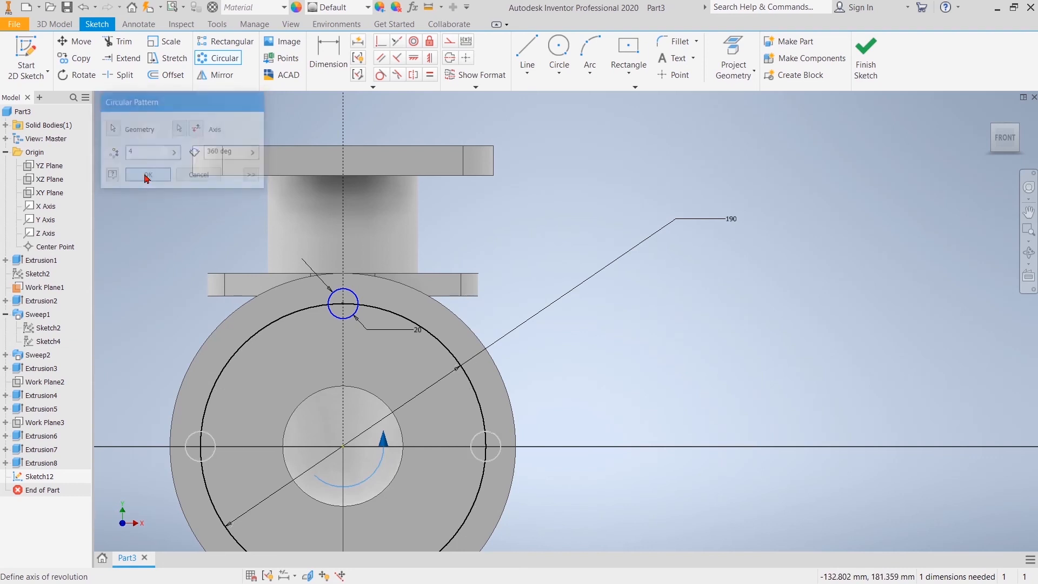
right_click(241, 347)
click(195, 347)
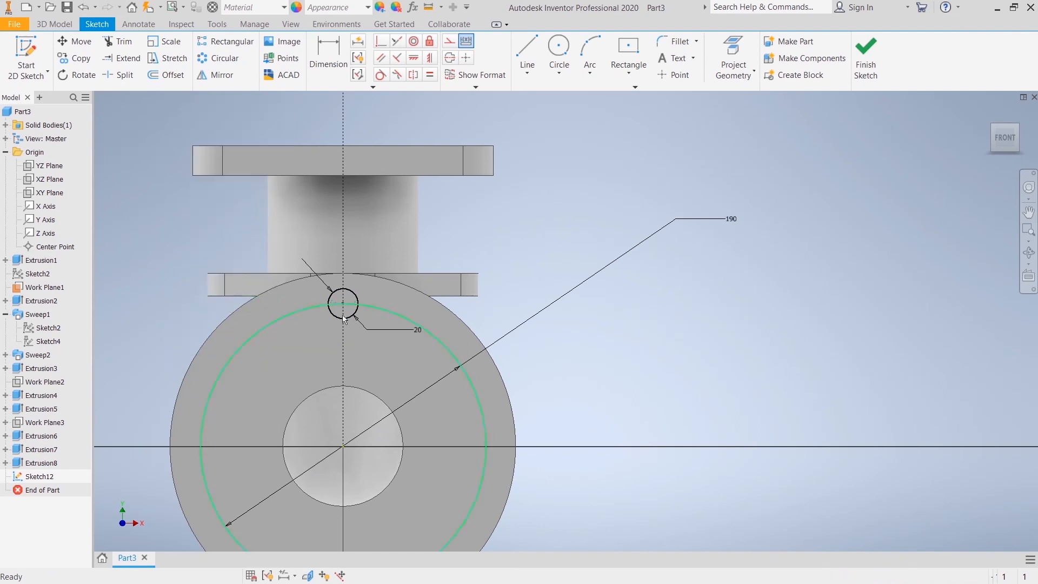
Step: Try deleting the 190 mm dimension and making the bolt circle construction geometry, and undo back to the bolt circle without the hole circle
right_click(727, 224)
click(703, 352)
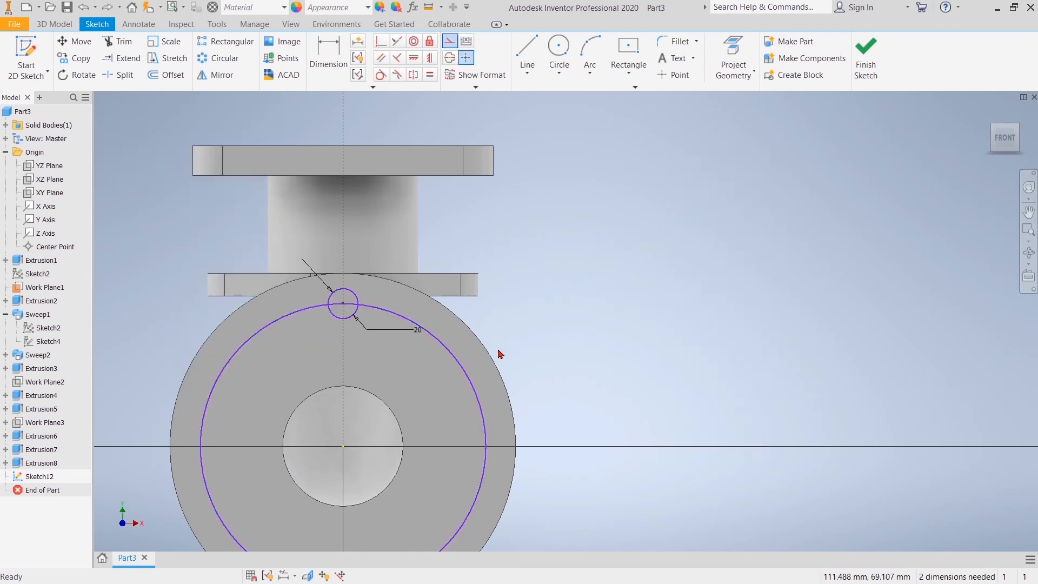
right_click(462, 374)
key(Escape)
scroll(531, 368, down, 3)
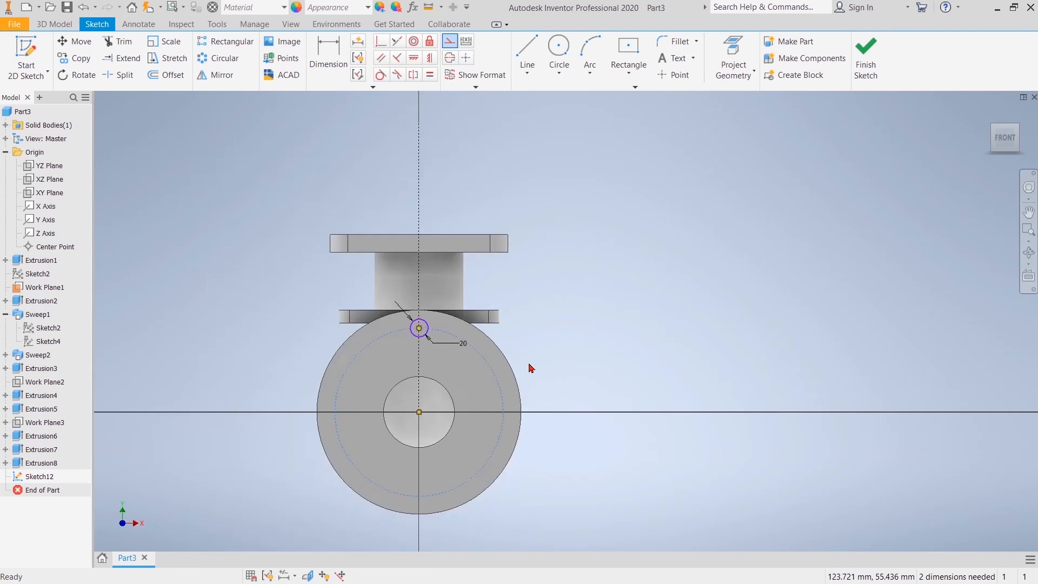
middle_drag(560, 339, 542, 270)
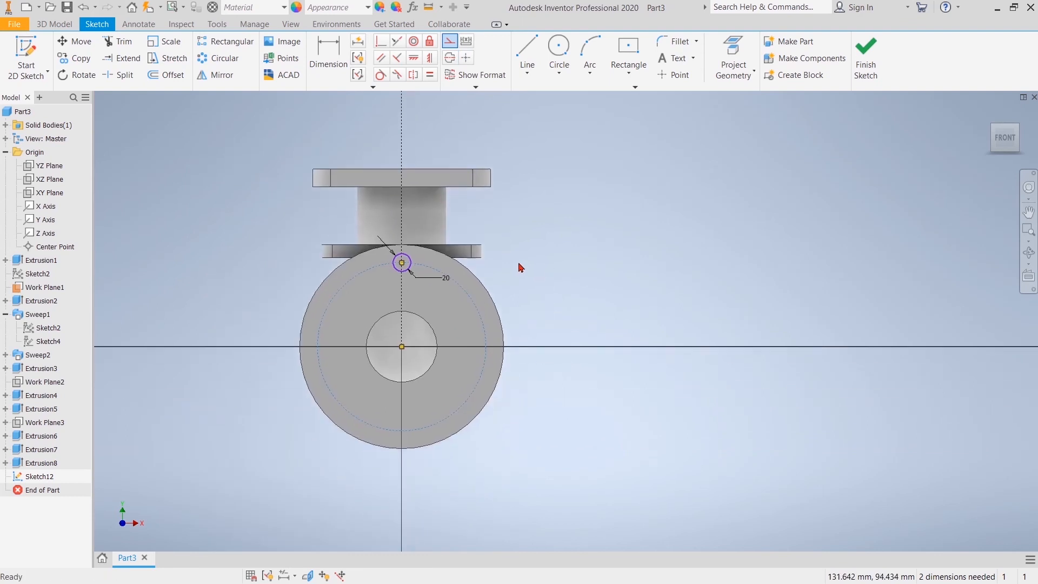
click(570, 232)
key(ctrl+z)
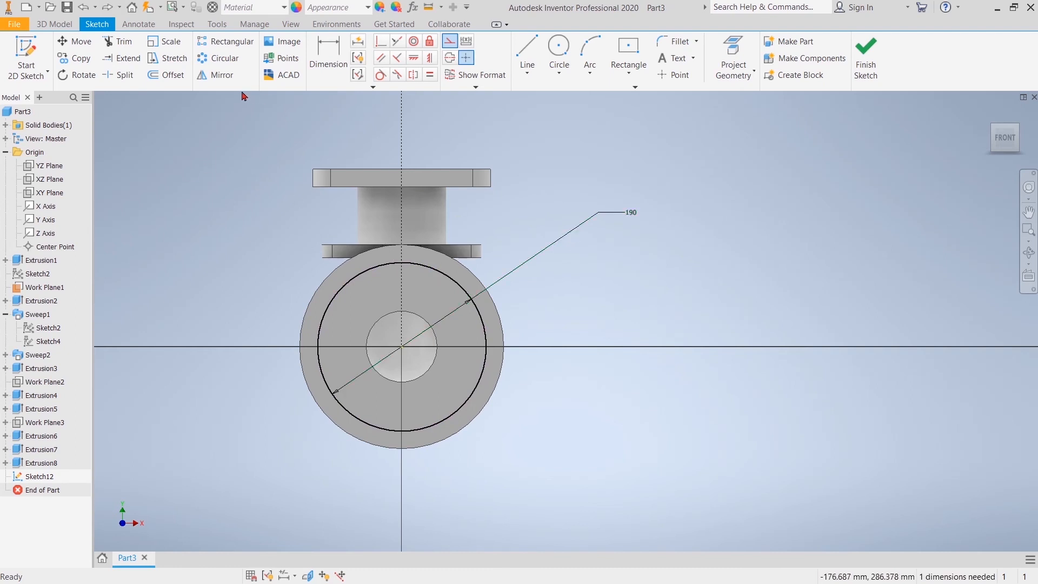
Step: Draw a 20 mm hole circle at the upper intersection of the bolt circle and the vertical construction line
click(558, 53)
click(403, 264)
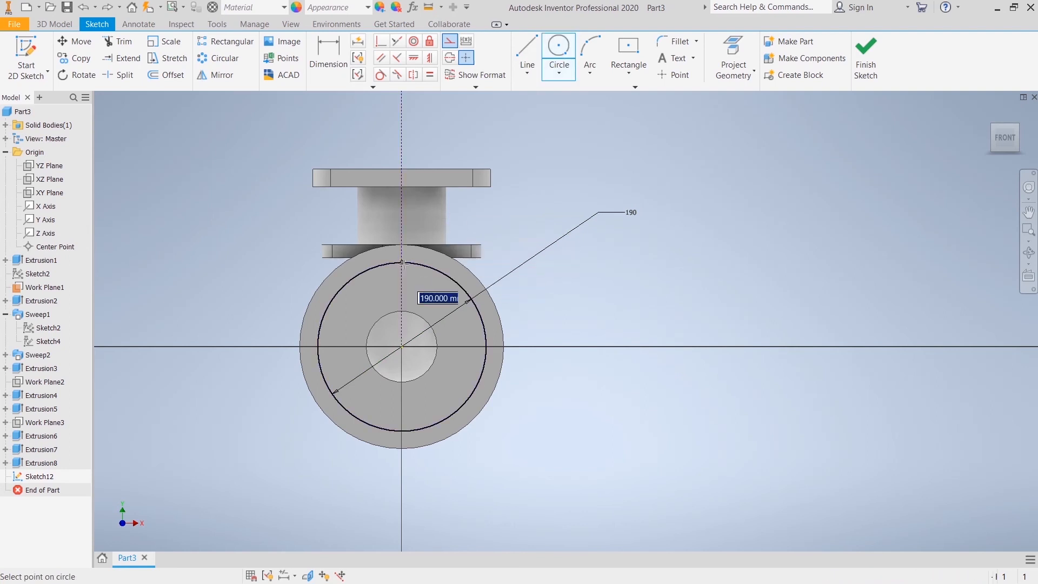
text(20)
key(Return)
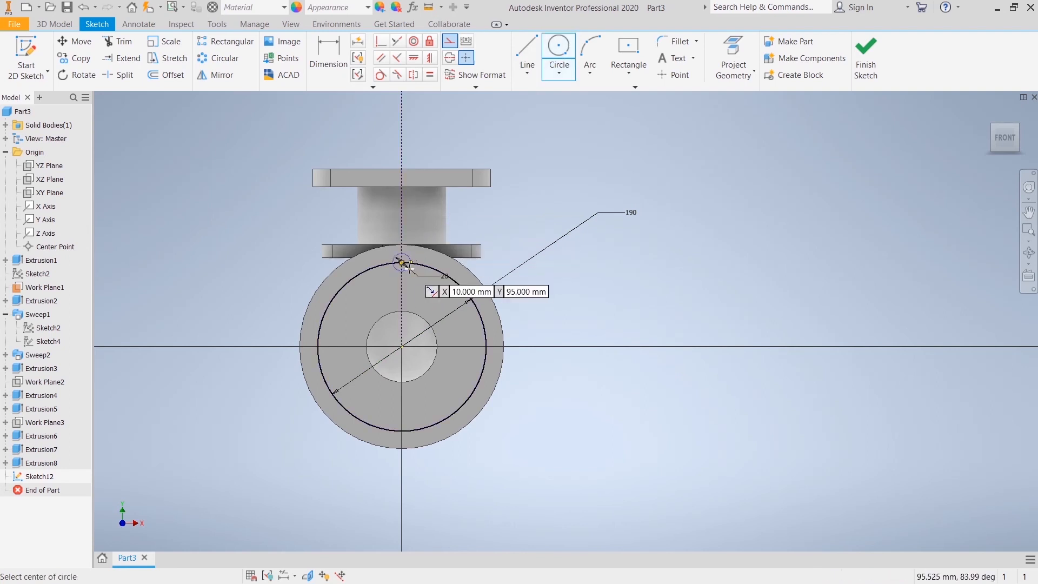
right_click(538, 156)
click(571, 158)
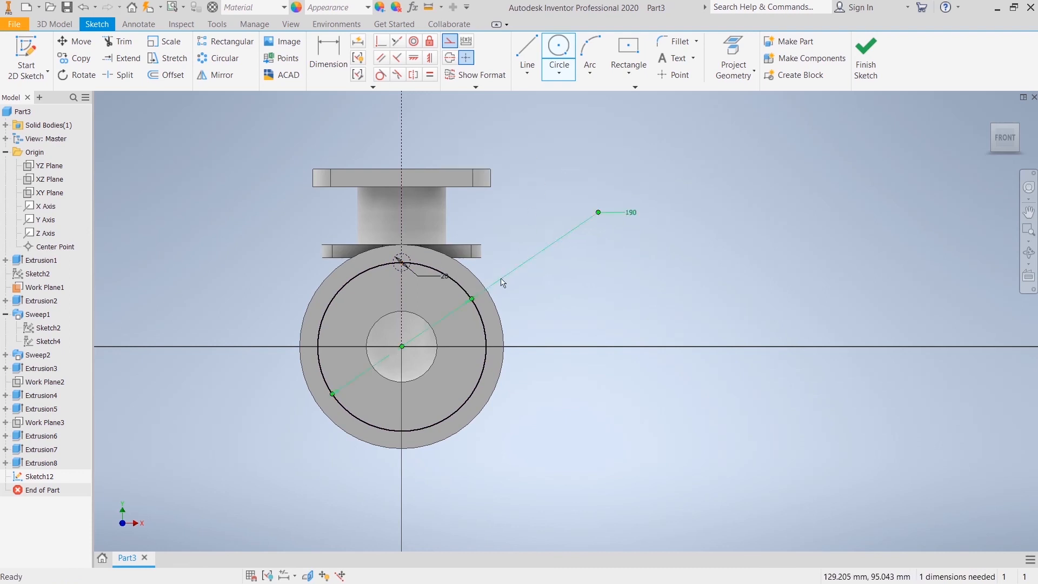
Step: Convert the 190 mm bolt circle to construction geometry and the 20 mm hole circle to normal geometry
right_click(484, 336)
click(544, 336)
scroll(406, 261, up, 8)
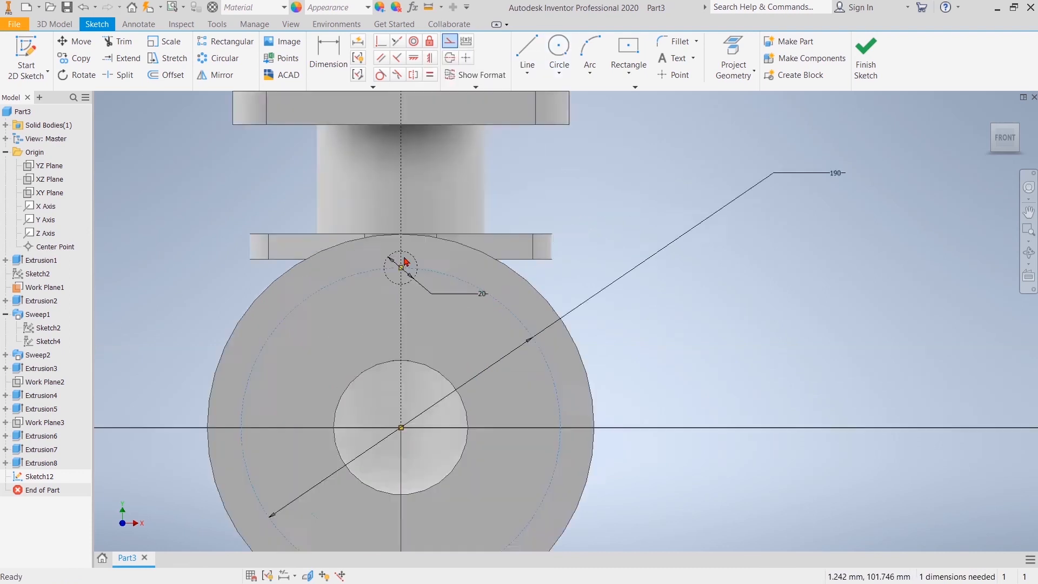
right_click(419, 249)
click(502, 244)
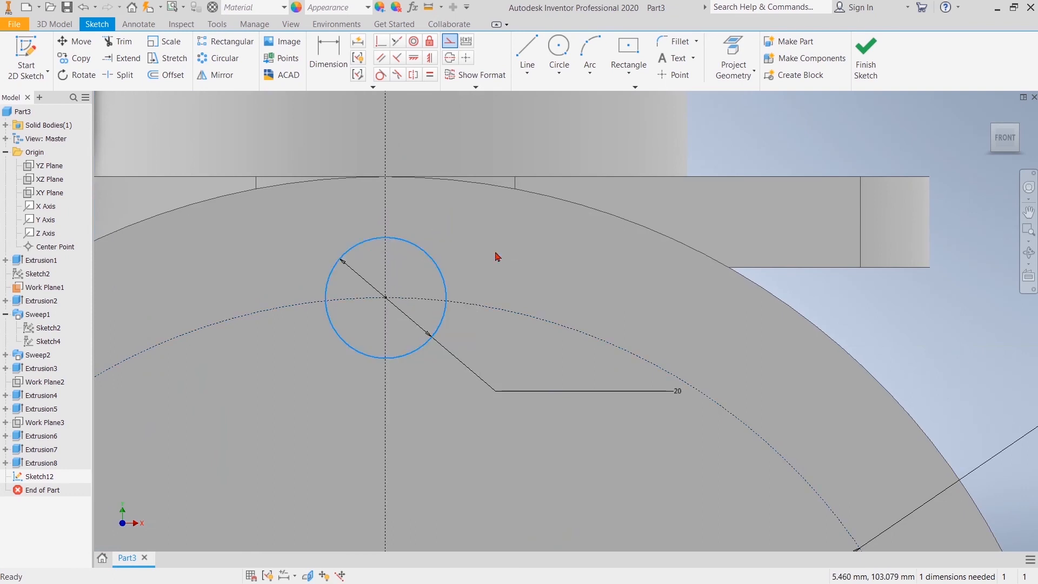
scroll(498, 252, down, 7)
click(708, 193)
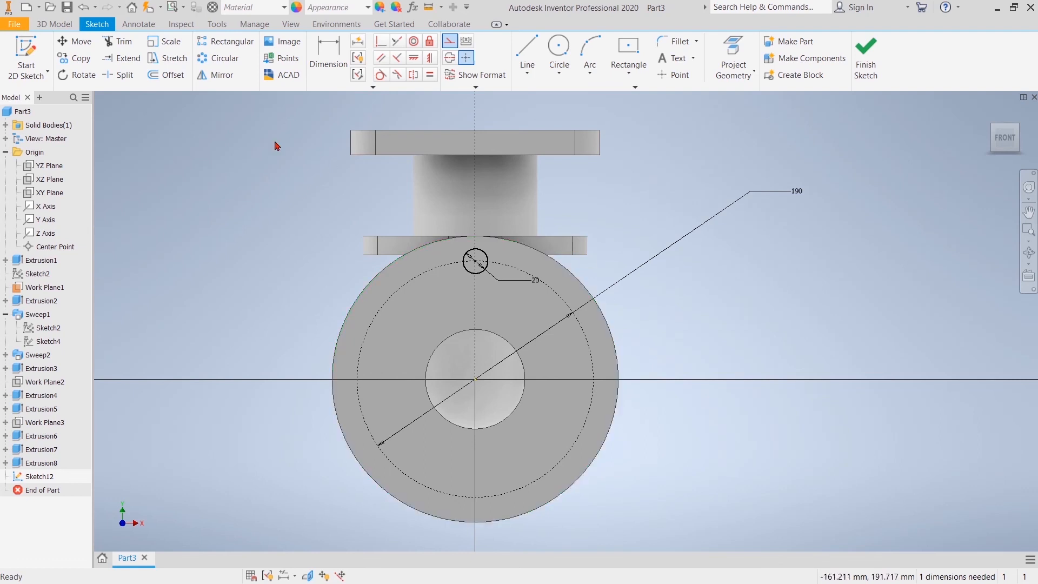
Step: Create a circular pattern of the 20 mm hole circle around the flange's center with 4 instances over 360 degrees
click(215, 58)
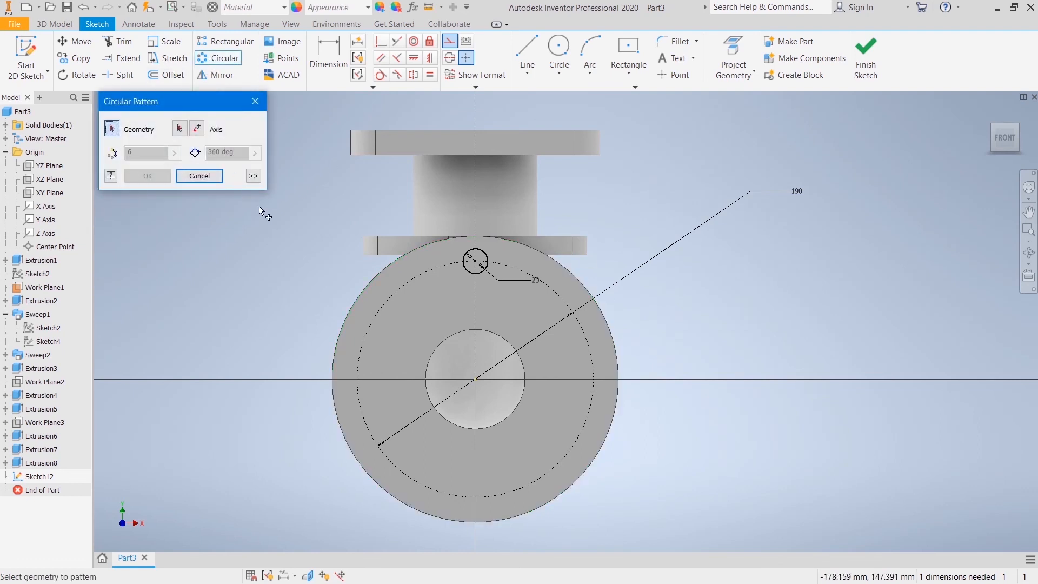
click(466, 272)
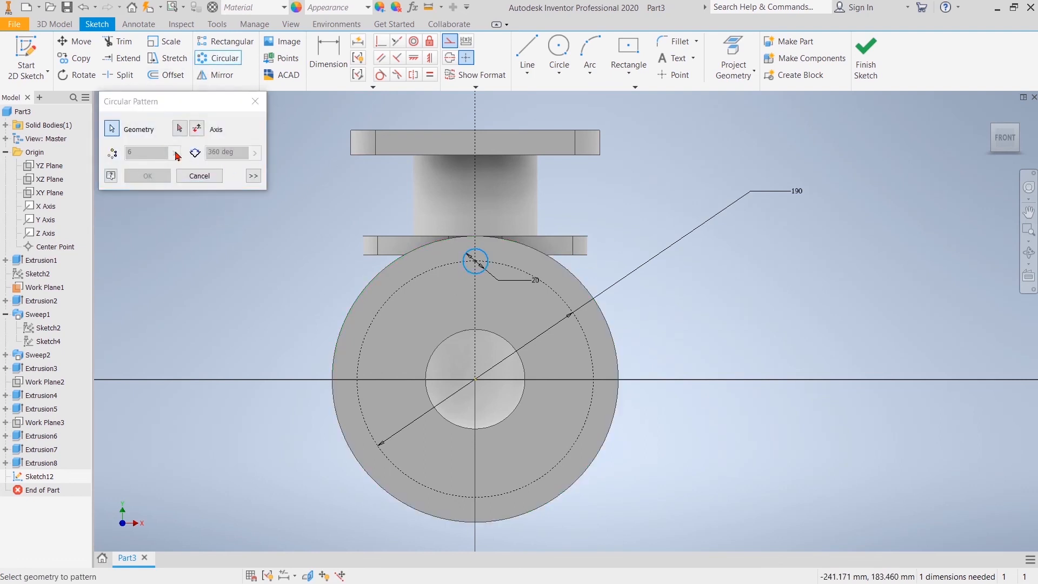
click(179, 129)
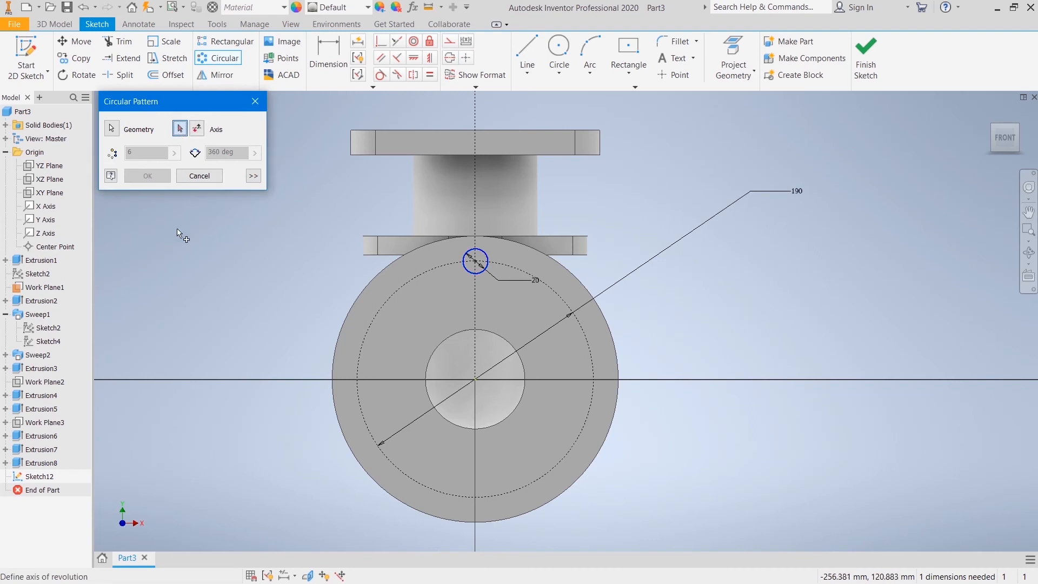
click(477, 381)
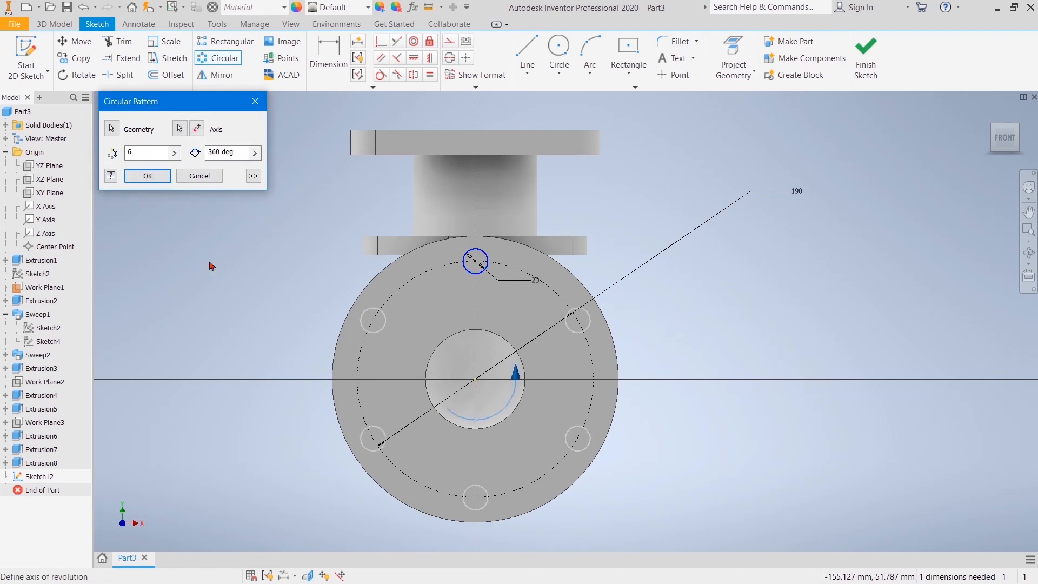
text(4)
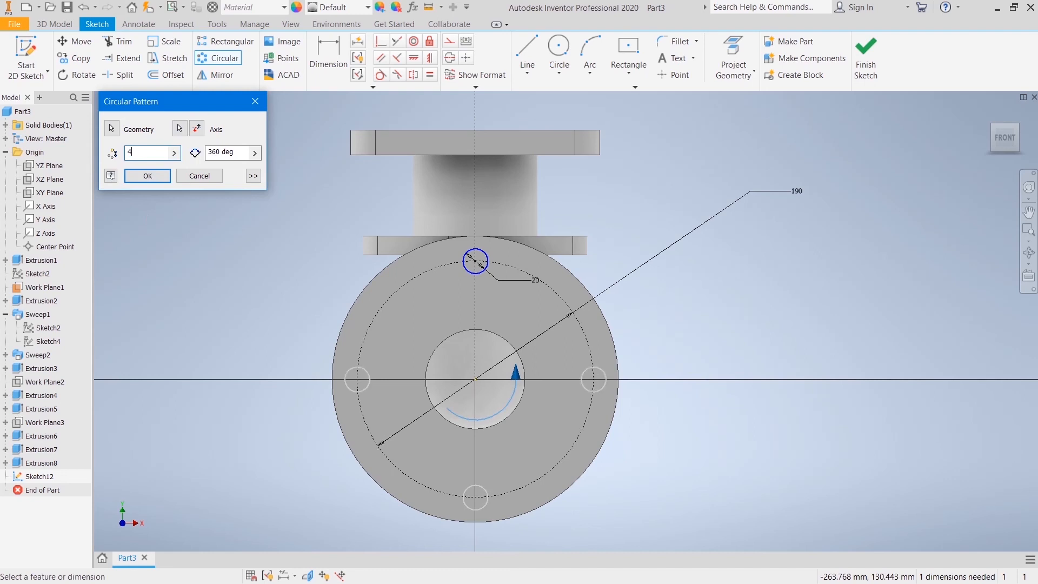
click(156, 174)
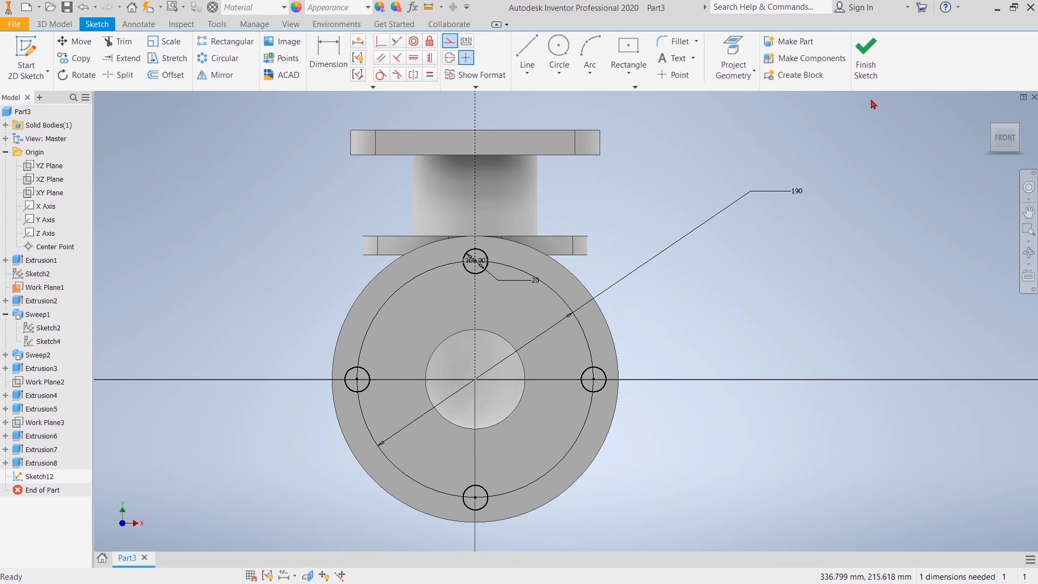
Step: Finish the sketch and extrude the four 20 mm circles as a 15 mm cut in the flipped direction through the round flange
click(867, 59)
click(315, 54)
scroll(448, 368, down, 3)
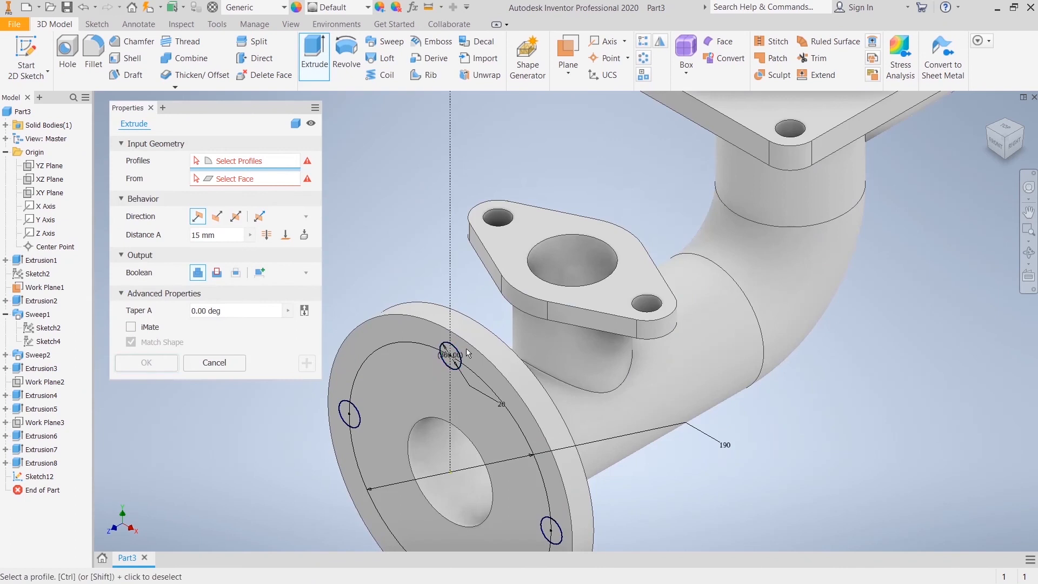
scroll(453, 362, down, 2)
click(451, 355)
middle_drag(451, 355, 568, 157)
click(382, 267)
middle_drag(489, 409, 445, 139)
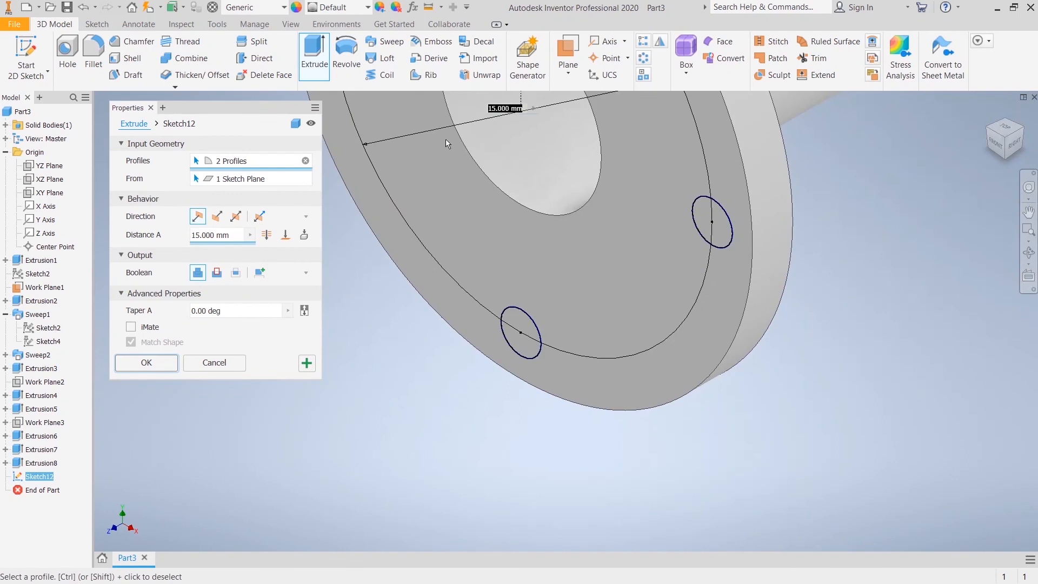
click(530, 332)
click(714, 227)
middle_drag(658, 200, 633, 300)
scroll(607, 273, down, 2)
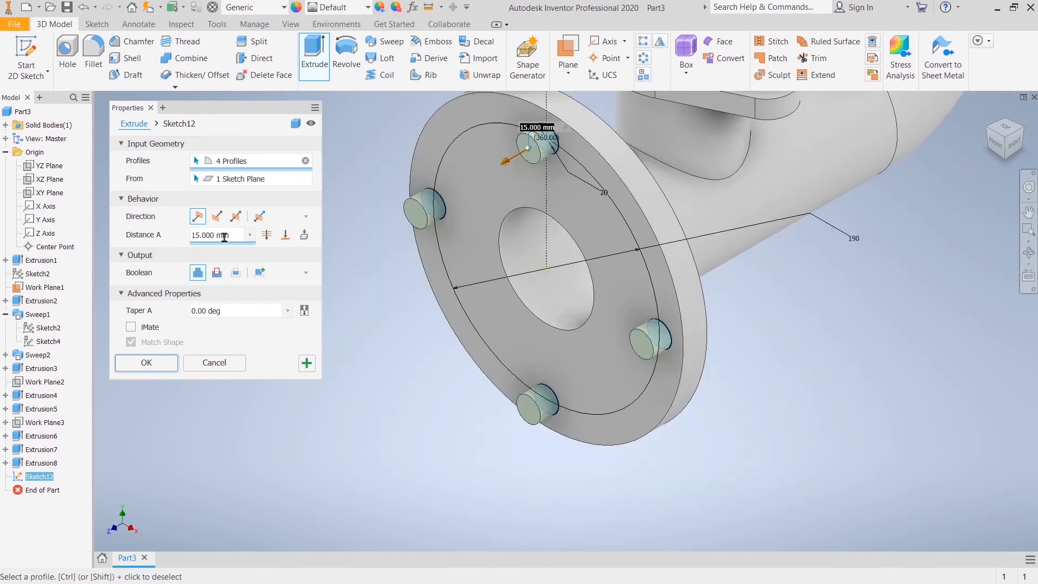
click(216, 217)
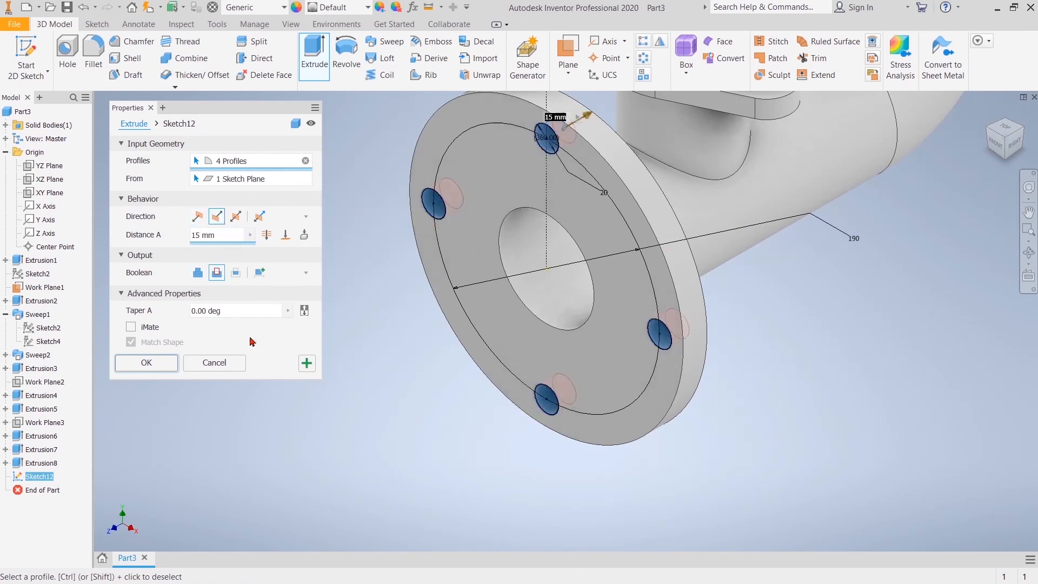
click(153, 366)
scroll(287, 359, down, 4)
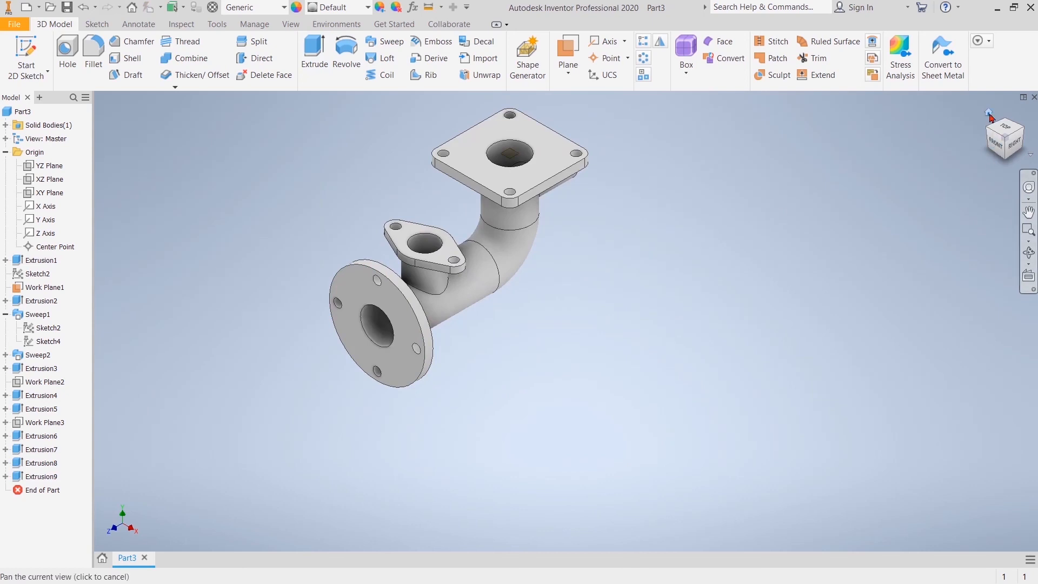
Step: Start a 2 mm chamfer with the bore edges of the square flange and the plain side branch
click(990, 119)
middle_drag(816, 316, 799, 286)
mouse_move(1022, 144)
mouse_down()
mouse_move(981, 130)
mouse_move(962, 151)
mouse_move(1003, 145)
mouse_up()
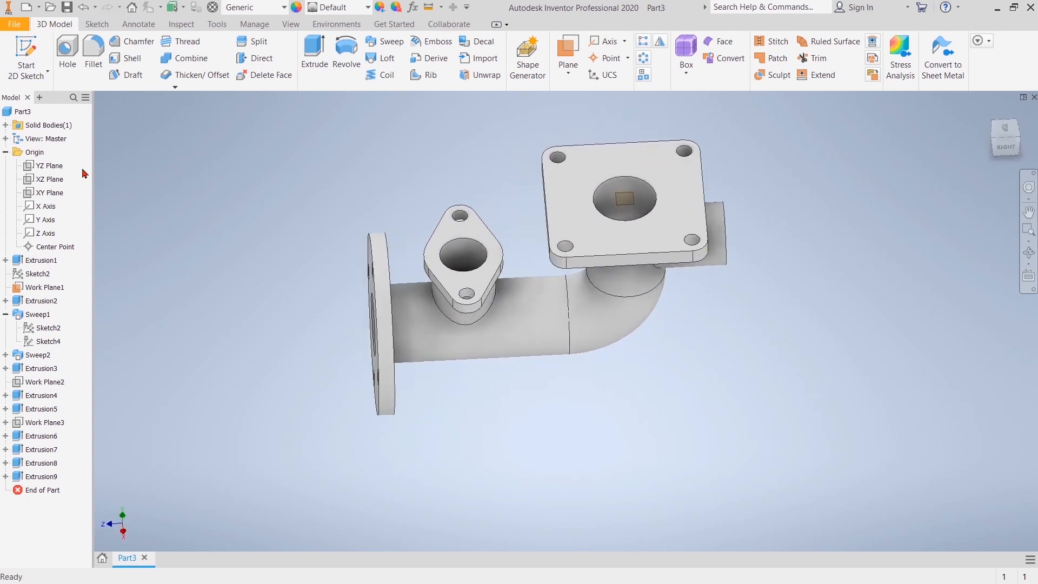
click(133, 45)
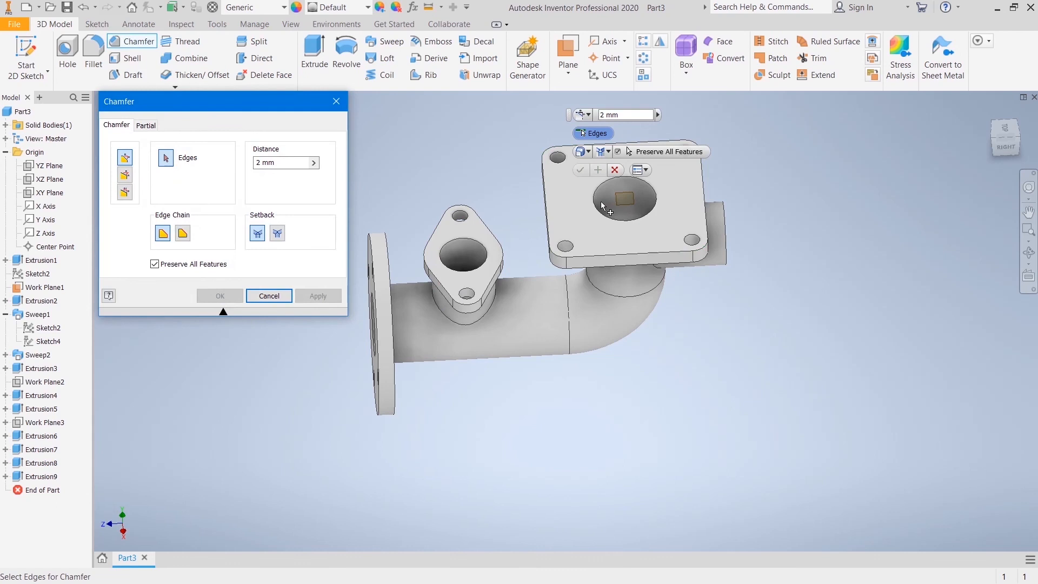
click(600, 212)
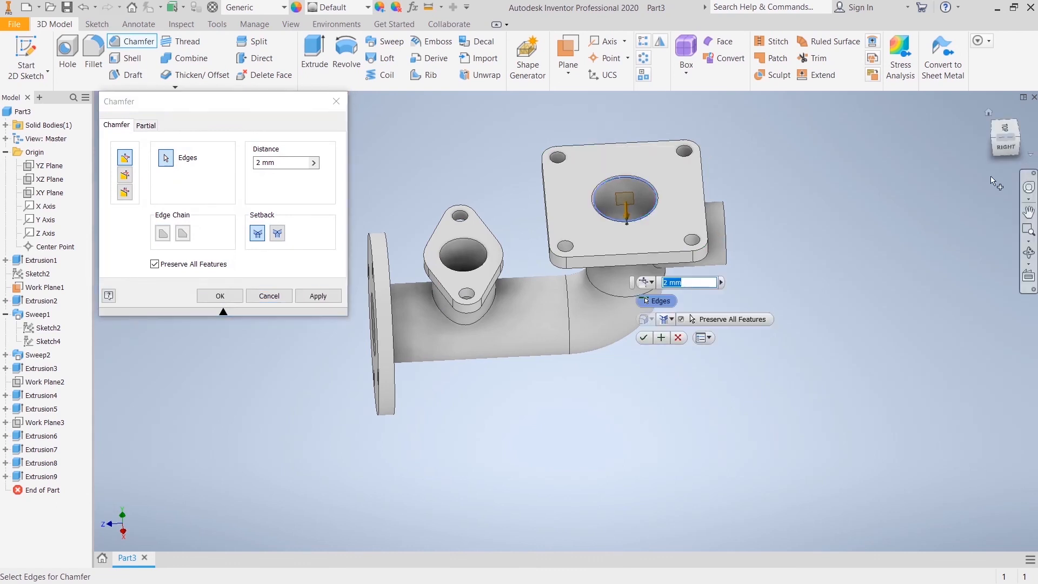
click(1012, 148)
click(680, 244)
Step: Add the bore edges of the round and two-lobed flanges to the selection and apply the 2 mm chamfer
click(1029, 210)
drag(534, 282, 549, 292)
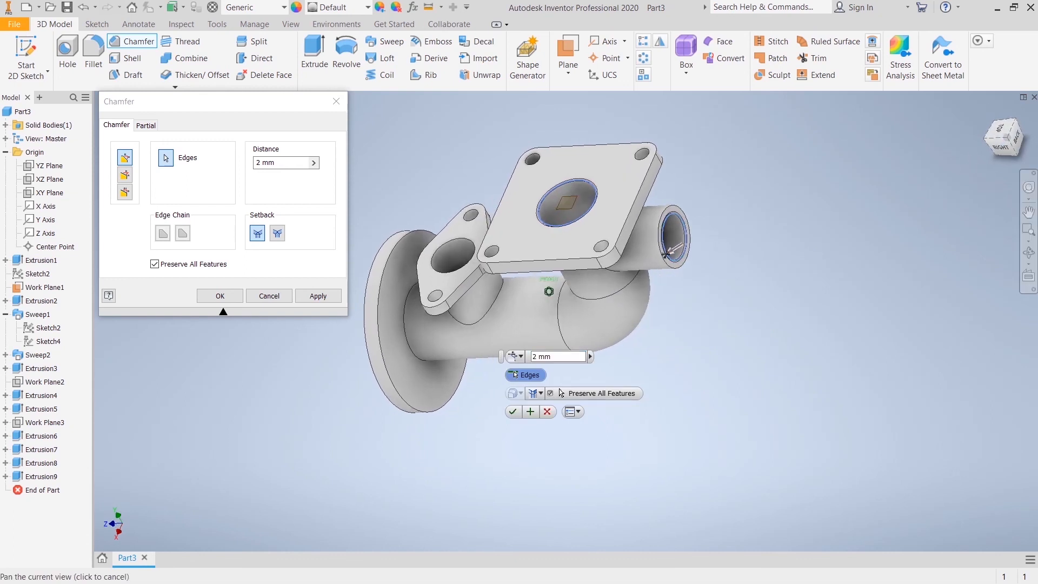
drag(988, 123, 873, 308)
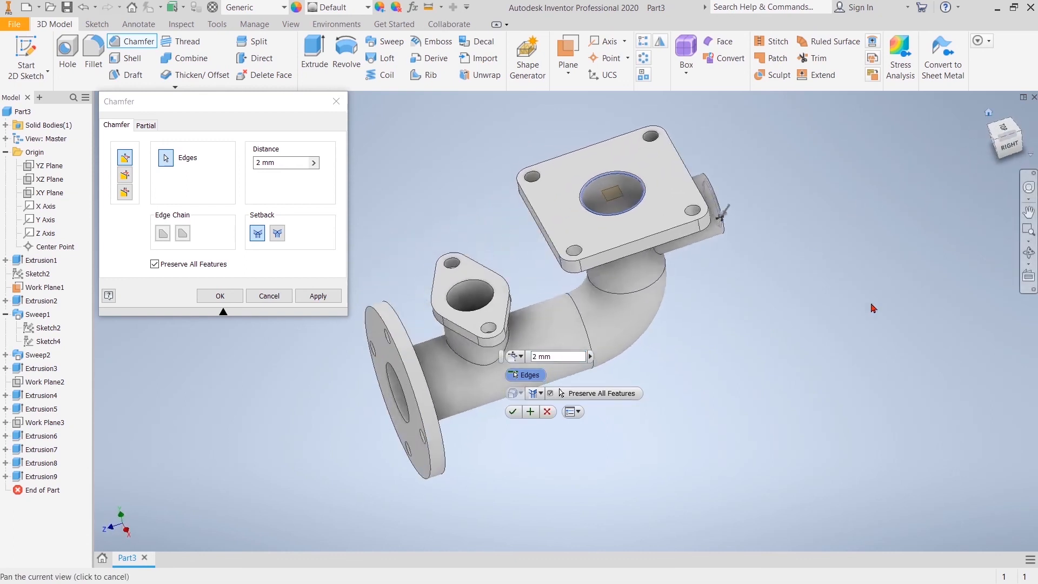
click(463, 445)
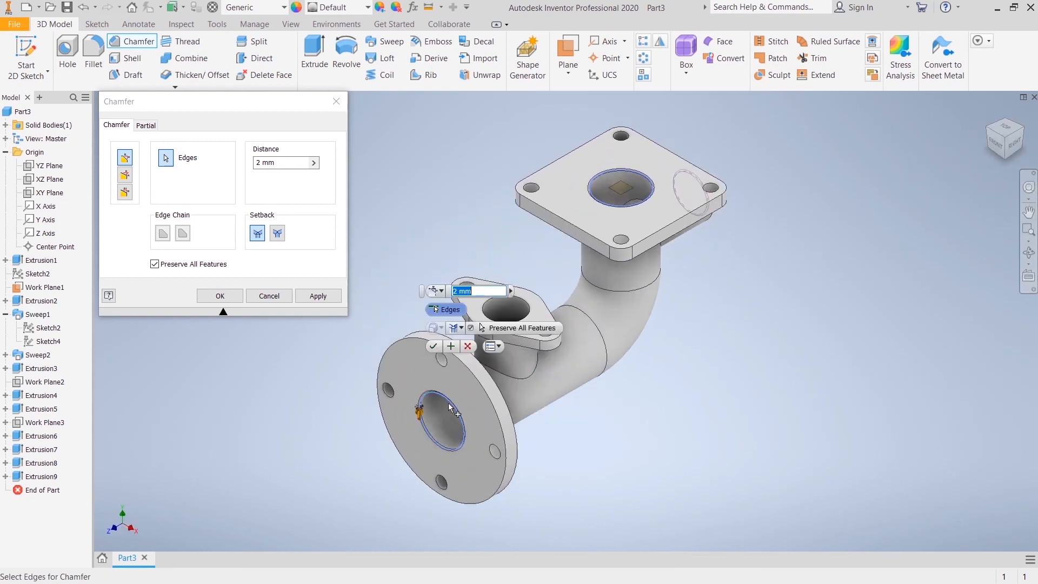
click(532, 312)
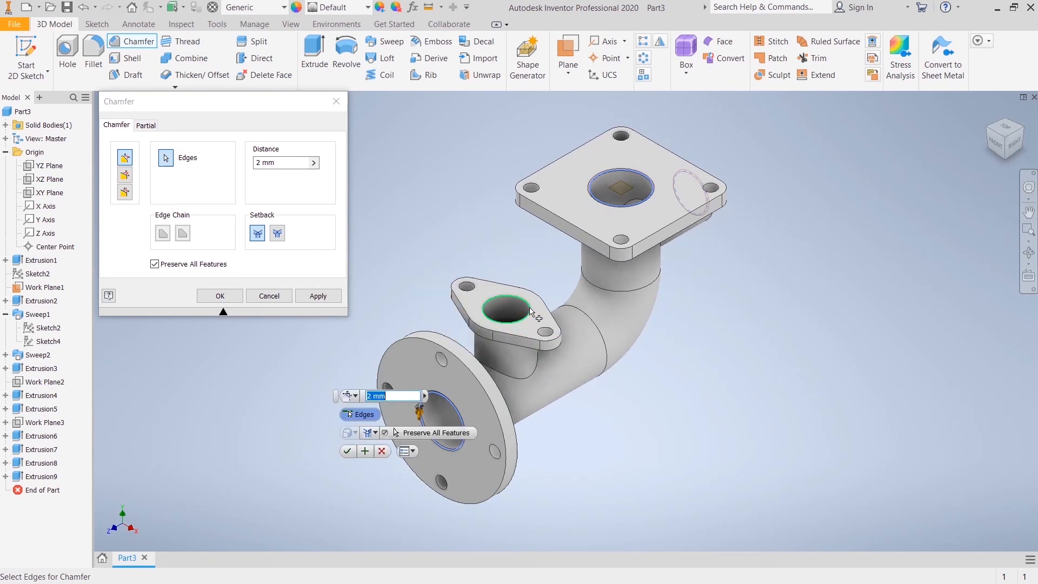
click(349, 452)
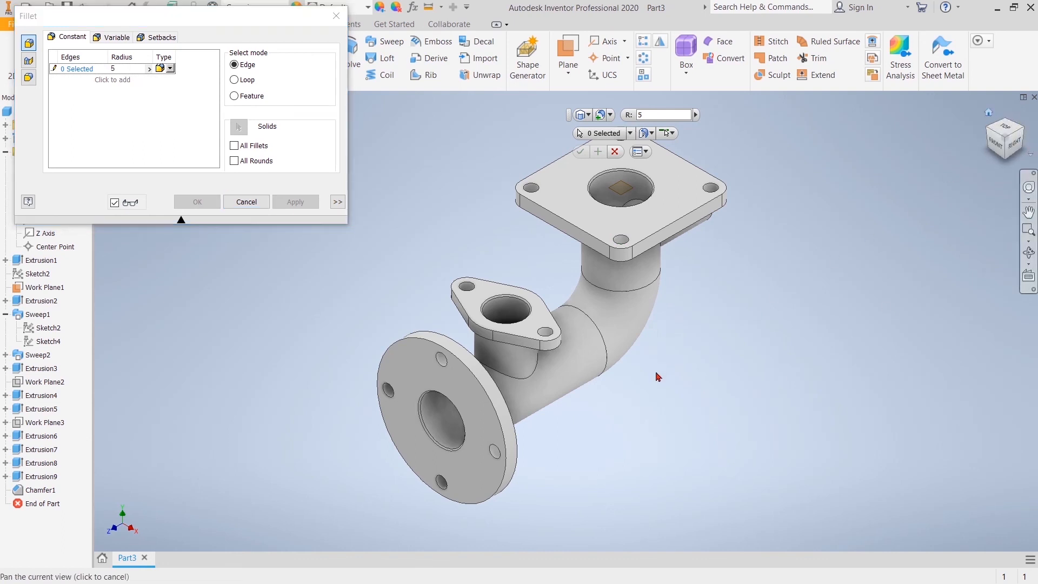
Step: Fillet with a 5 mm radius the edges where both branches join the pipe and where the pipe meets the round and square flanges
shift+middle_drag(811, 264, 676, 216)
shift+middle_drag(877, 217, 866, 257)
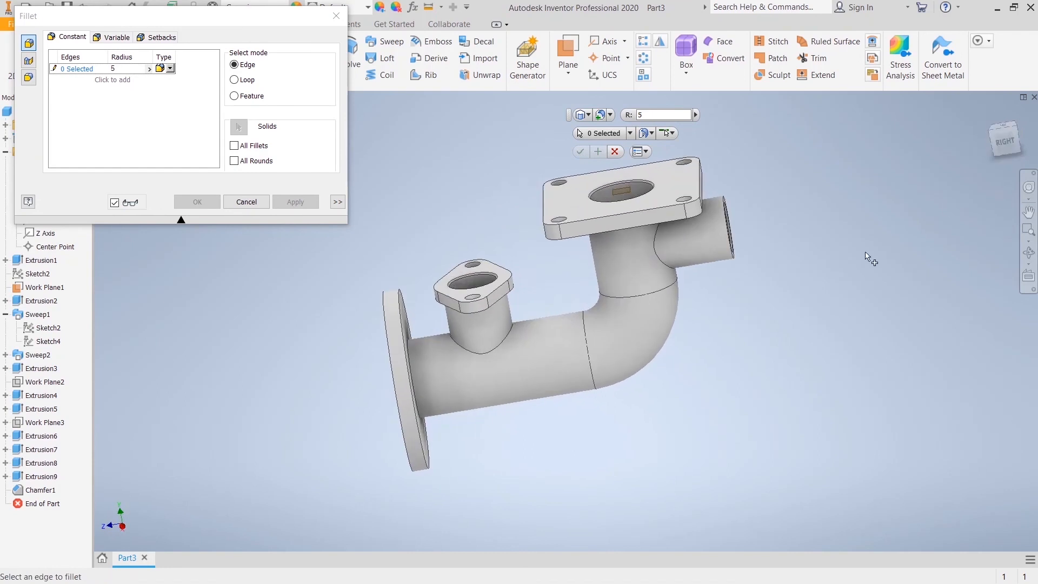
click(500, 353)
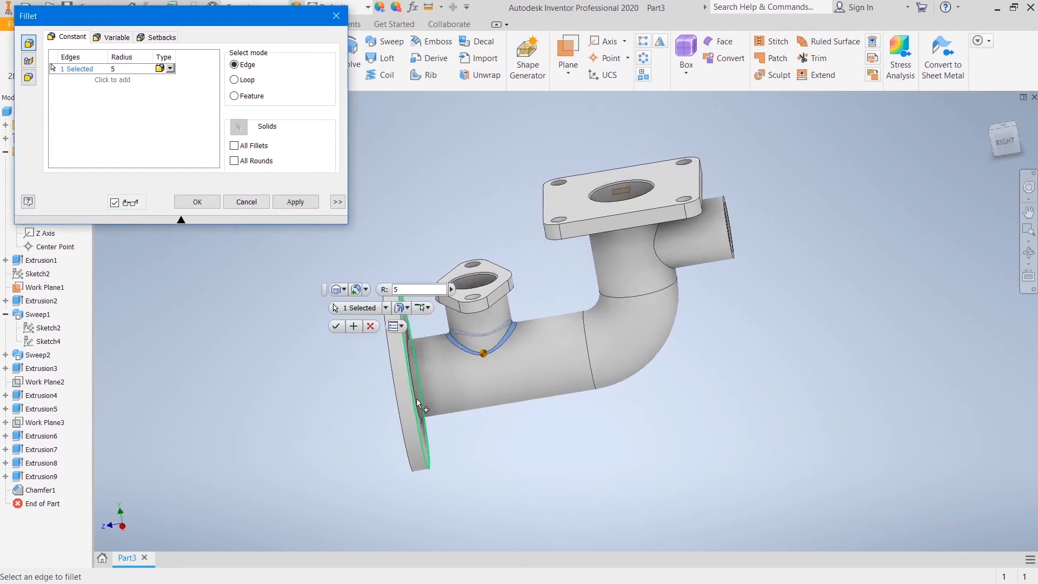
click(414, 374)
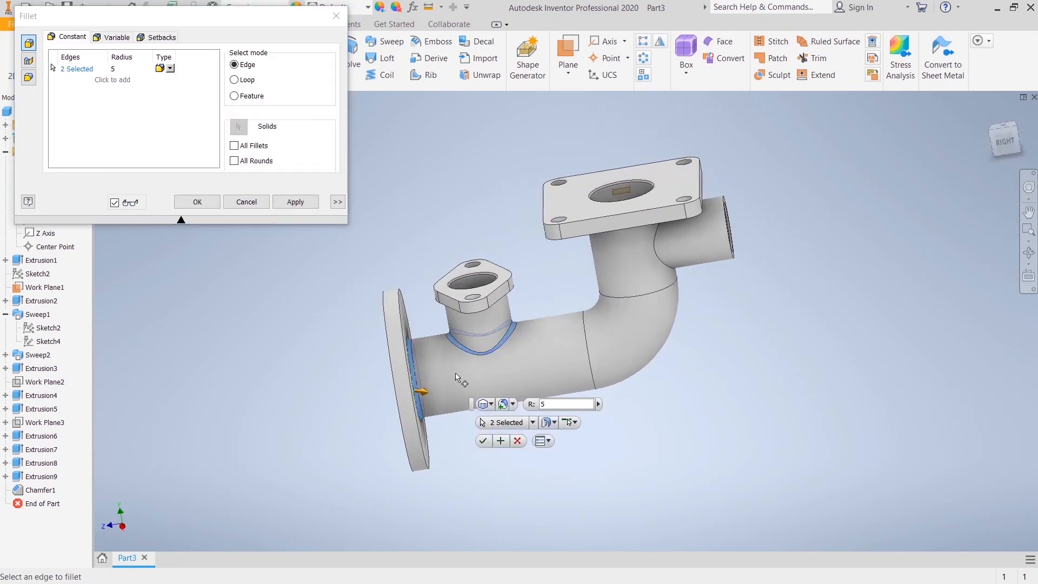
click(655, 259)
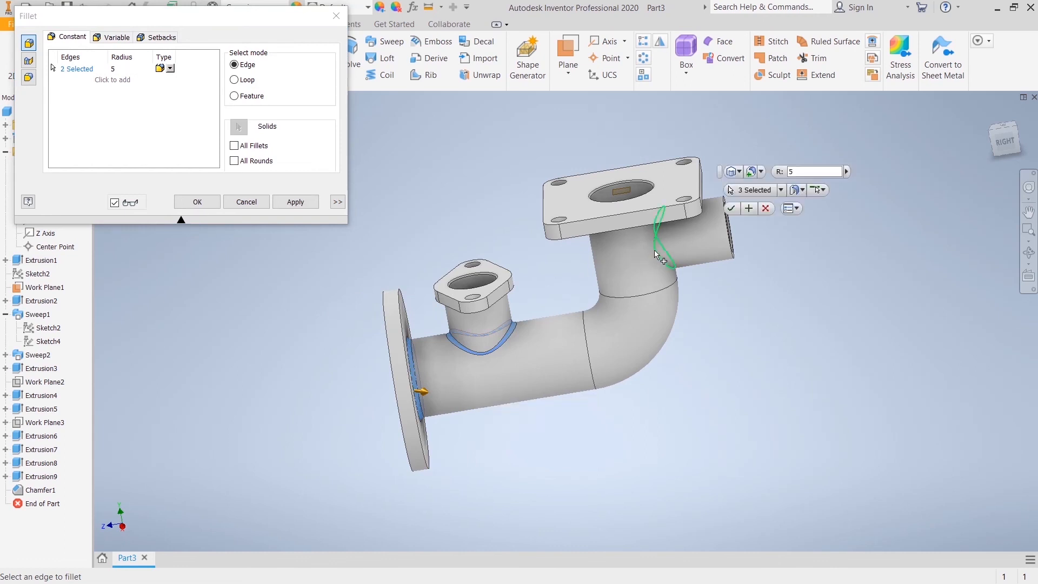
shift+middle_drag(1000, 147, 999, 97)
drag(1000, 97, 999, 91)
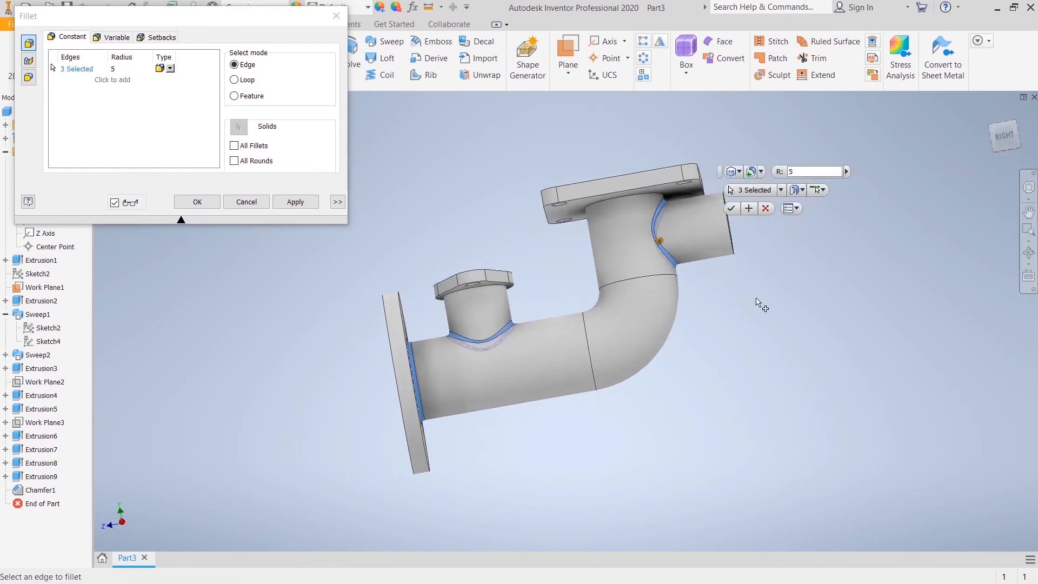
click(641, 196)
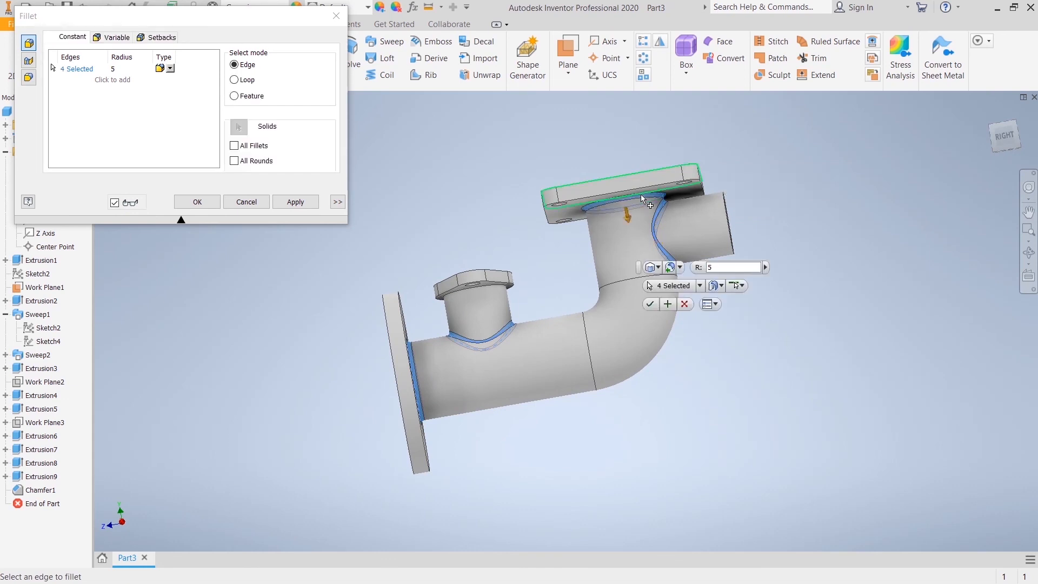
click(653, 304)
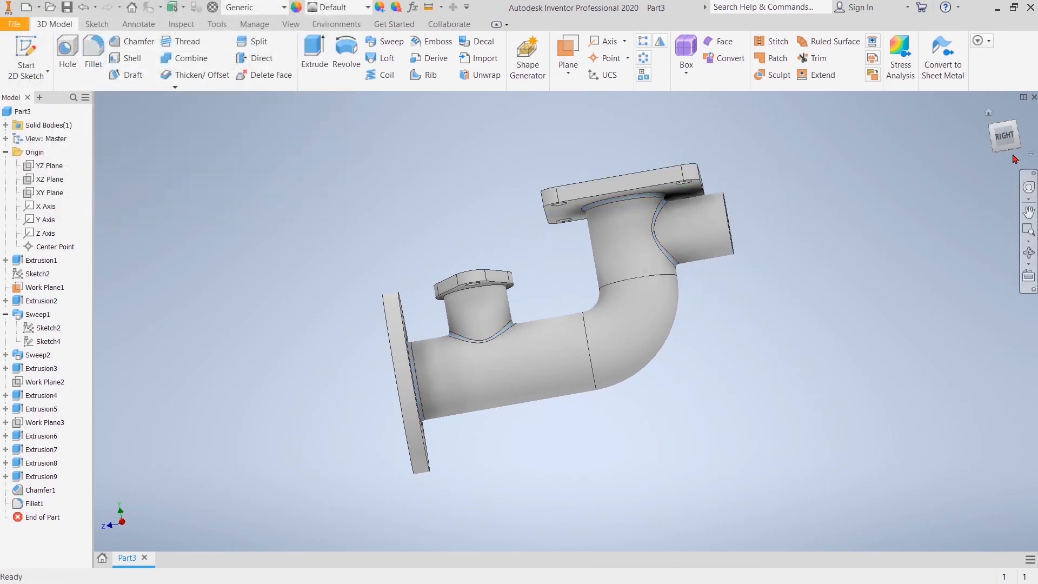
Step: Inspect the round flange's bolt holes in a half section view along the YZ plane, and undo the section
click(989, 113)
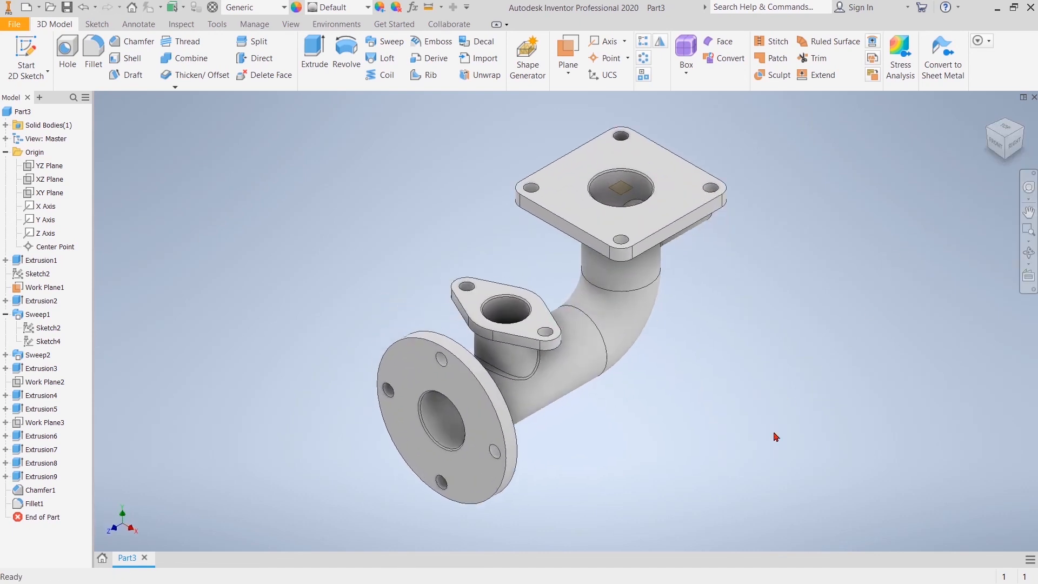
click(288, 25)
click(192, 63)
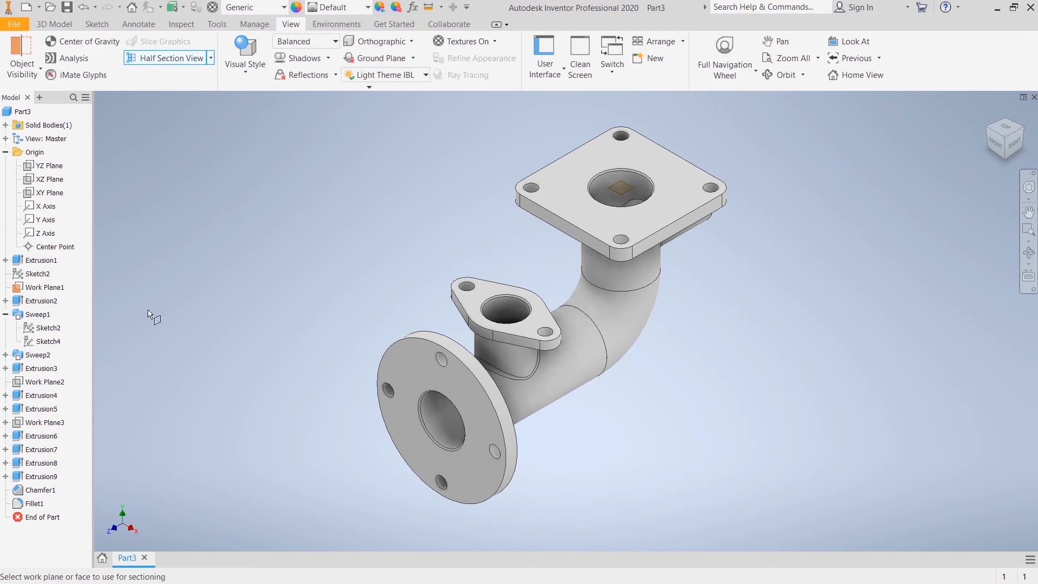
click(44, 172)
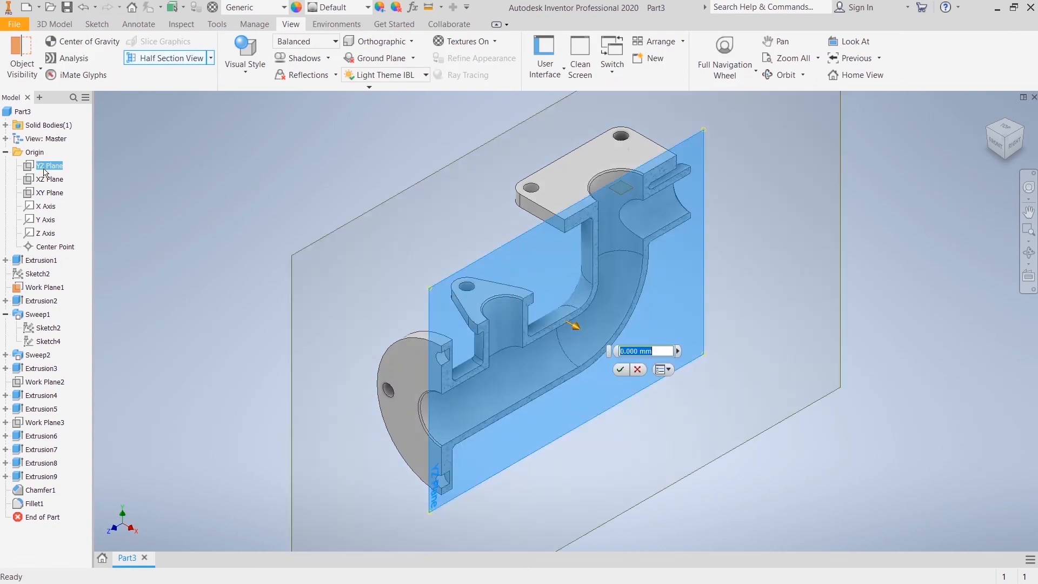
click(622, 370)
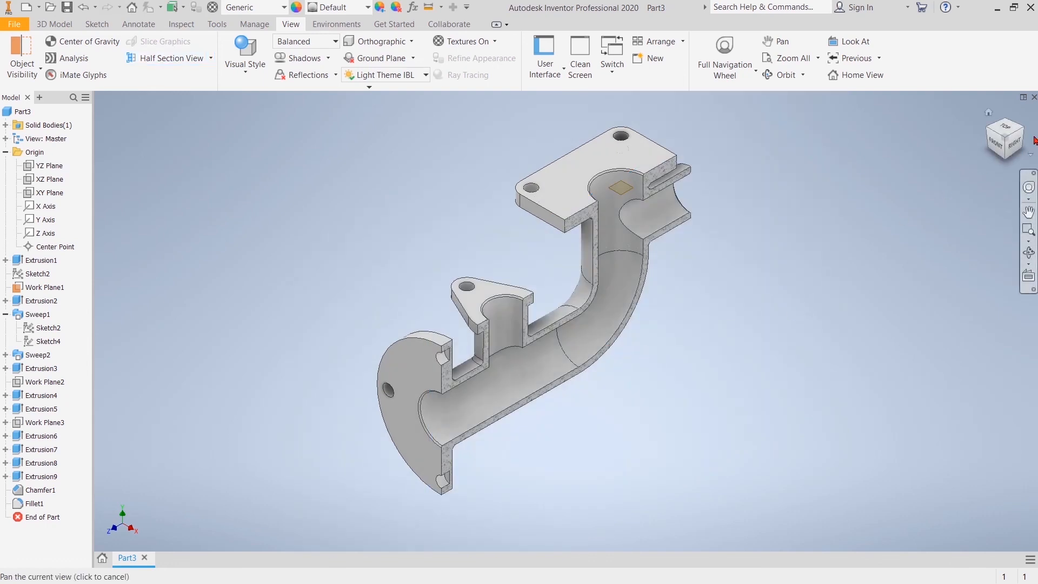
click(1014, 141)
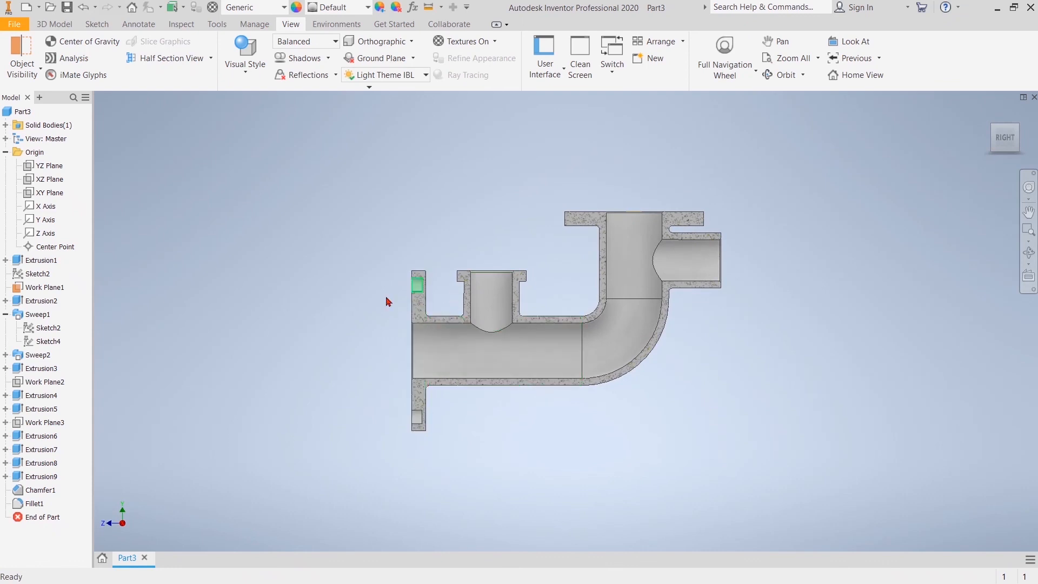
click(991, 123)
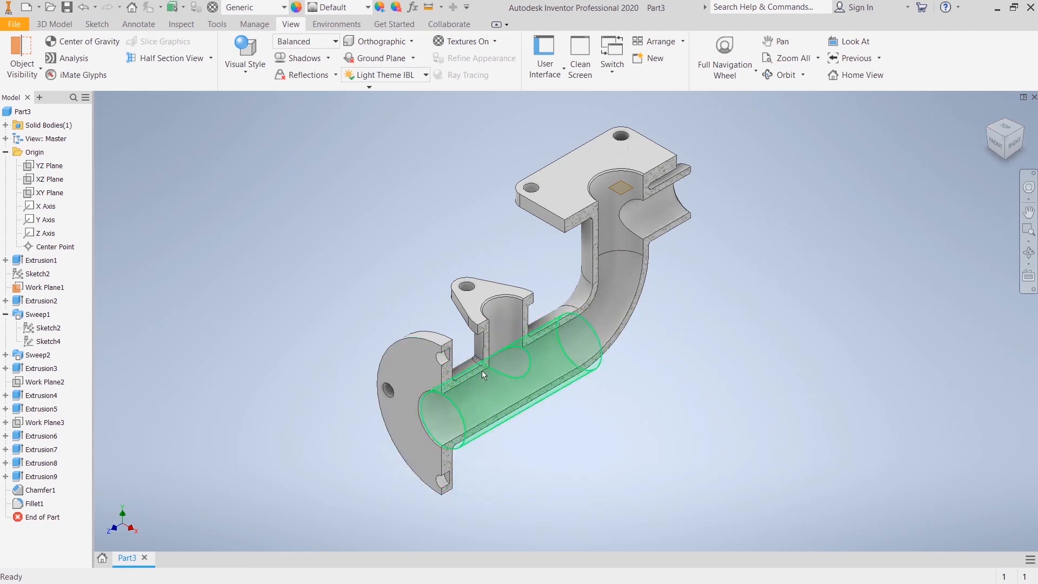
key(ctrl+z)
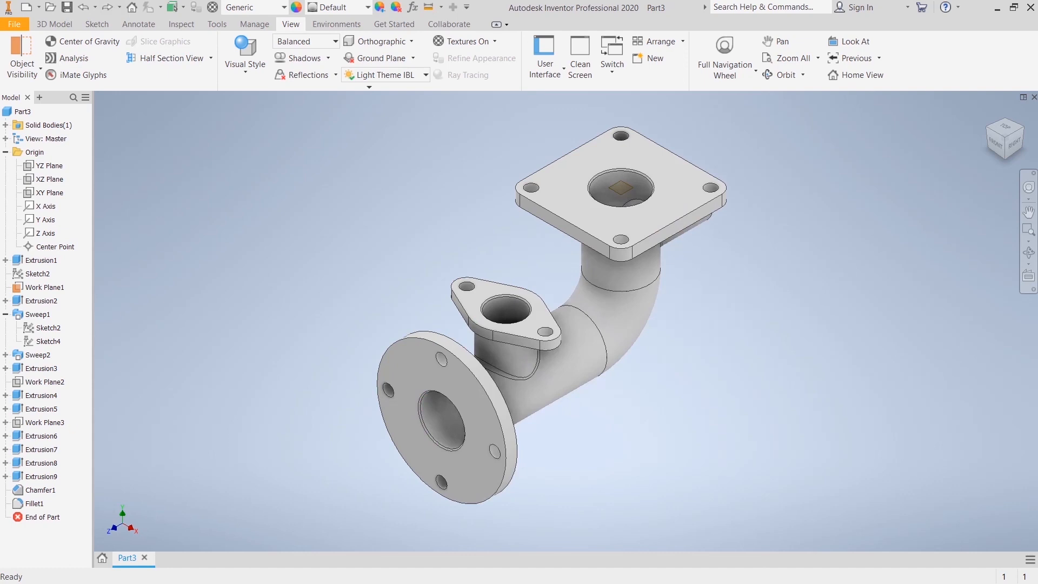
Step: Edit the round flange's four-hole cut, Extrusion9, so it extends to the flange's back face instead of a fixed distance
click(46, 479)
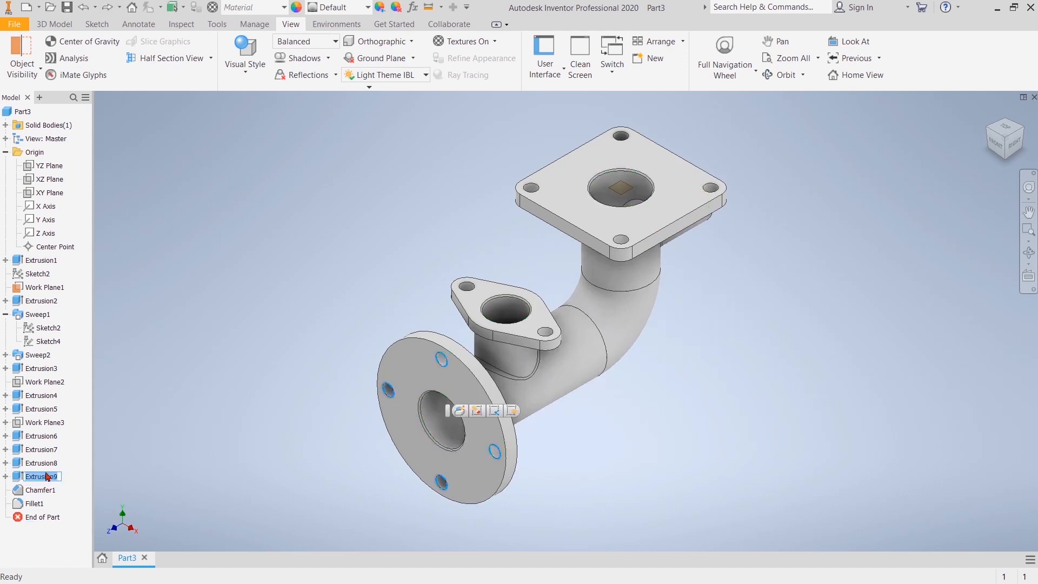
double_click(36, 477)
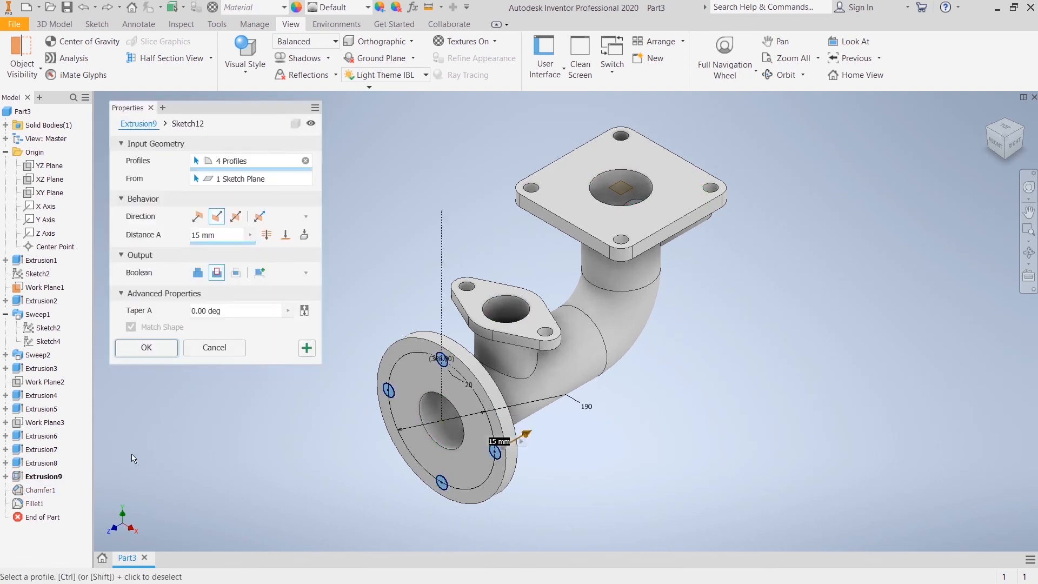
mouse_move(698, 335)
shift+middle_down()
mouse_move(657, 354)
mouse_move(587, 346)
mouse_move(580, 254)
shift+middle_up()
mouse_move(756, 130)
shift+middle_down()
mouse_move(757, 199)
mouse_move(758, 173)
shift+middle_up()
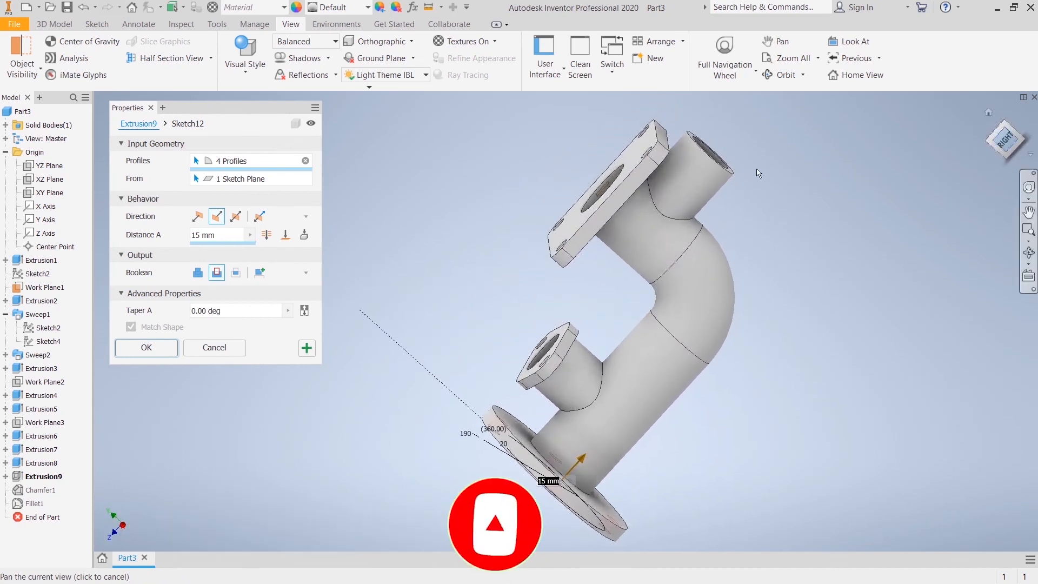
click(285, 236)
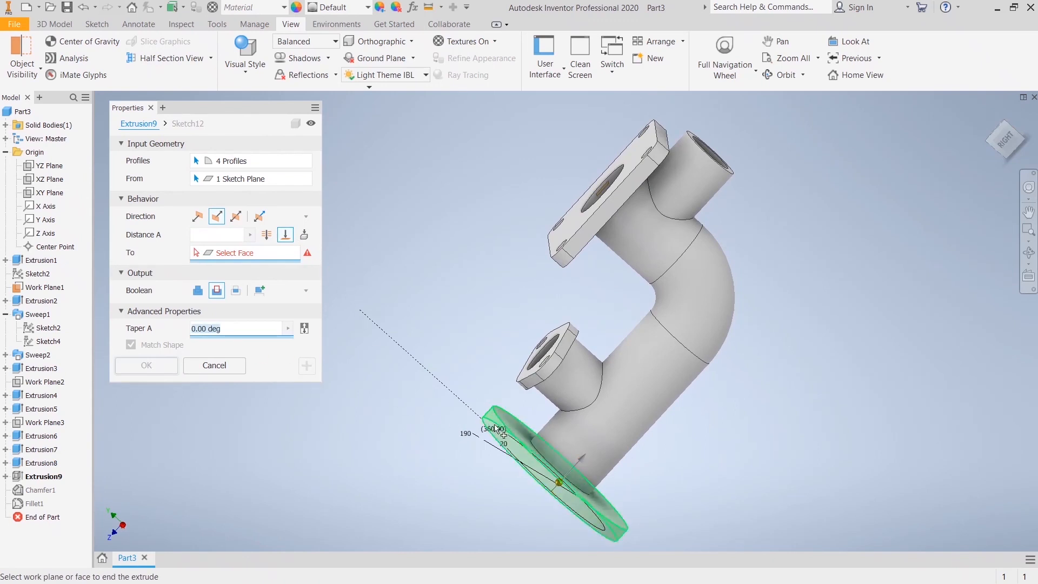
click(522, 433)
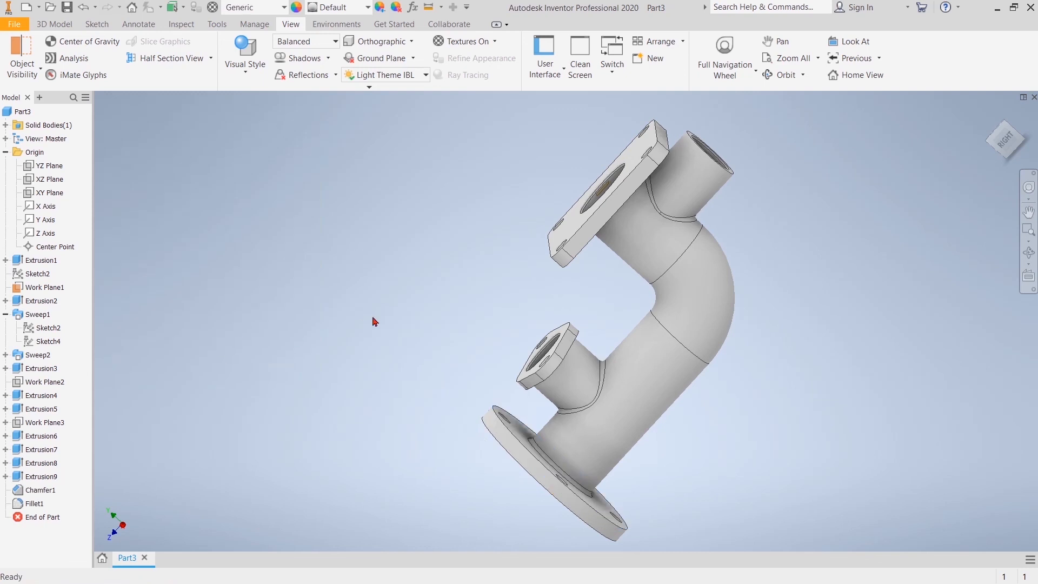
drag(1013, 140, 979, 195)
shift+middle_drag(606, 346, 498, 445)
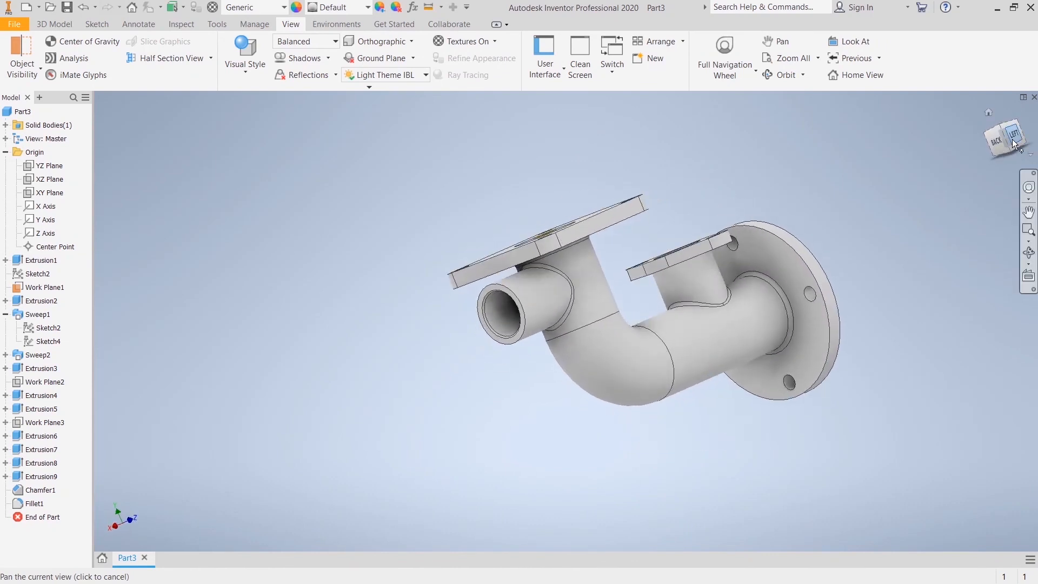